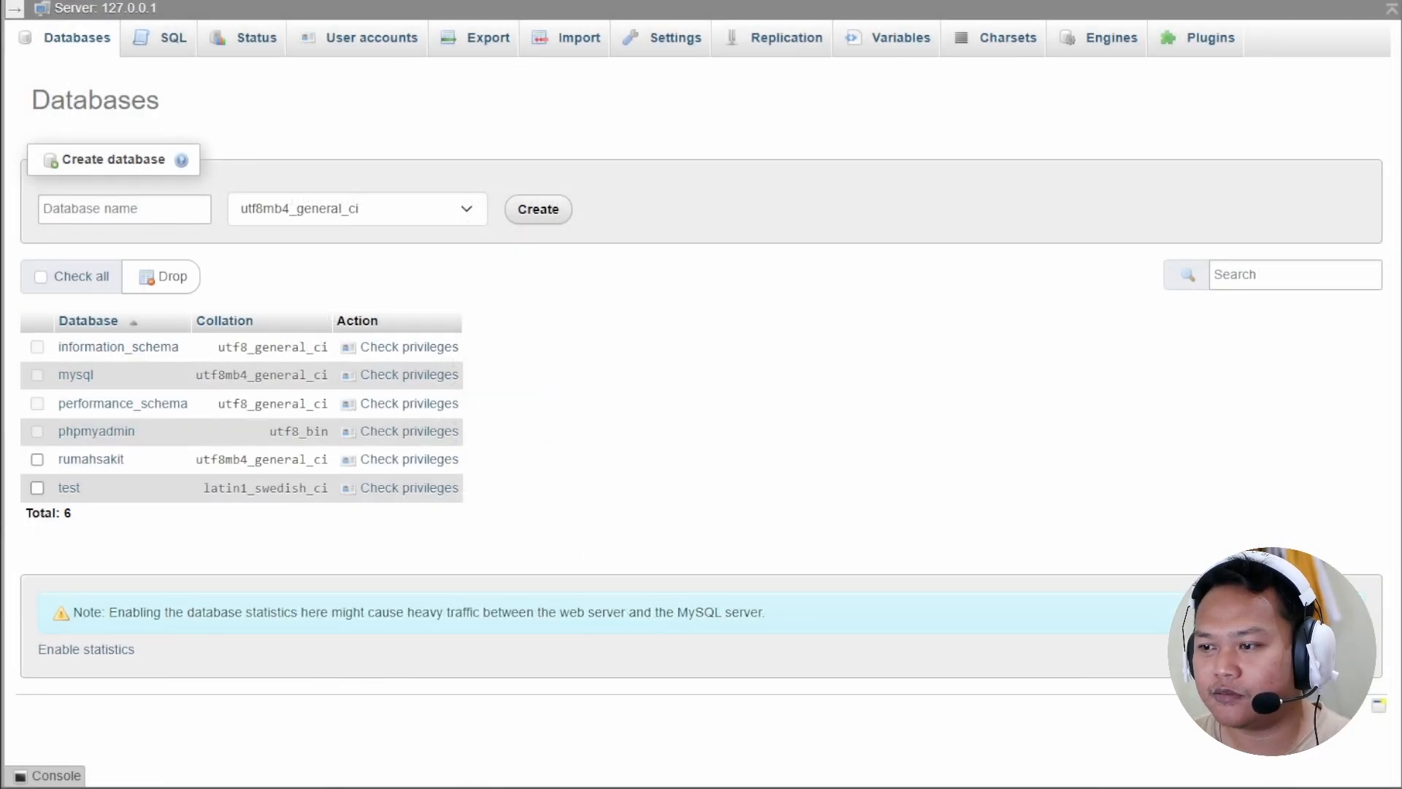
Start a new stored routine in rumahsakit named transaksi1.
click(96, 459)
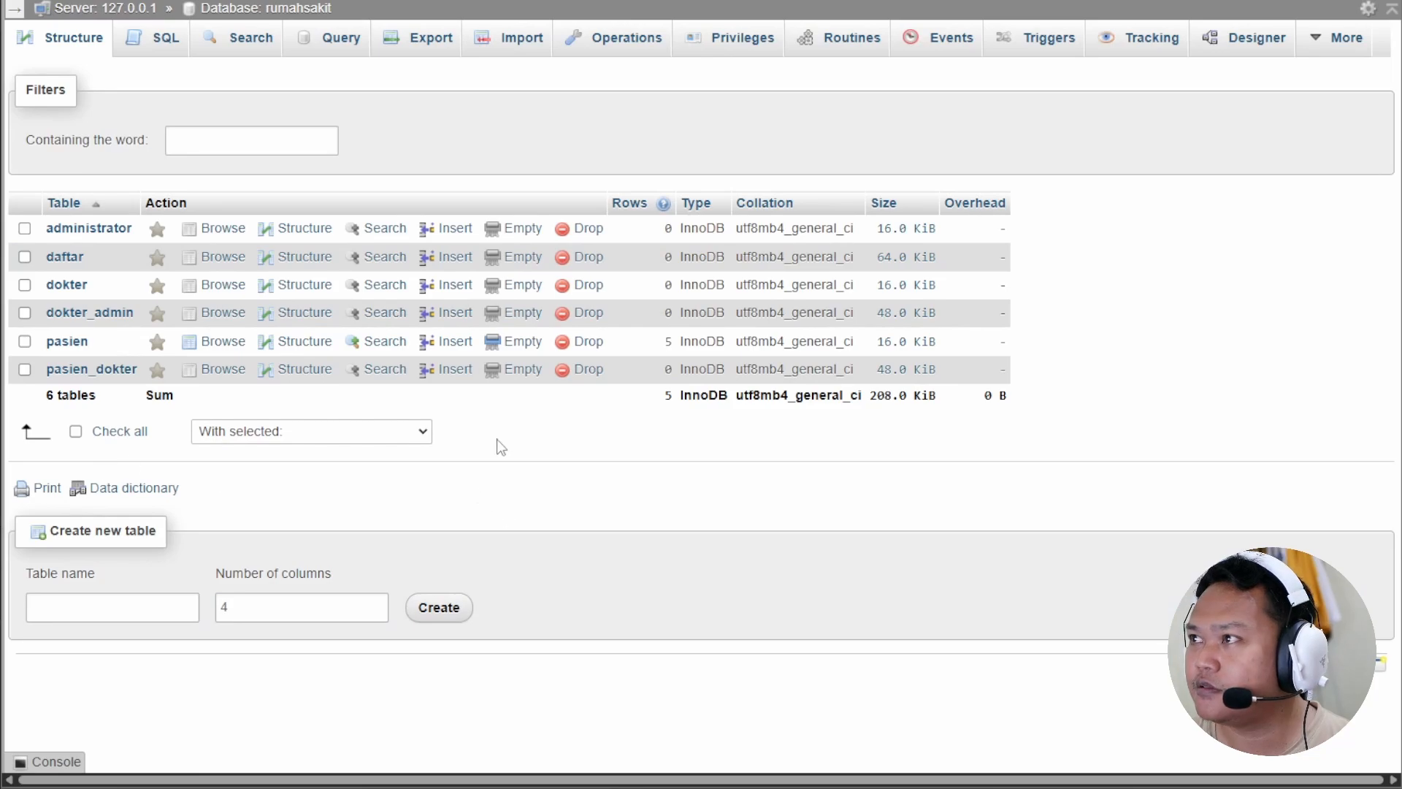
click(839, 46)
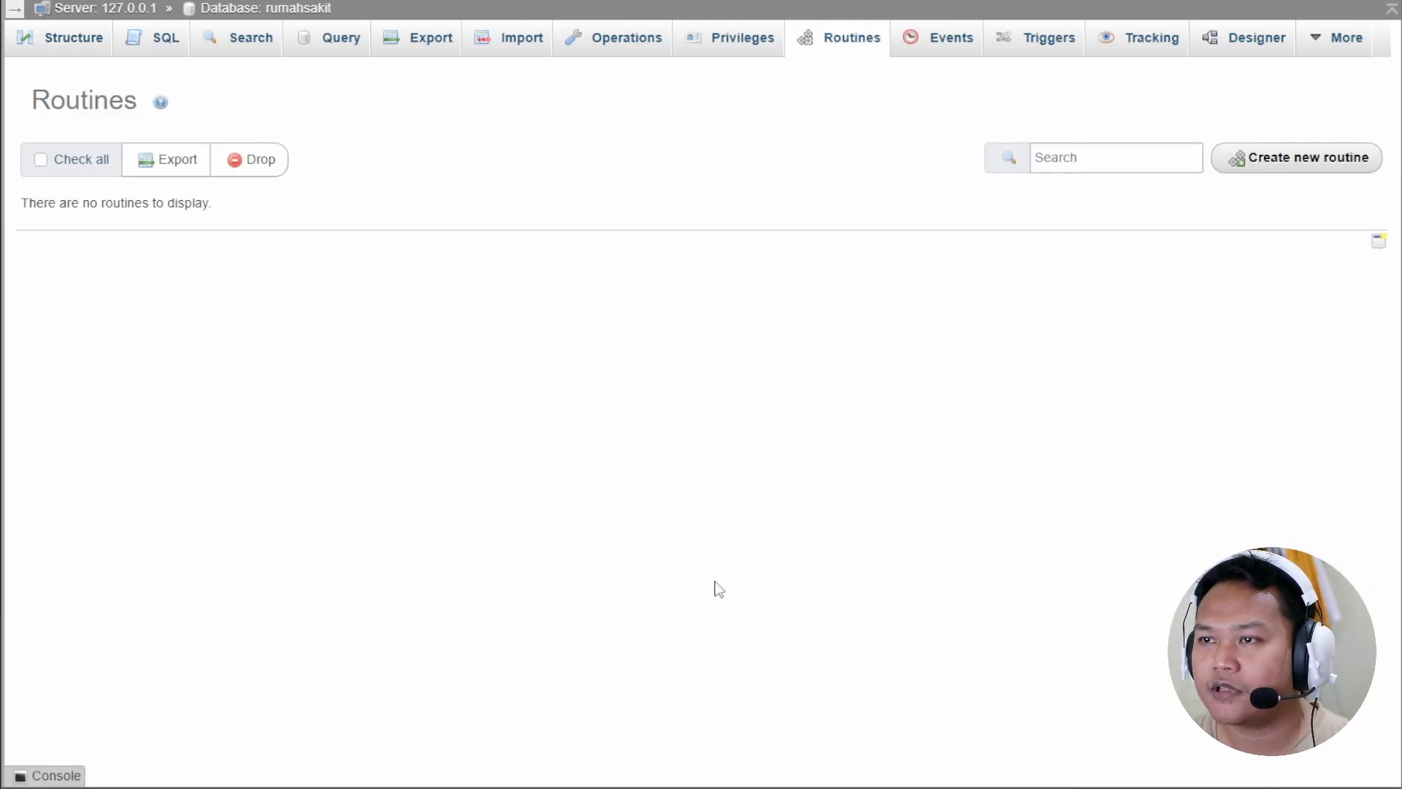
click(1295, 170)
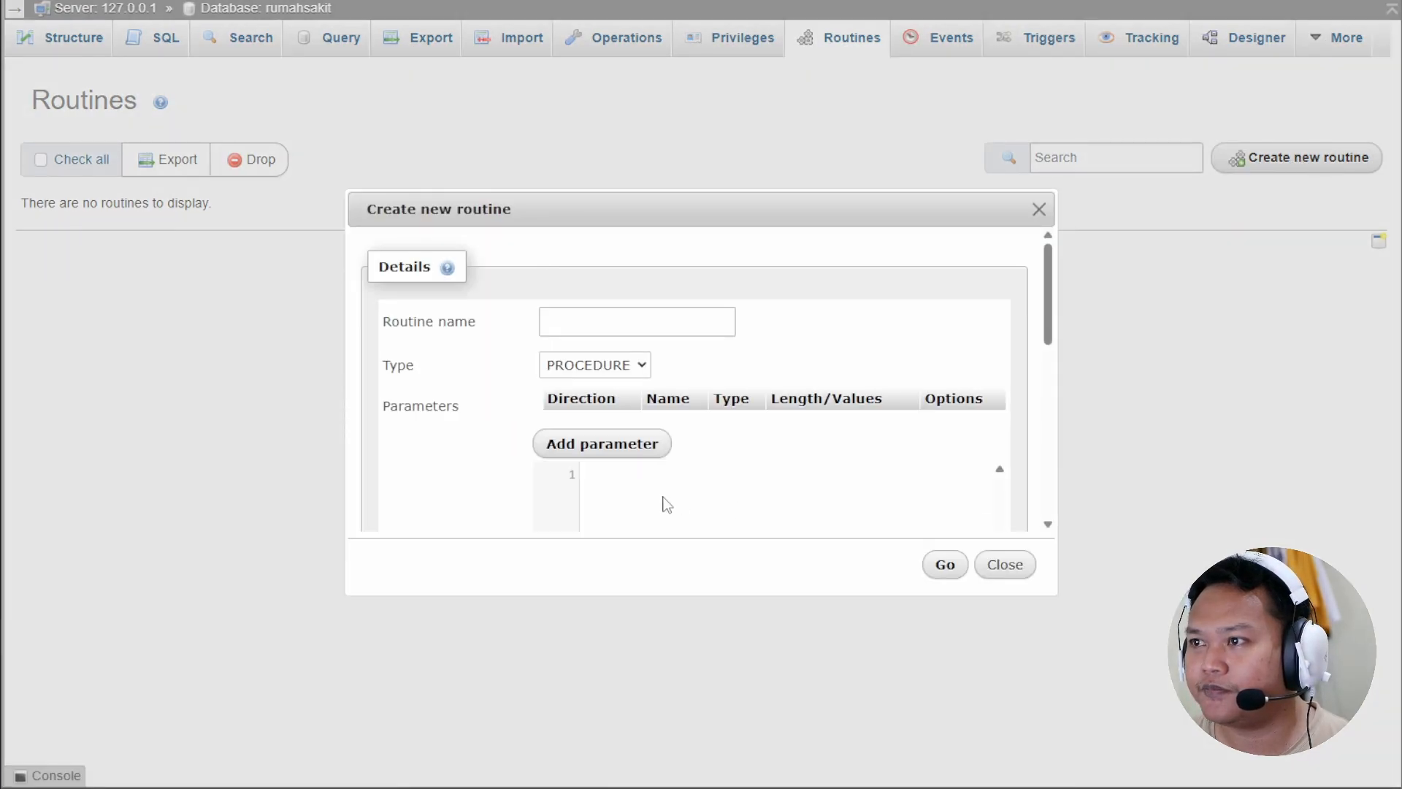
click(609, 314)
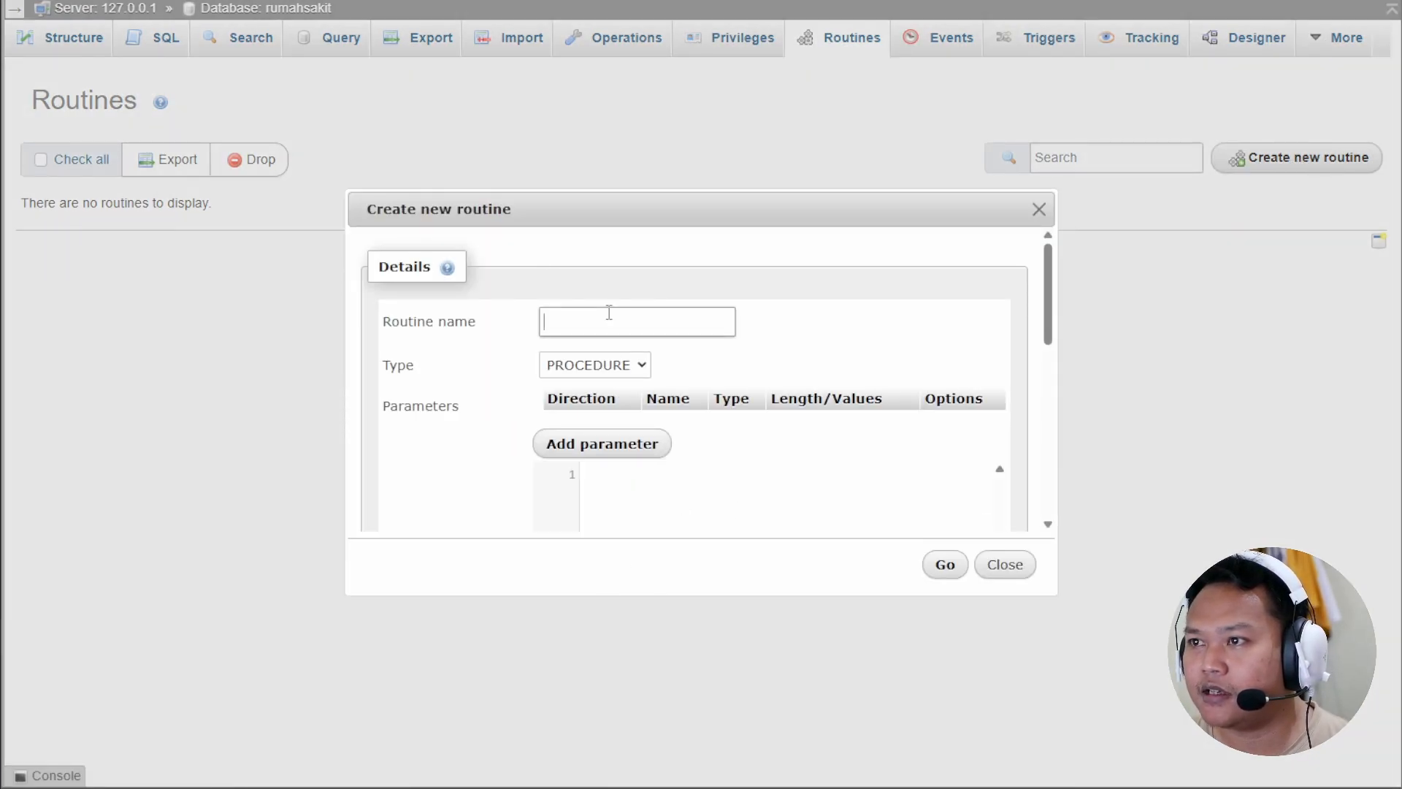
text(transaksi1)
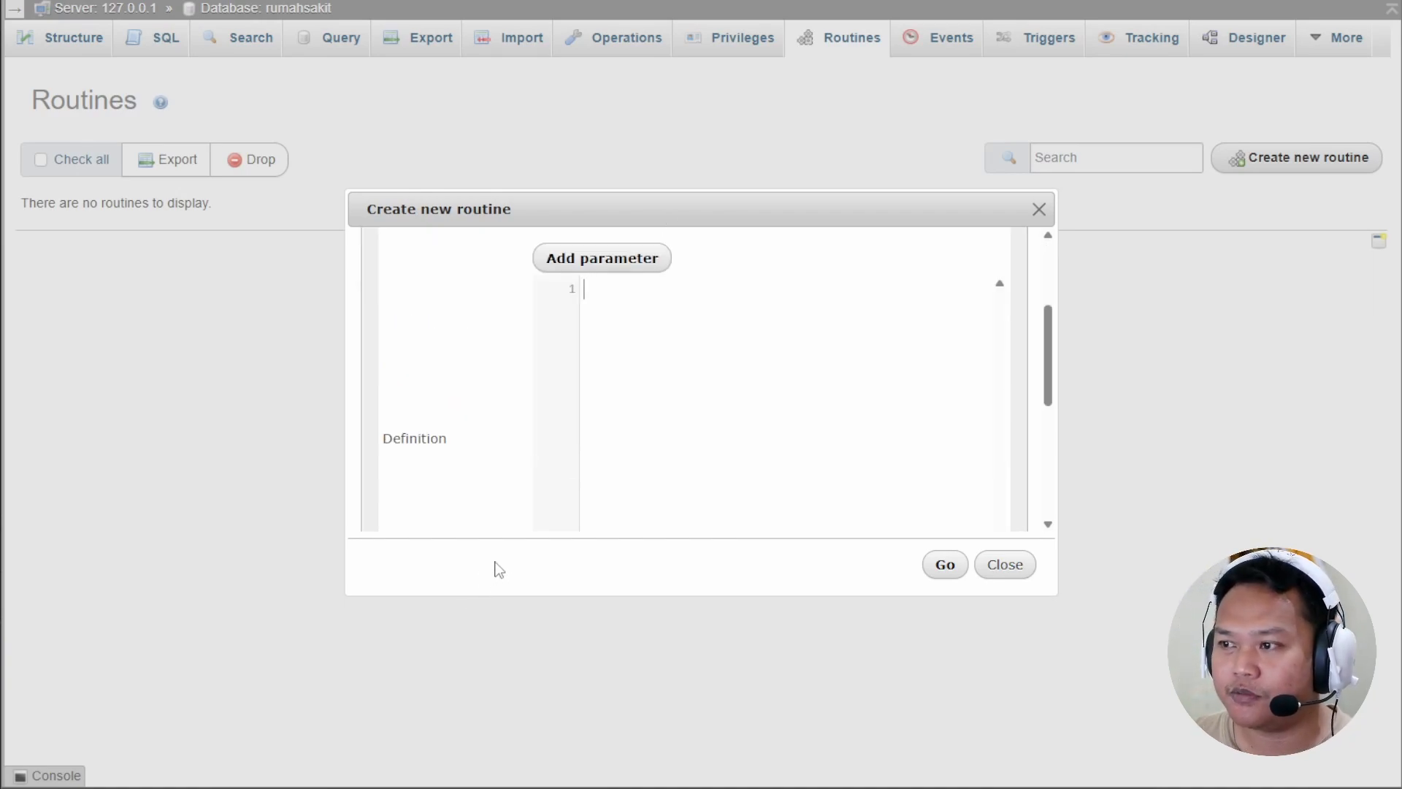
Define transaksi1: START TRANSACTION, insert patient 25 from Semarang, SELECT * FROM pasien; then save it.
text(BEGIN)
key(Return)
text(START TRANSACTION;)
key(Return)
text(INSERT INTO pasien (id_pasien, nama_pasien)
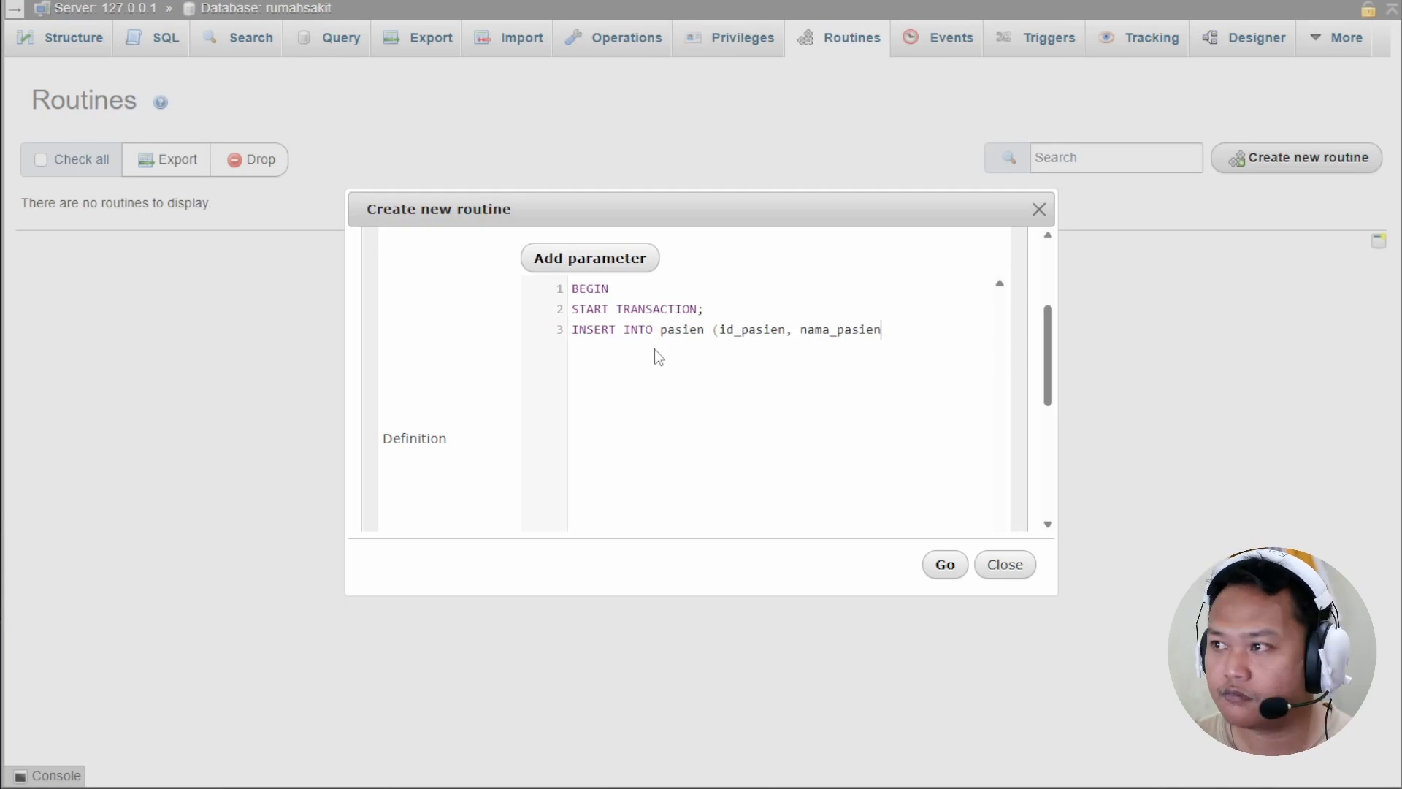
text(, alamat_pasien, jenis_kelamin) VALUES (25, 'Yudha)
scroll(867, 441, up, 2)
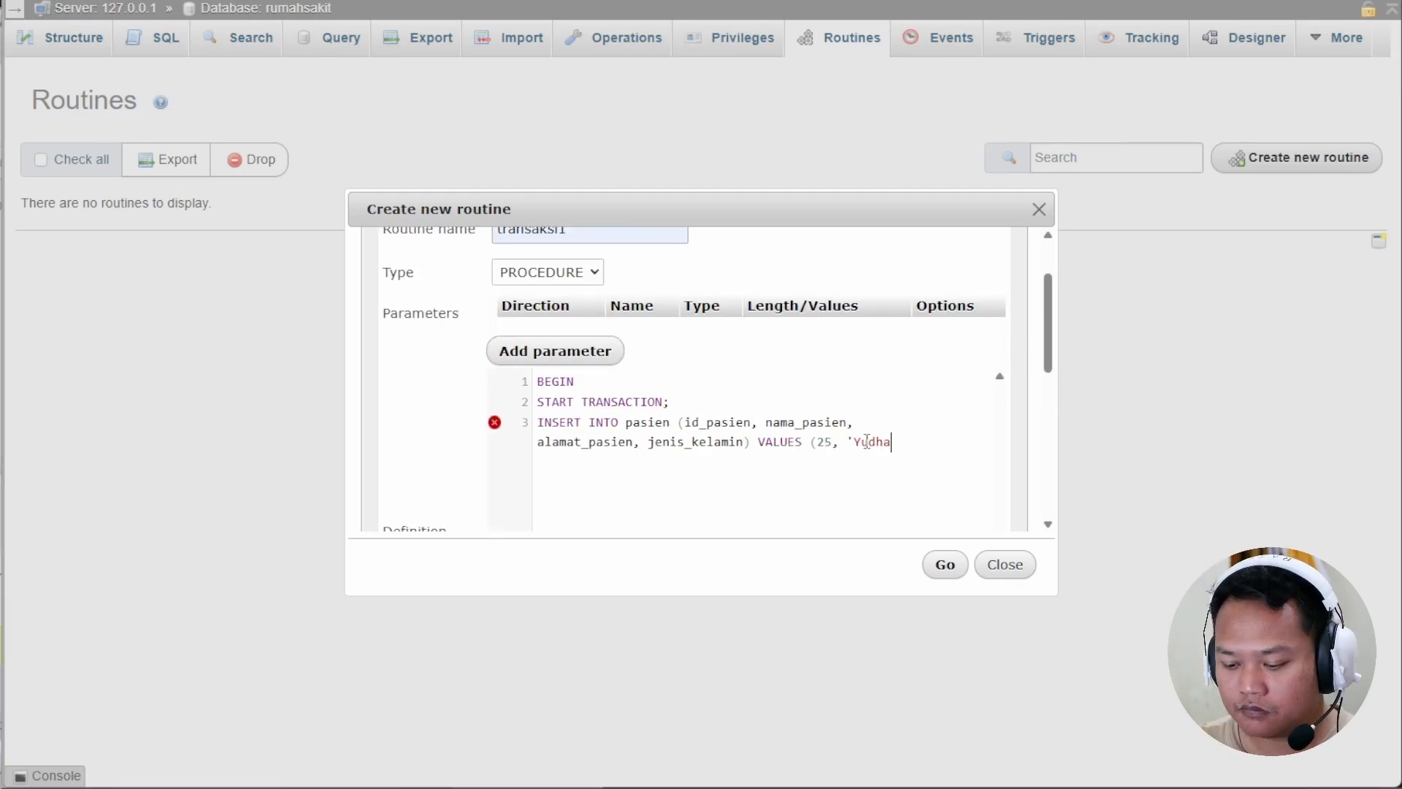
text(', 'Semarang', 'L');)
key(Return)
text(SELECT *)
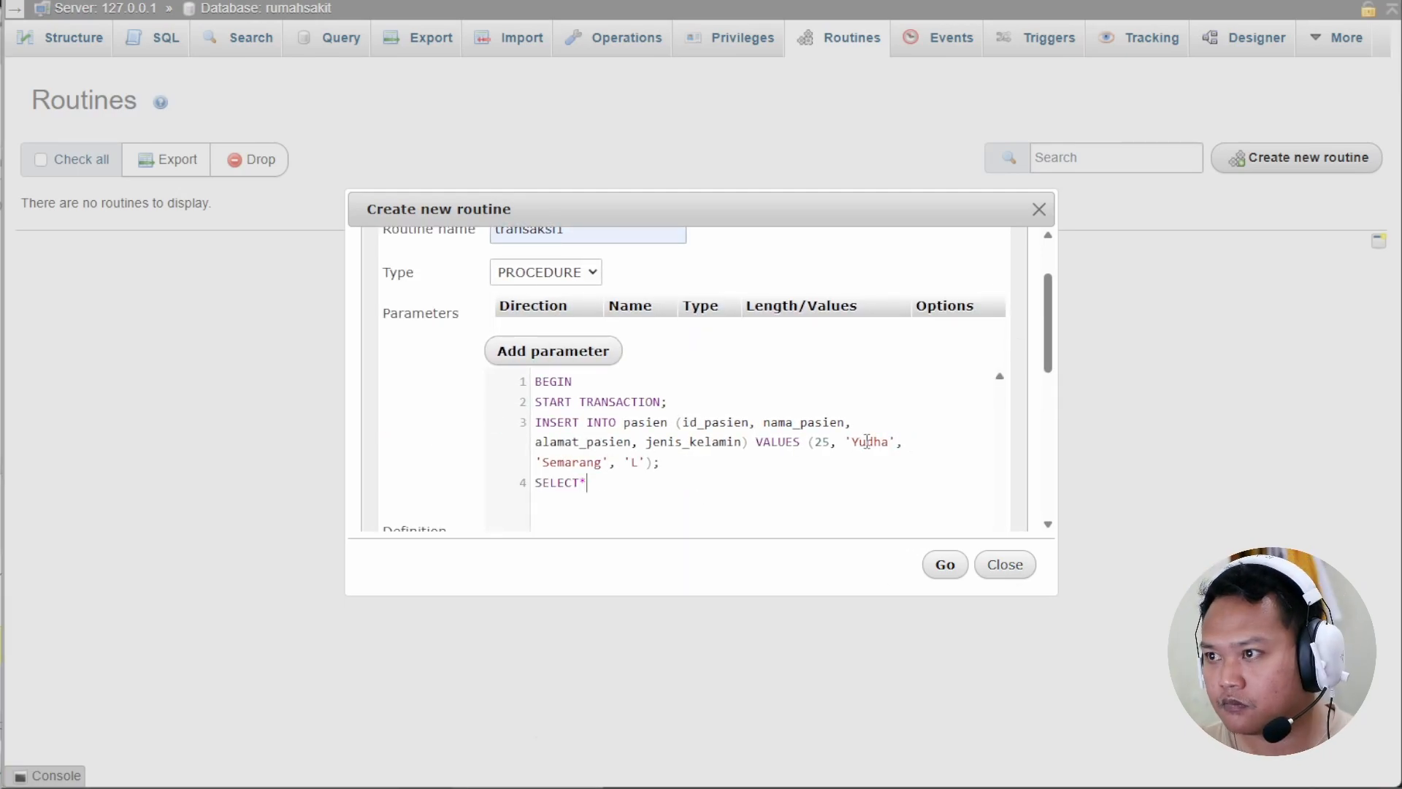
key(BackSpace)
text(* FROM pasien;)
key(Return)
text(END)
click(943, 567)
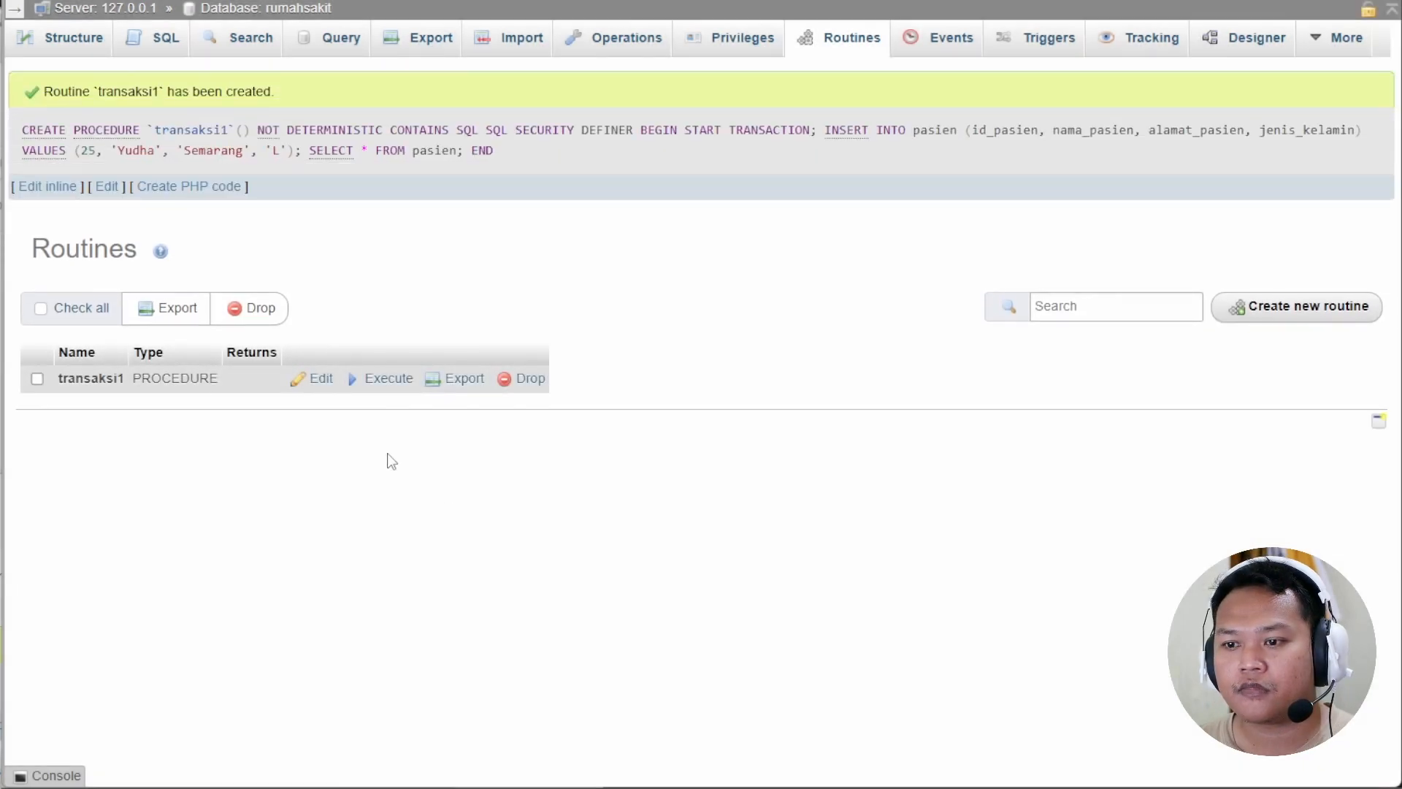
Execute transaksi1, then browse pasien to confirm it still holds only rows 20–24.
click(394, 379)
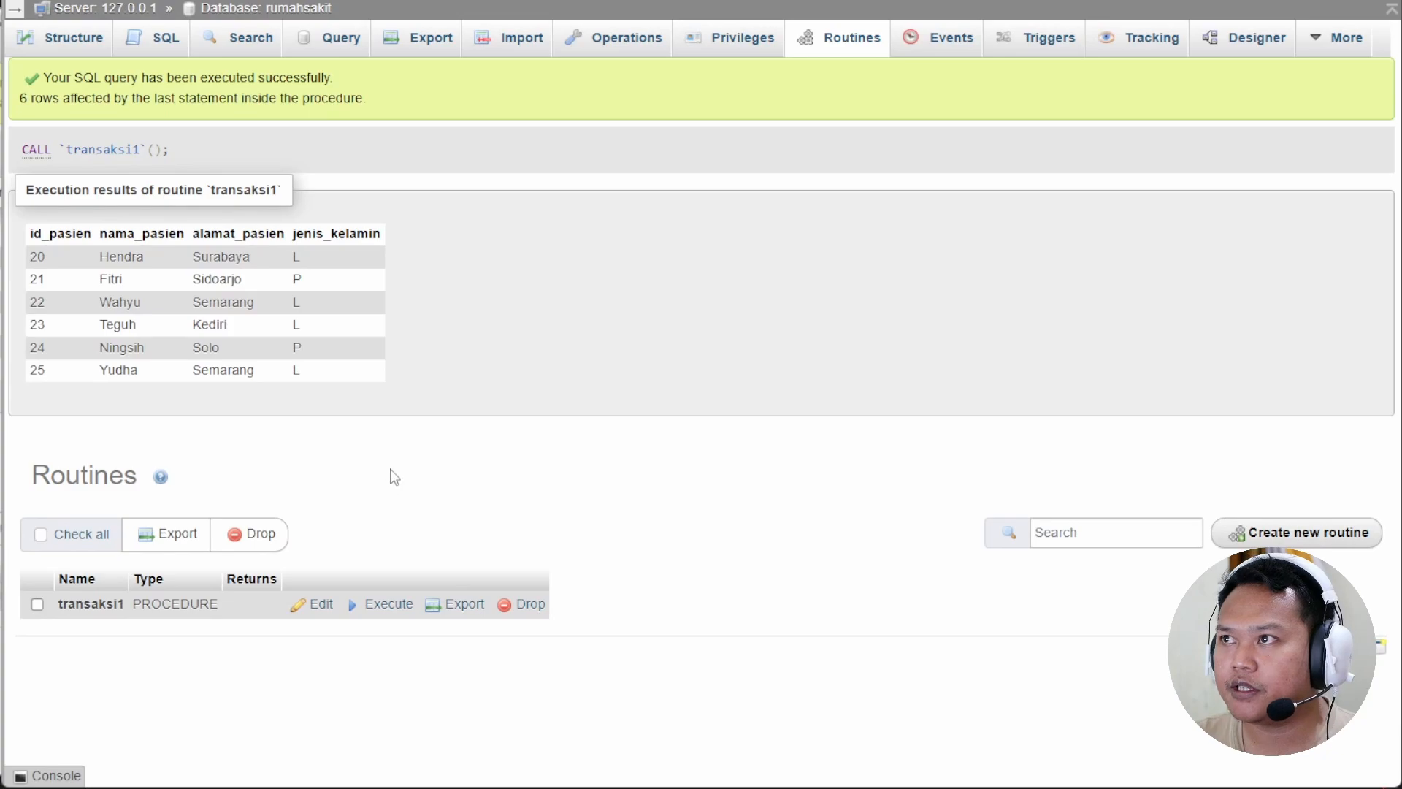
click(278, 11)
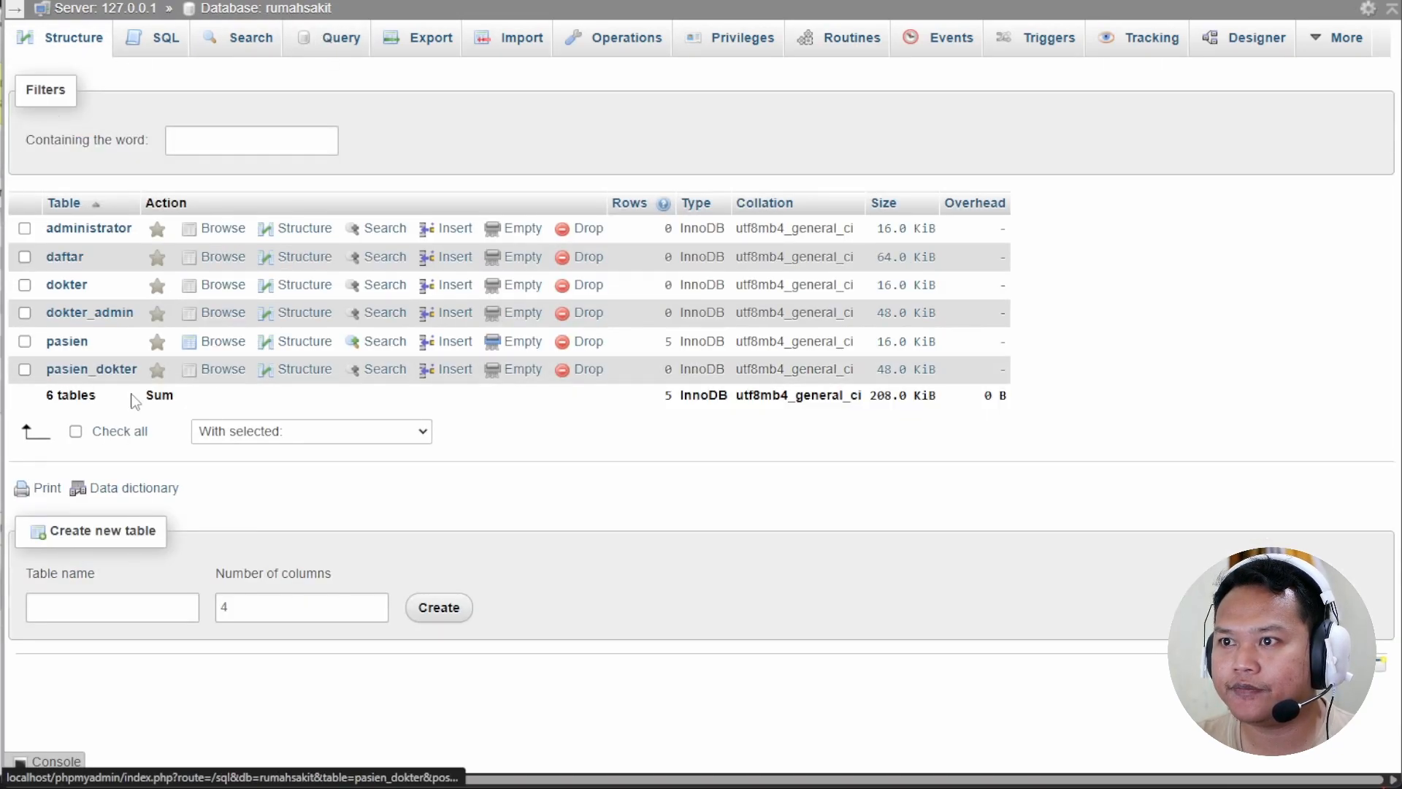
click(70, 341)
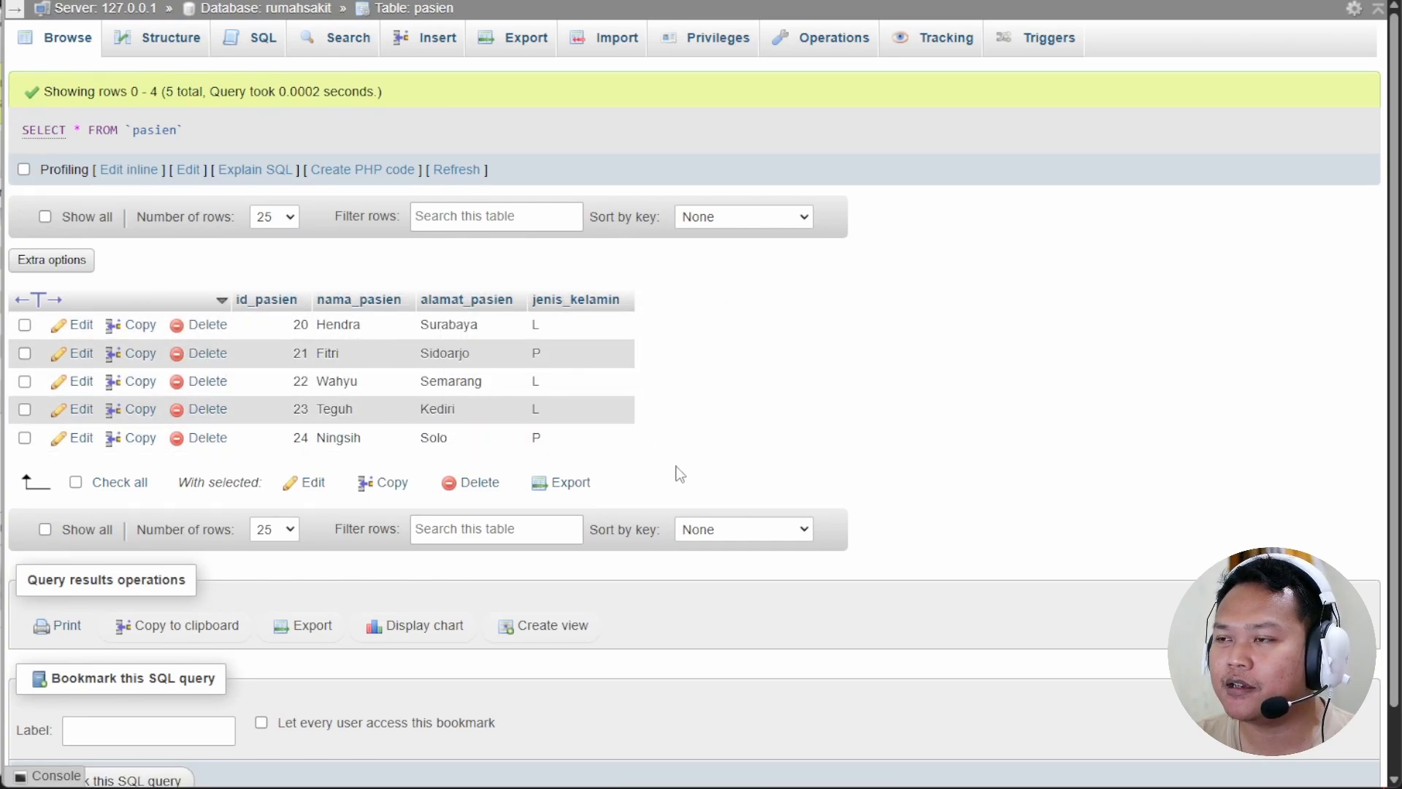
click(658, 2)
click(657, 1)
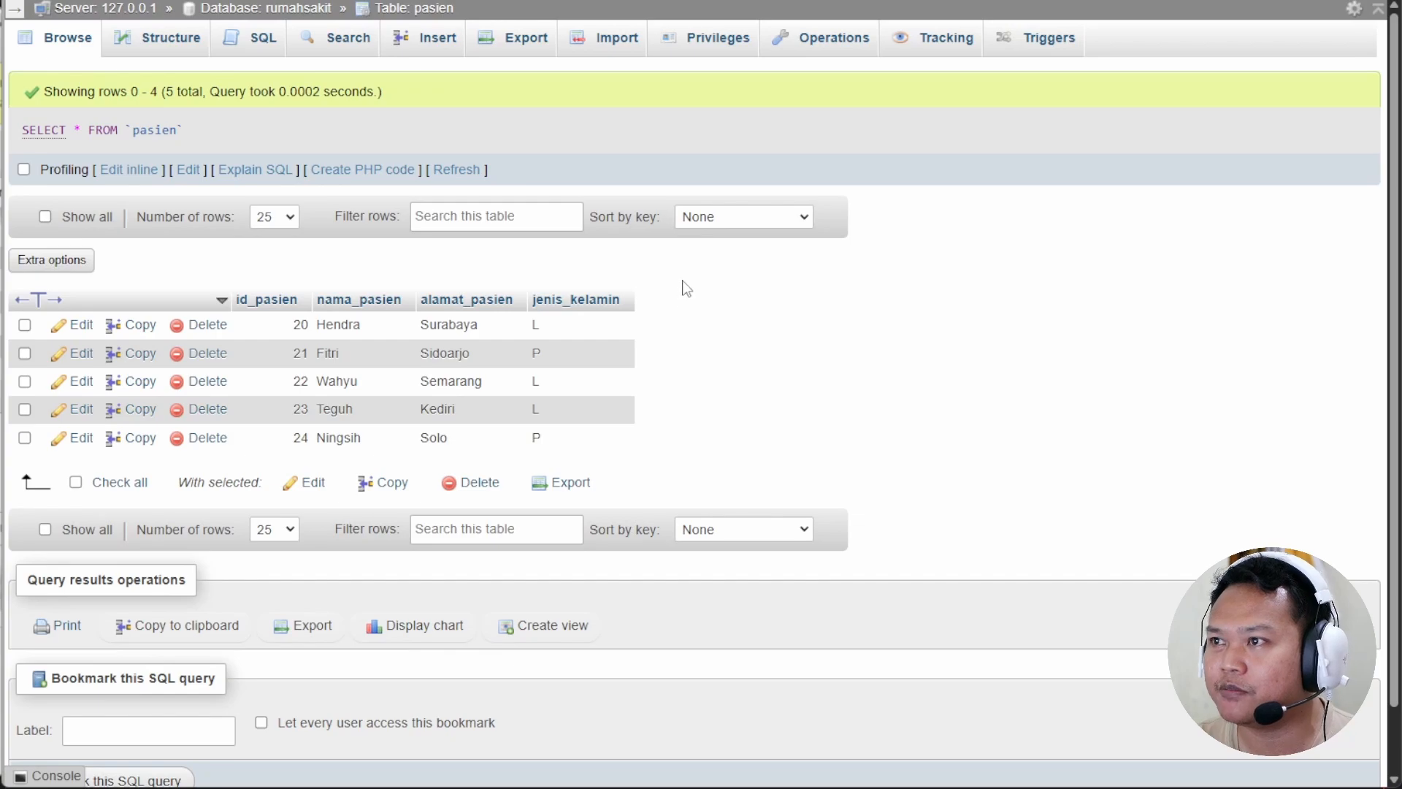
click(265, 8)
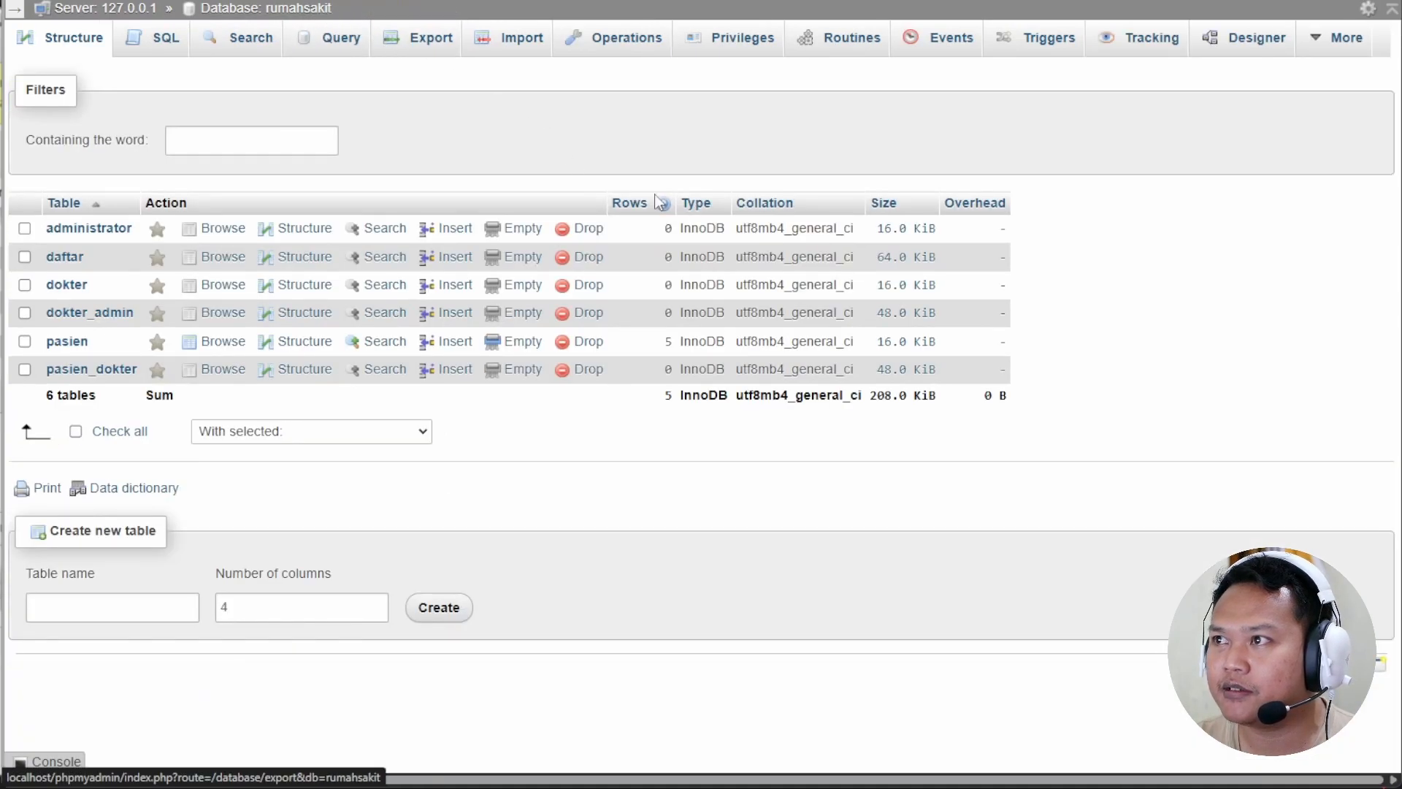
click(839, 51)
Copy the full transaksi1 definition to the clipboard without changing it.
click(319, 232)
scroll(627, 501, down, 2)
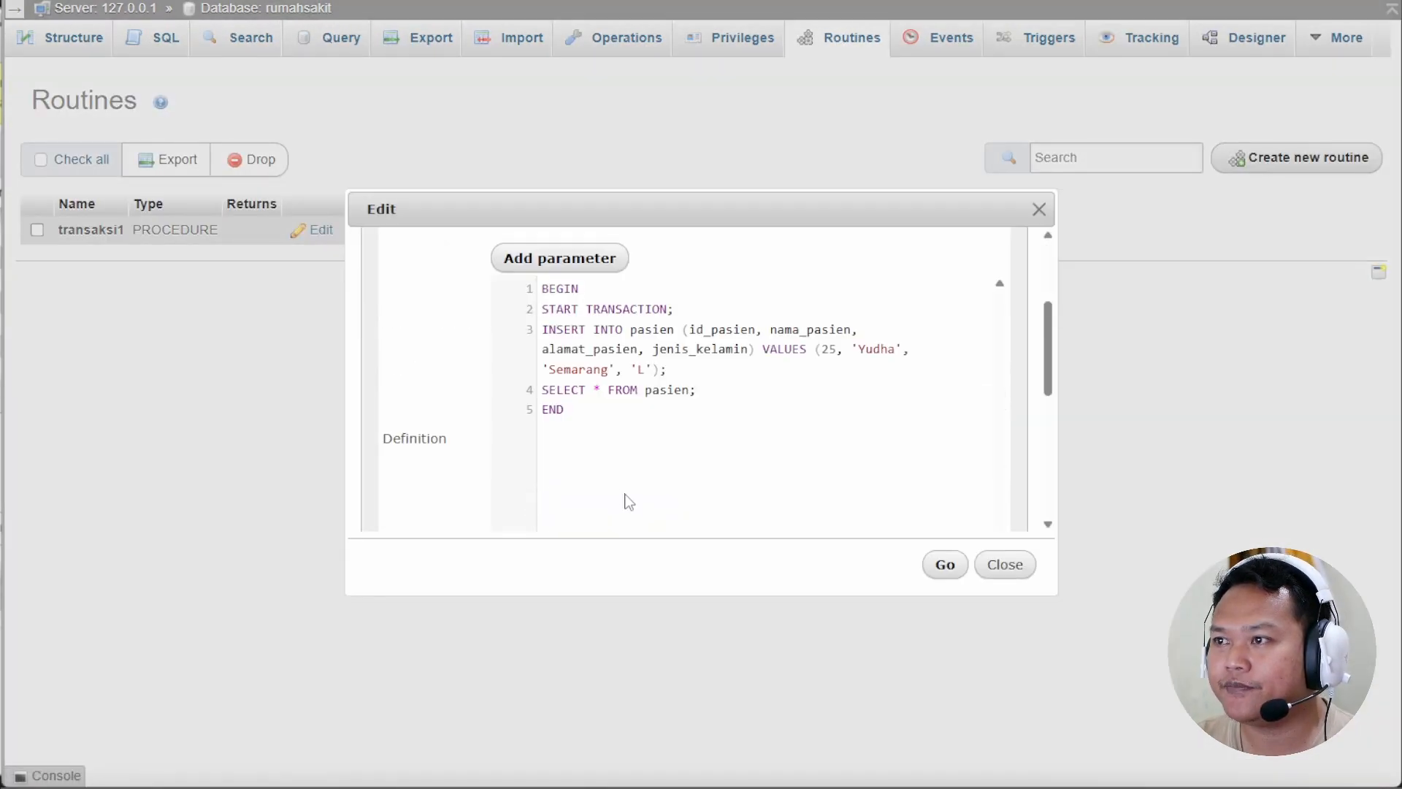
drag(638, 435, 544, 284)
right_click(609, 315)
click(665, 409)
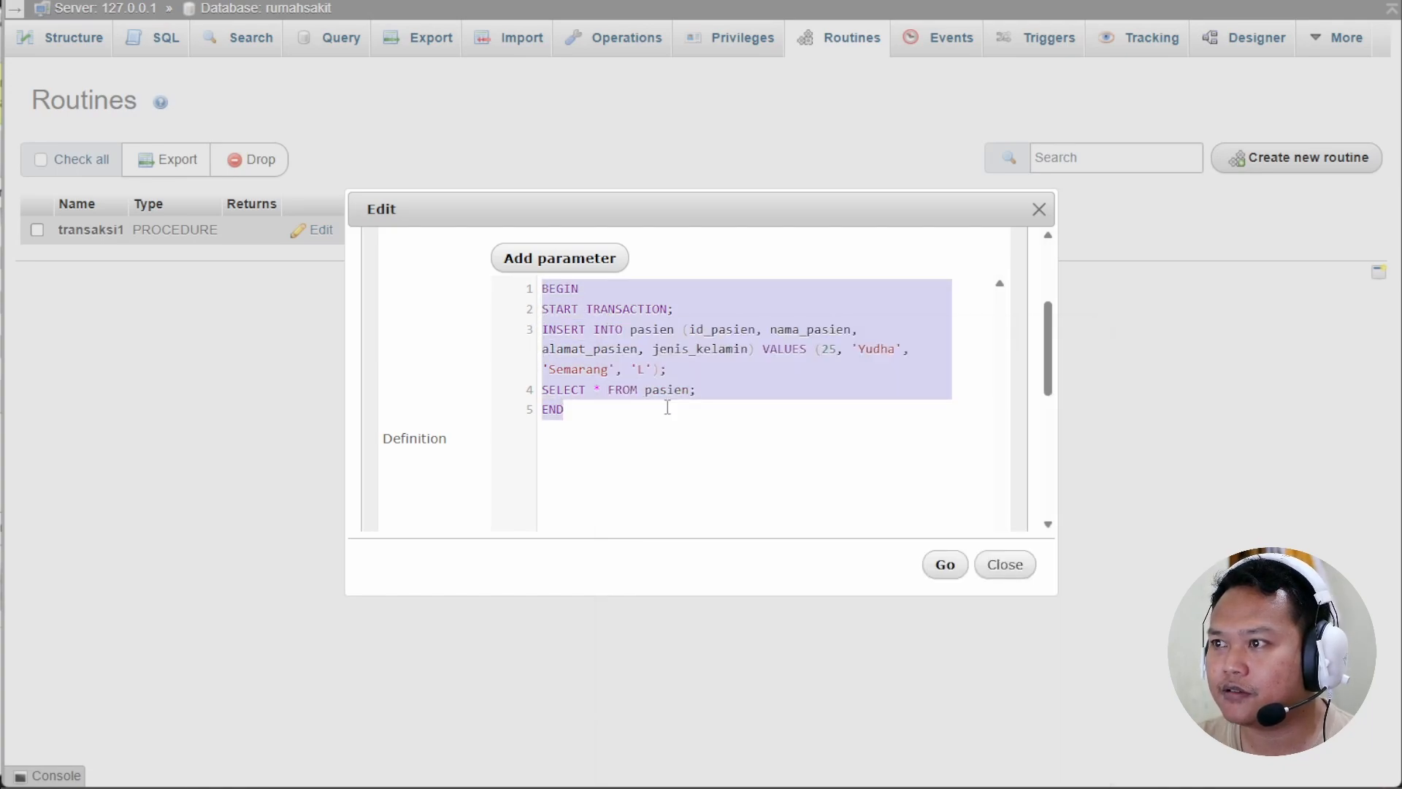
click(1002, 566)
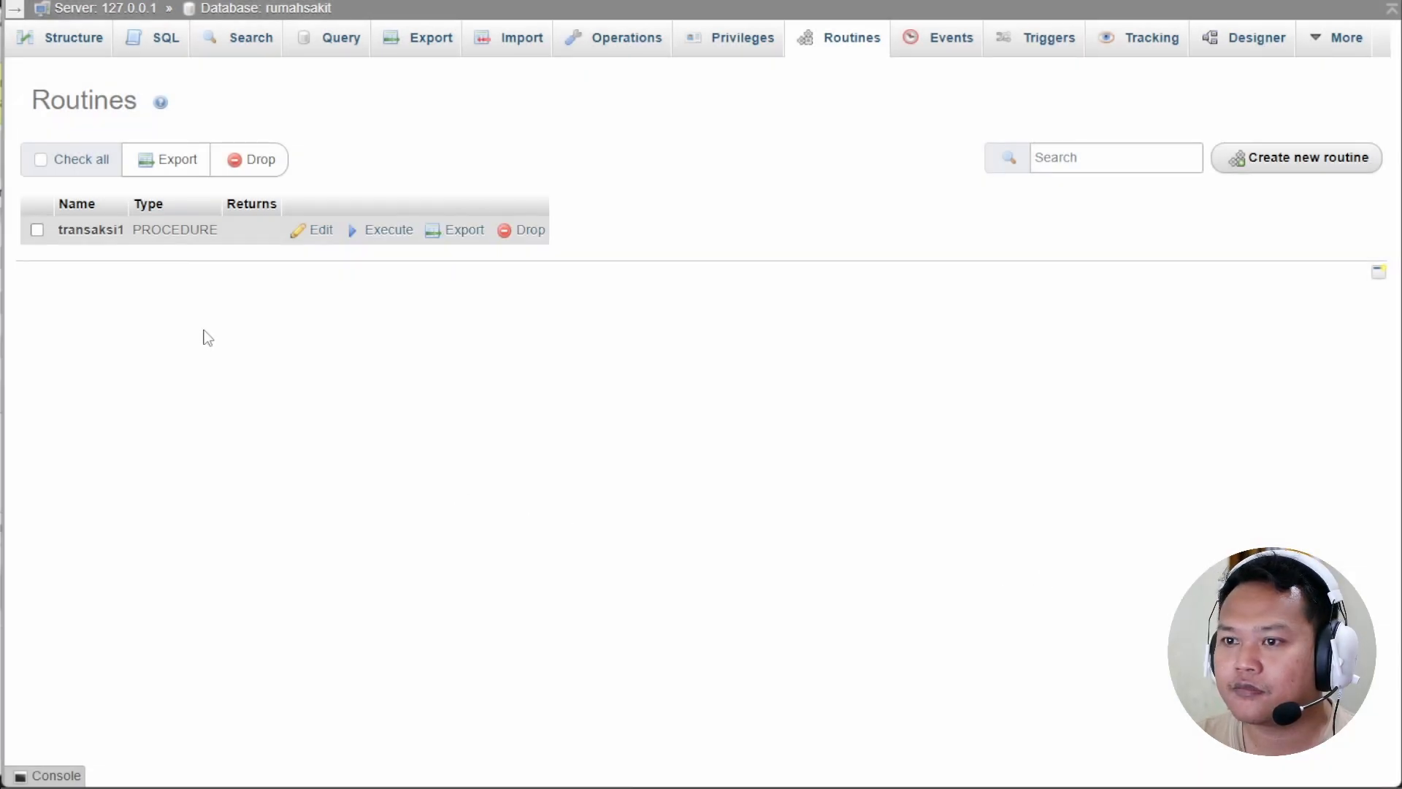
Start a new routine named transaksi2 with no parameters.
click(1316, 165)
click(528, 322)
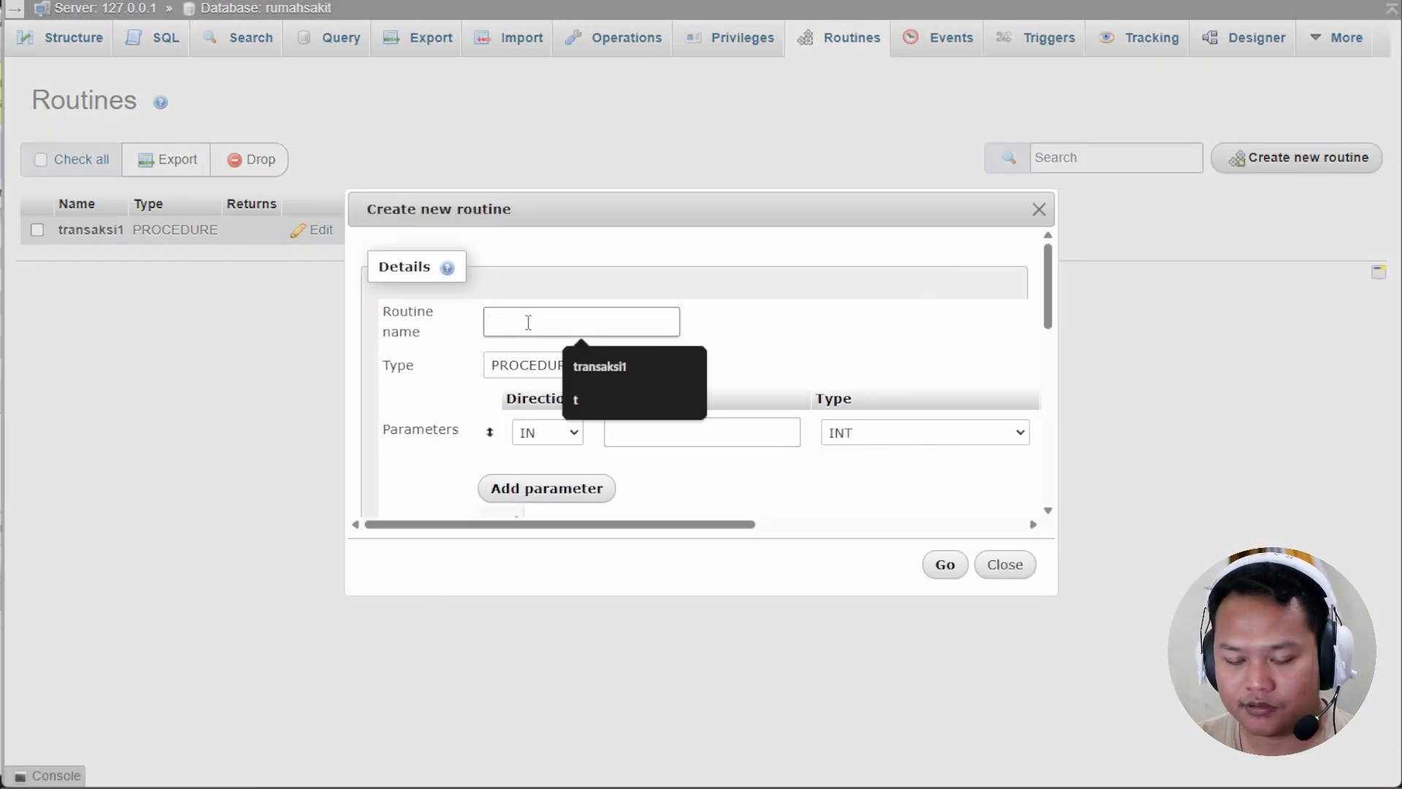
text(transaksi)
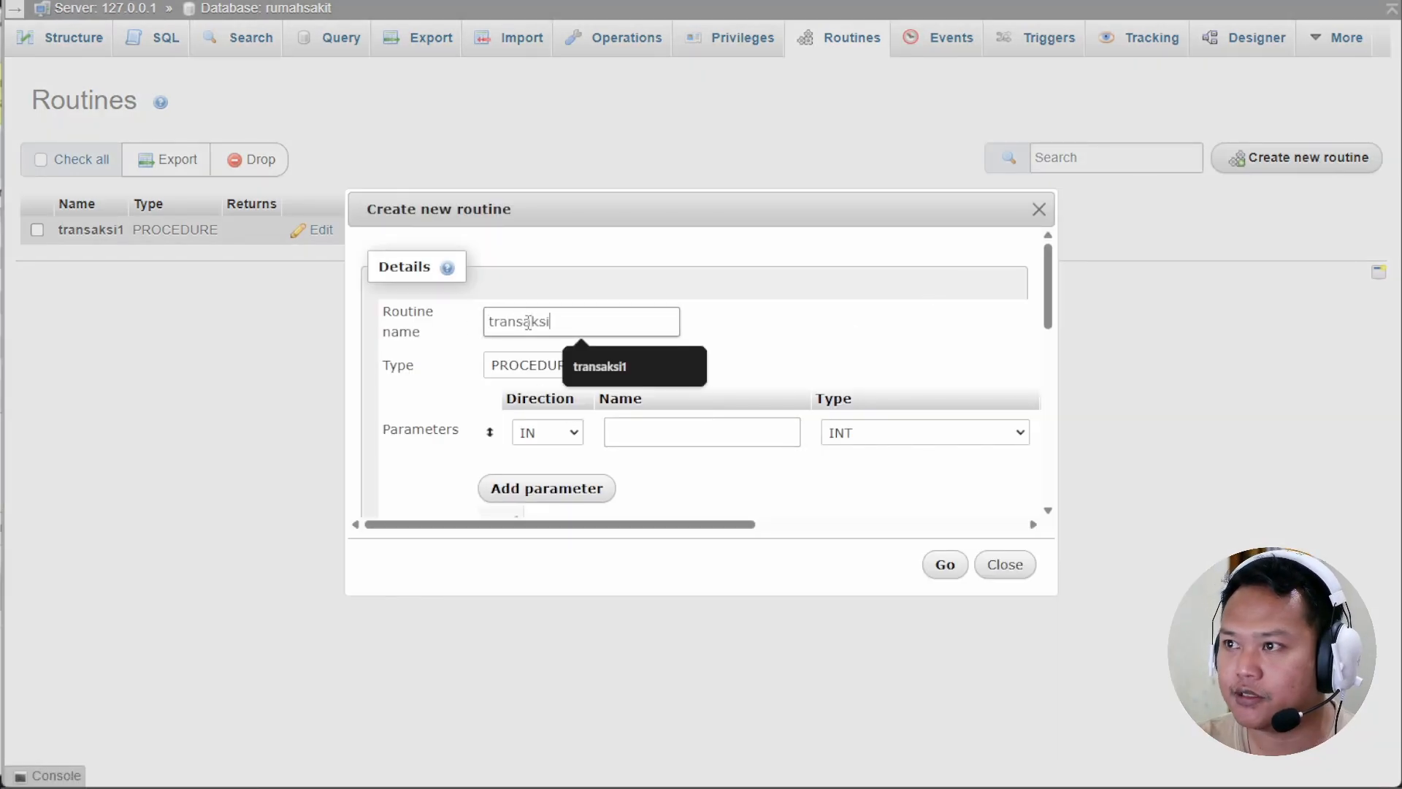
text(2)
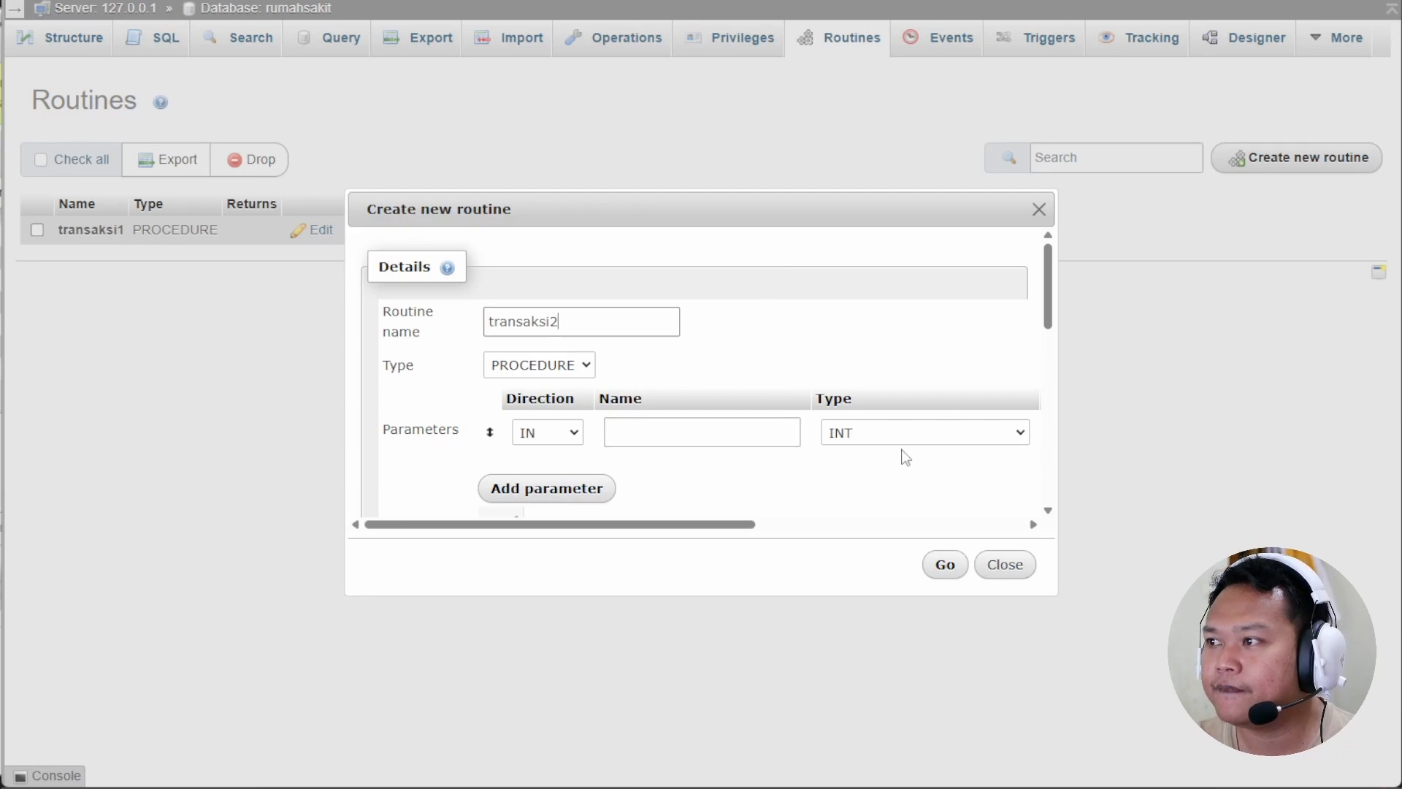
drag(634, 526, 904, 526)
click(1010, 438)
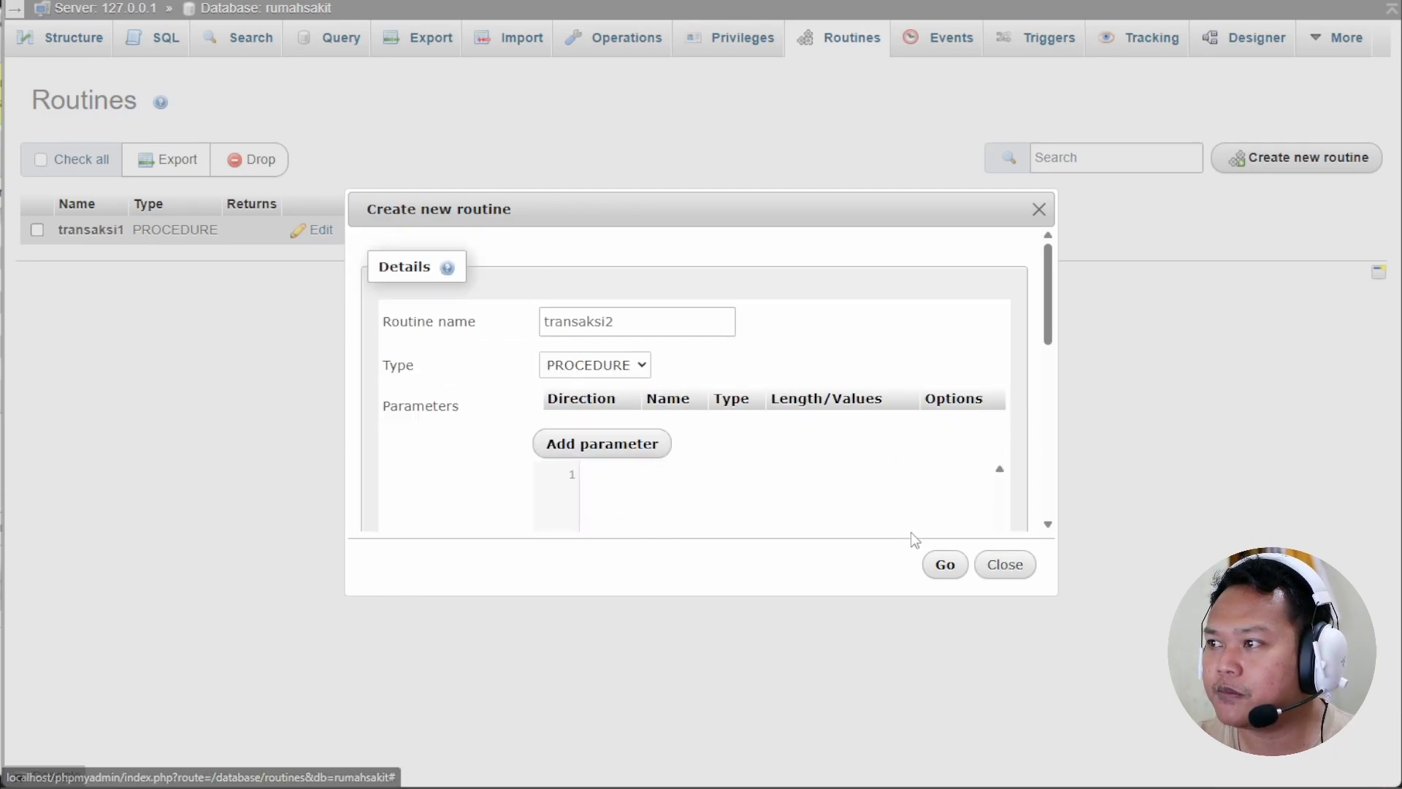
Paste the transaksi1 body, add COMMIT; before END, and save transaksi2.
scroll(648, 484, down, 2)
scroll(649, 479, up, 1)
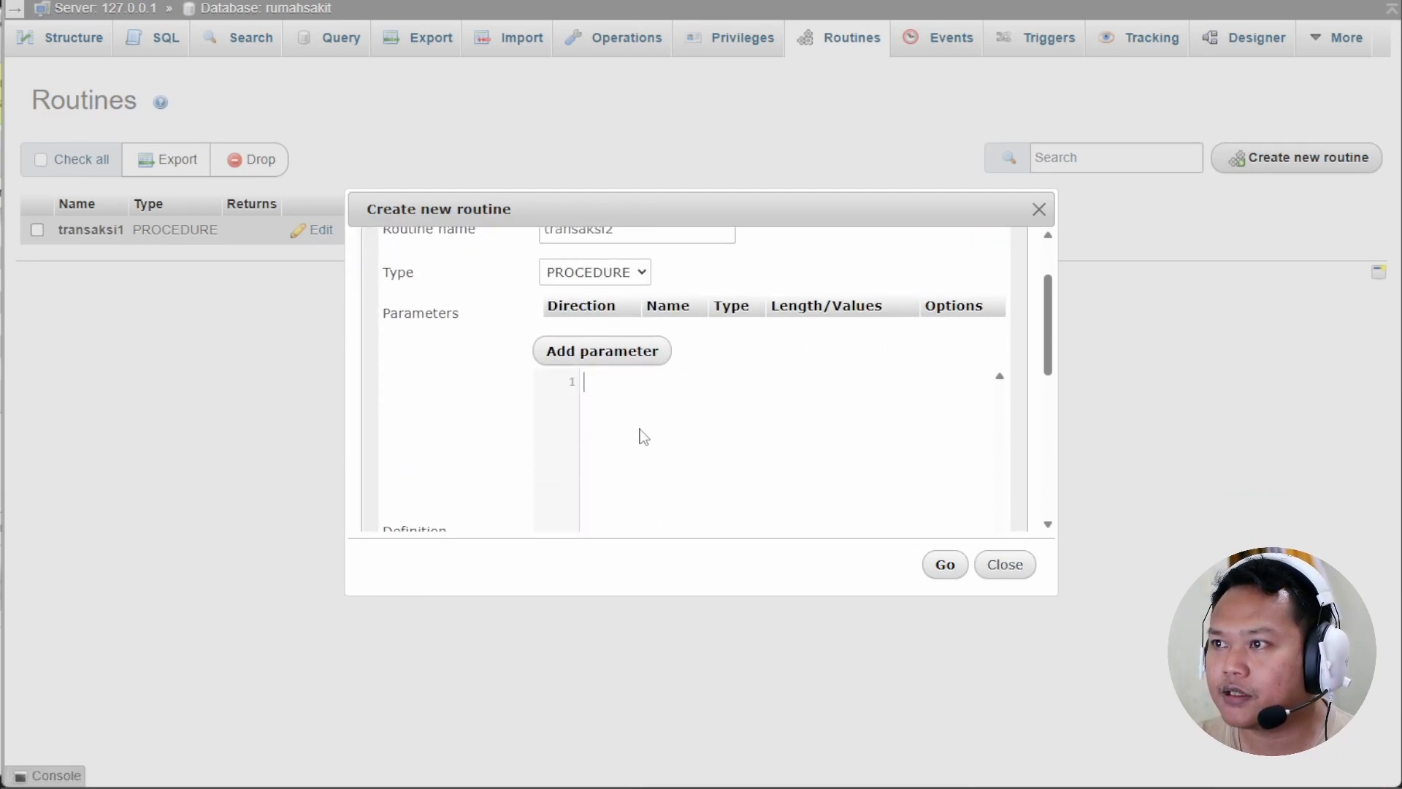
key(ctrl+v)
scroll(681, 413, down, 1)
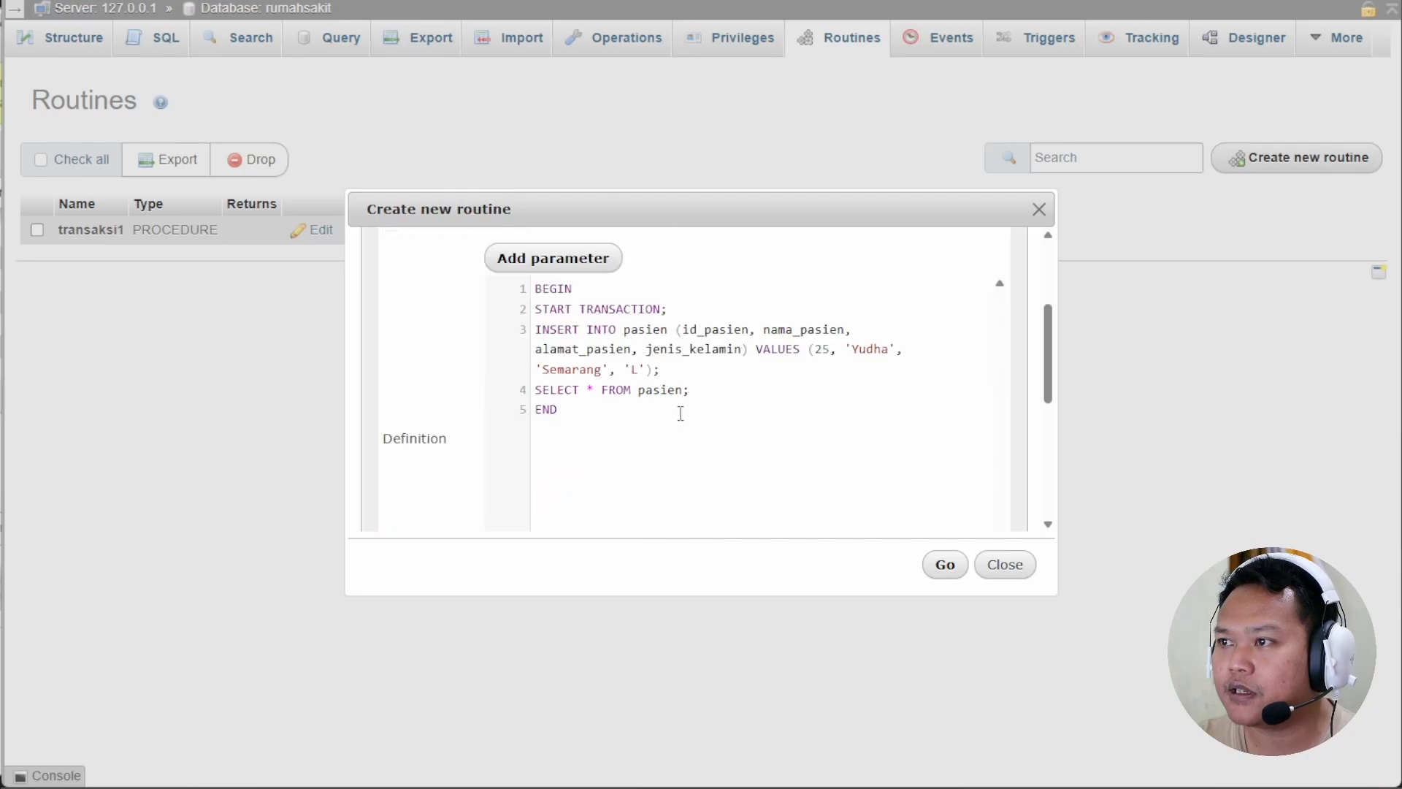
click(699, 392)
key(Return)
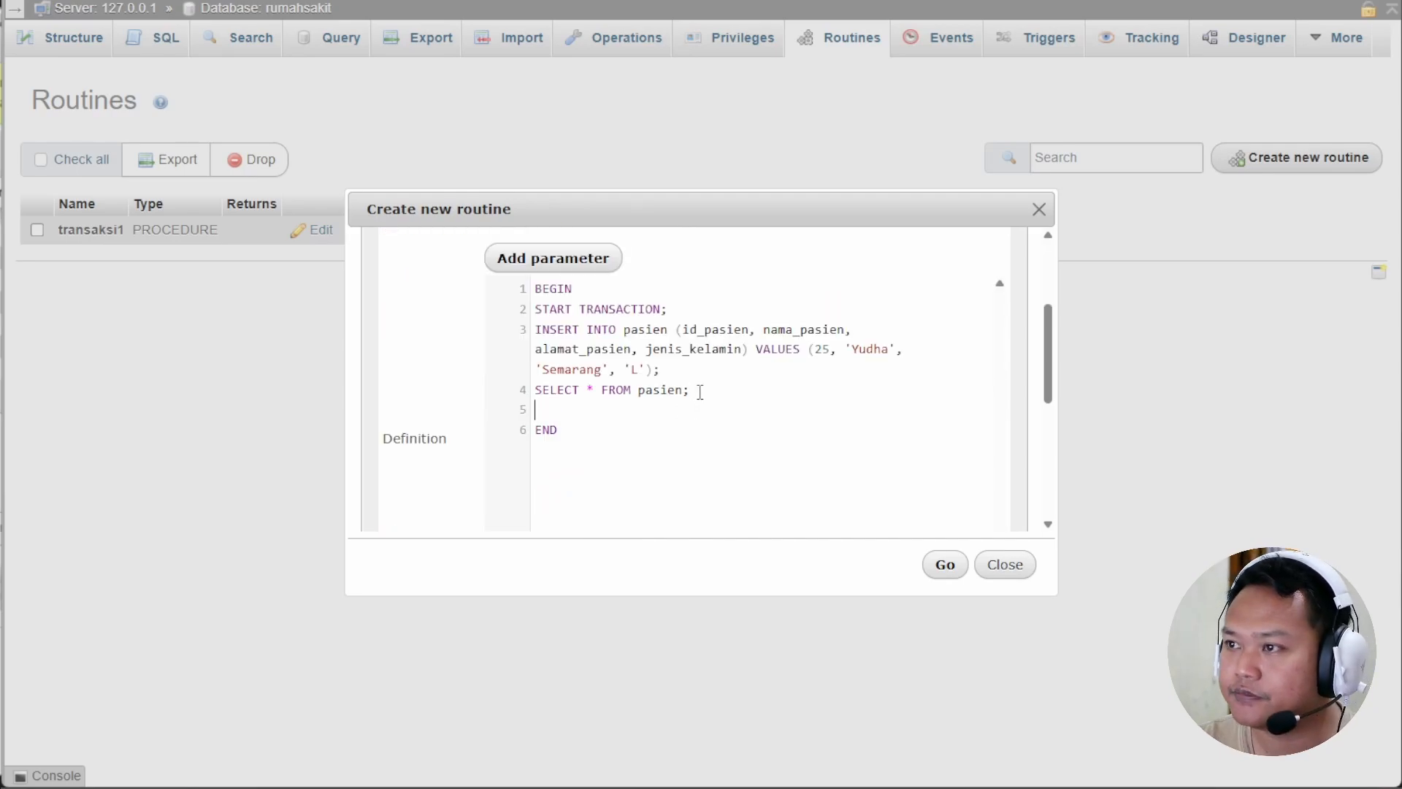
text(Com)
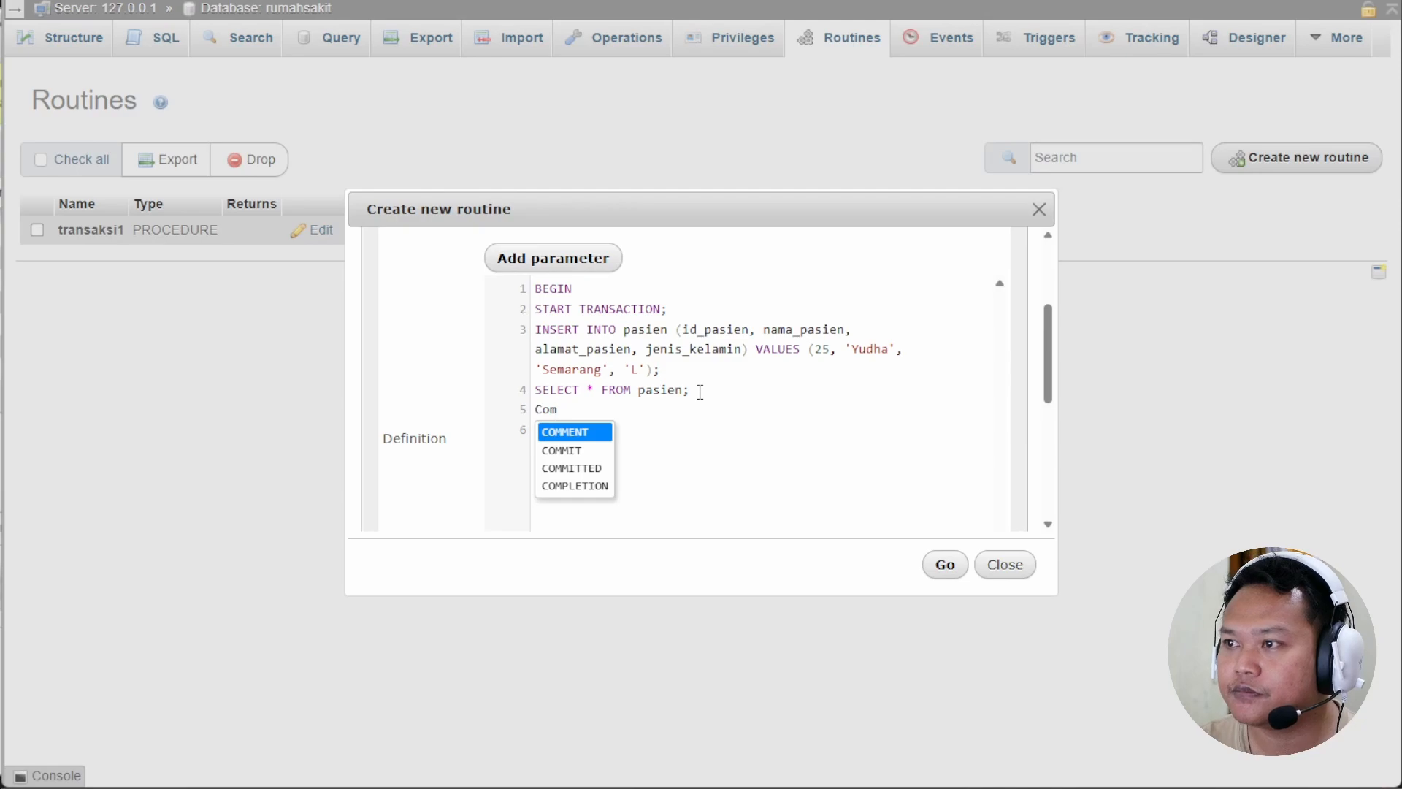
click(573, 452)
text(;)
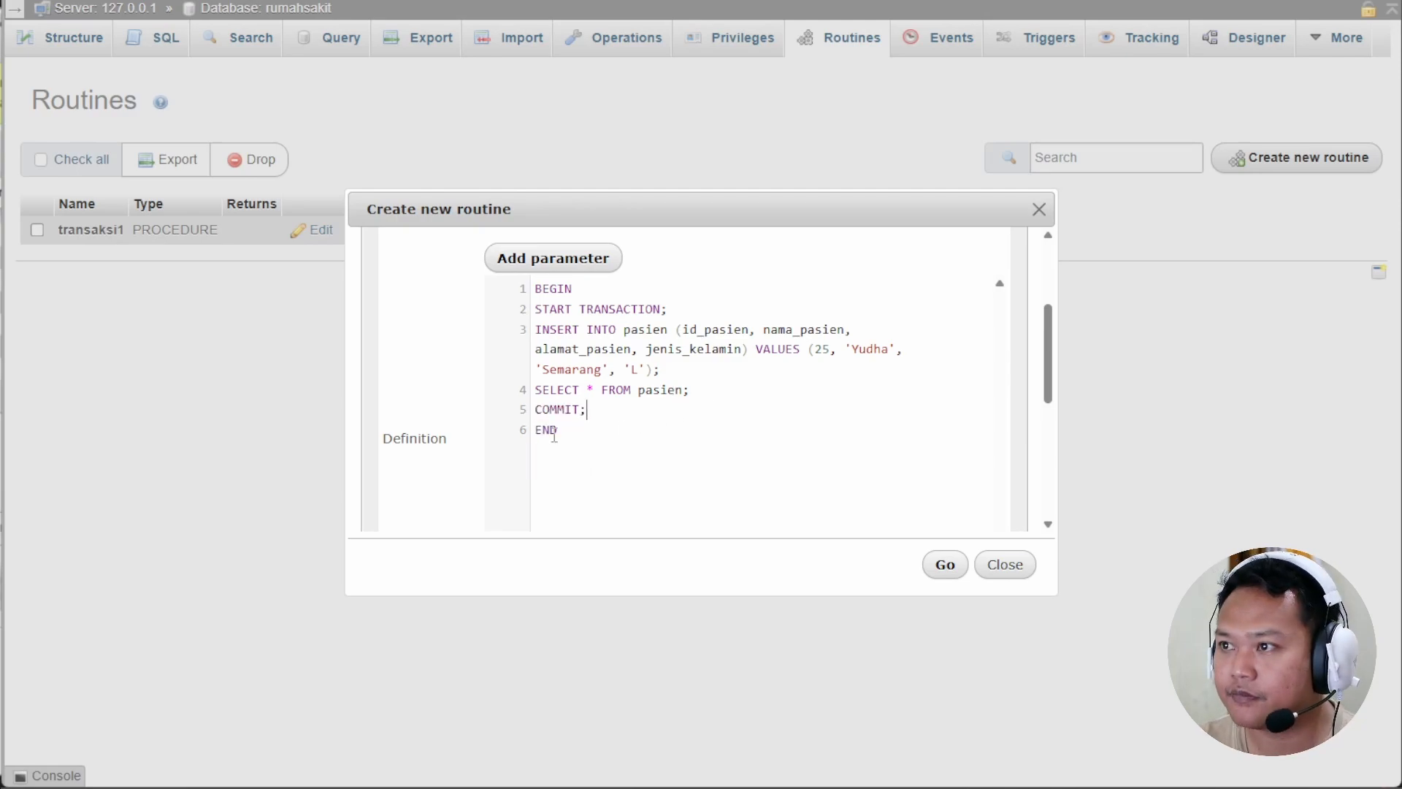
click(942, 569)
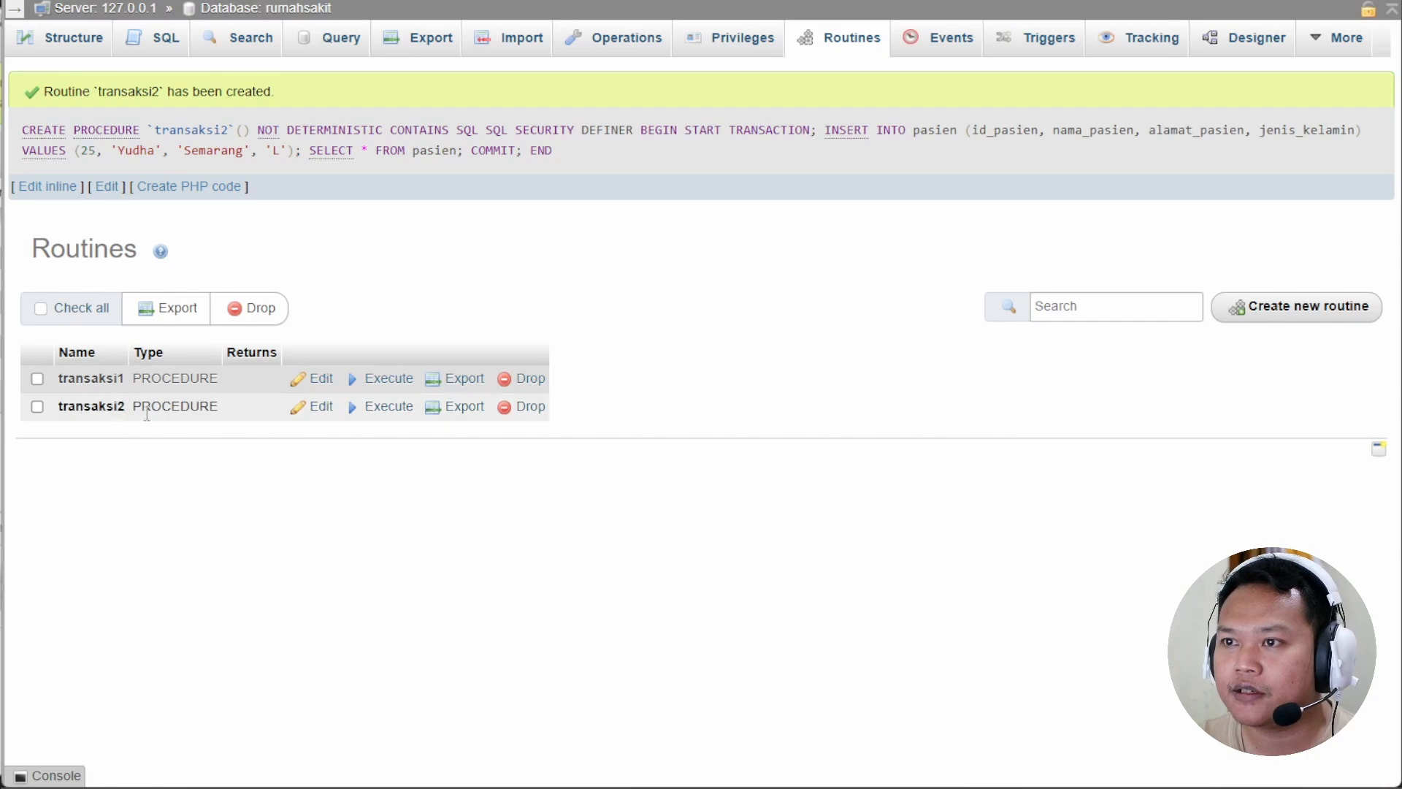
Execute transaksi2, committing patient 25 from Semarang into pasien.
click(389, 407)
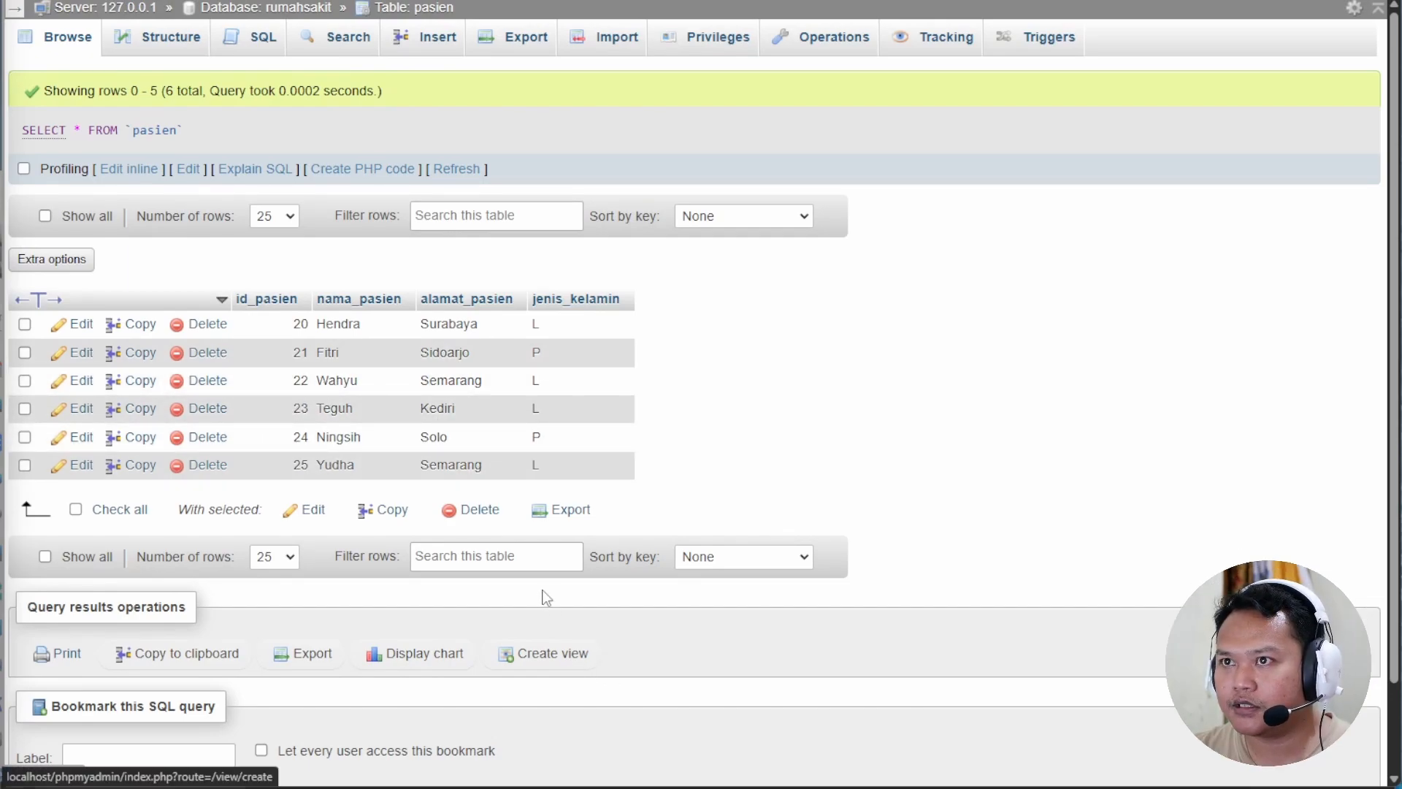
Copy the full transaksi2 definition from the rumahsakit routines list.
click(303, 15)
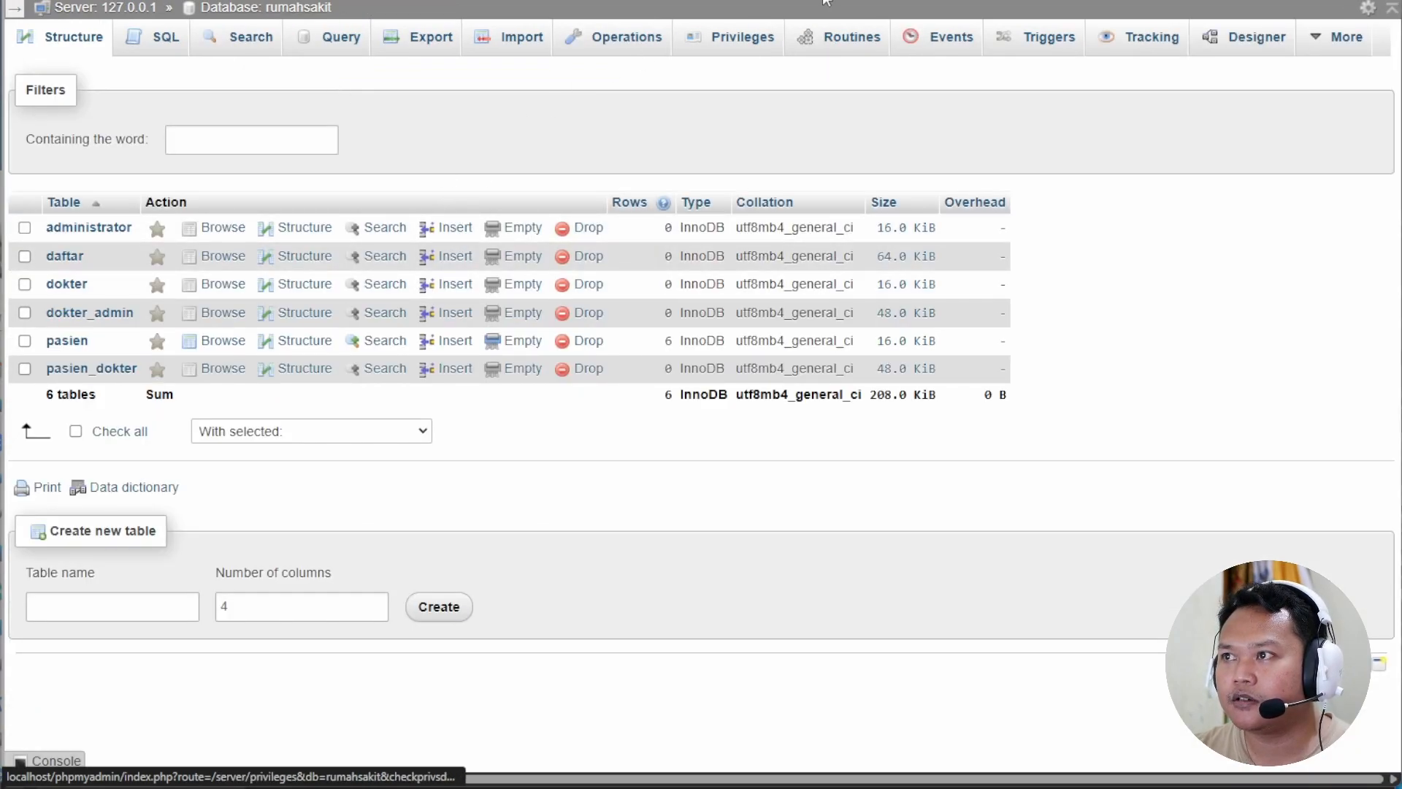
click(848, 43)
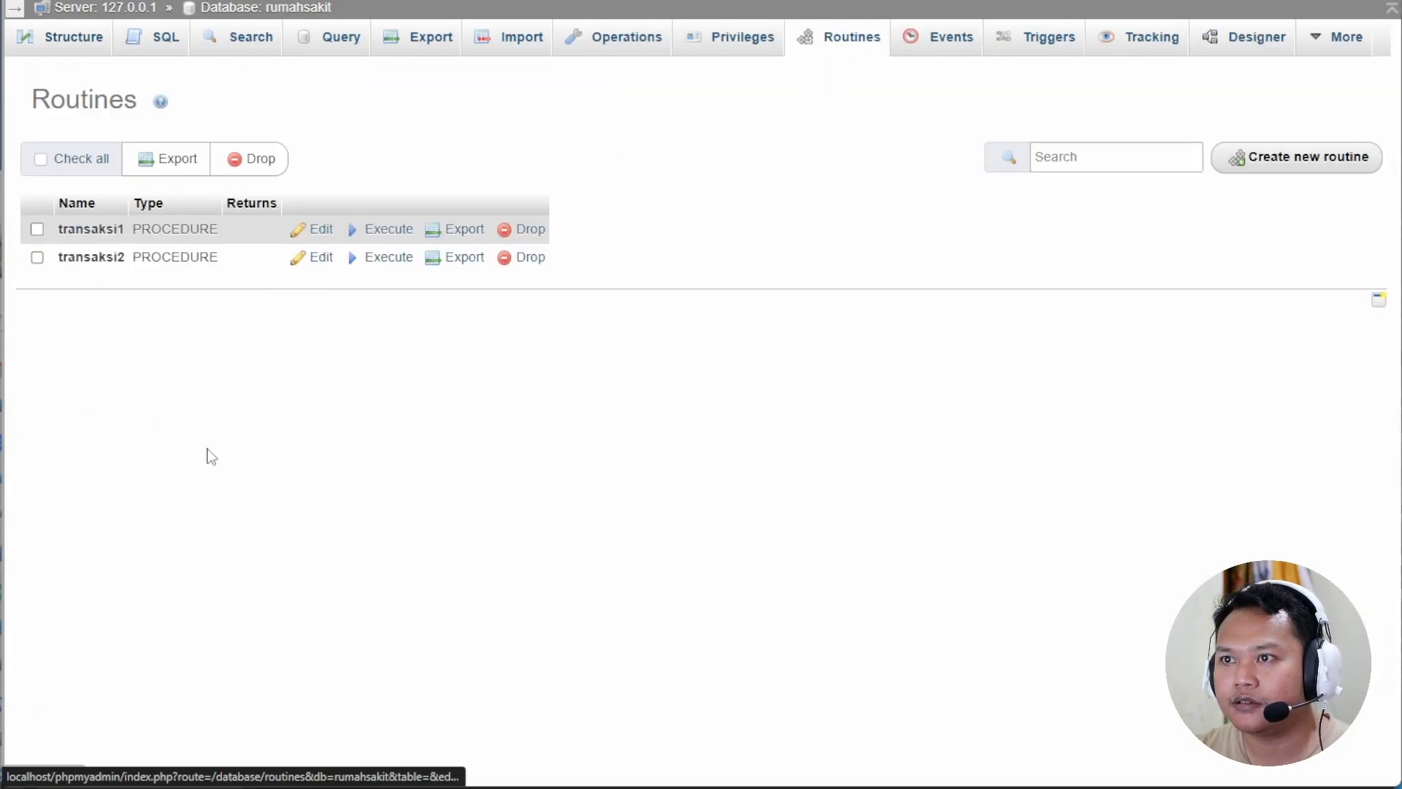
click(321, 260)
scroll(651, 438, down, 4)
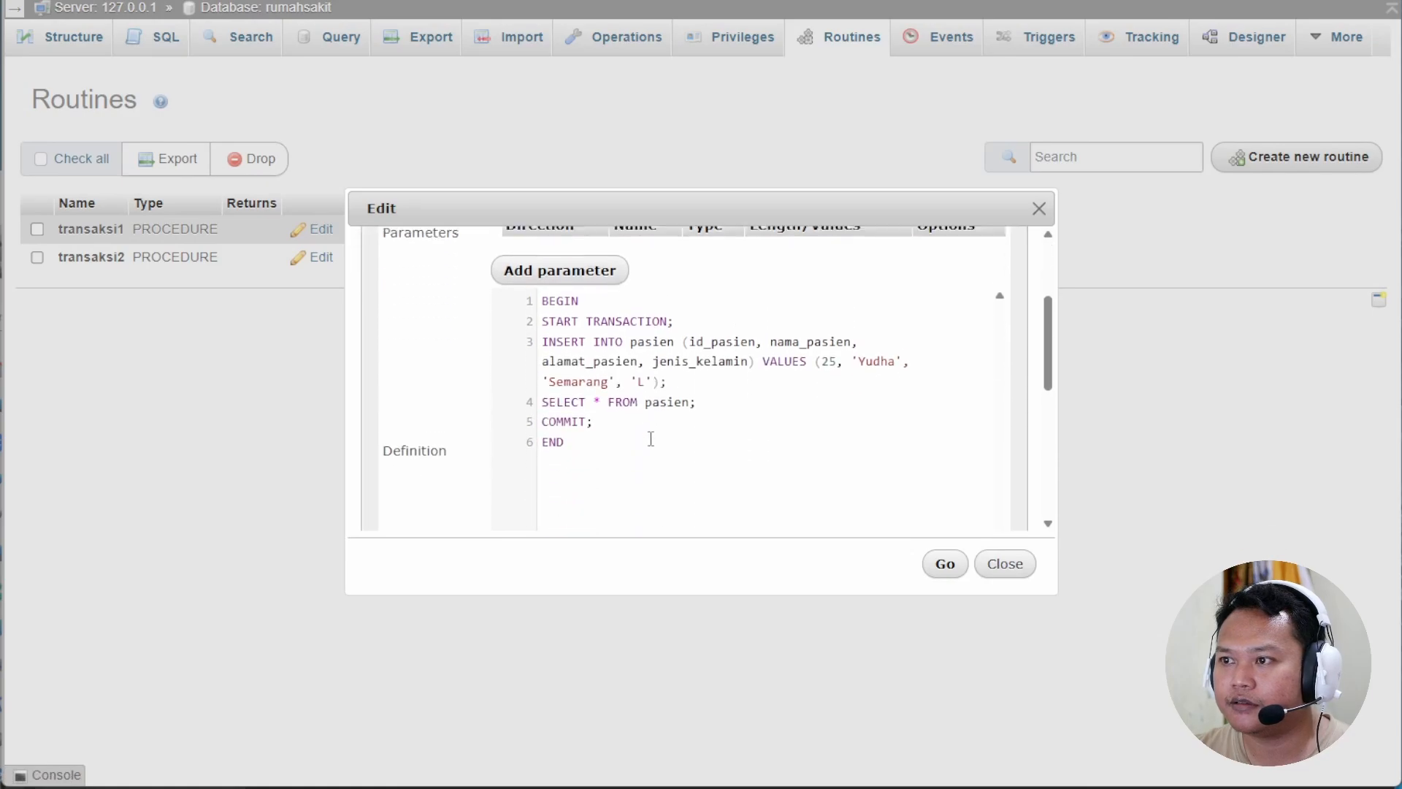
drag(575, 429, 533, 293)
right_click(620, 310)
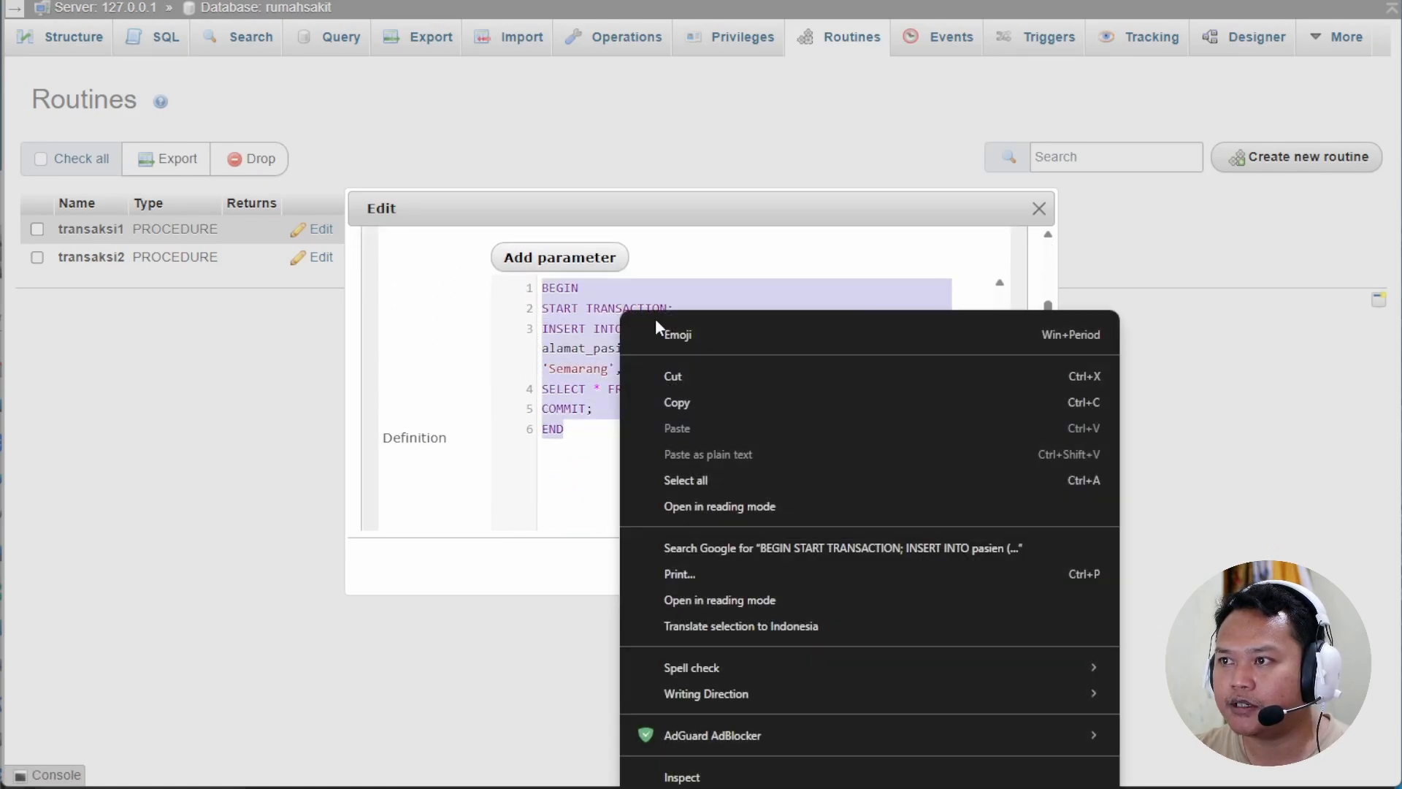
click(698, 409)
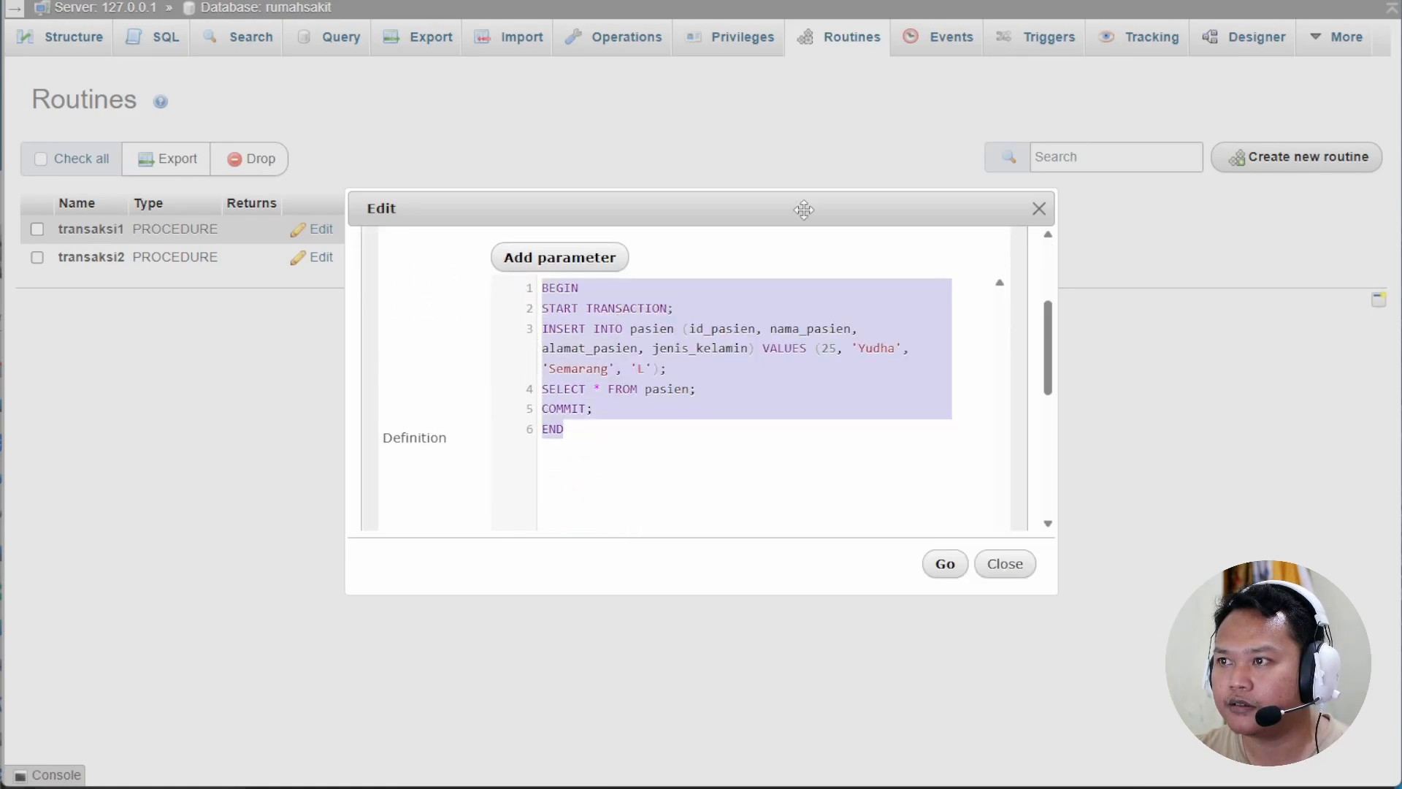
click(1013, 565)
Start a new routine named transaksi3 with the empty parameter removed.
click(1291, 158)
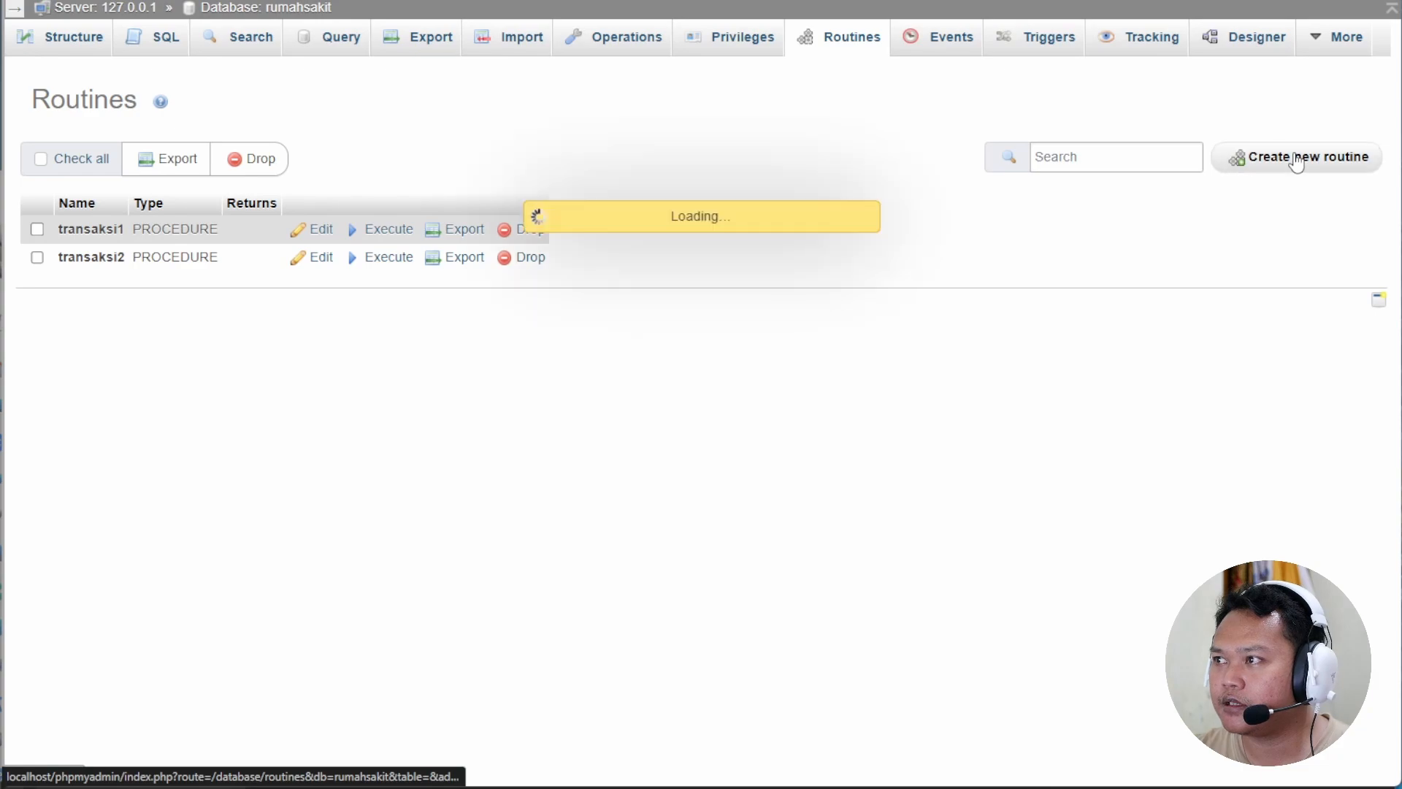
click(574, 312)
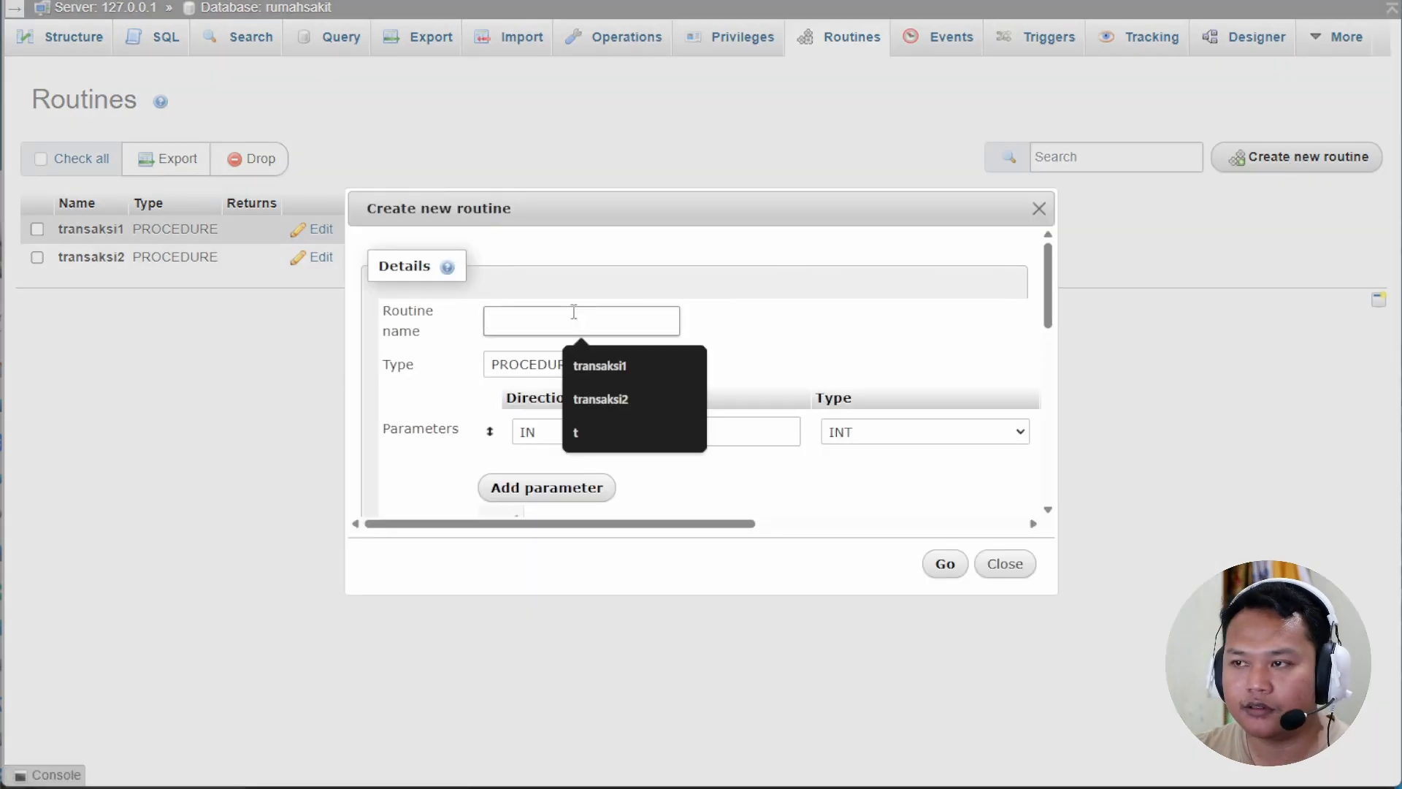
click(623, 365)
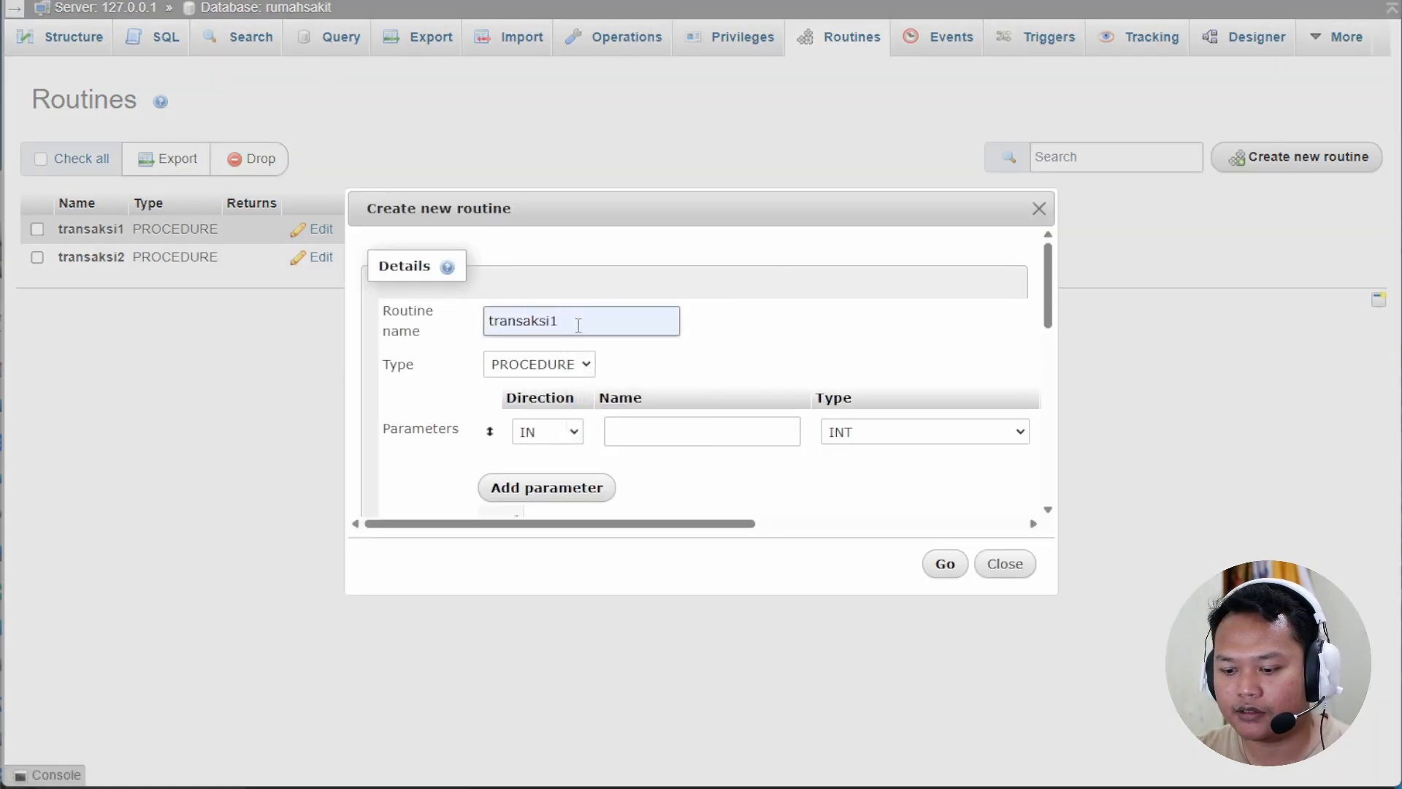
key(BackSpace)
text(3)
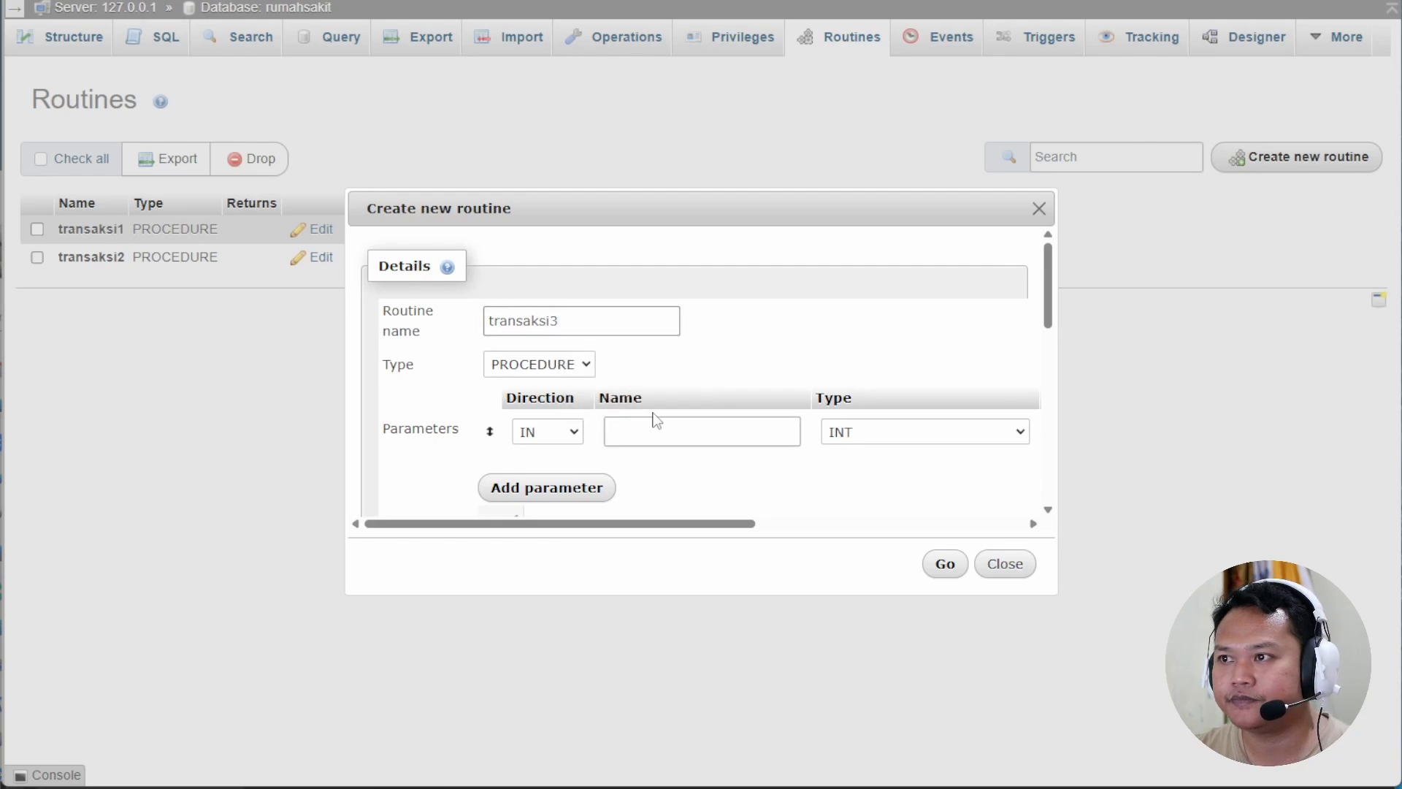
scroll(780, 416, down, 2)
drag(632, 524, 886, 533)
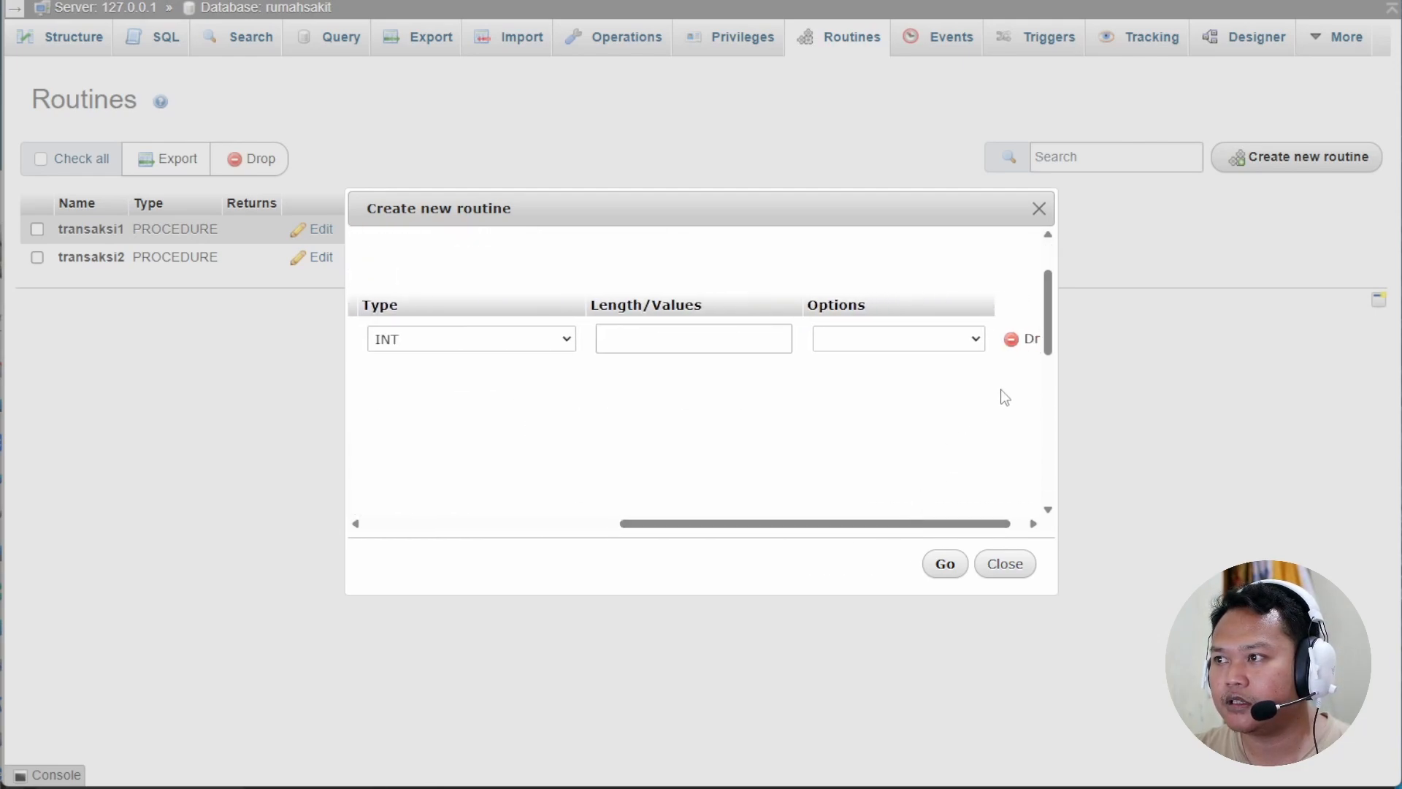
click(1019, 346)
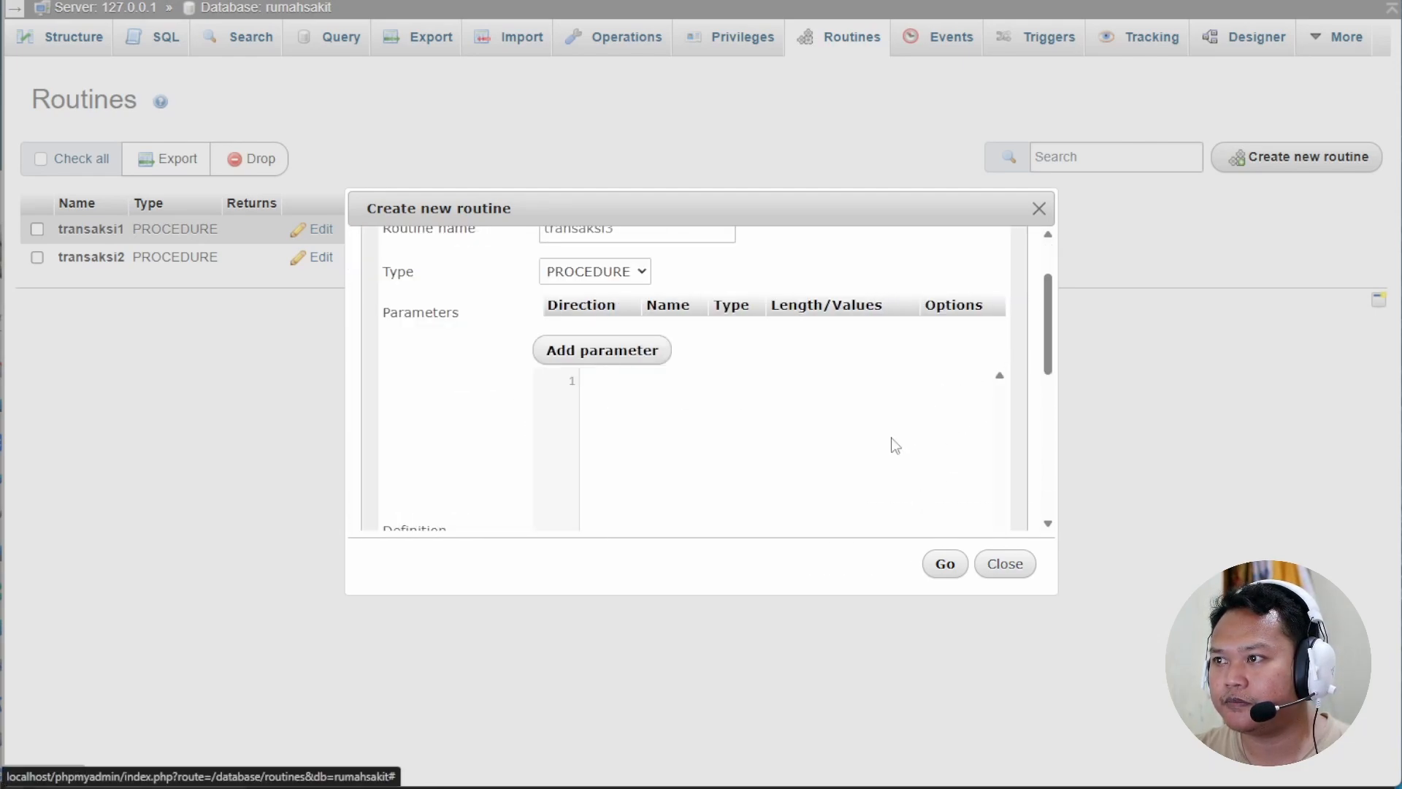
Paste the transaksi2 code and turn the INSERT into an UPDATE pasien SET statement.
scroll(627, 434, down, 2)
click(632, 422)
key(ctrl+v)
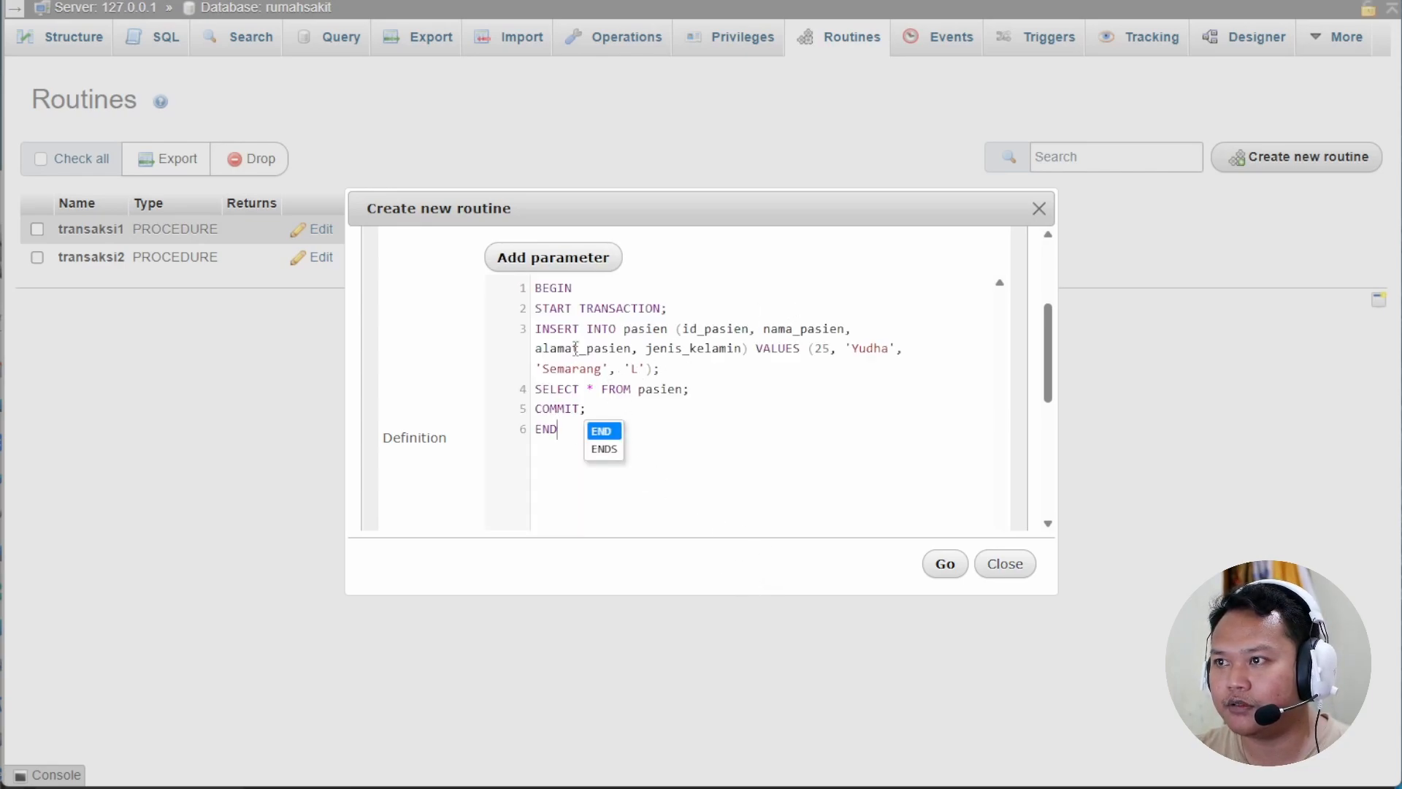
drag(536, 329, 725, 349)
text(UPDATE)
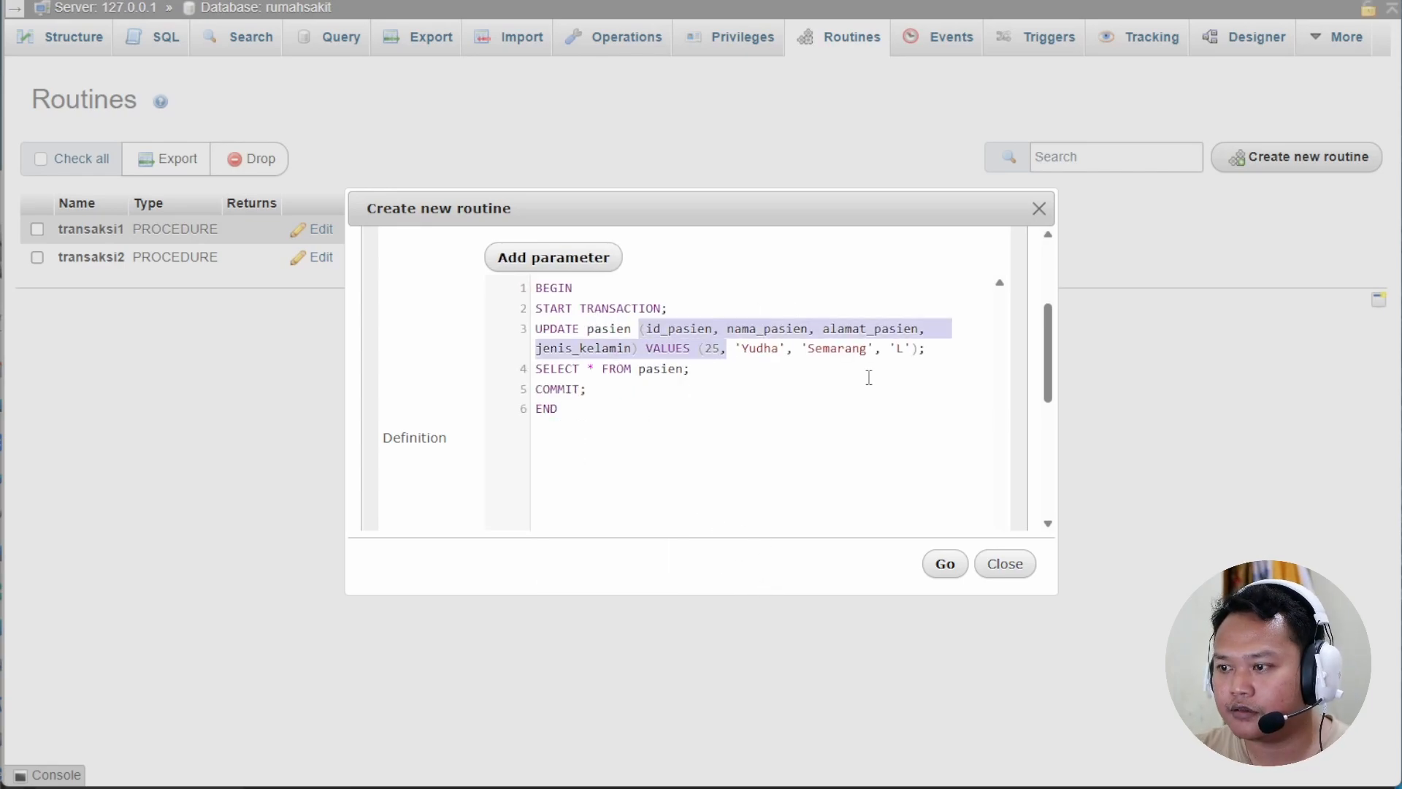
drag(638, 329, 727, 329)
key(Return)
text(SET)
Set nama_pasien='Agung' WHERE id_pasien = 22, remove leftover values, and save transaksi3.
click(649, 349)
text(='Agung')
key(Return)
text(WHERE id_pasien)
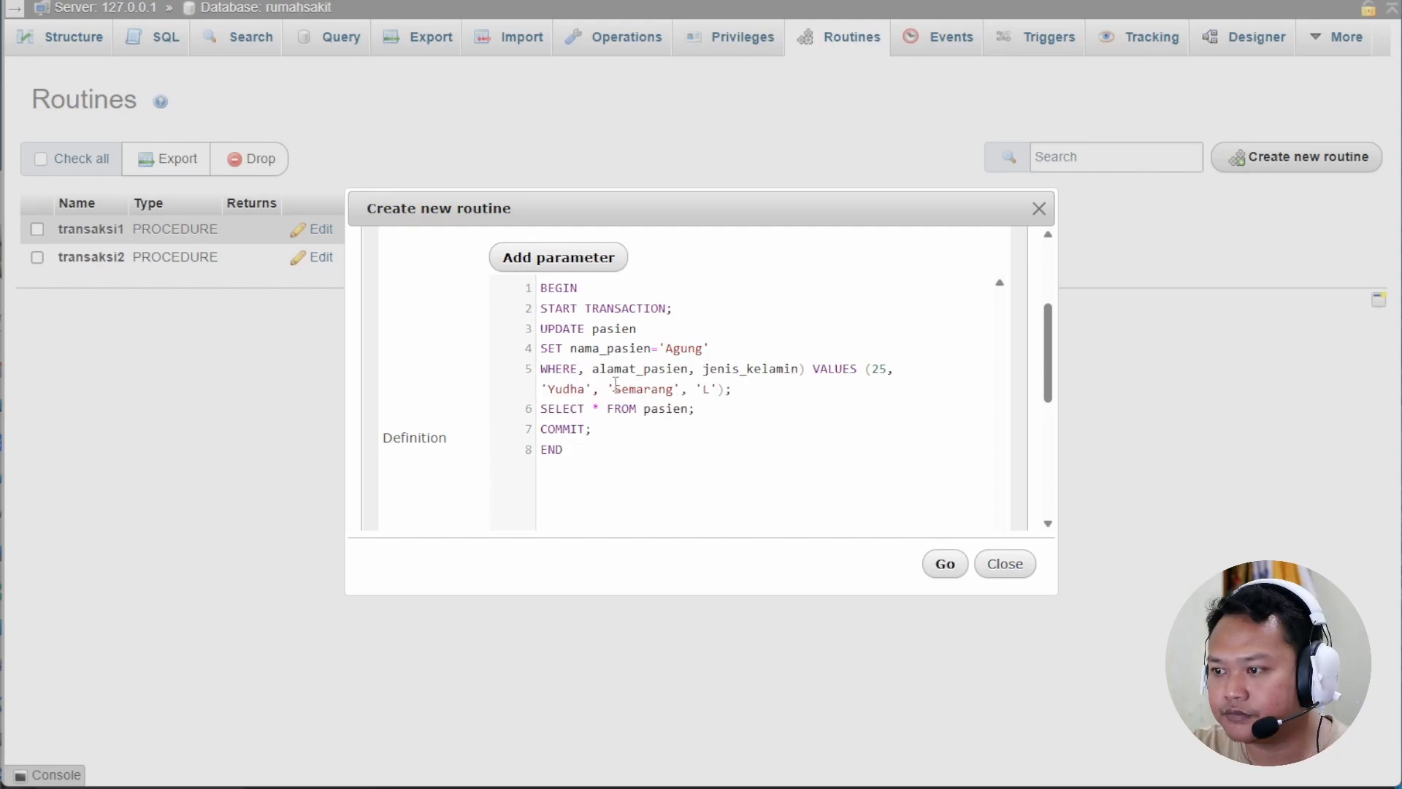
key(Delete)
key(Delete)
key(Delete)
key(Delete)
key(Delete)
key(Delete)
key(Delete)
key(Delete)
key(Delete)
key(Delete)
key(Delete)
key(Delete)
key(Delete)
key(Delete)
key(Delete)
key(Delete)
key(Delete)
key(Delete)
key(Delete)
key(Delete)
text(=)
key(Down)
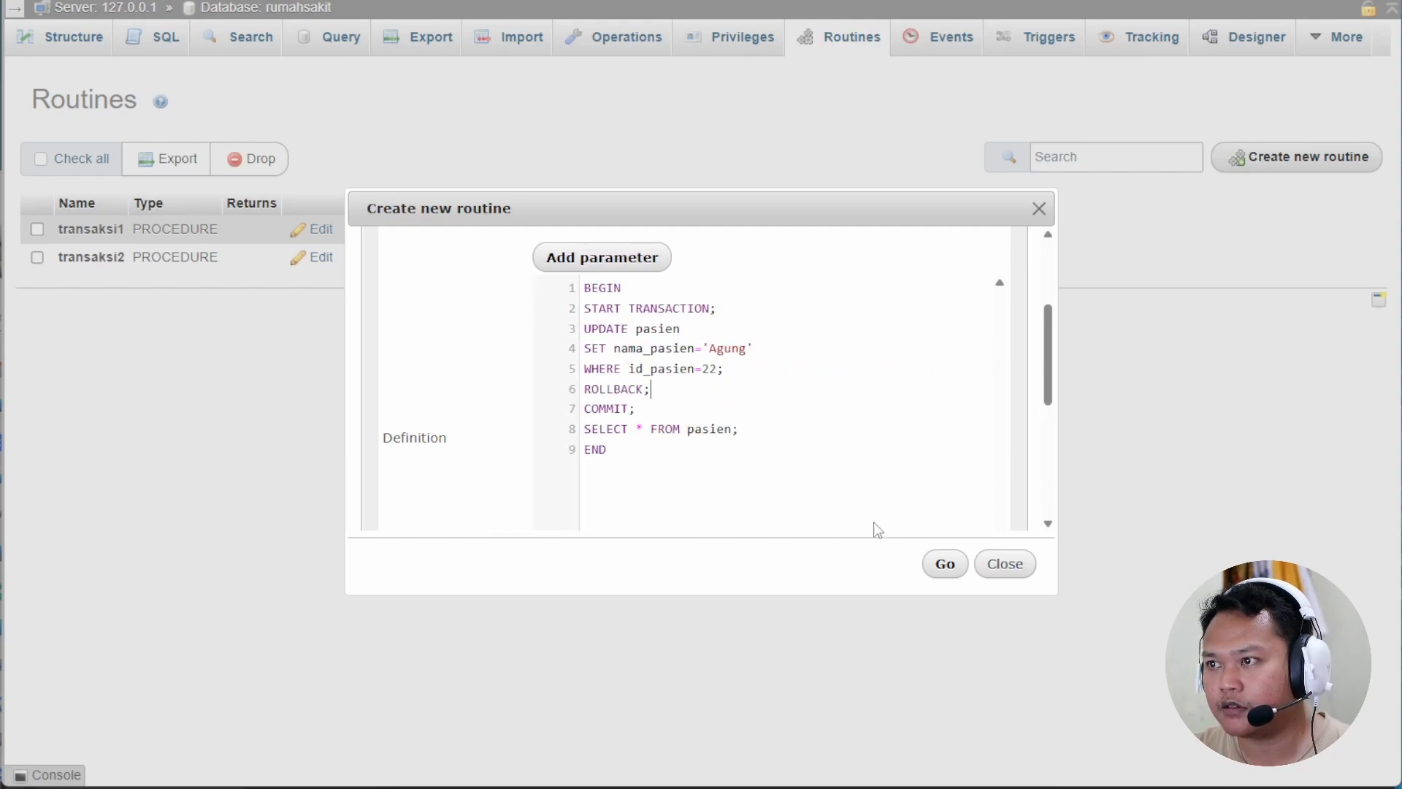
click(942, 568)
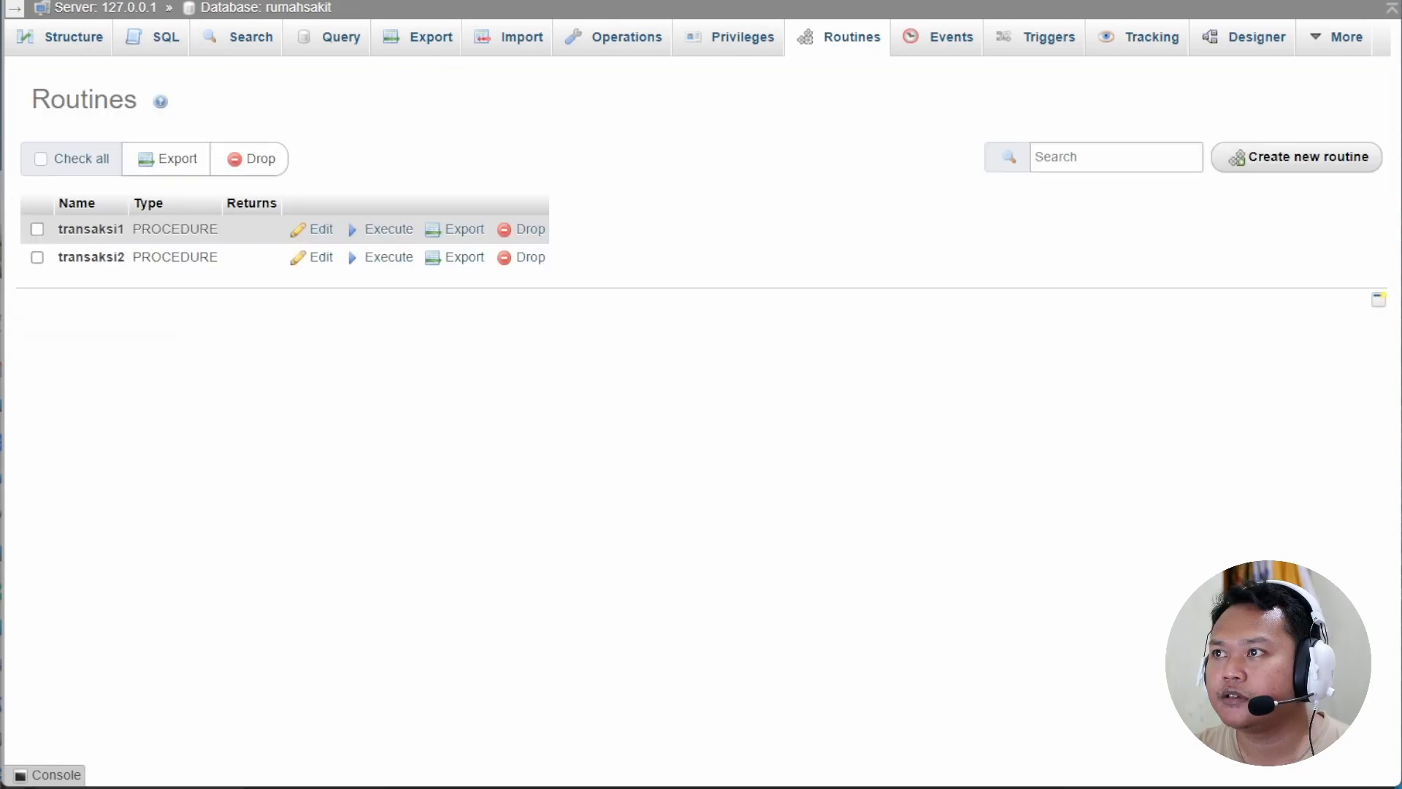
Browse the pasien table, then reopen transaksi3 to review its definition.
click(252, 8)
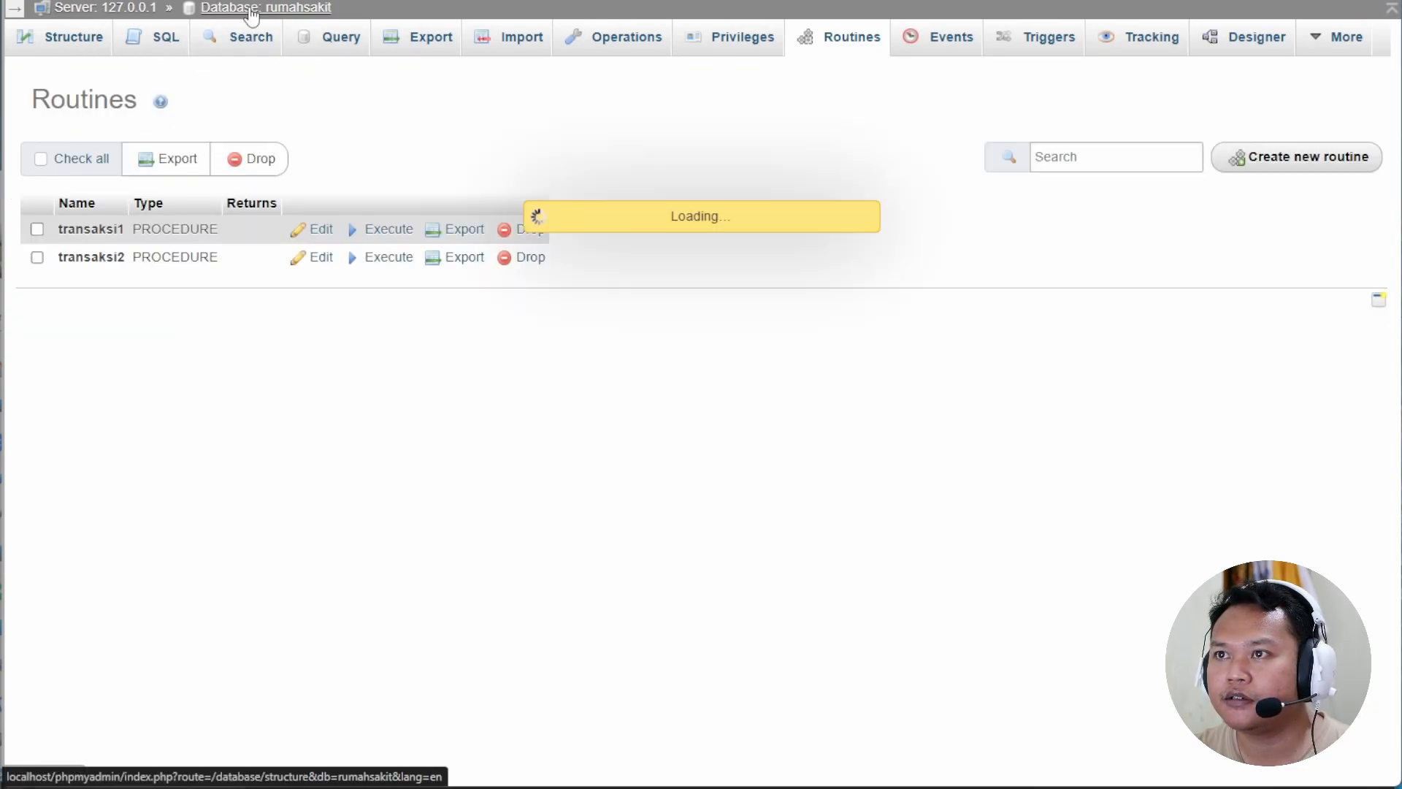
click(223, 340)
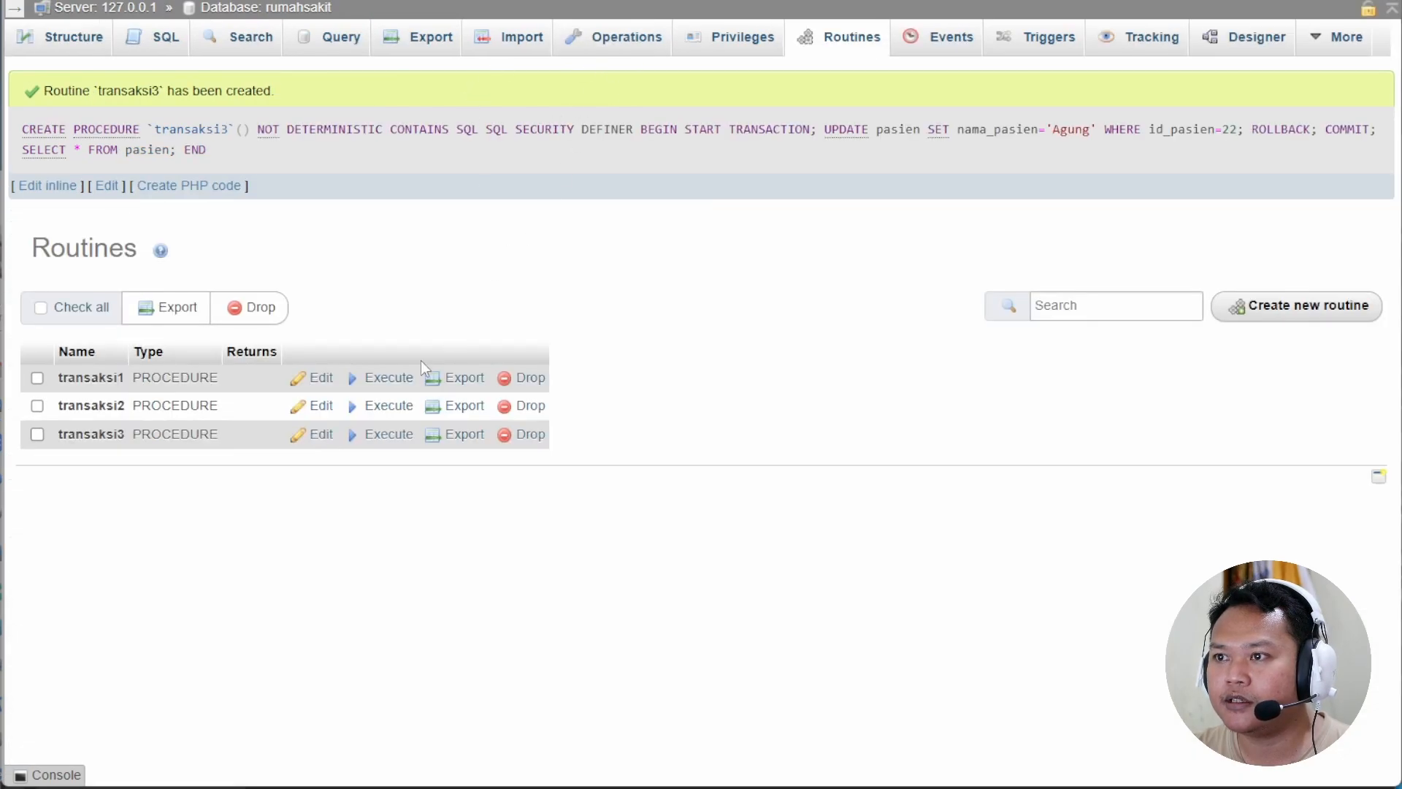
click(321, 435)
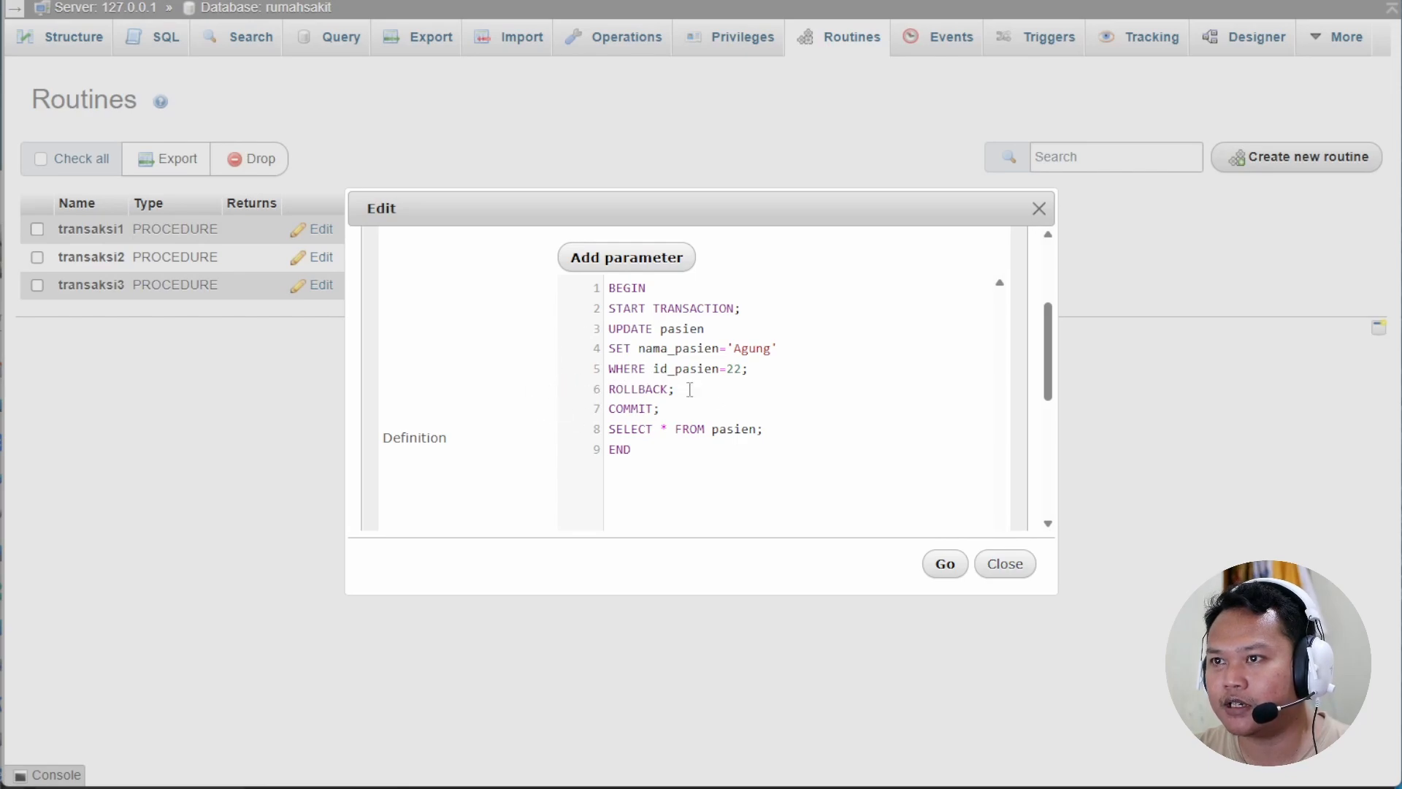
Run transaksi3 and refresh pasien, confirming patient 22 is still named Wahyu.
click(1004, 563)
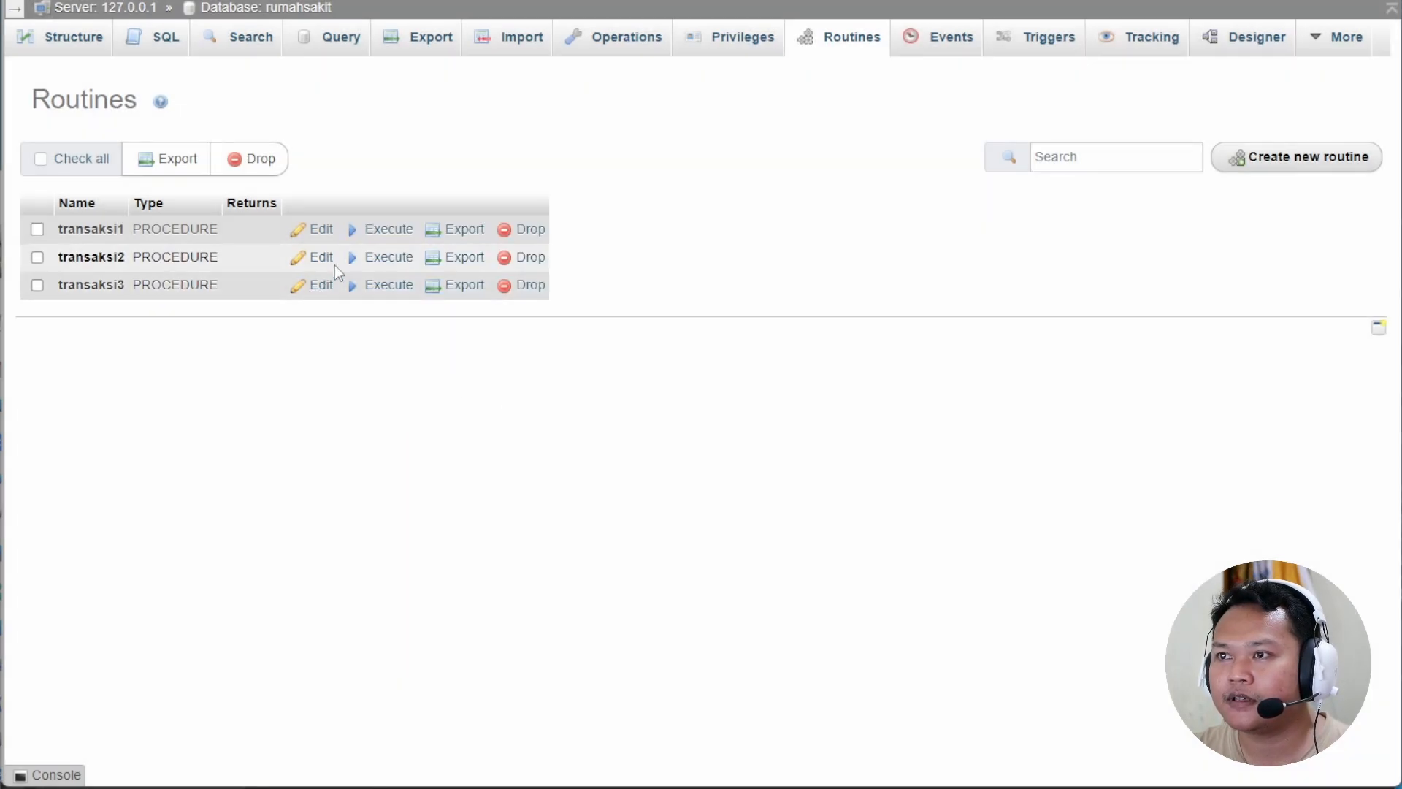
click(389, 286)
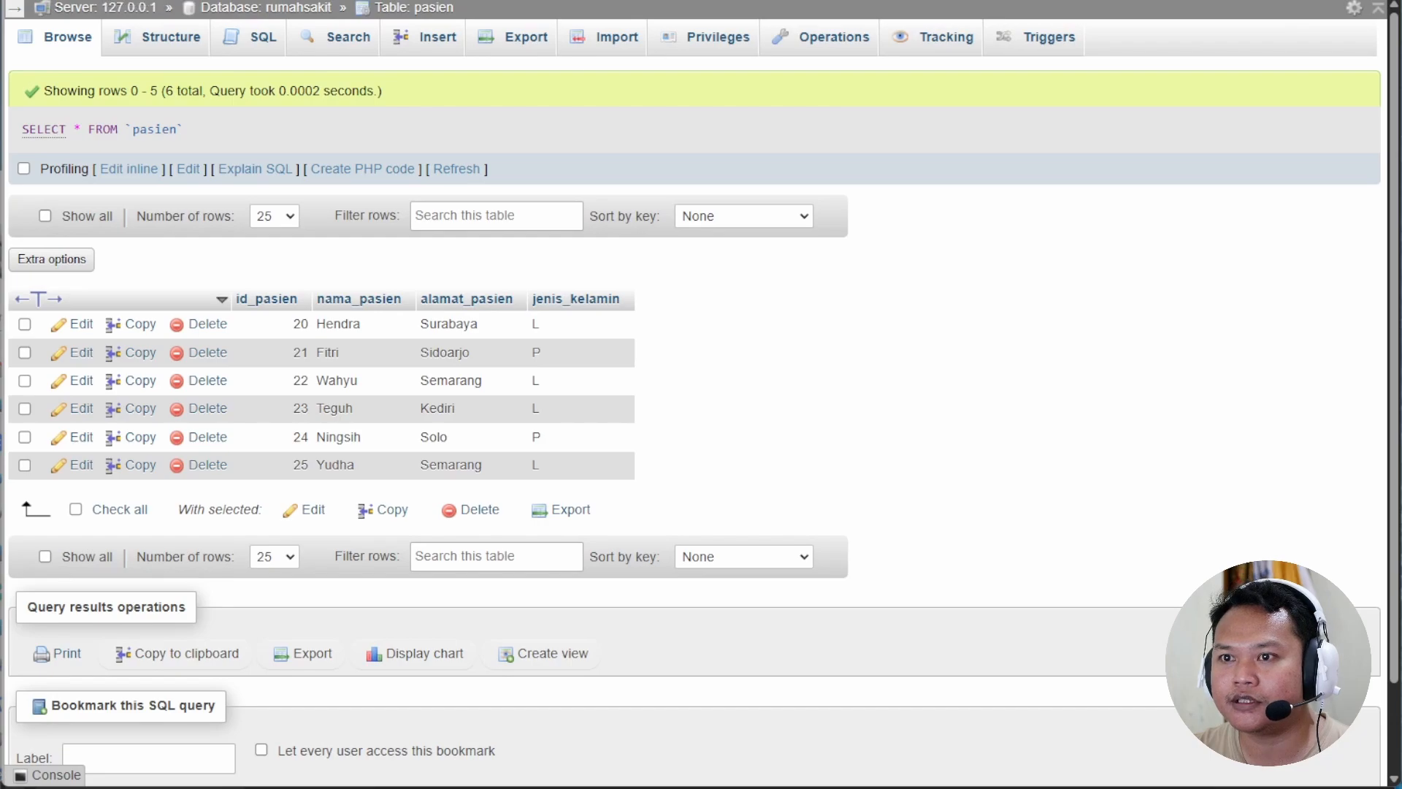
key(F5)
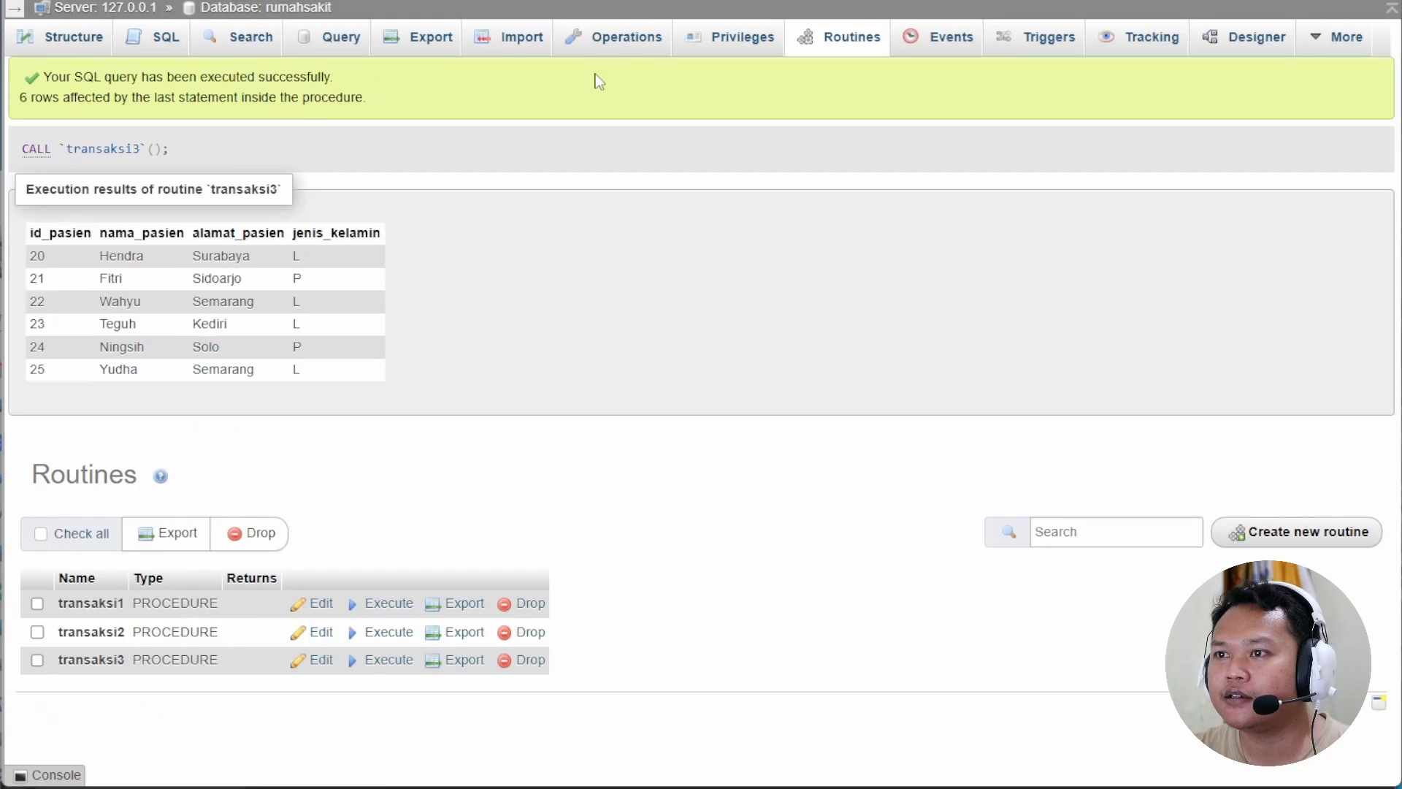
click(315, 661)
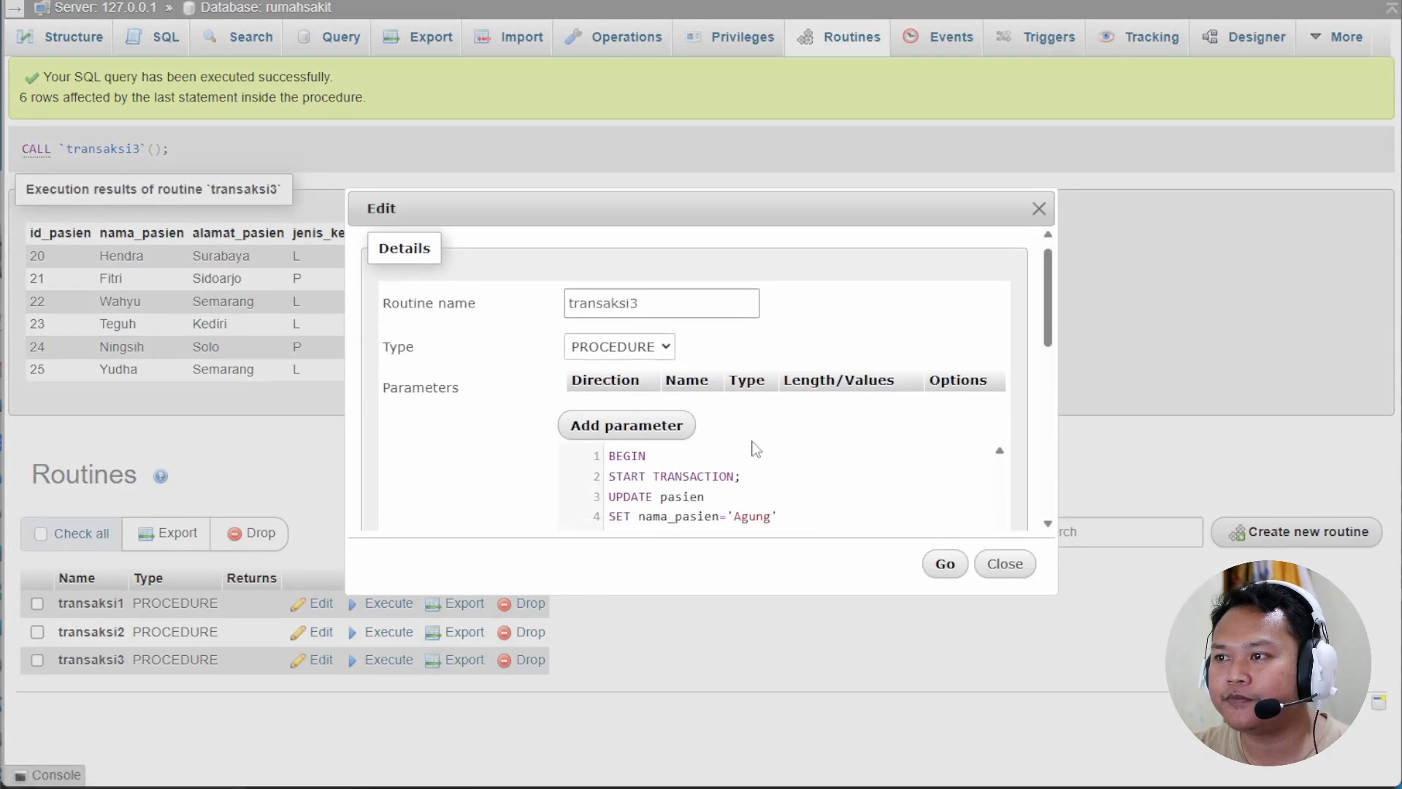
scroll(748, 450, down, 3)
scroll(672, 386, up, 2)
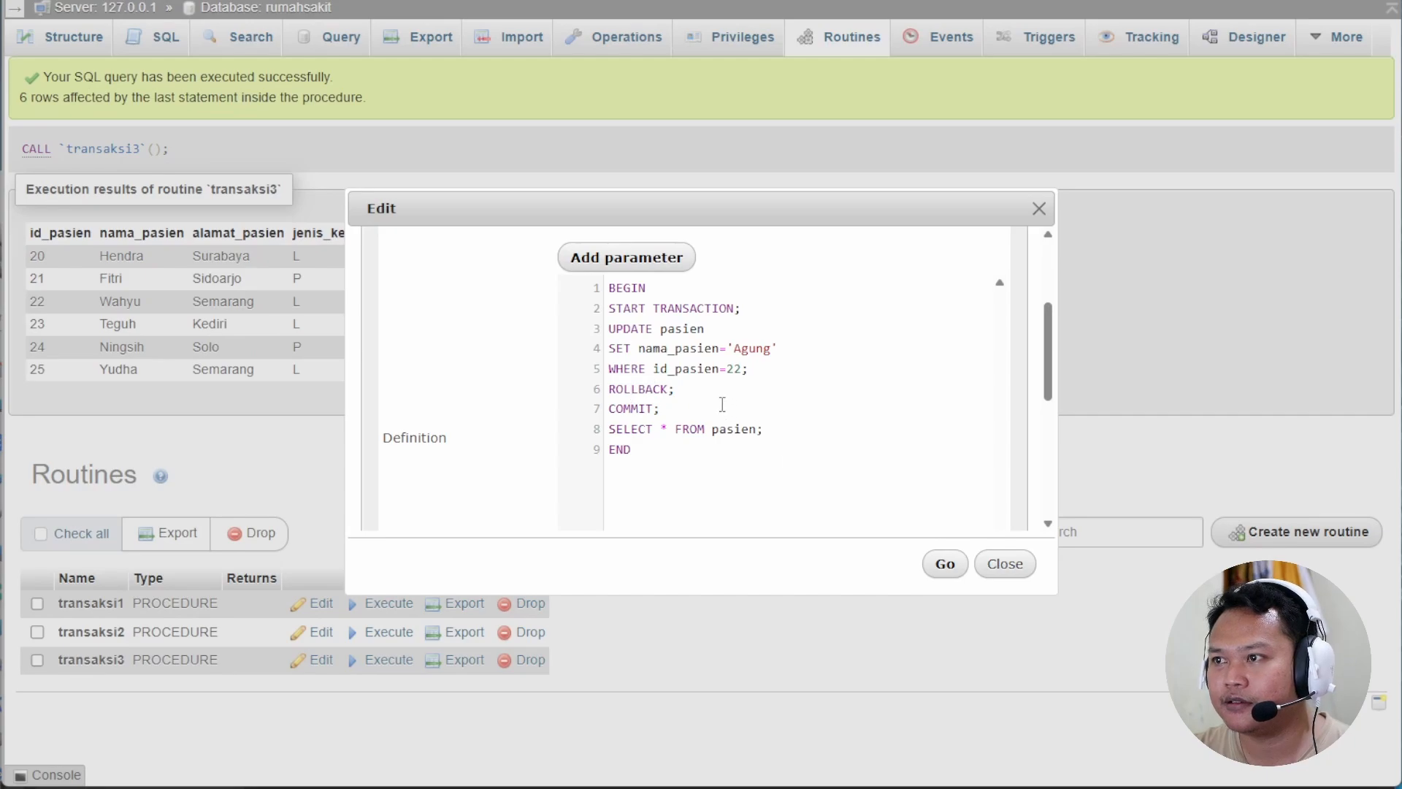
click(1006, 565)
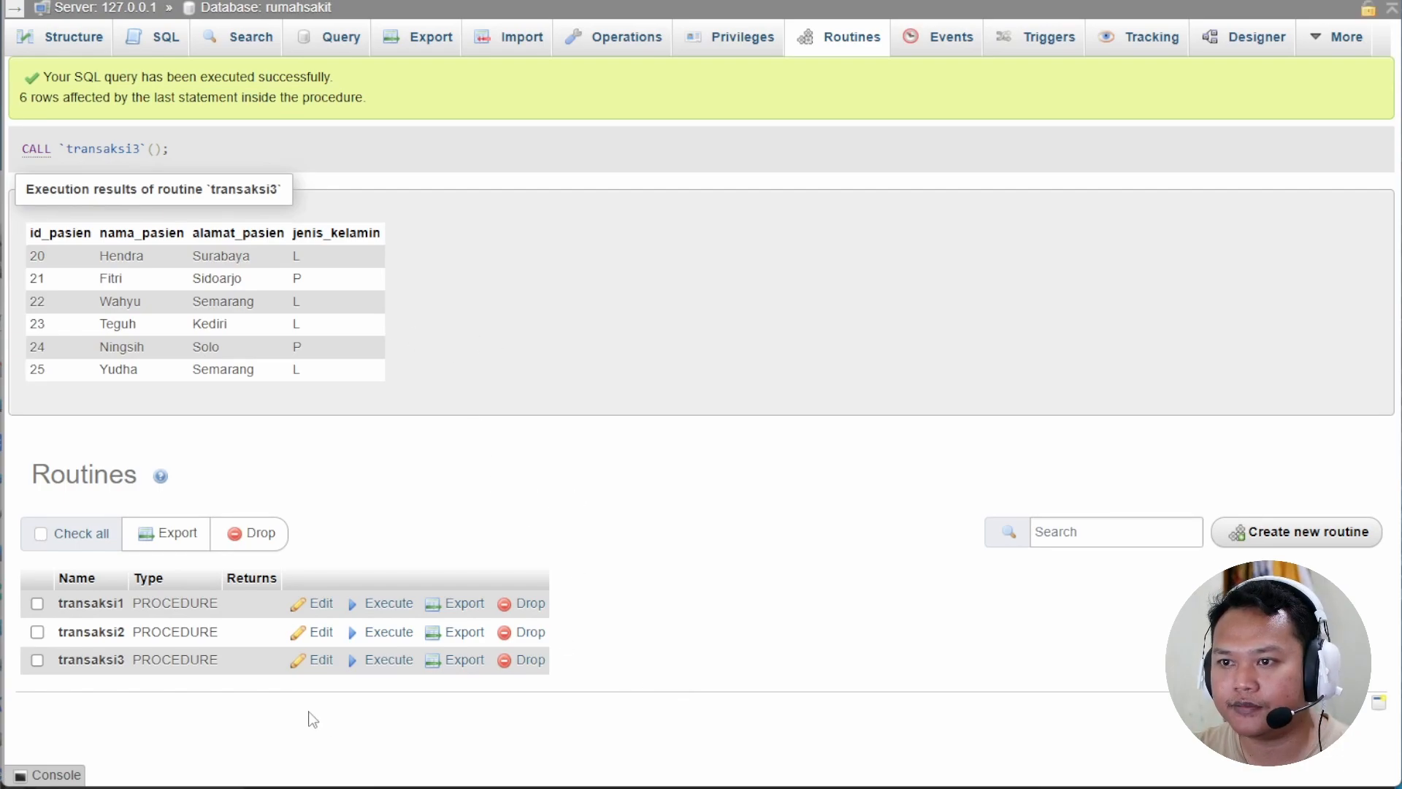
click(321, 632)
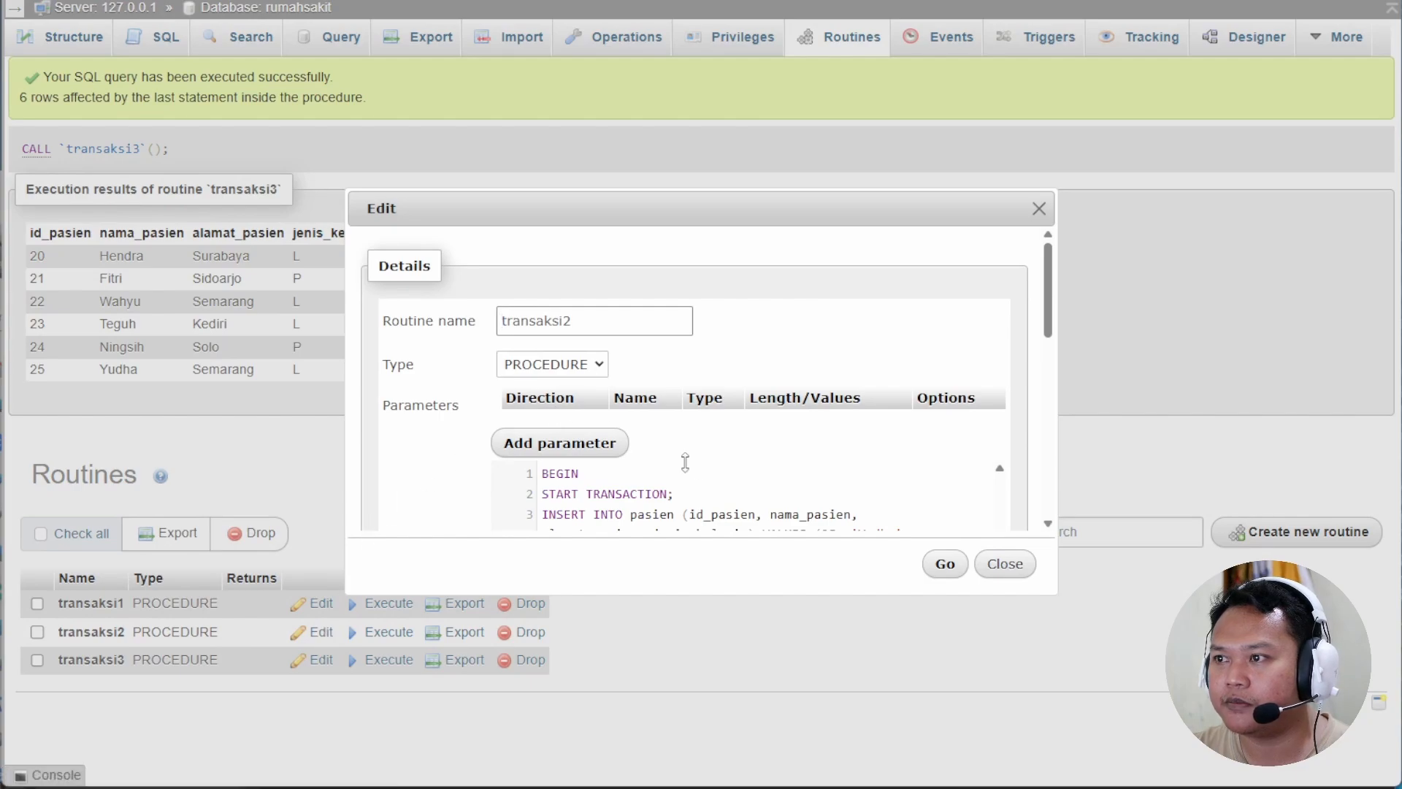
scroll(712, 475, down, 3)
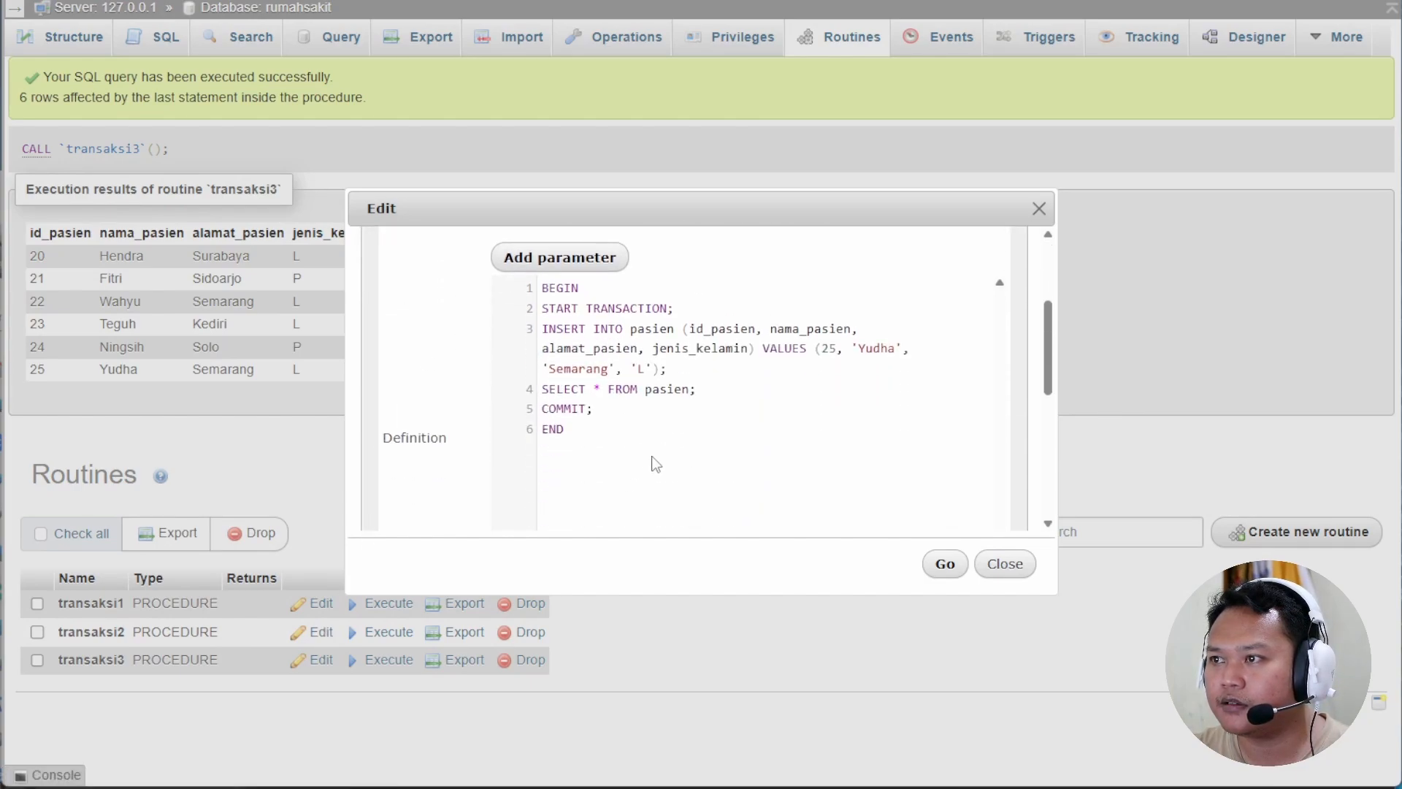
drag(650, 463, 542, 288)
right_click(593, 321)
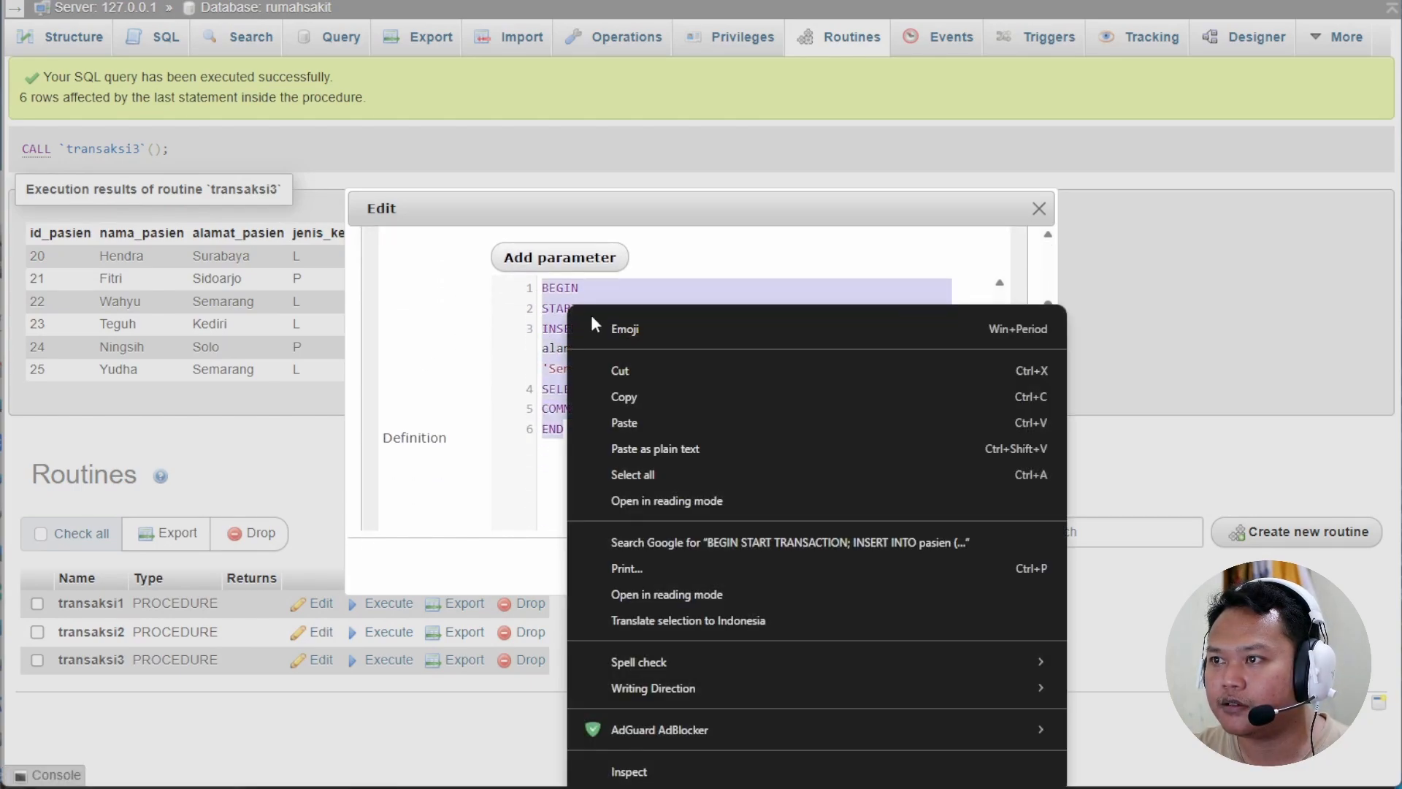
click(625, 397)
click(1002, 564)
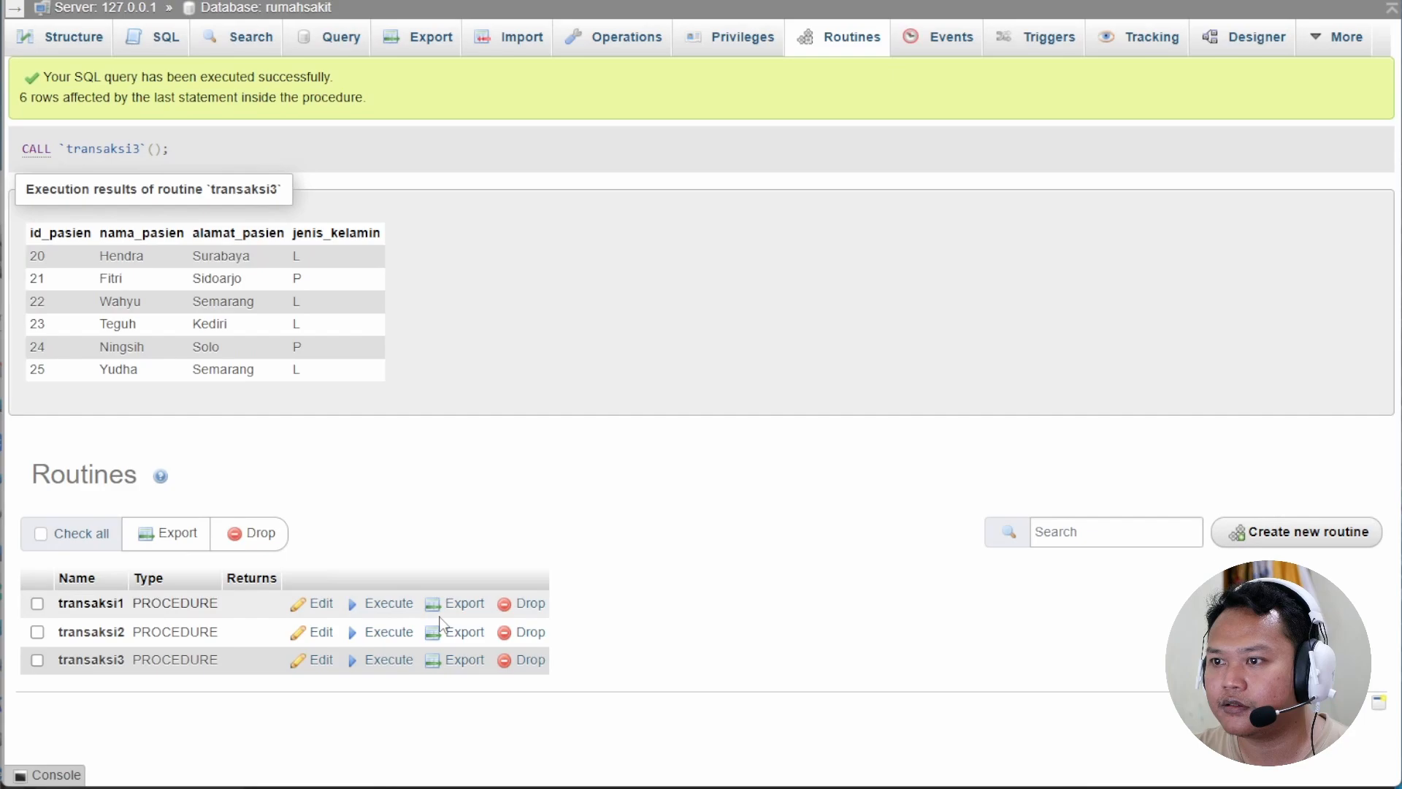
click(315, 660)
scroll(704, 475, down, 3)
drag(704, 475, 609, 287)
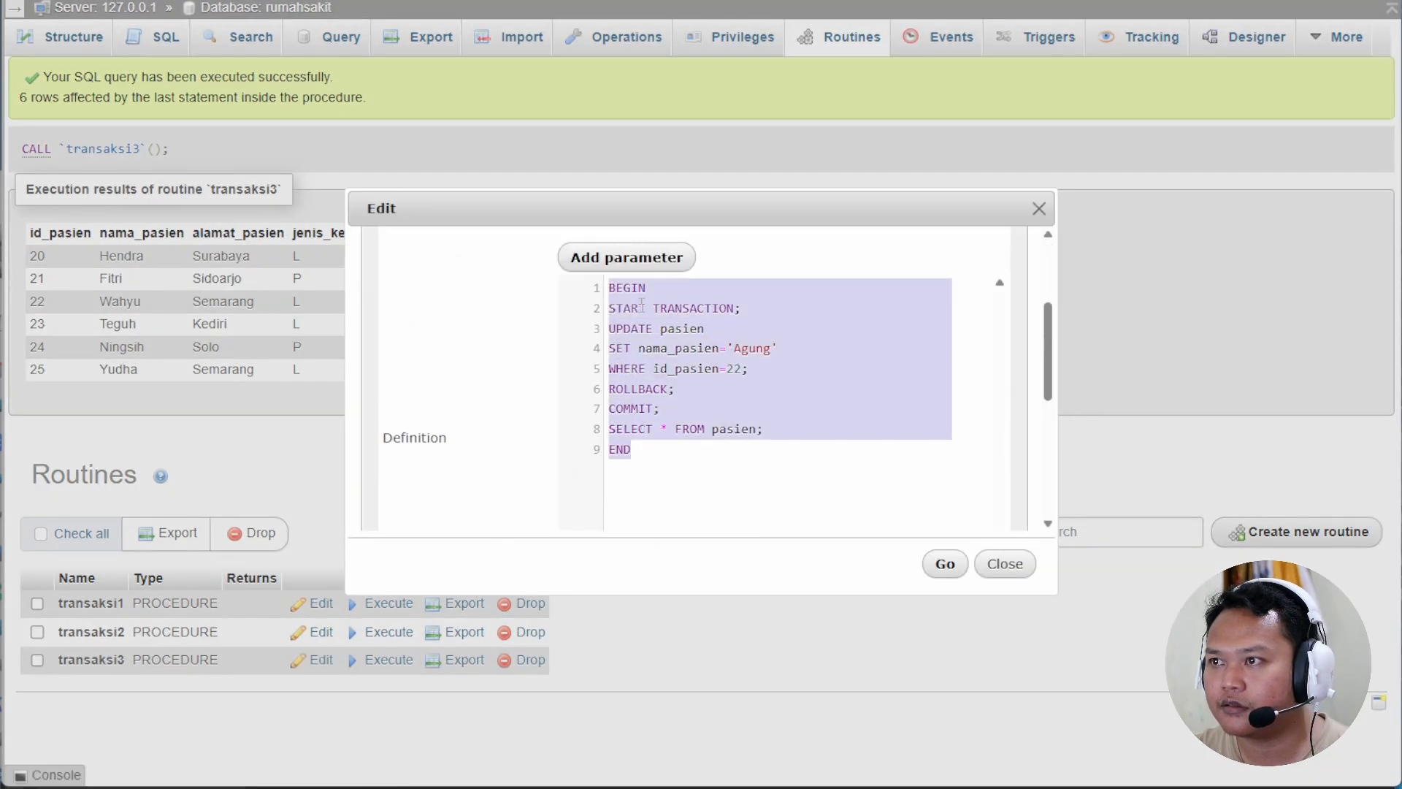
right_click(639, 303)
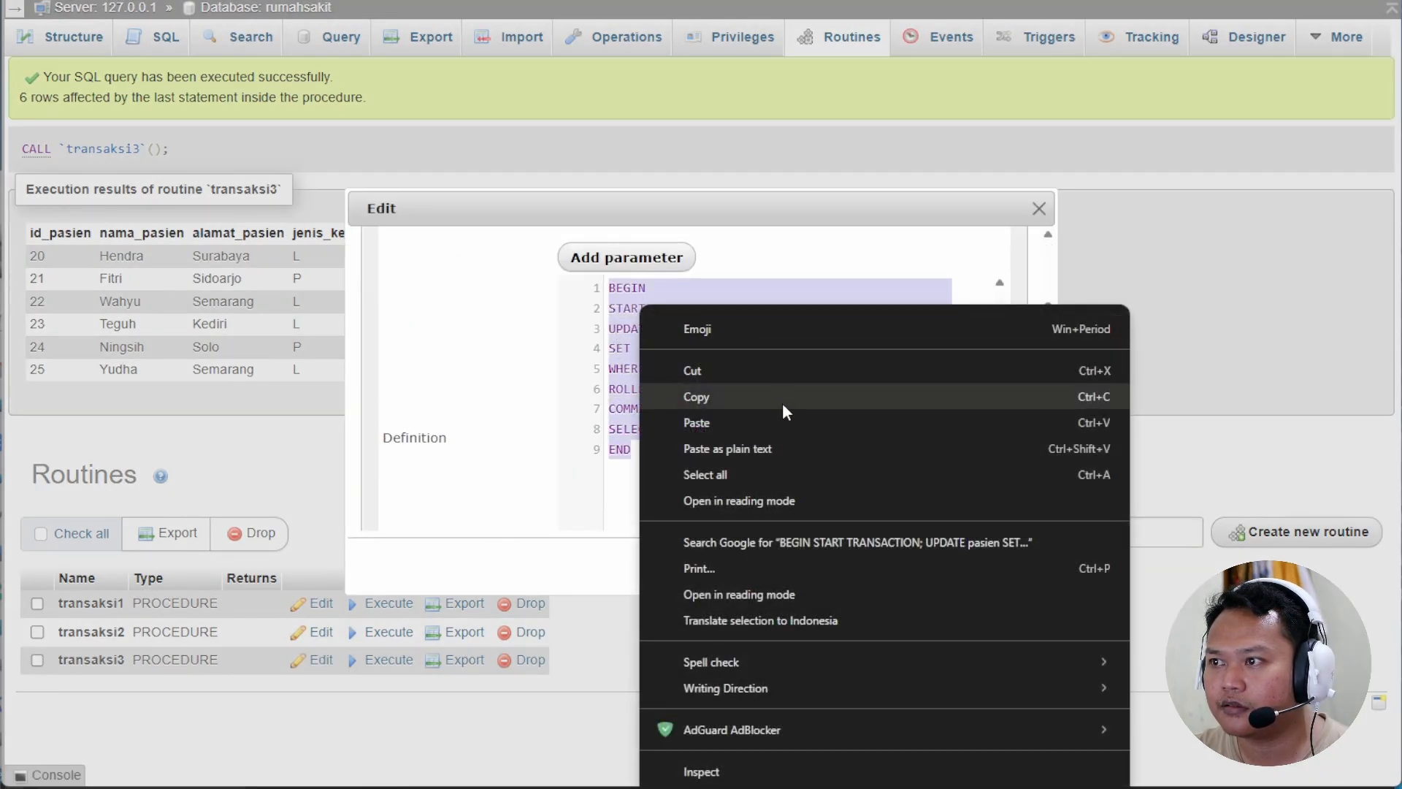
click(740, 401)
click(1001, 564)
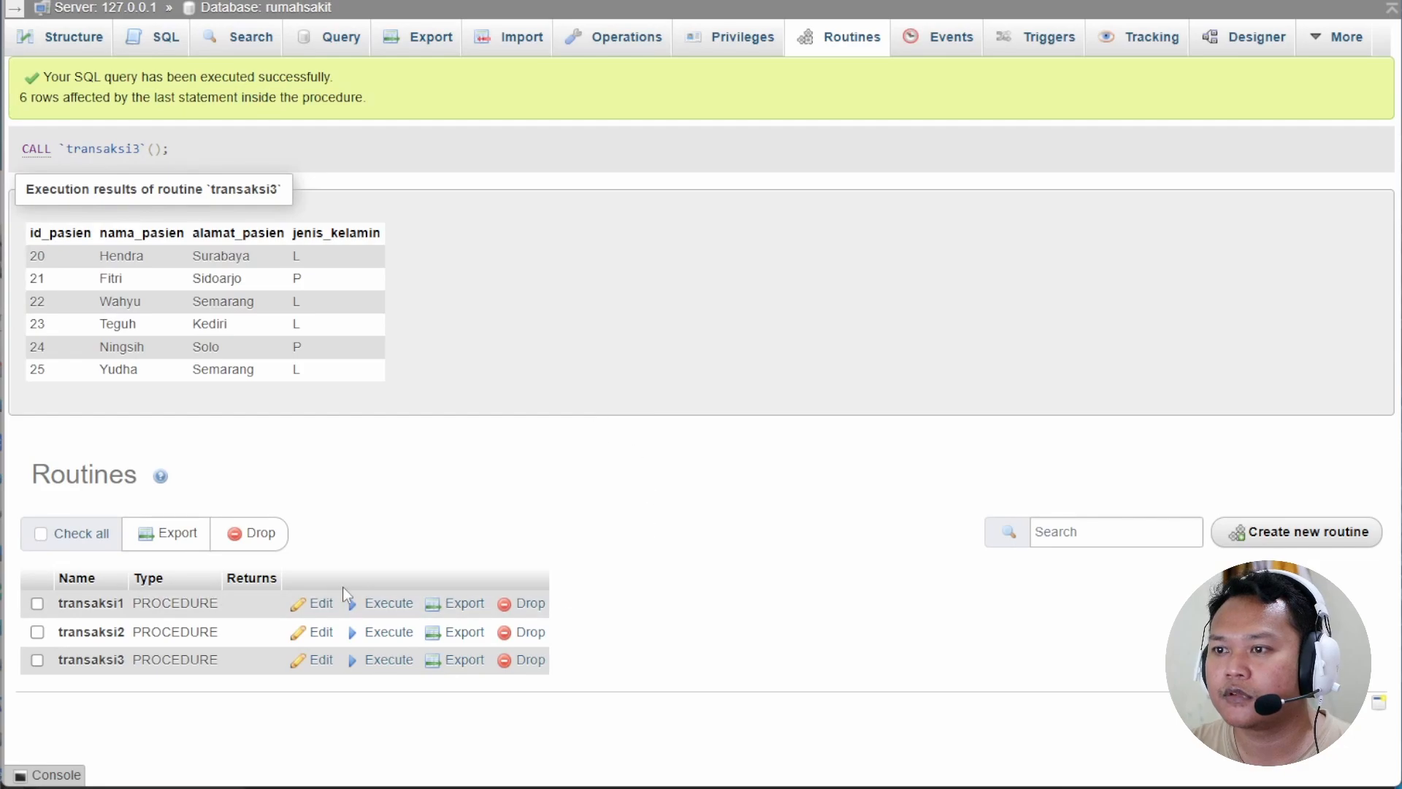
Start a new stored procedure named transaksi4 with no parameters.
click(1285, 533)
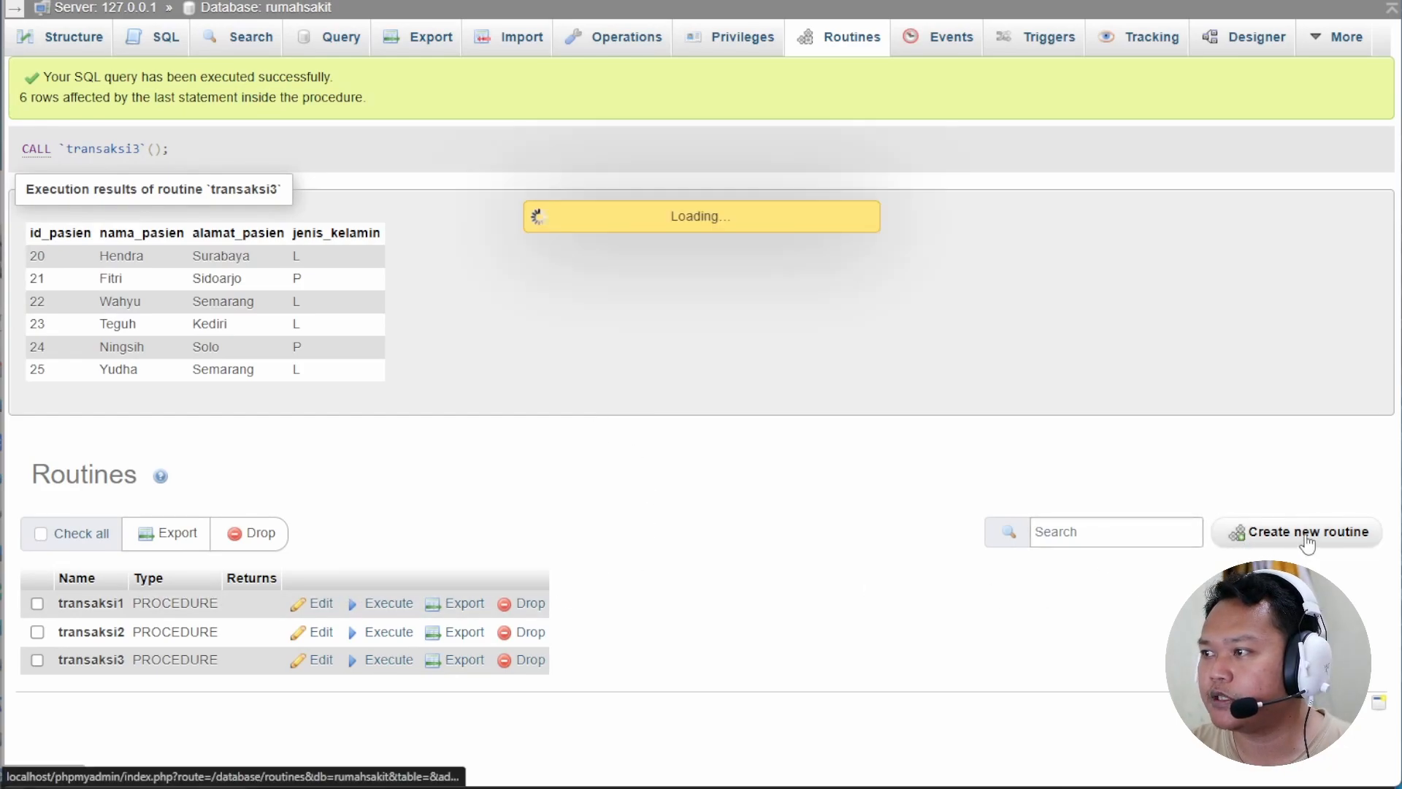
click(561, 332)
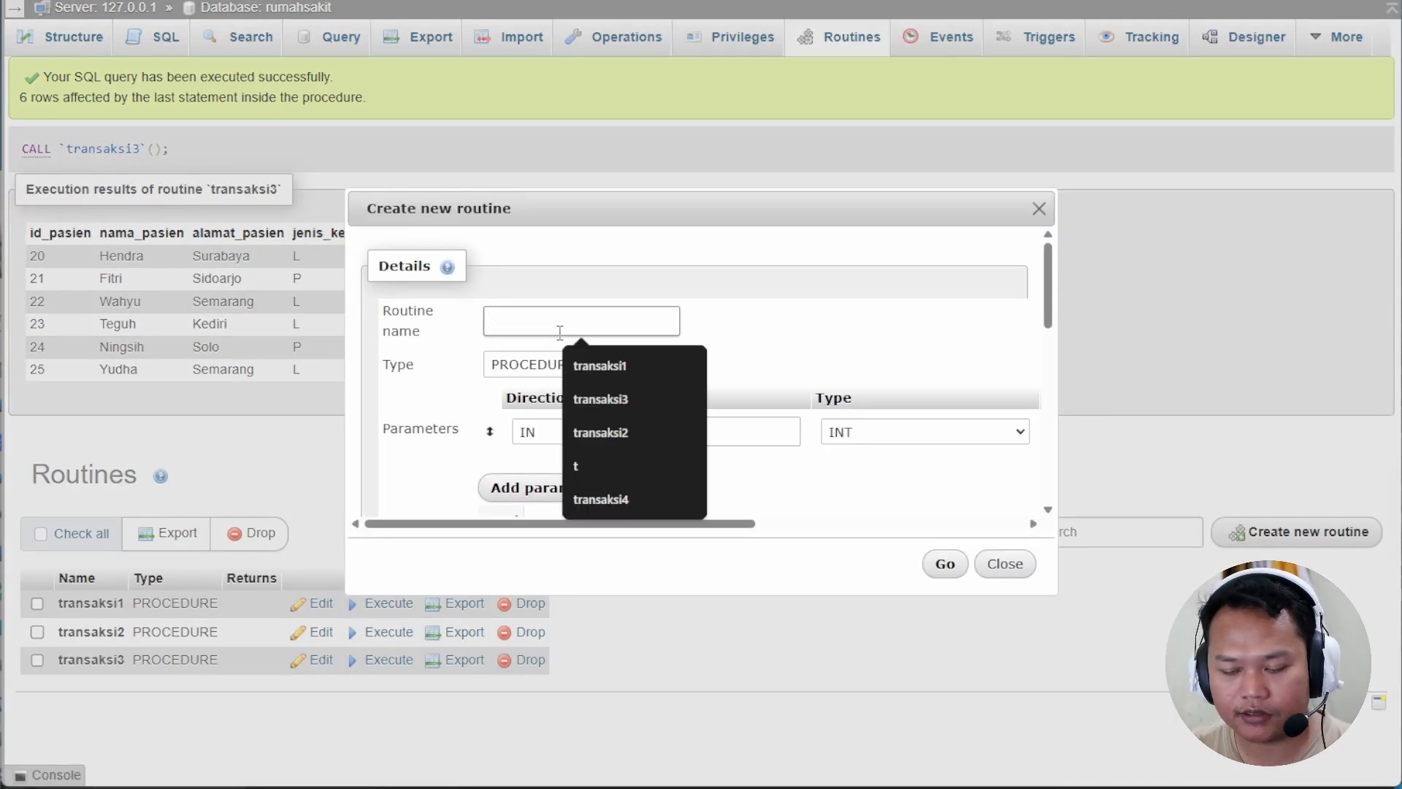
click(601, 499)
drag(701, 524, 970, 526)
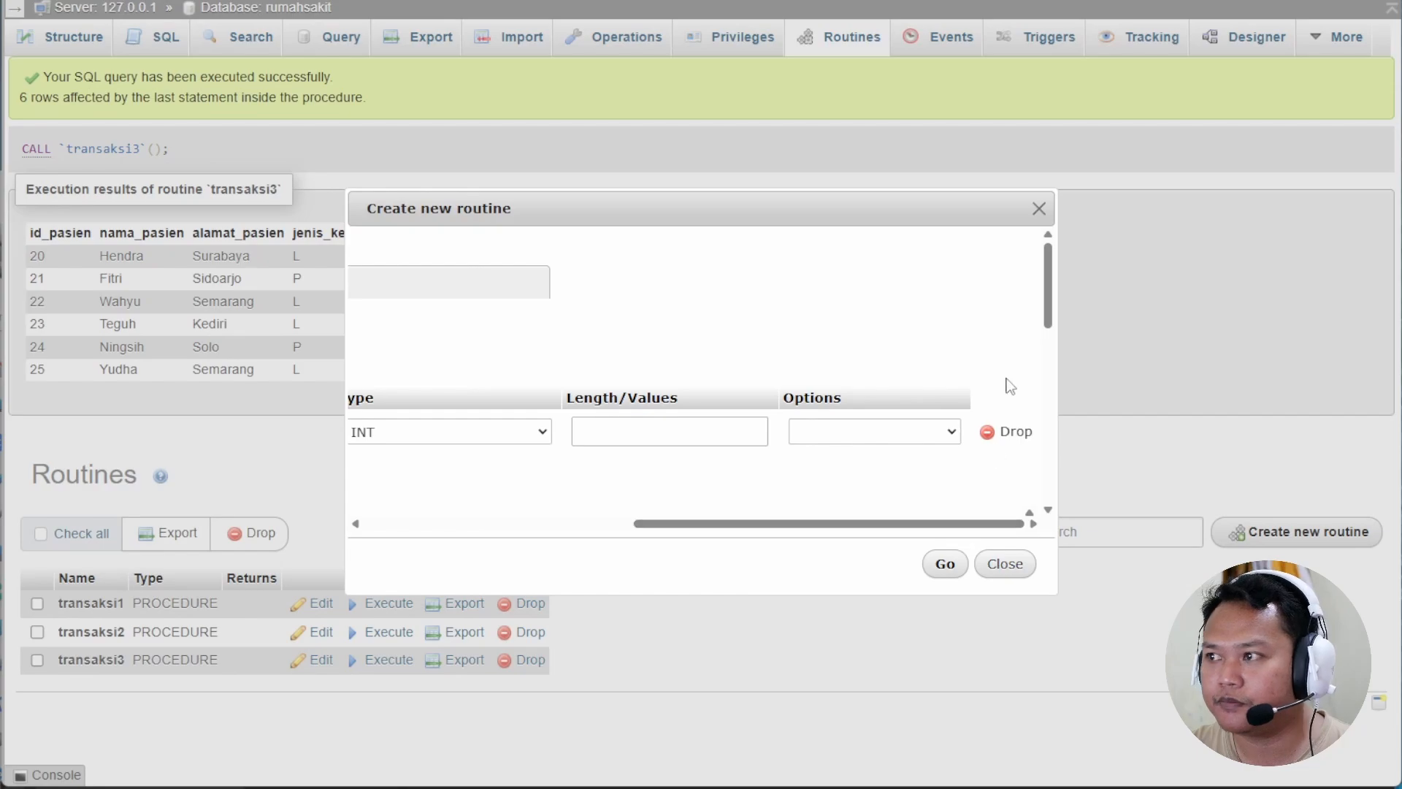
click(1008, 431)
Paste the saved insert transaction and update block into the transaksi4 definition.
scroll(598, 453, down, 3)
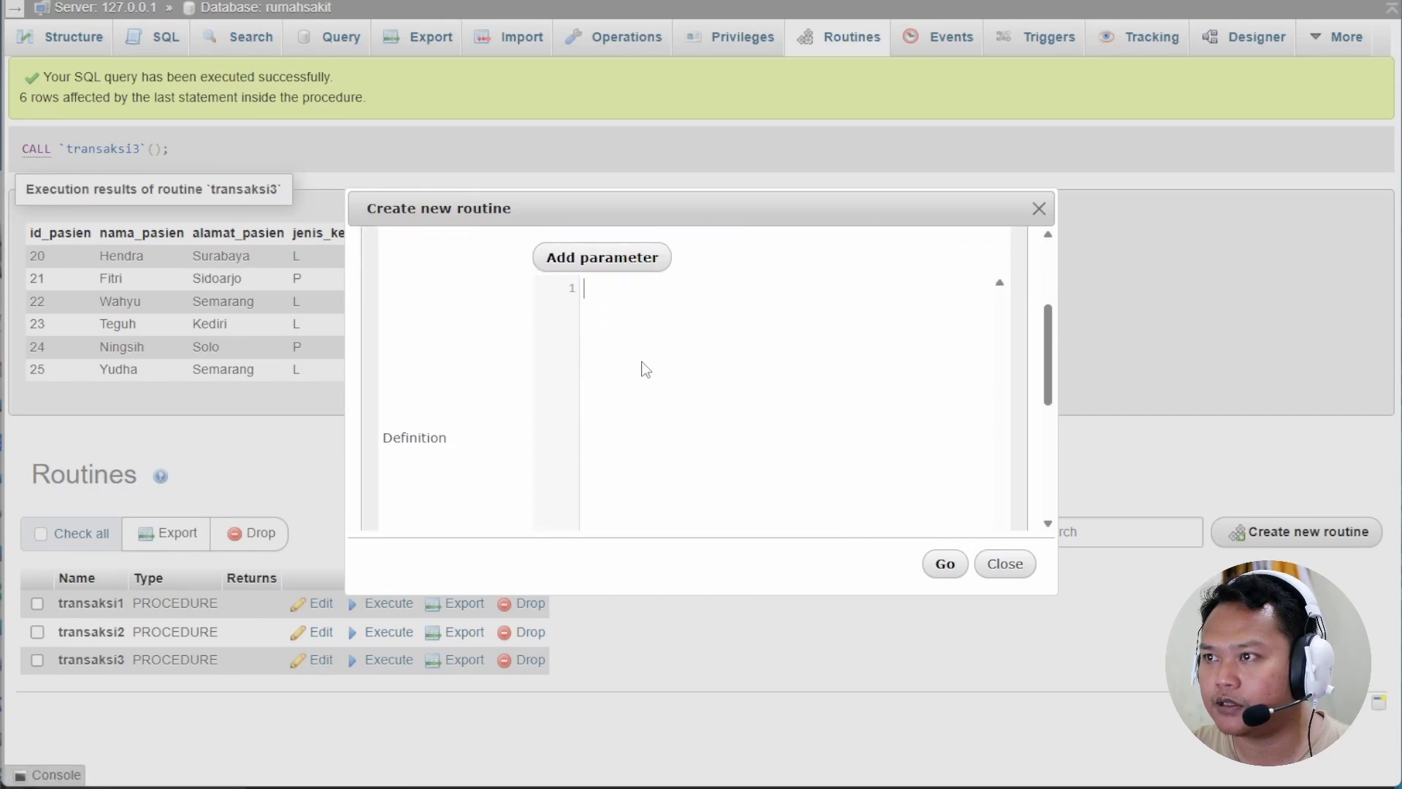
key(super+v)
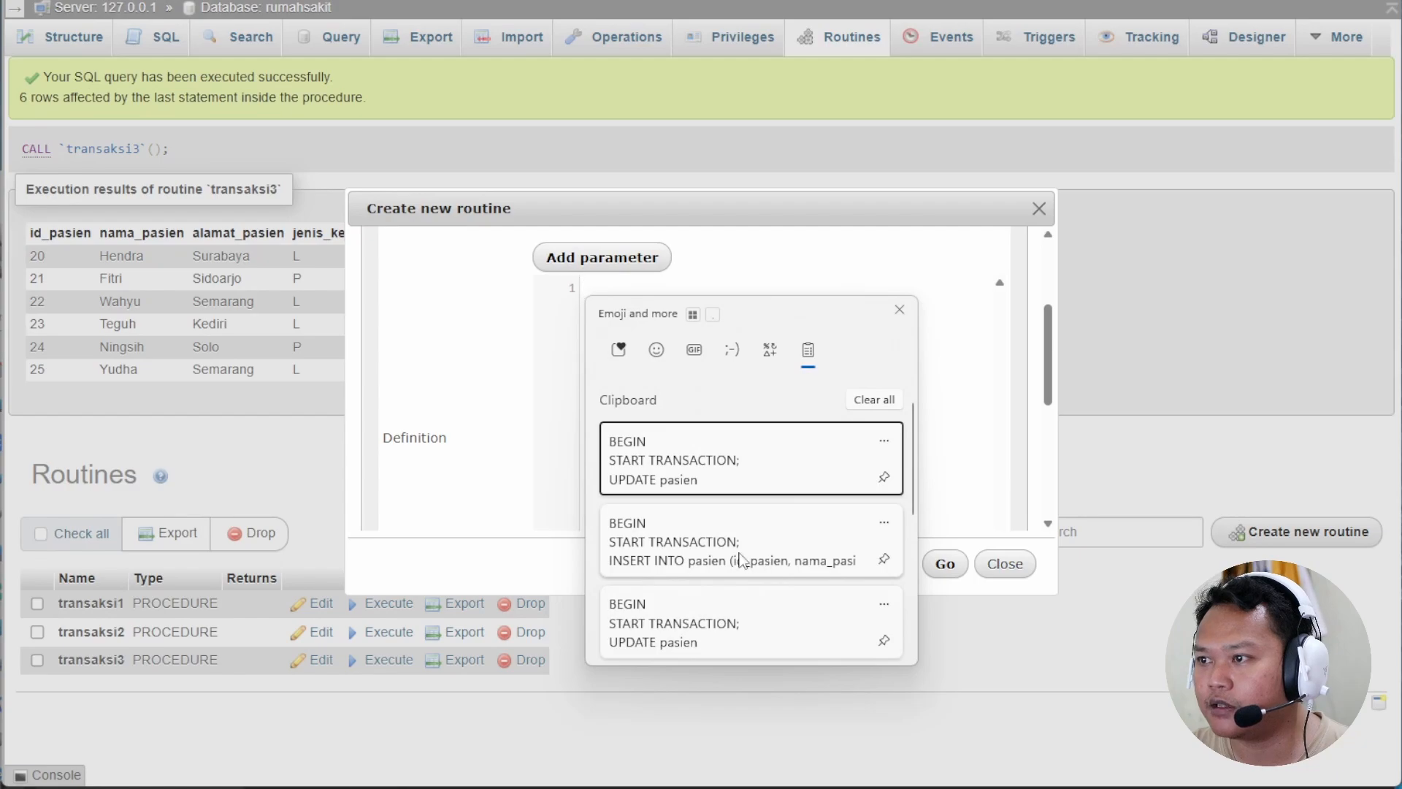
click(699, 539)
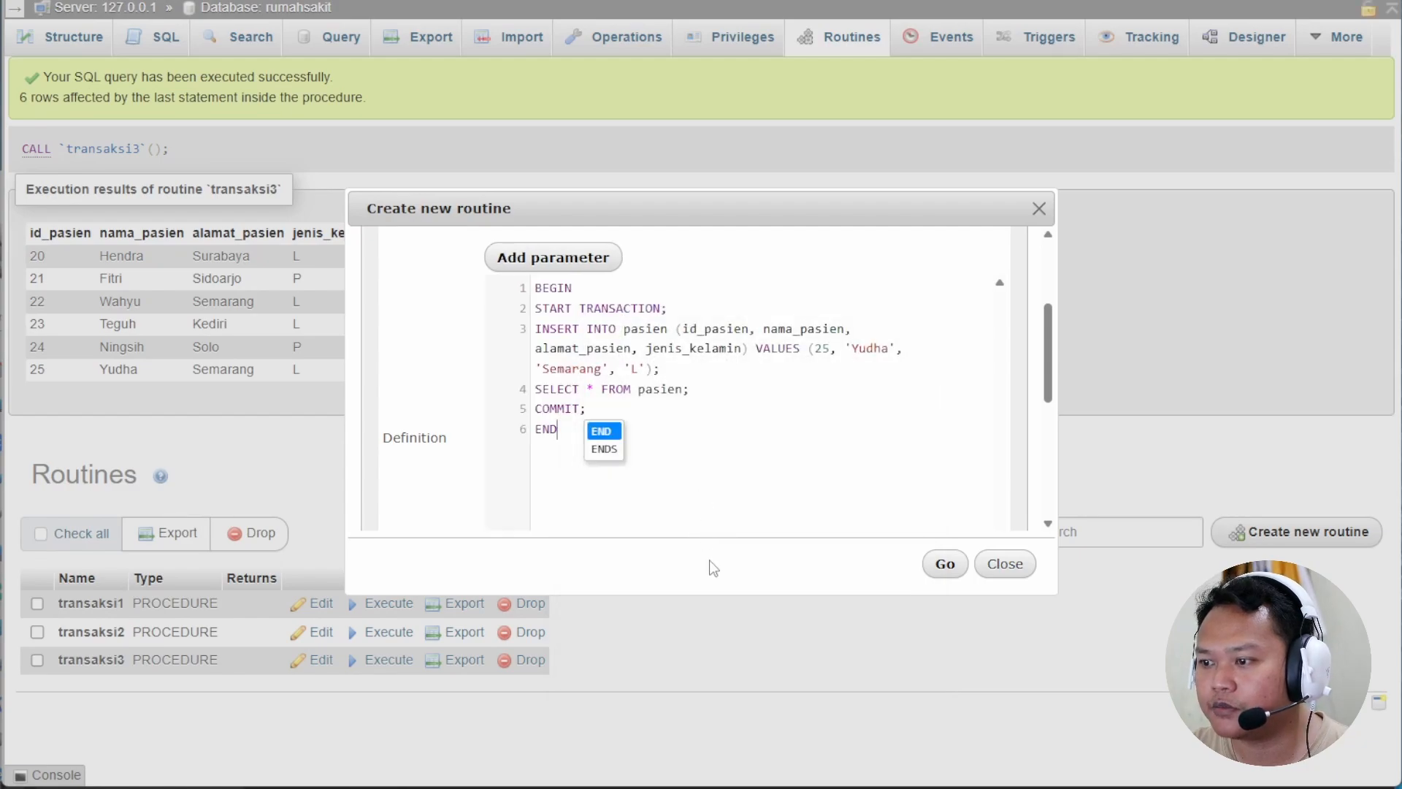
key(super+v)
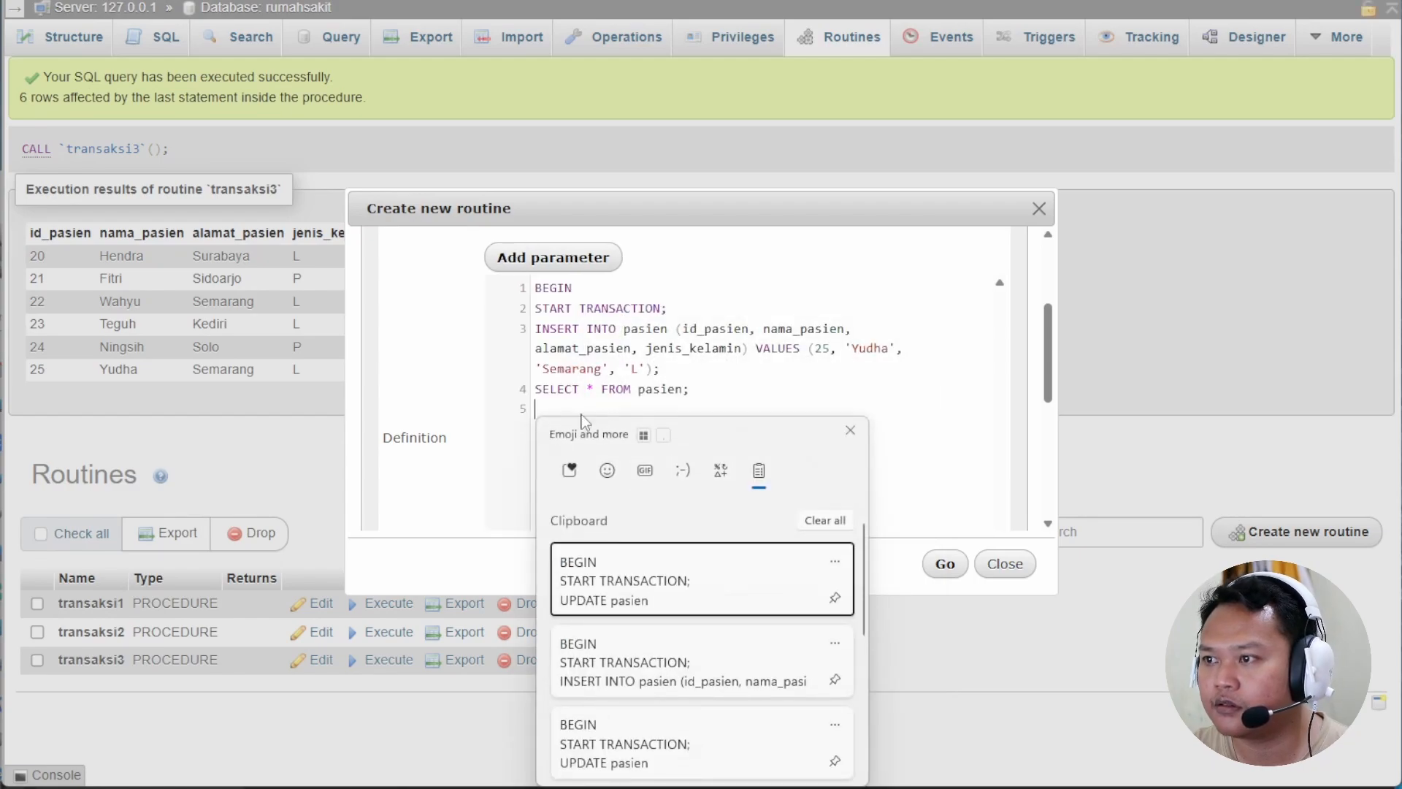
click(663, 730)
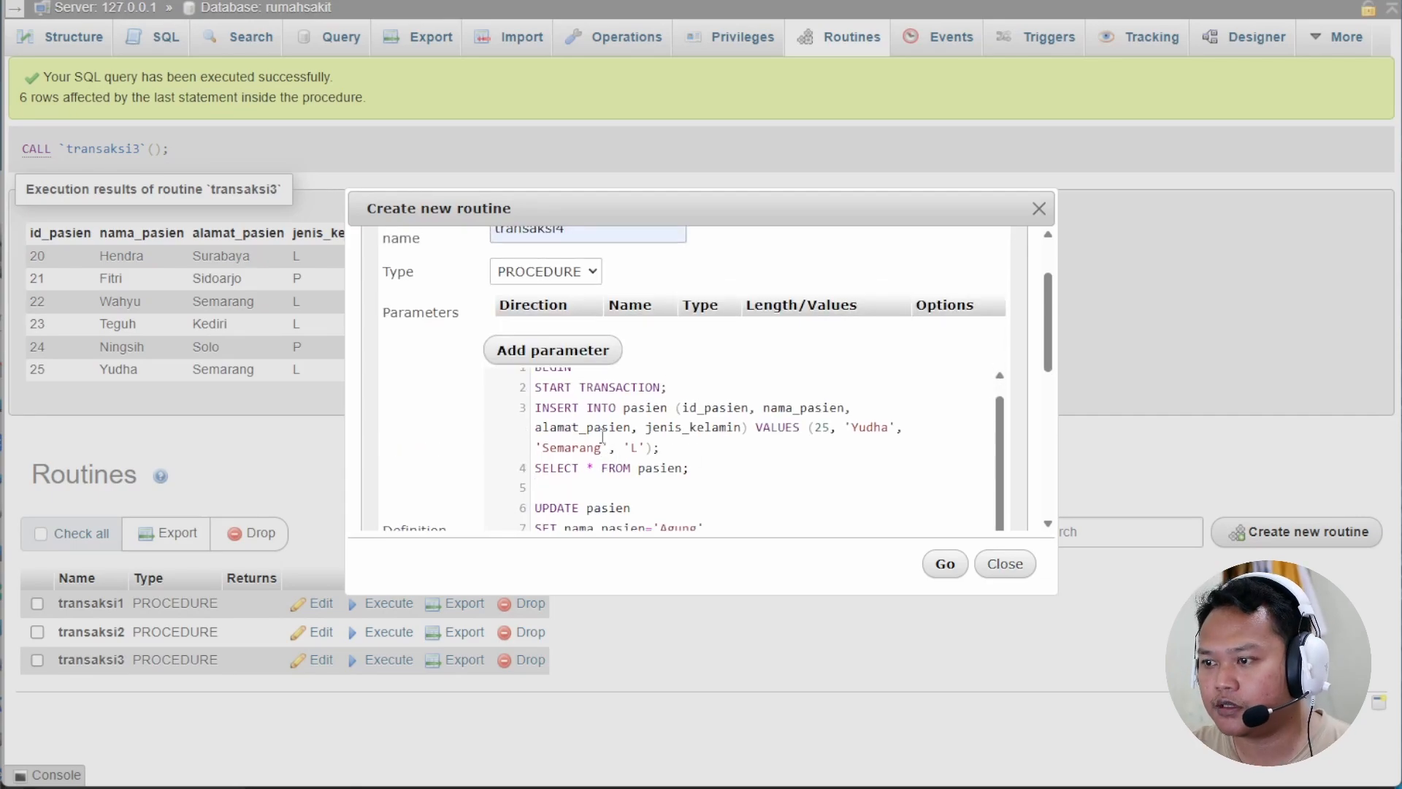
Change the updated name from Agung to 'Hanum', remove the blank line, and save transaksi4.
drag(829, 440, 813, 430)
scroll(812, 407, down, 1)
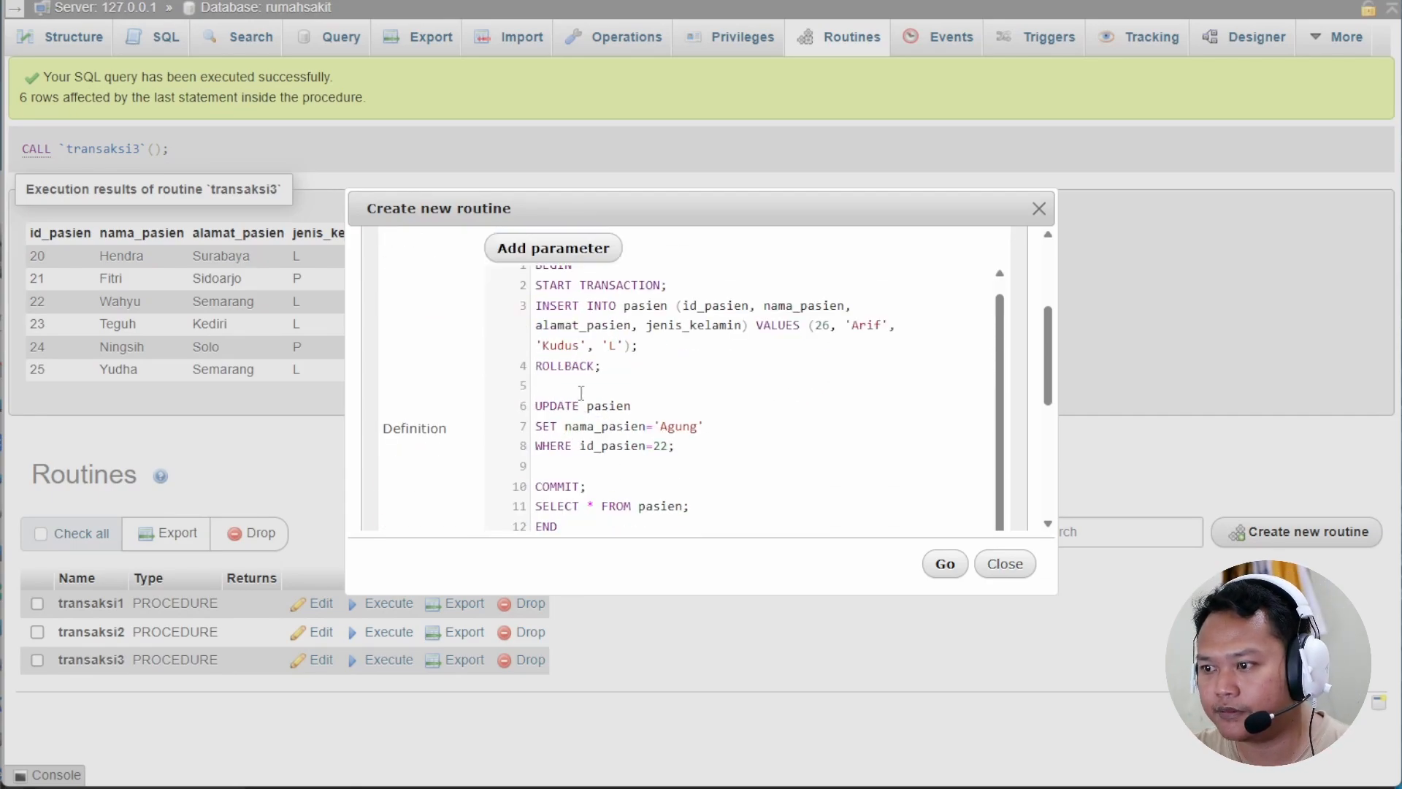
double_click(667, 429)
text(Hanum)
click(574, 467)
key(BackSpace)
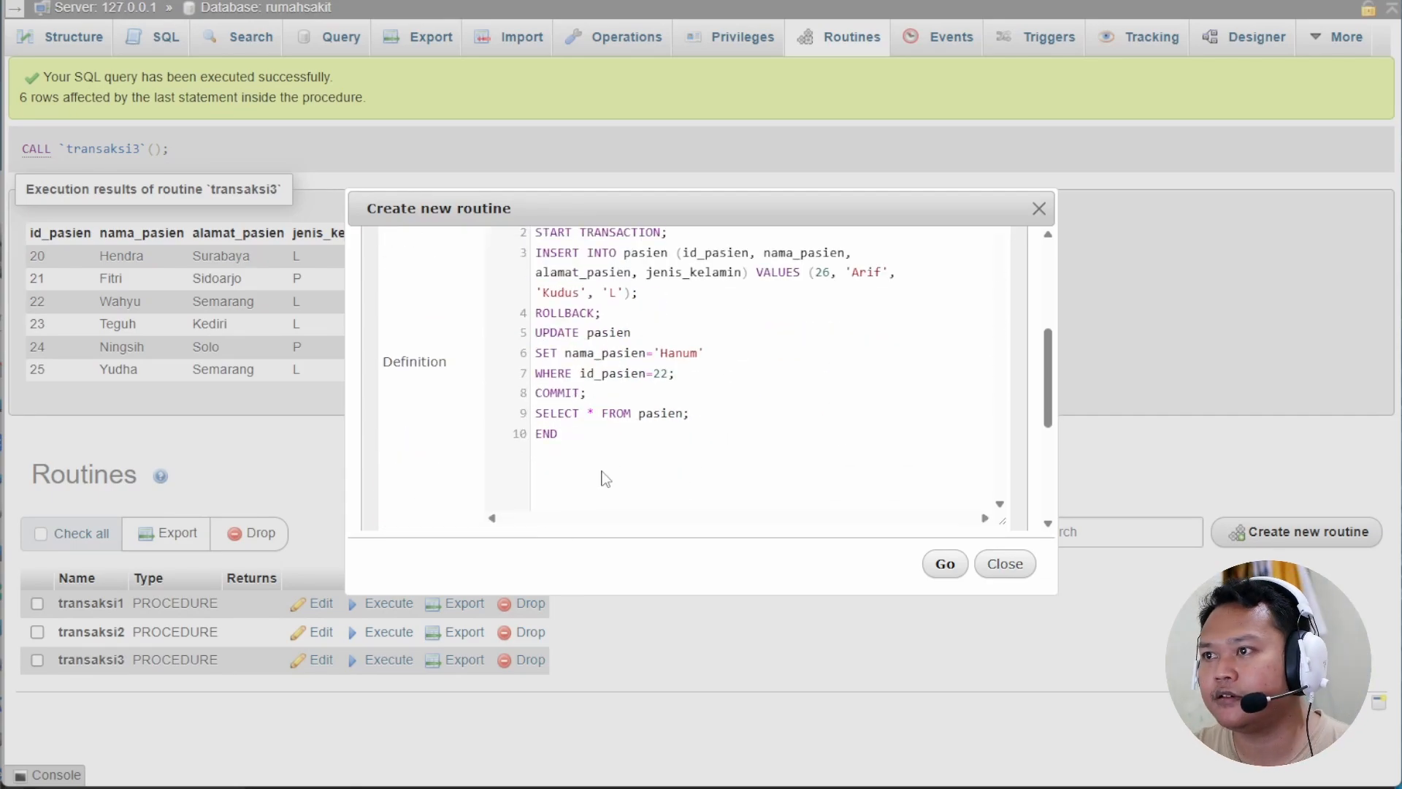
click(942, 565)
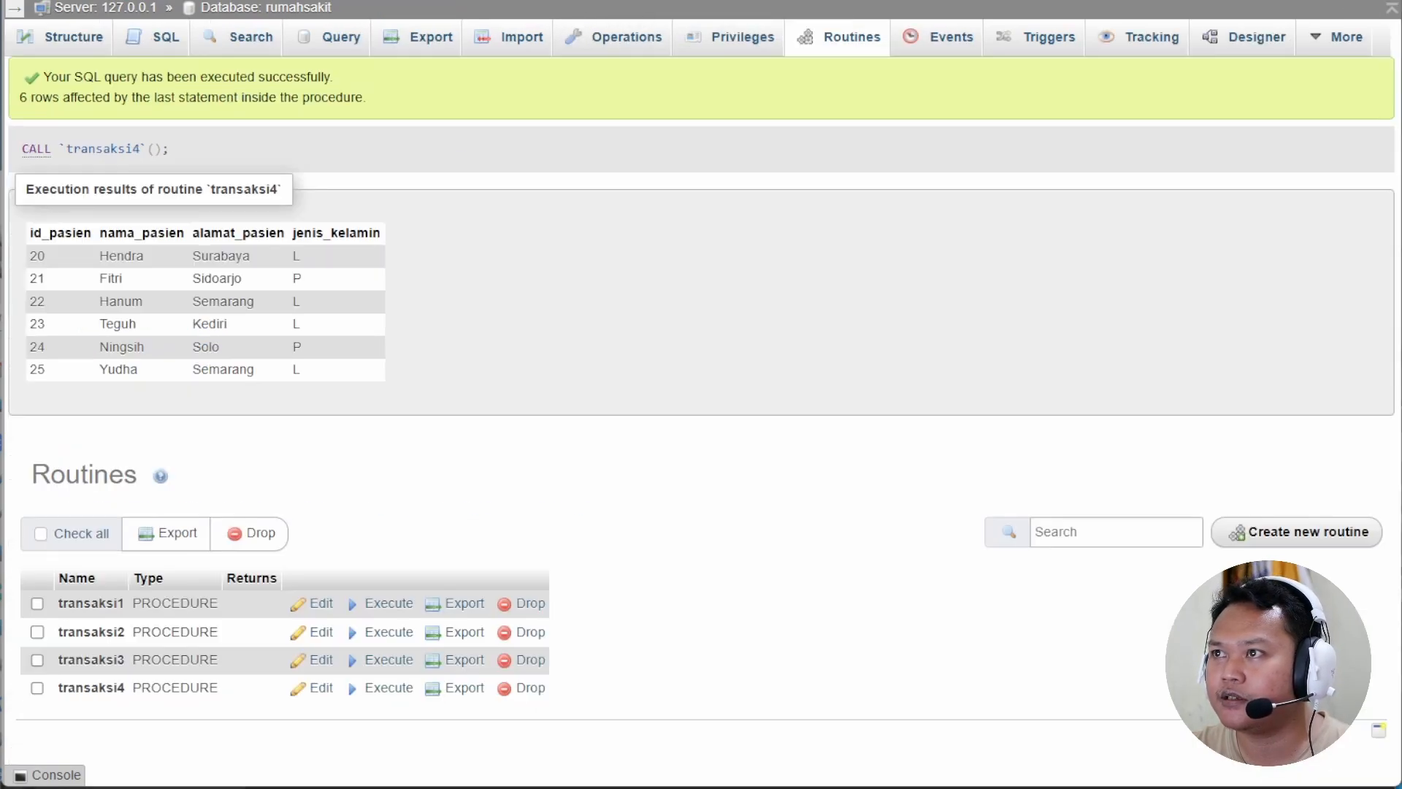
Reopen transaksi4, review its ROLLBACK statement, and save it again.
click(320, 688)
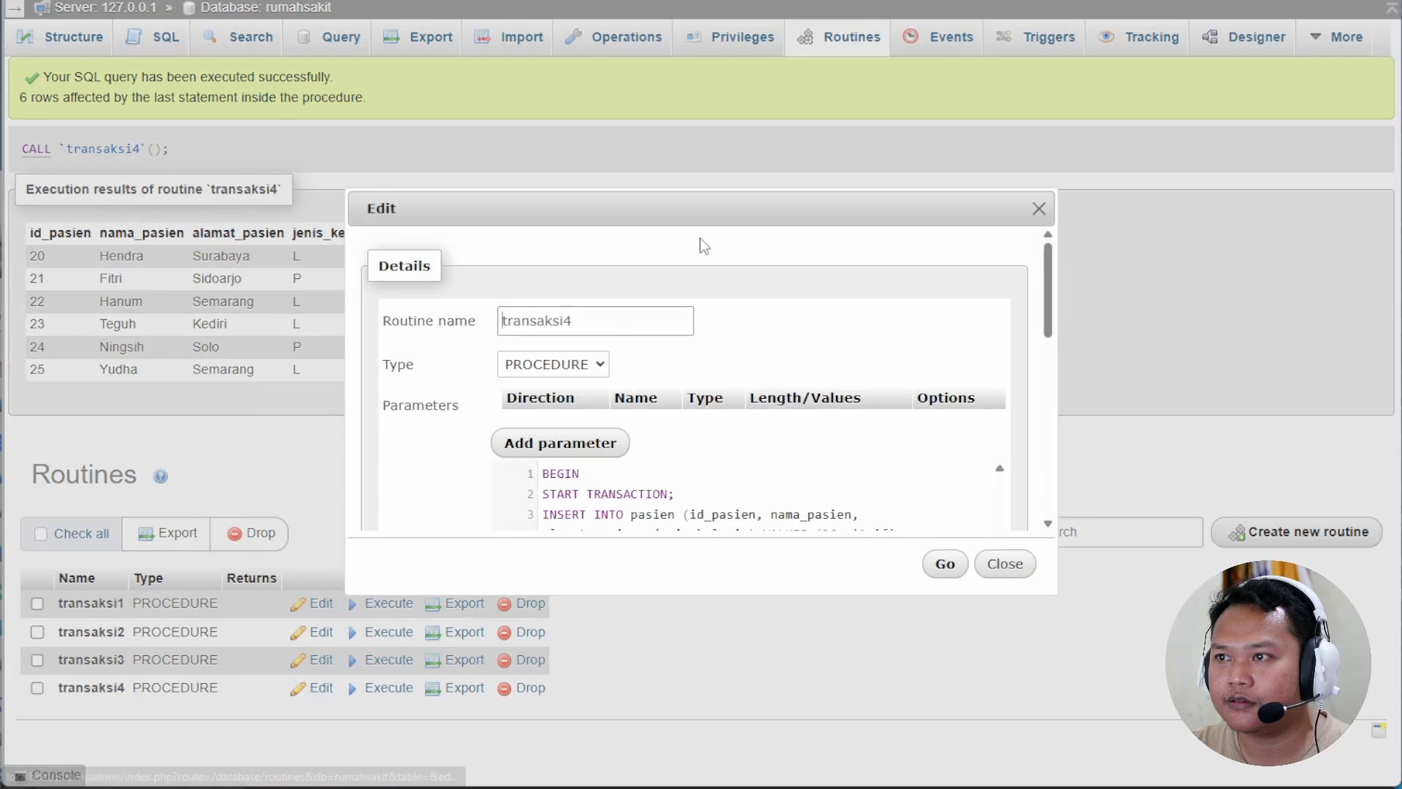
scroll(707, 460, down, 3)
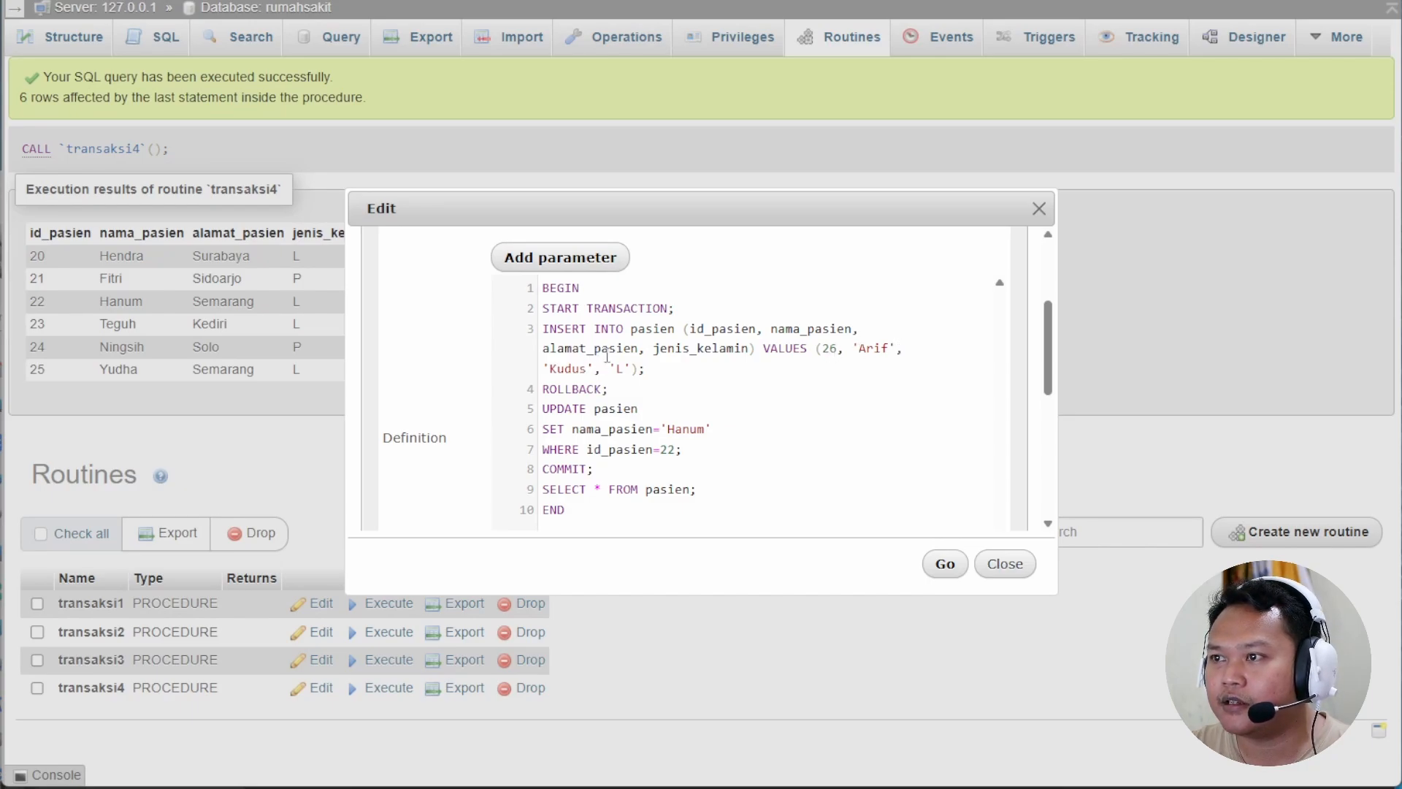
drag(541, 391, 621, 389)
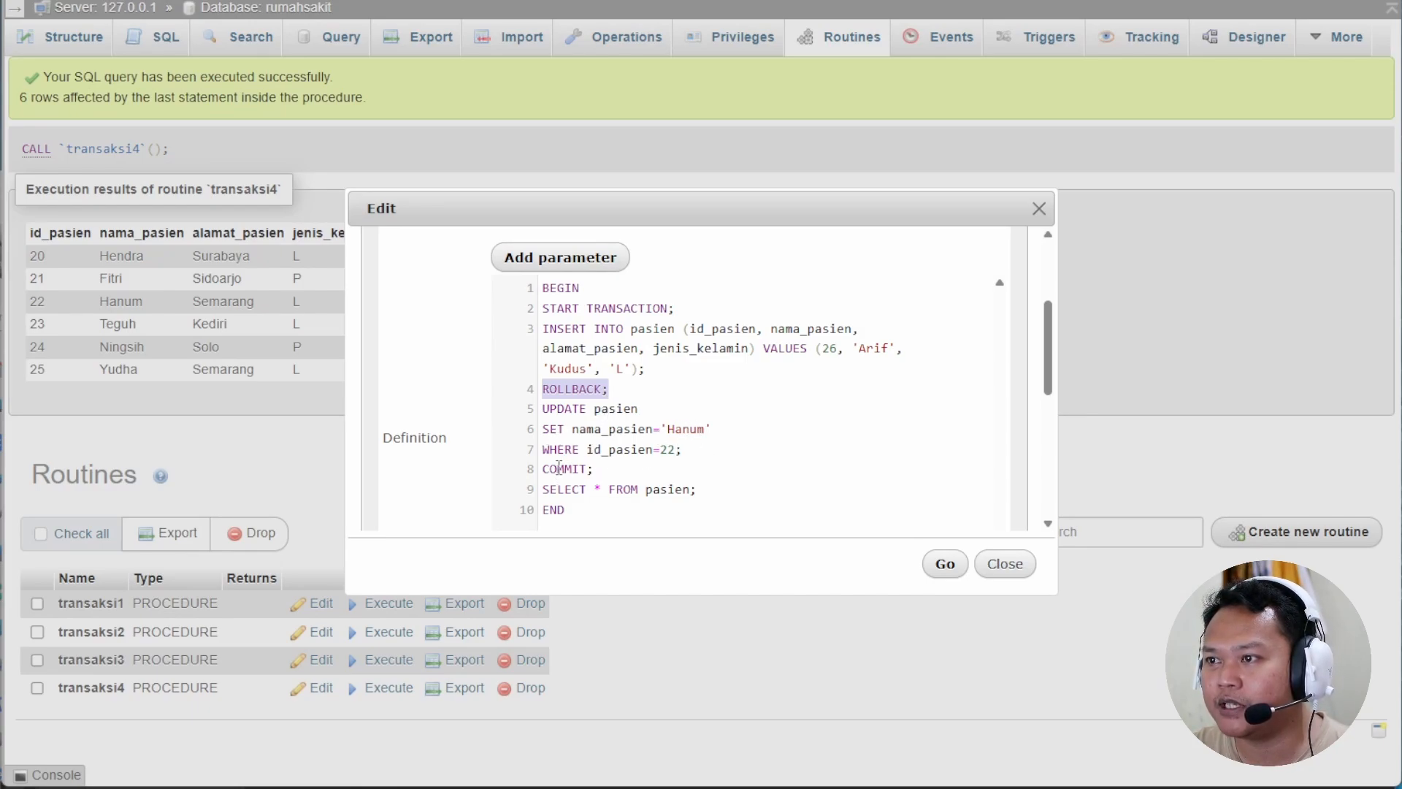
click(942, 564)
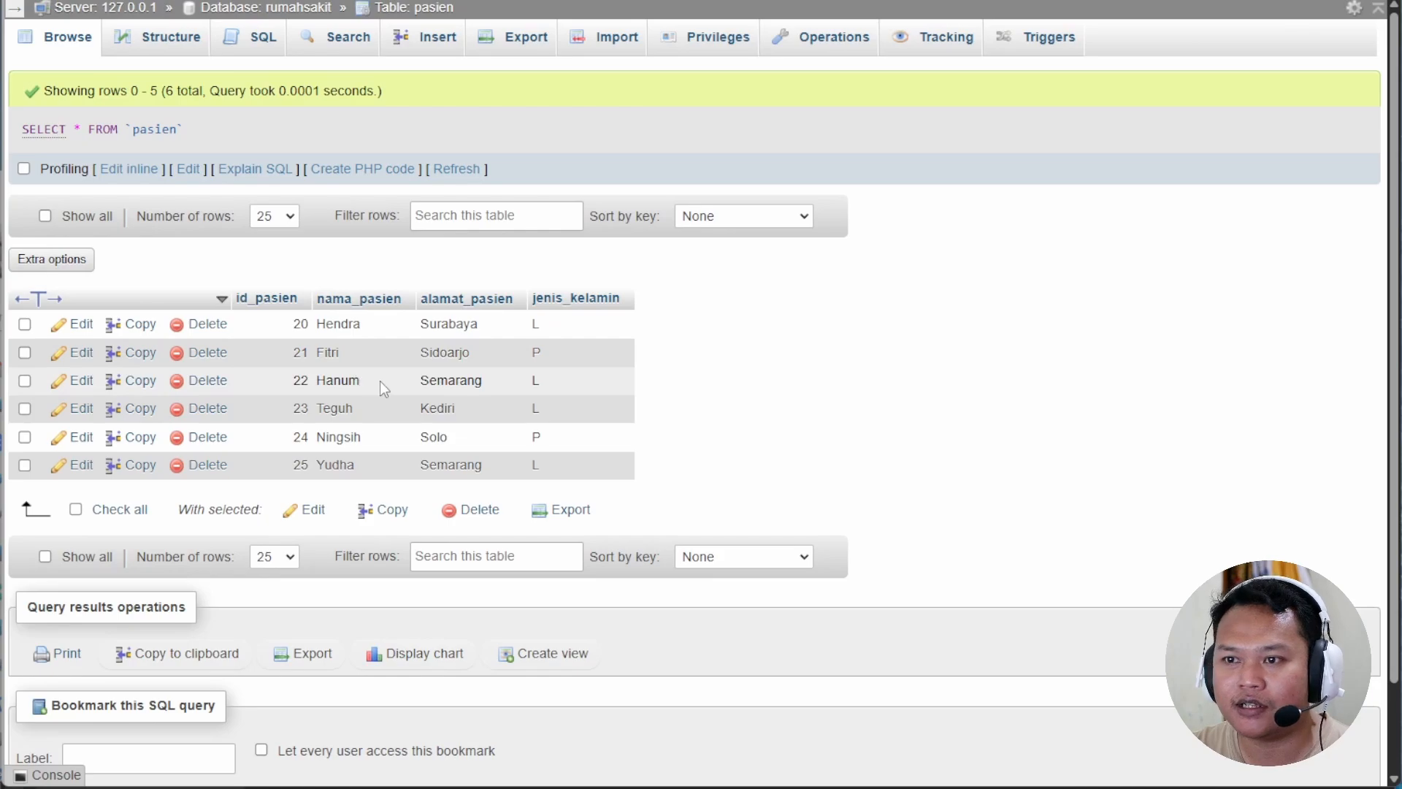
Scroll through the rumahsakit routines list showing transaksi1 to transaksi4.
scroll(751, 604, down, 1)
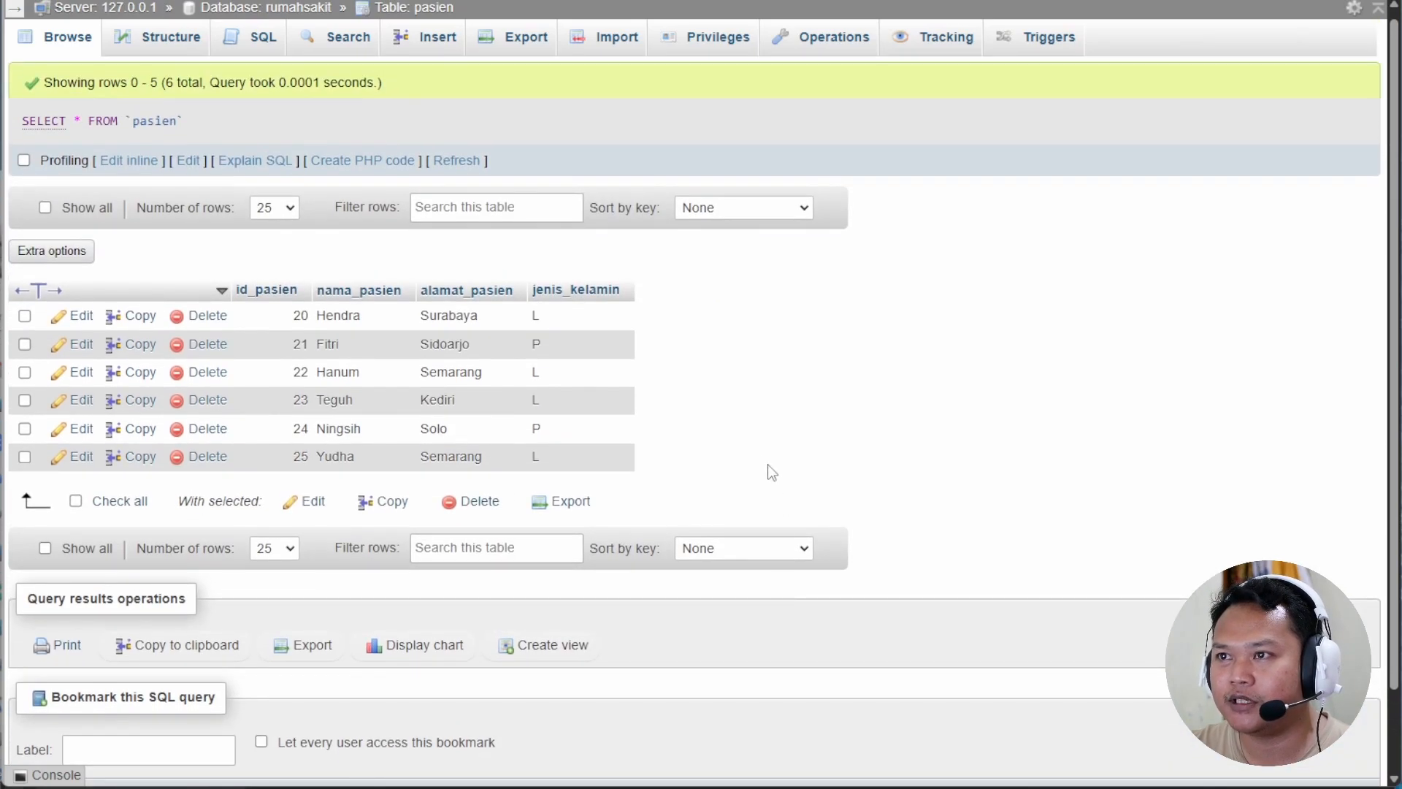
scroll(809, 459, up, 1)
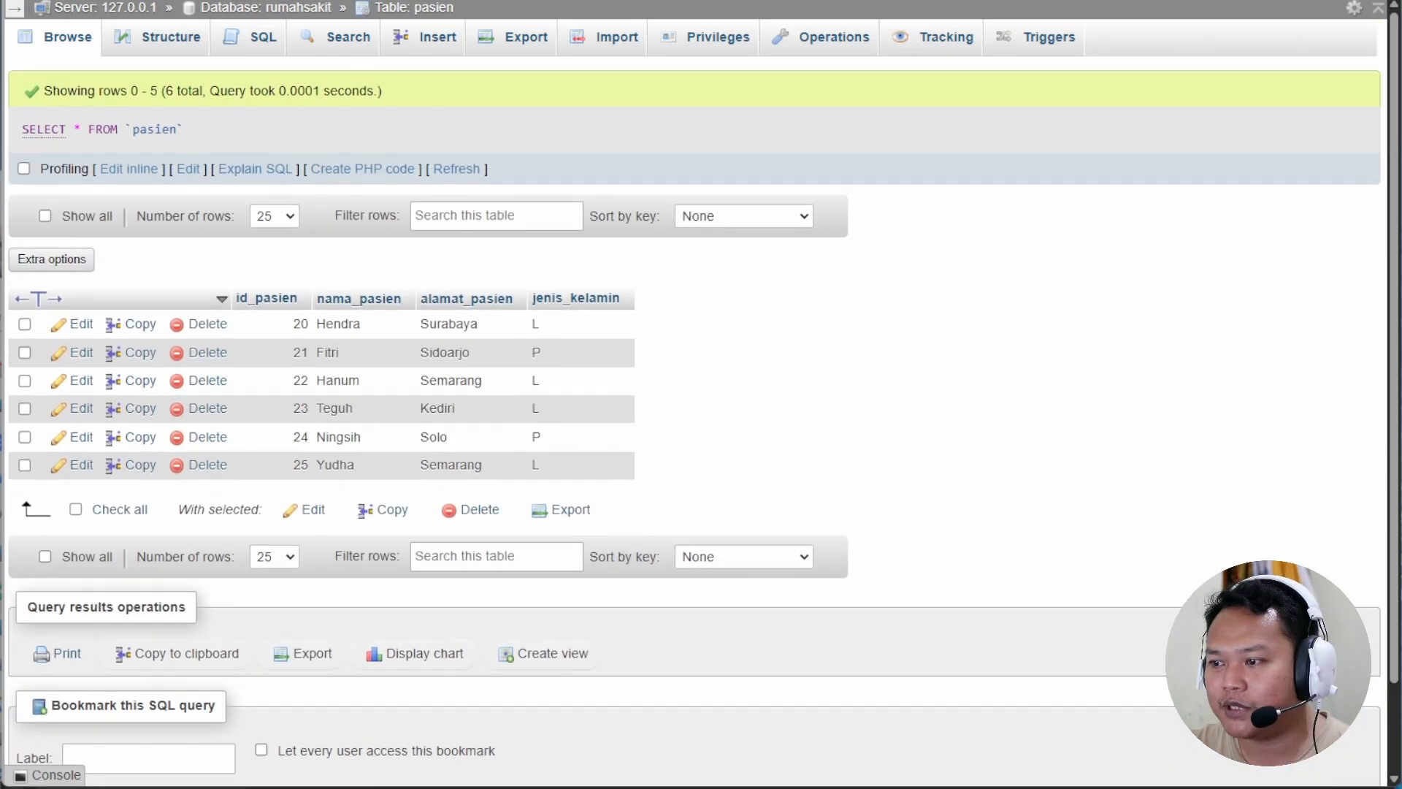
scroll(927, 635, down, 1)
scroll(923, 660, up, 1)
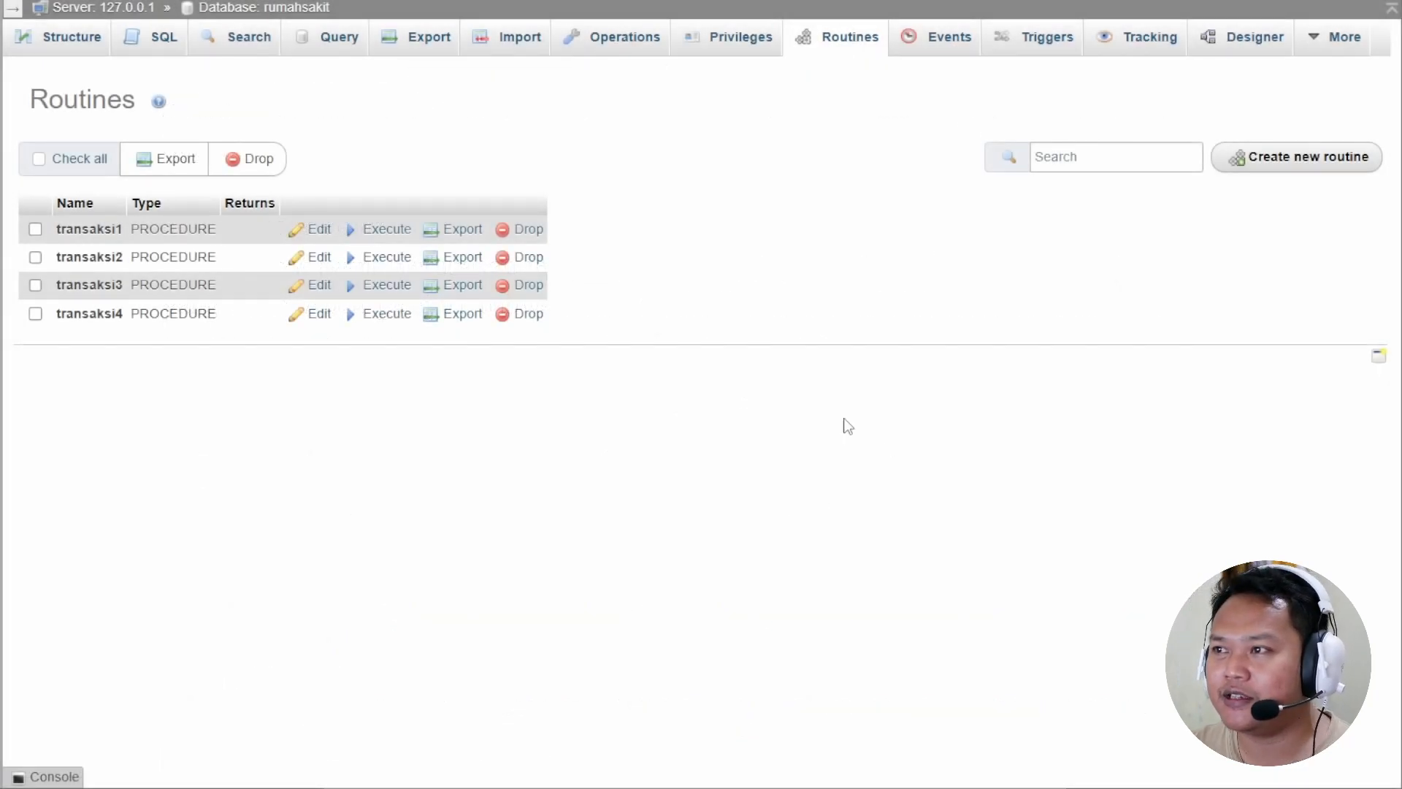
Start a new routine named transaksi5 with the empty parameter row removed.
click(1304, 167)
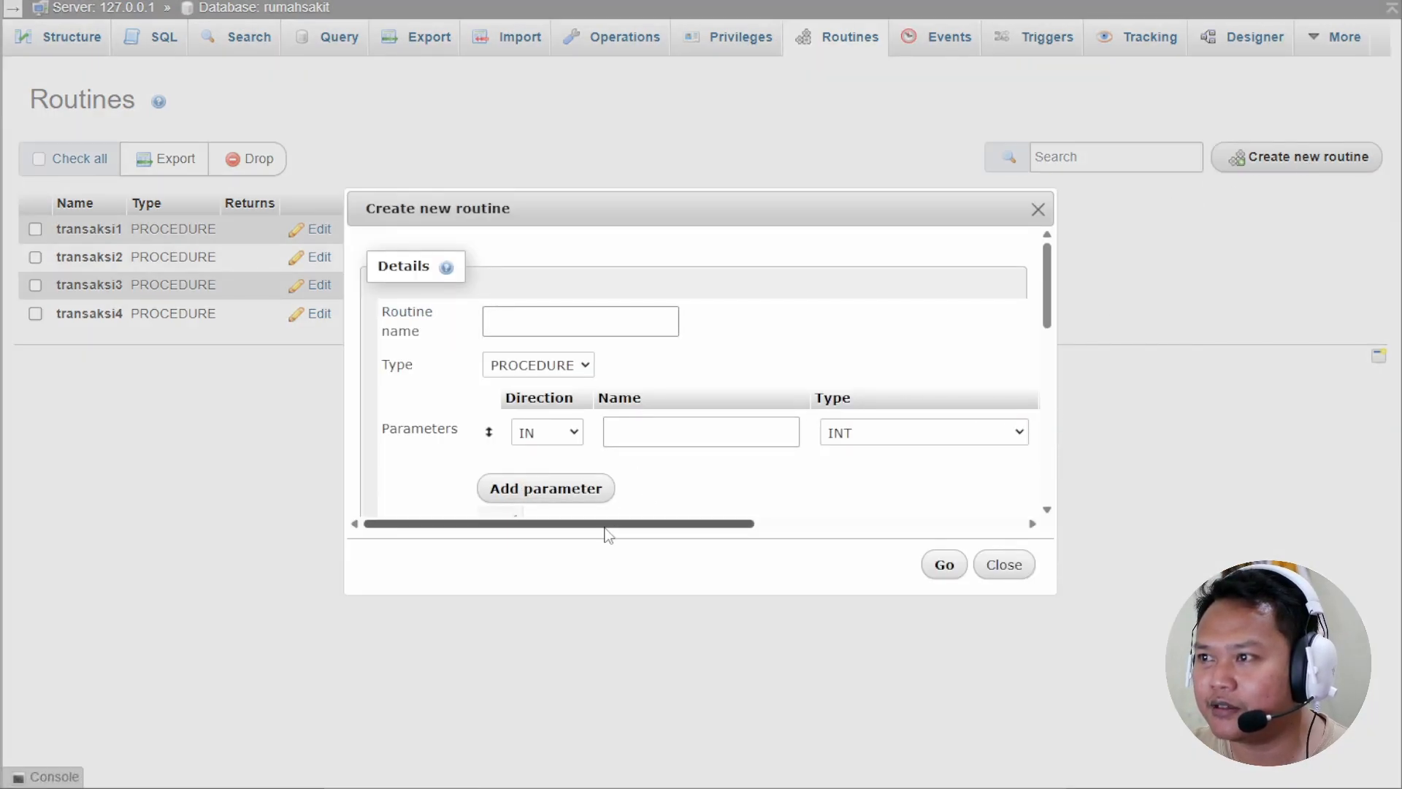
click(614, 322)
click(626, 376)
key(BackSpace)
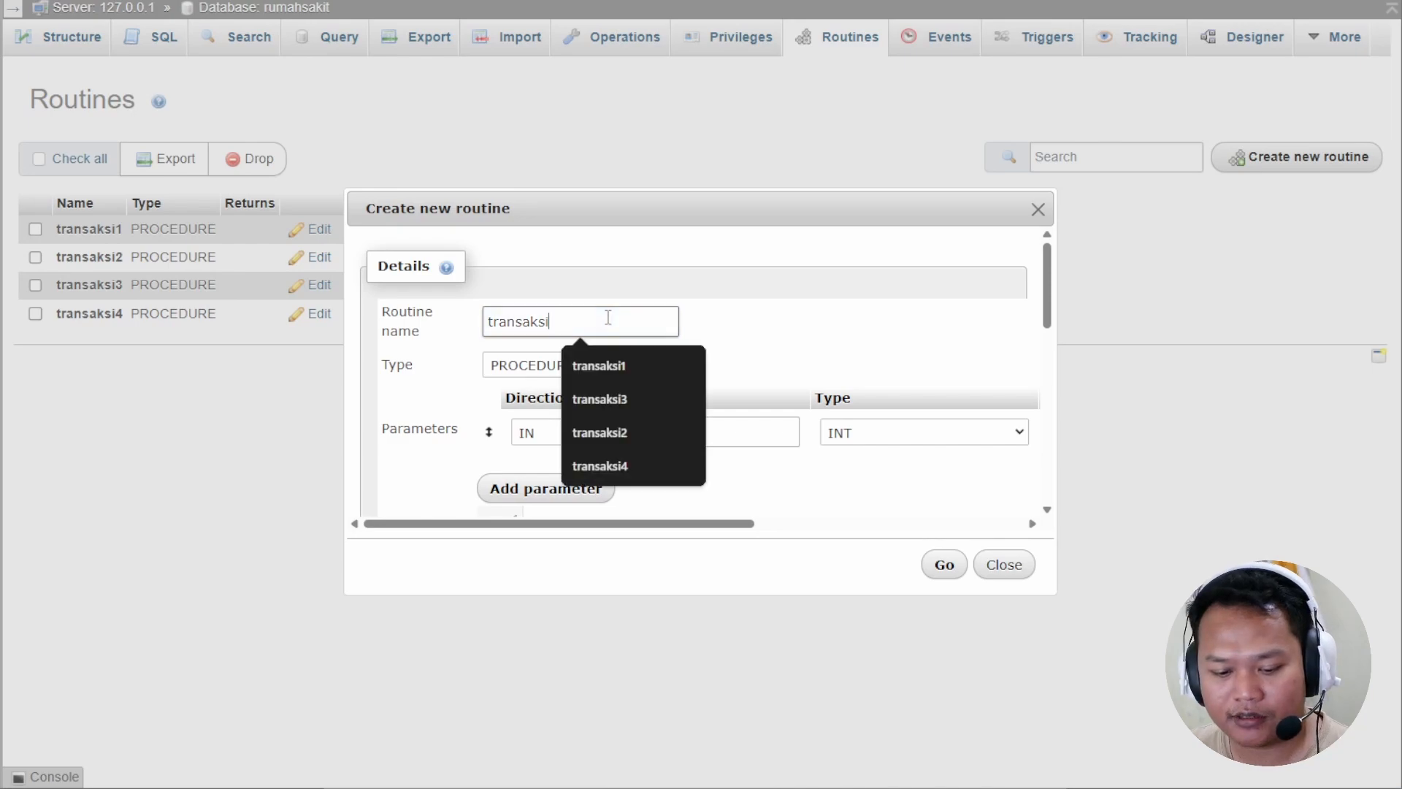
text(5)
scroll(989, 454, right, 3)
click(1002, 438)
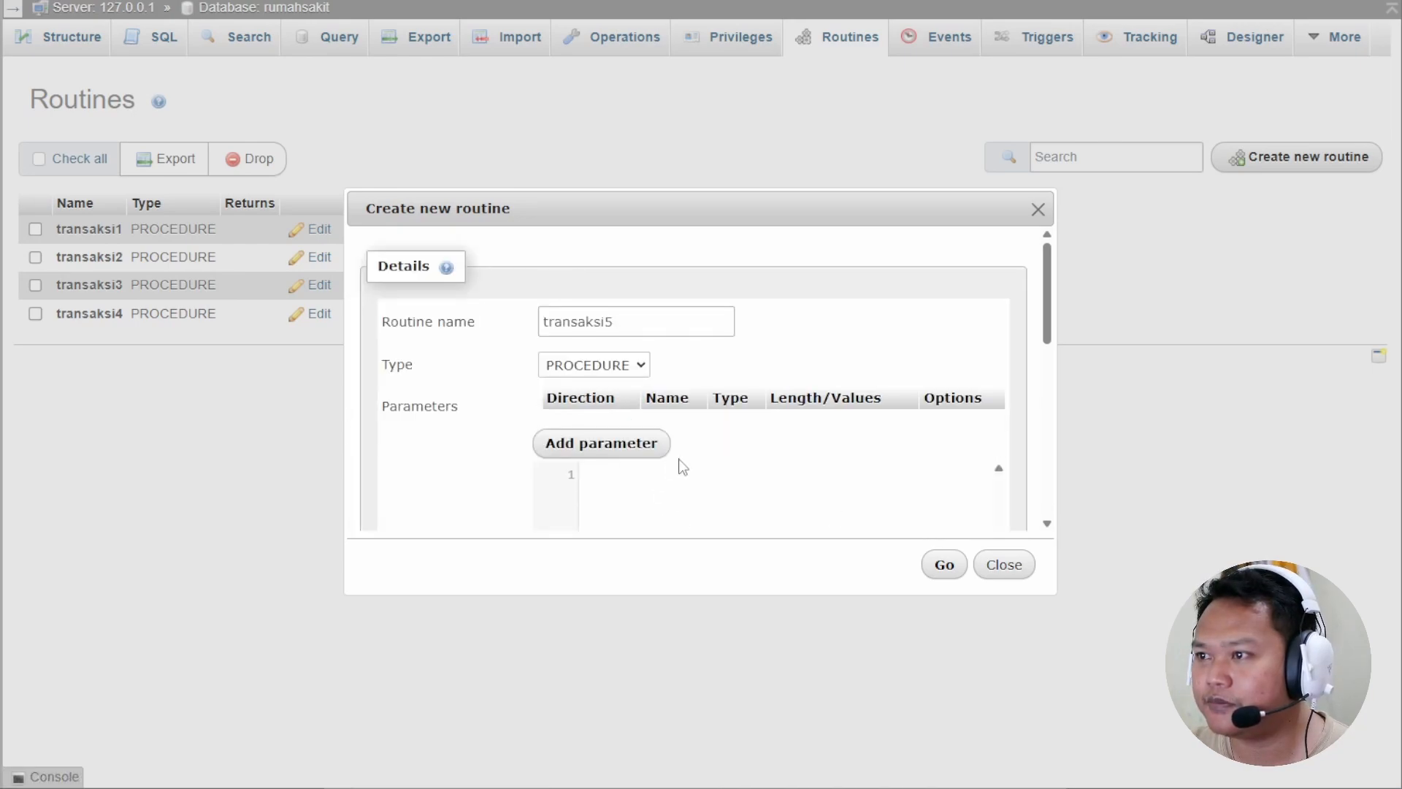
Paste the SAVEPOINT POINT1 transaction code into Definition and enlarge the dialog to review it.
scroll(679, 463, down, 3)
click(654, 335)
key(ctrl+v)
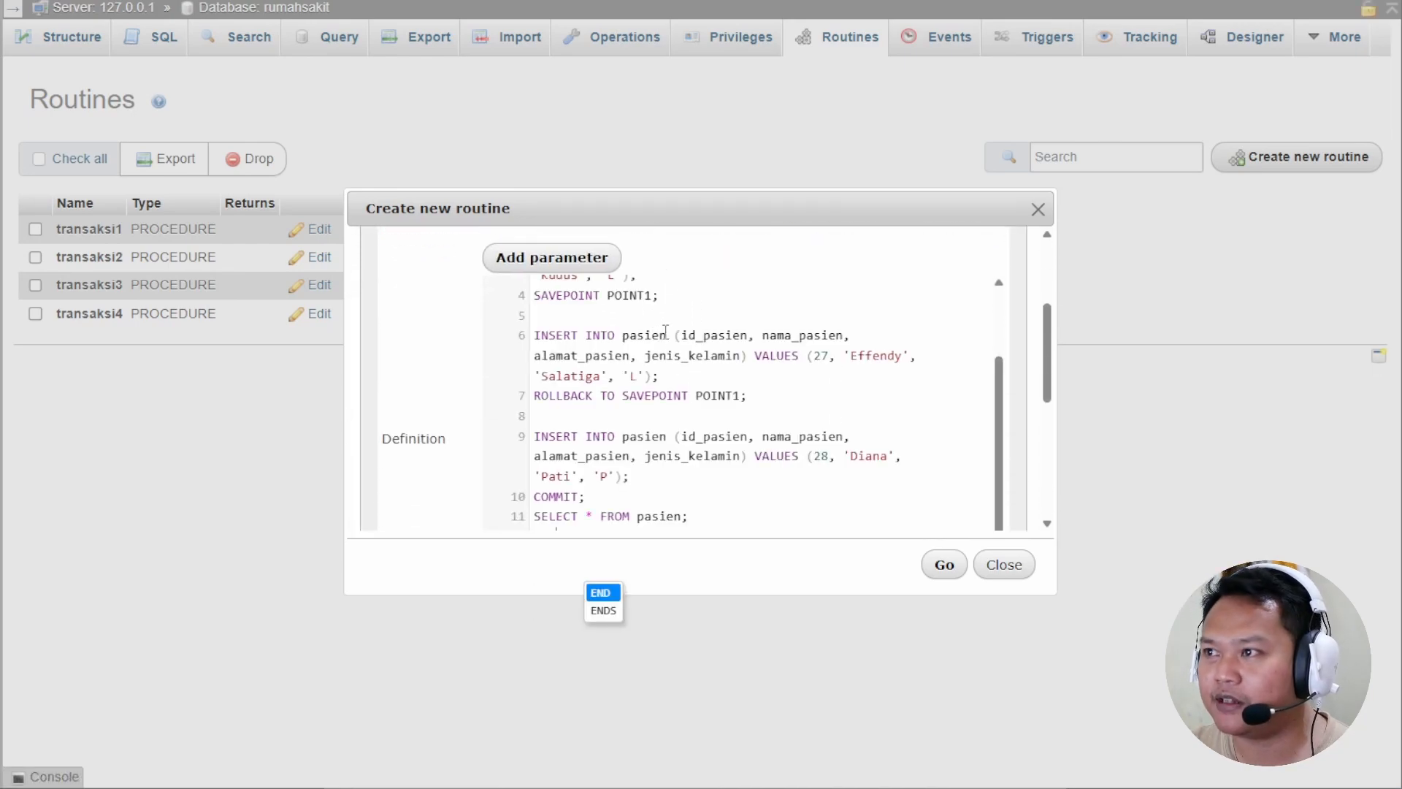
scroll(692, 390, up, 2)
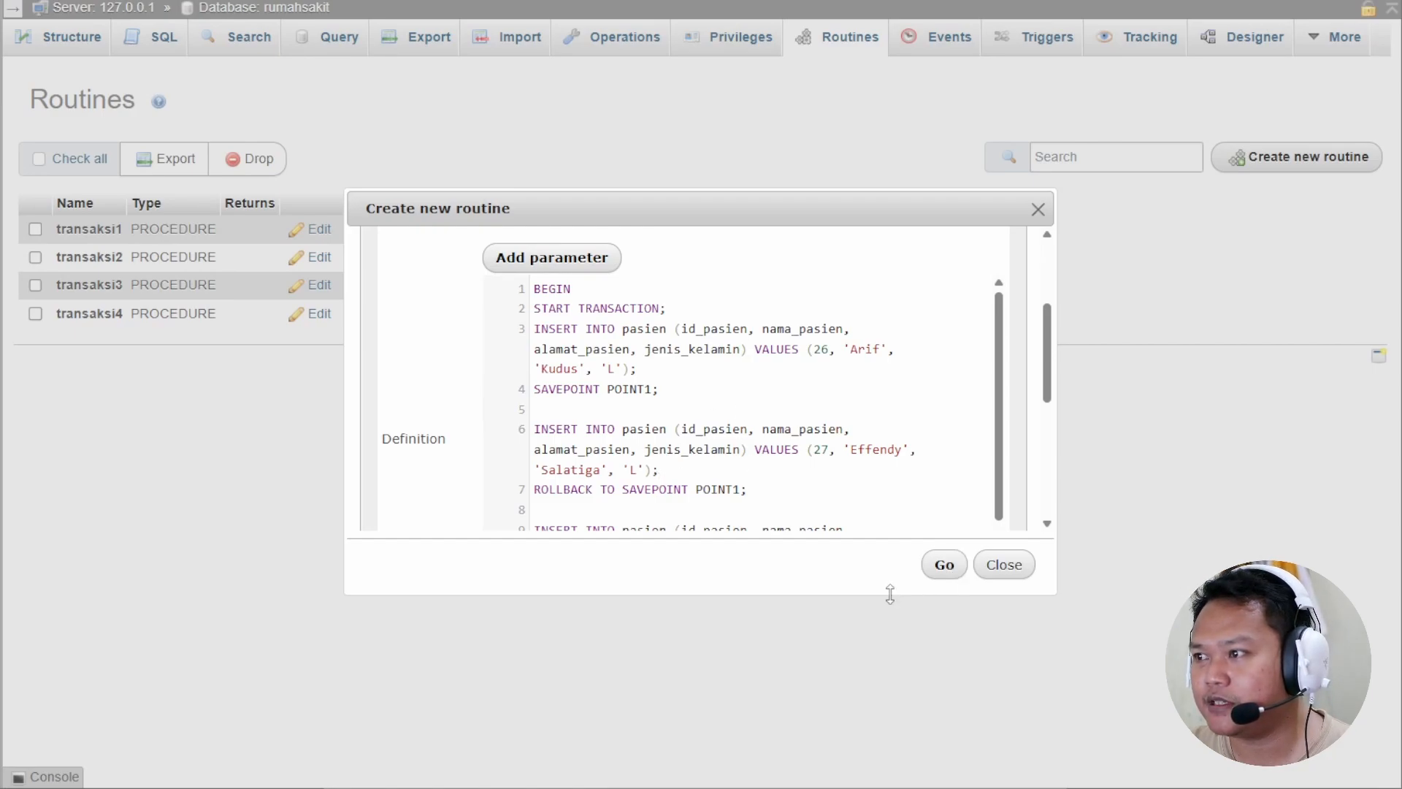
drag(890, 593, 886, 767)
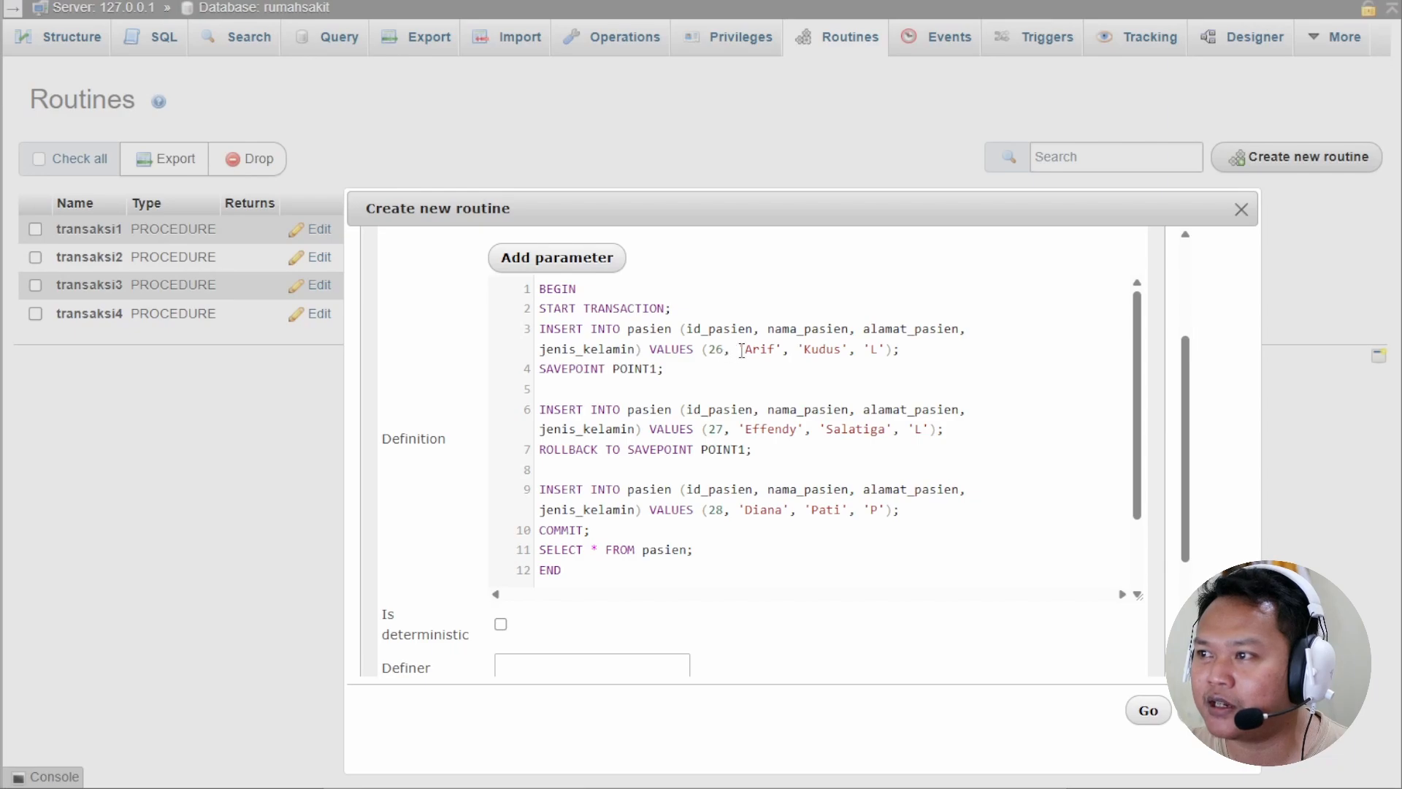
scroll(733, 507, down, 1)
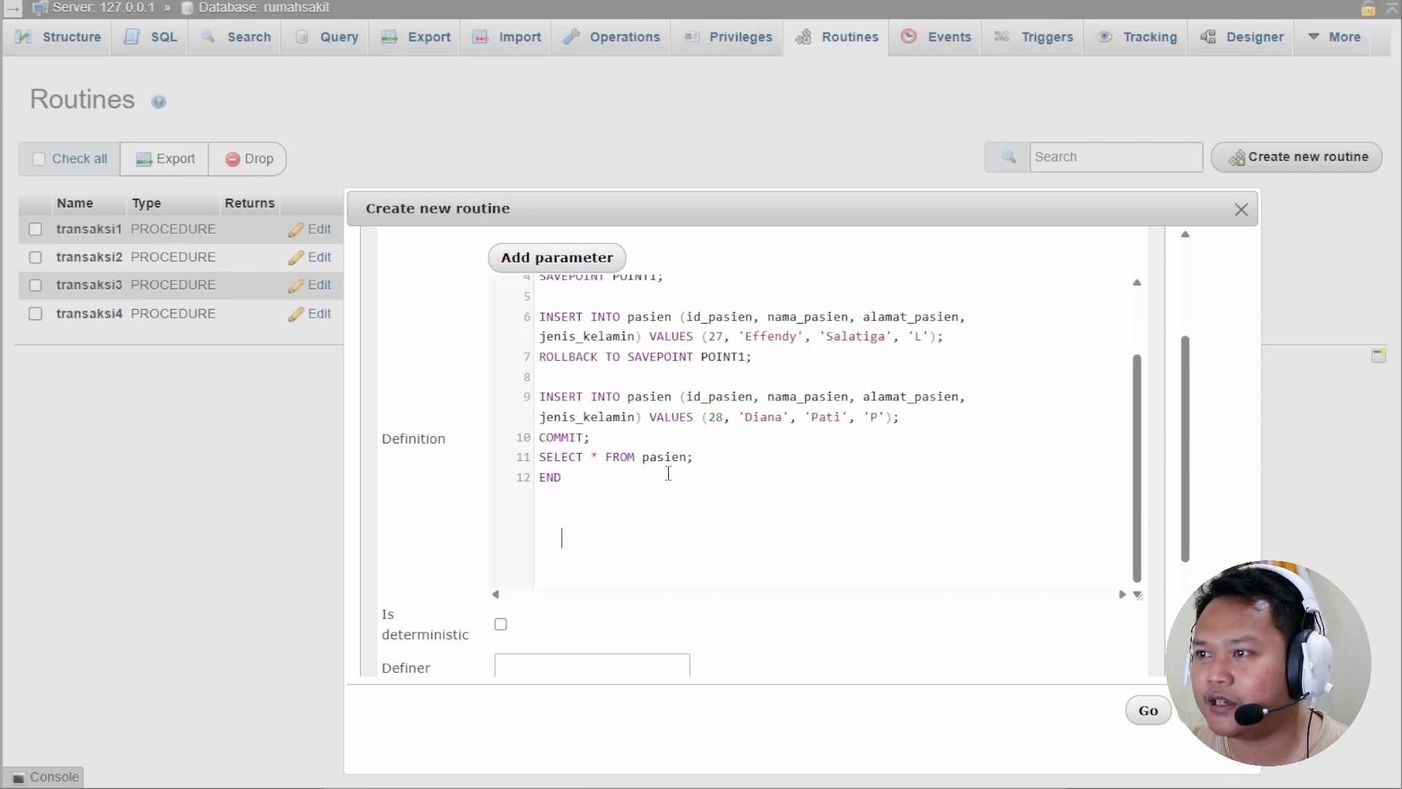
scroll(635, 485, up, 1)
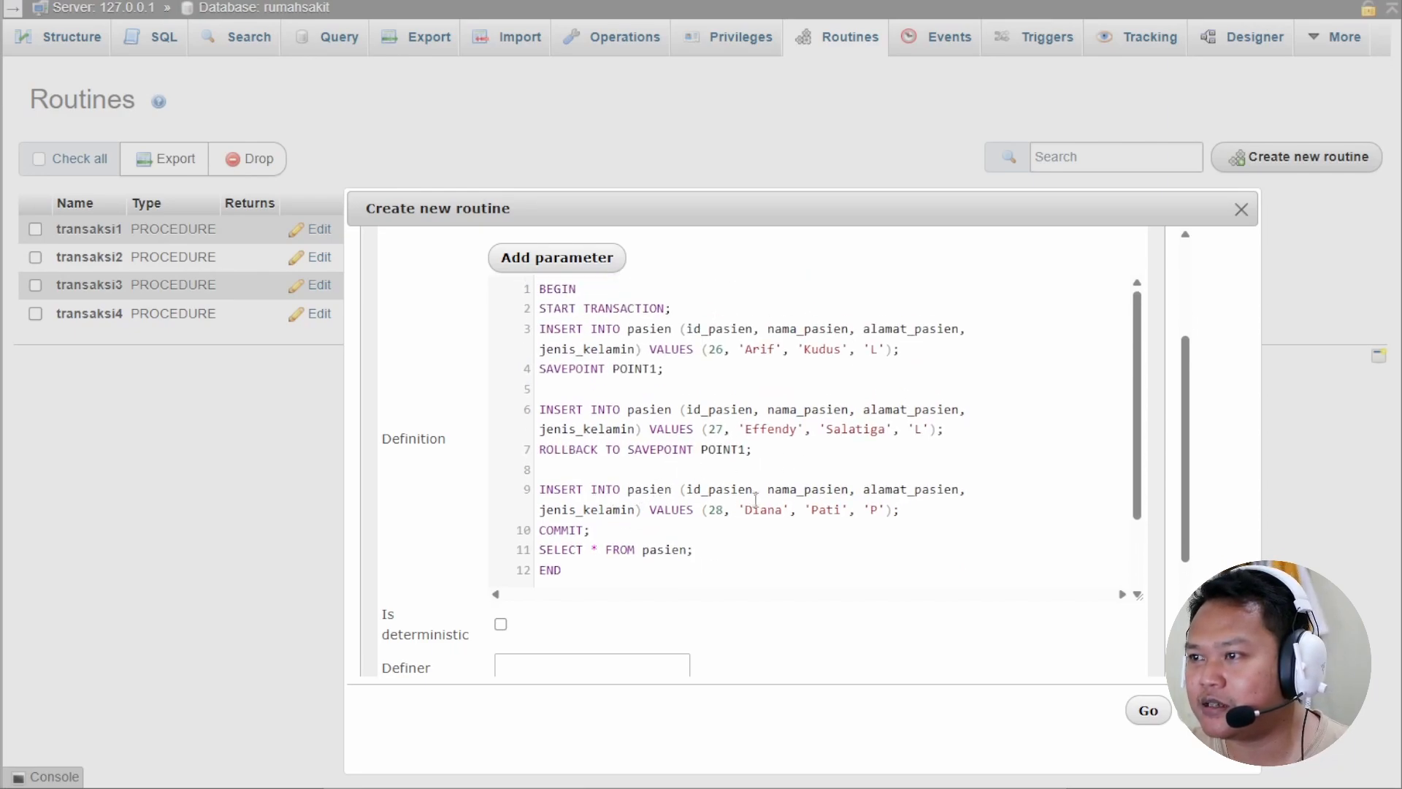
scroll(770, 509, down, 2)
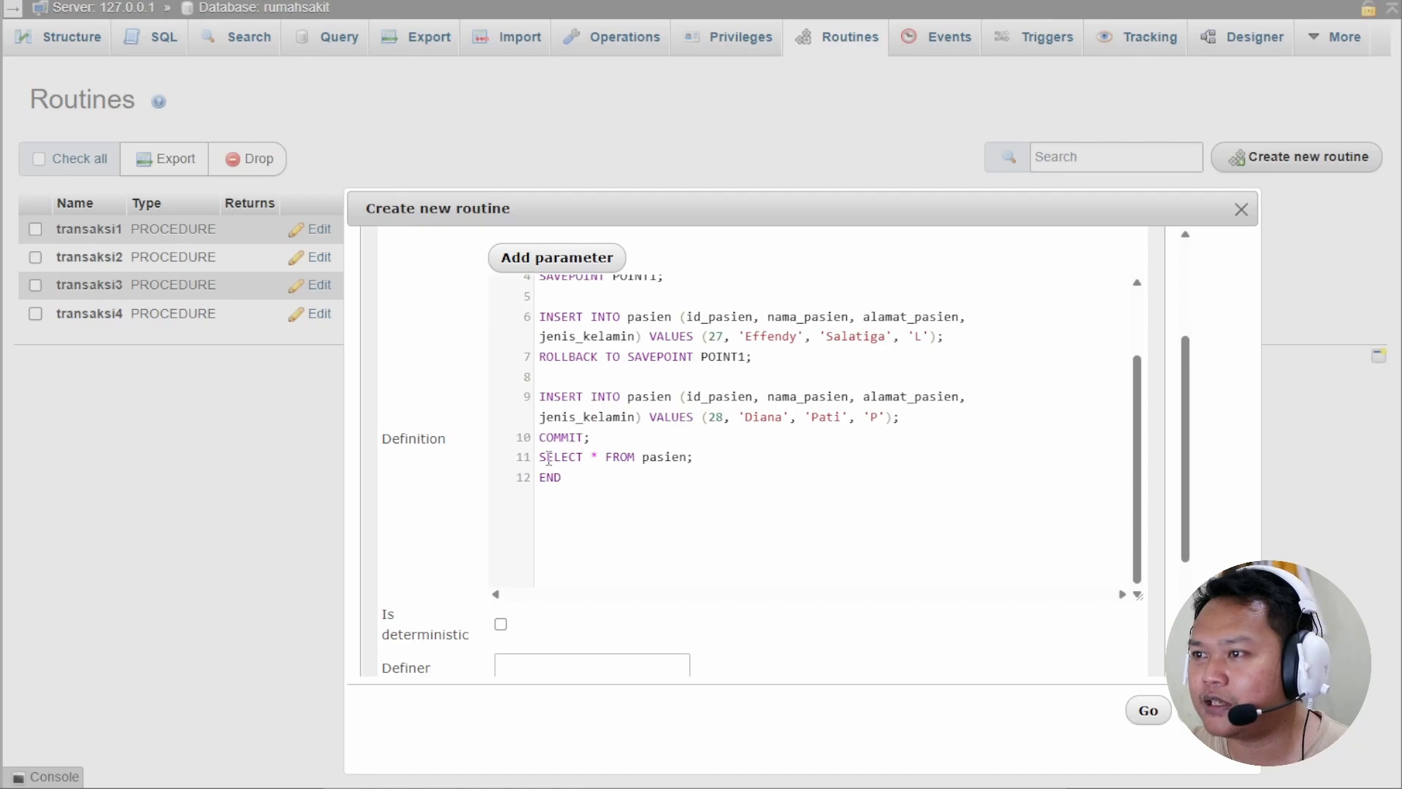
scroll(746, 500, up, 2)
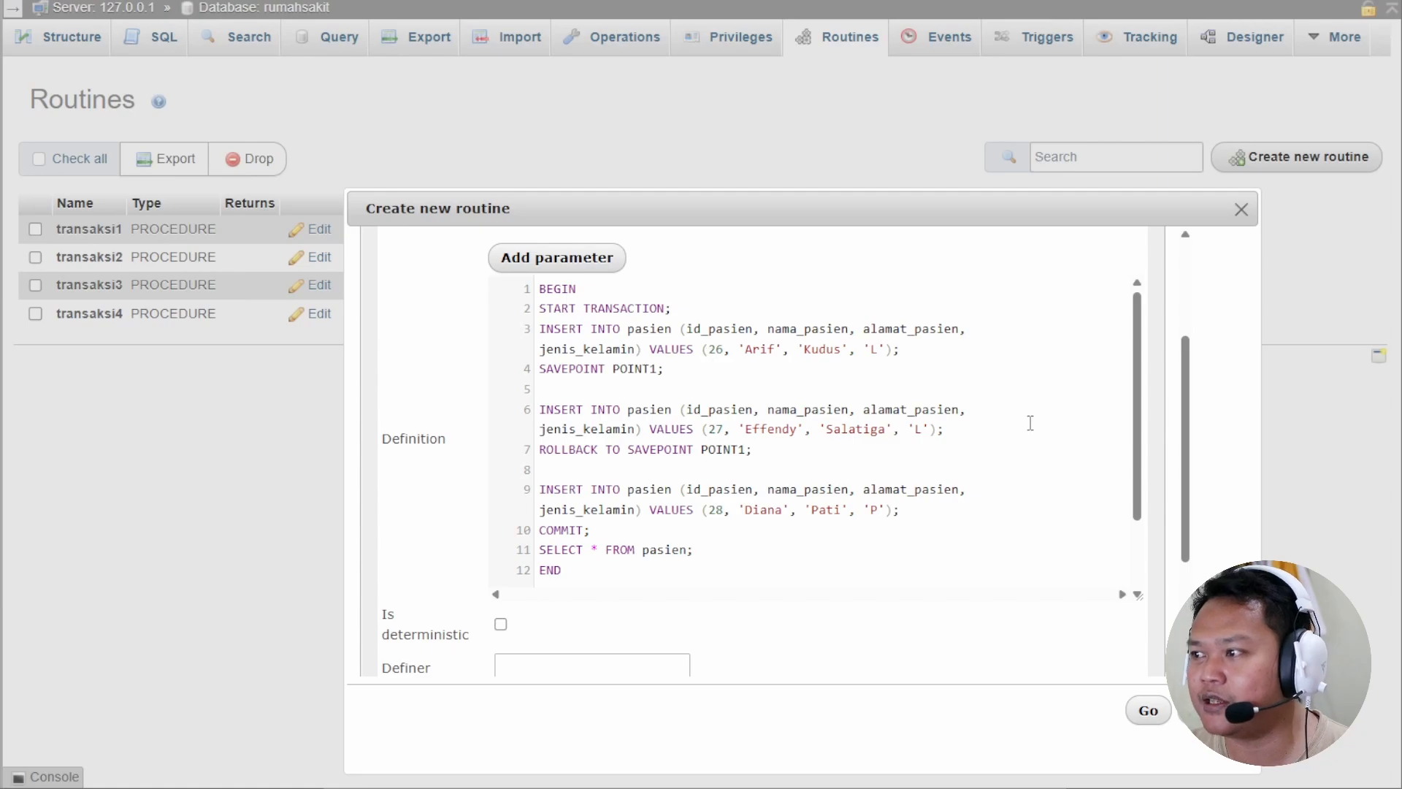
Save the transaksi5 procedure, execute it, and reload pasien to see Arif (26) and Diana (28).
click(1147, 712)
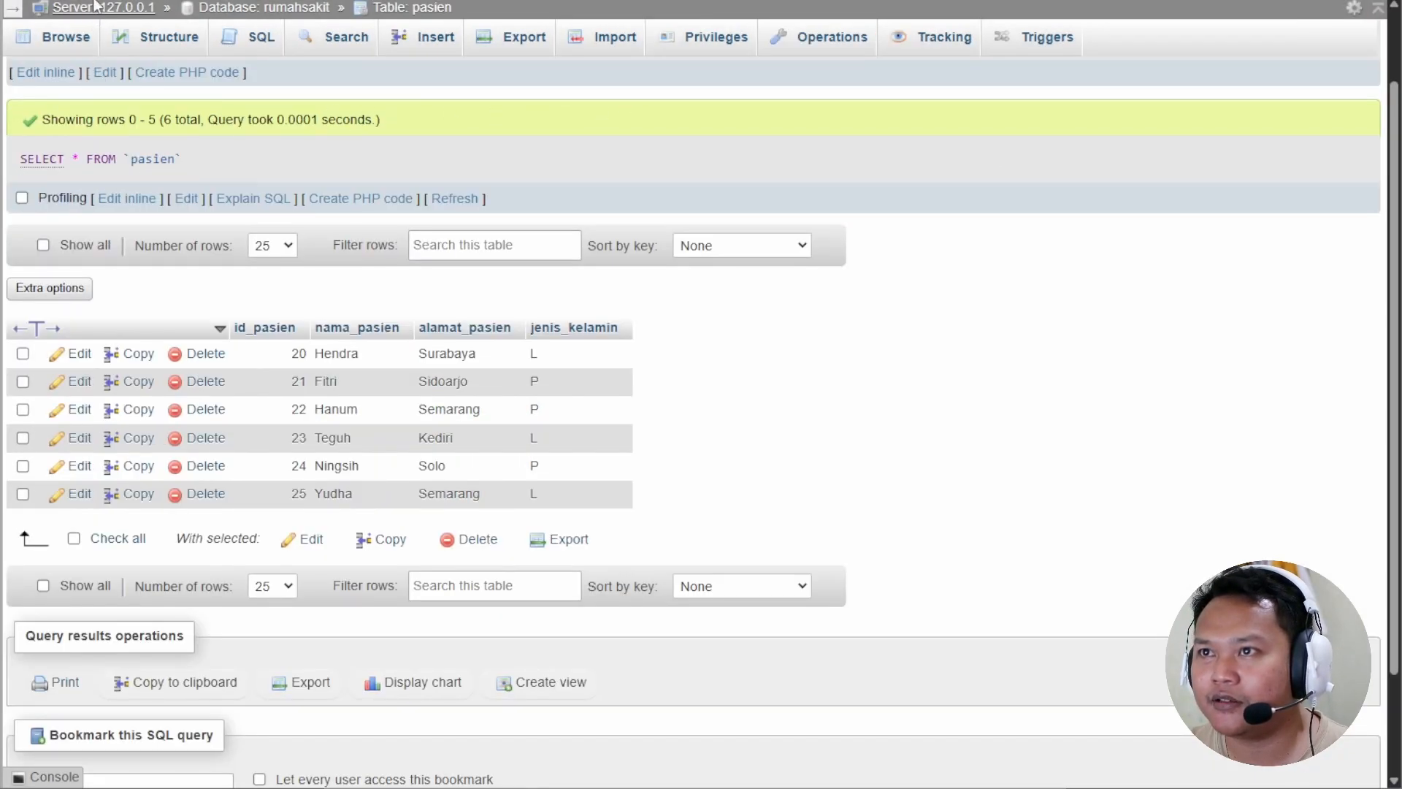
scroll(701, 417, down, 3)
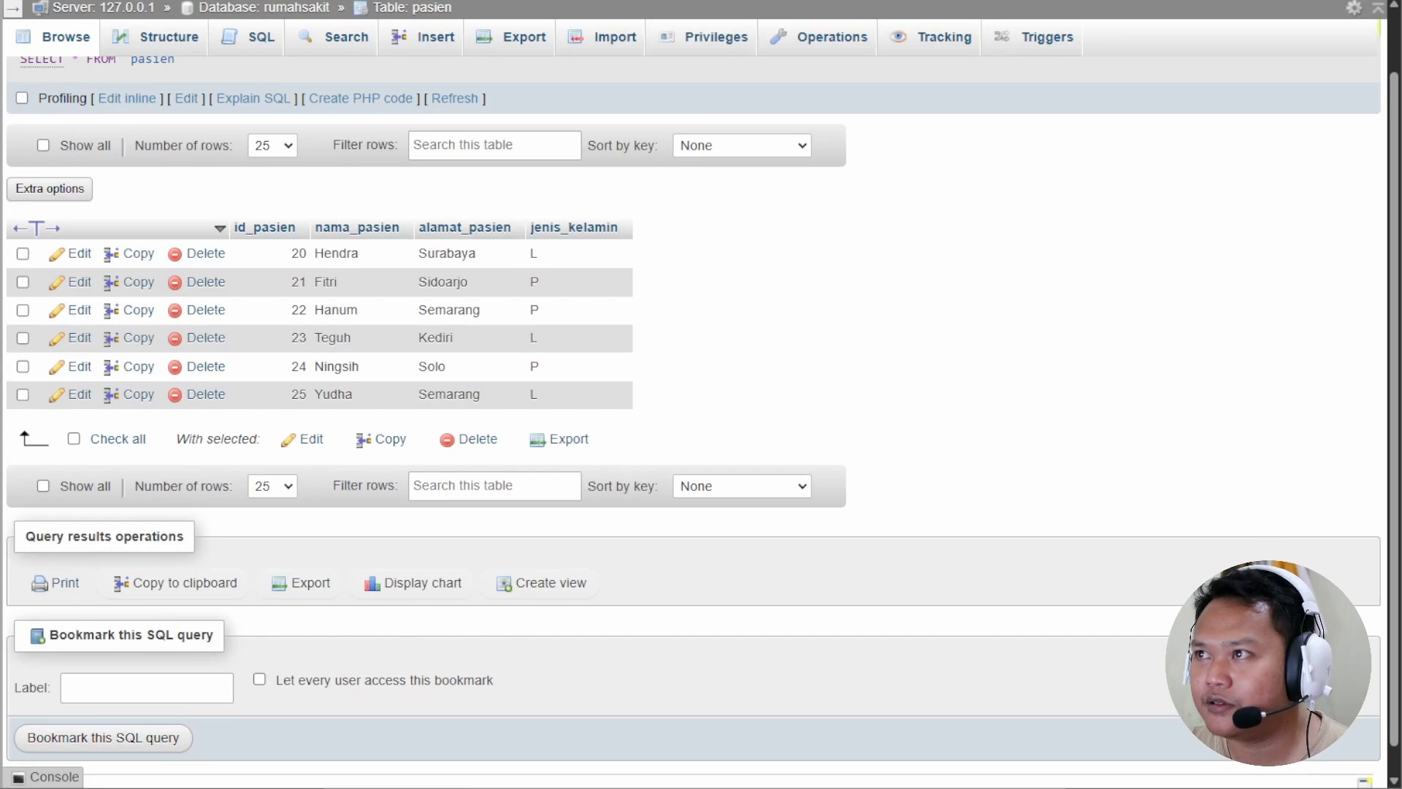
click(789, 1)
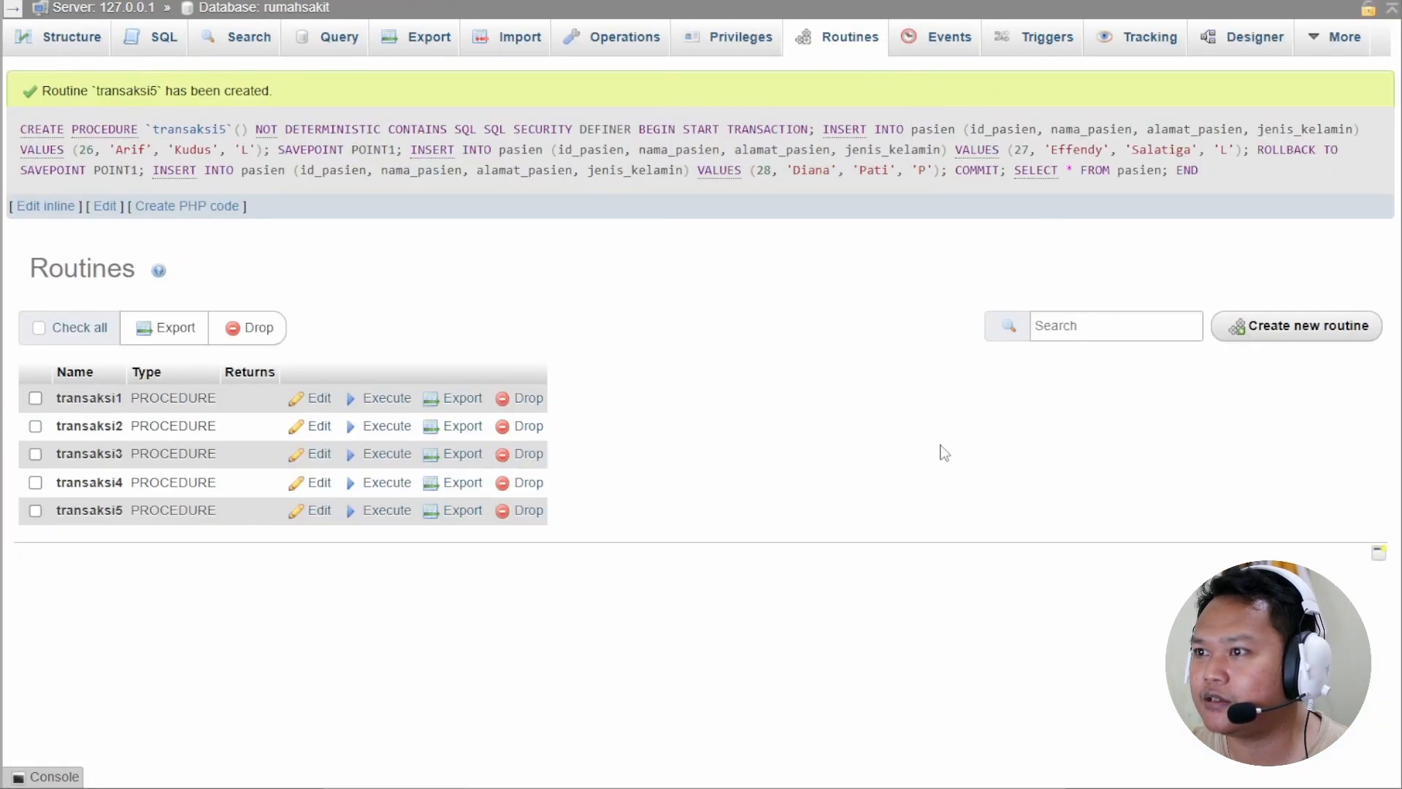
click(392, 514)
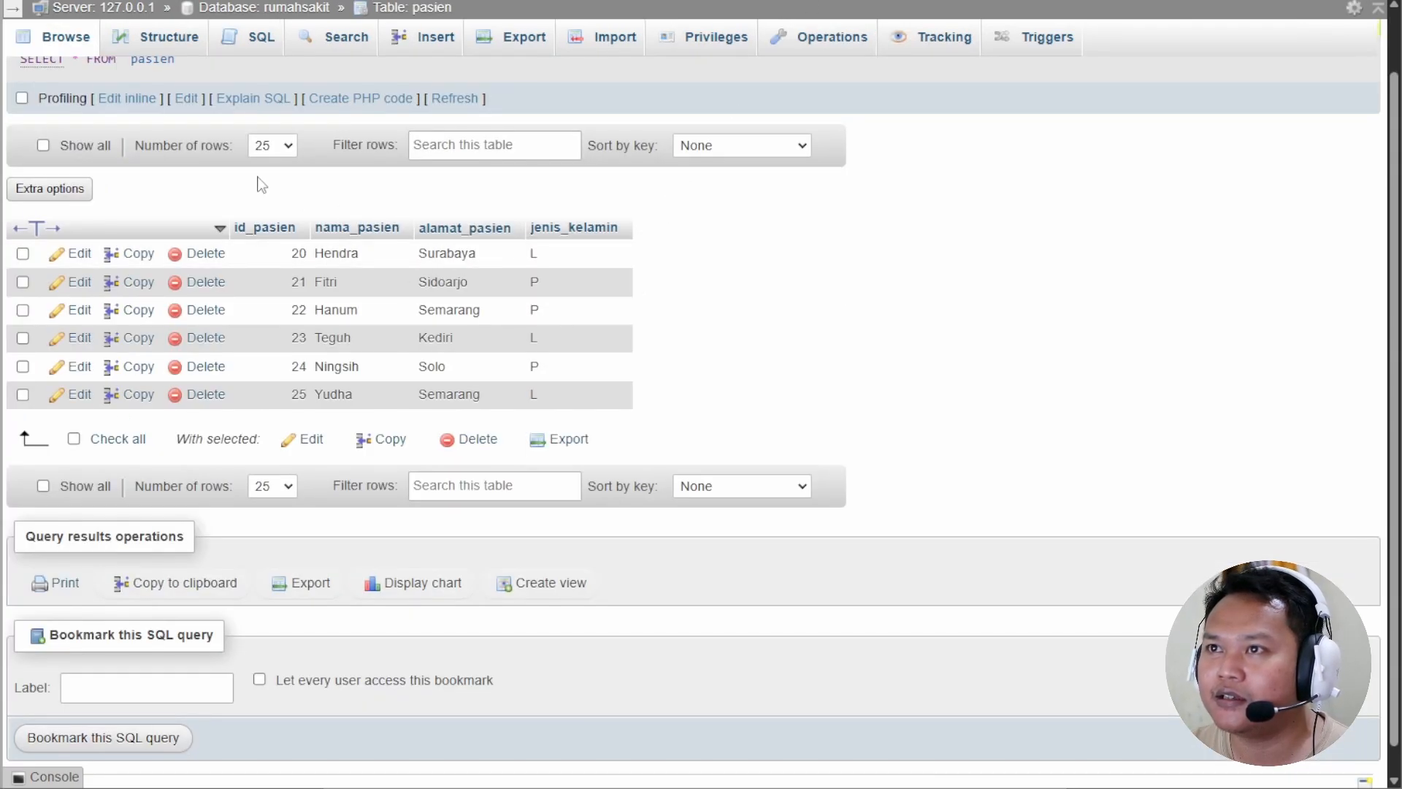
click(94, 0)
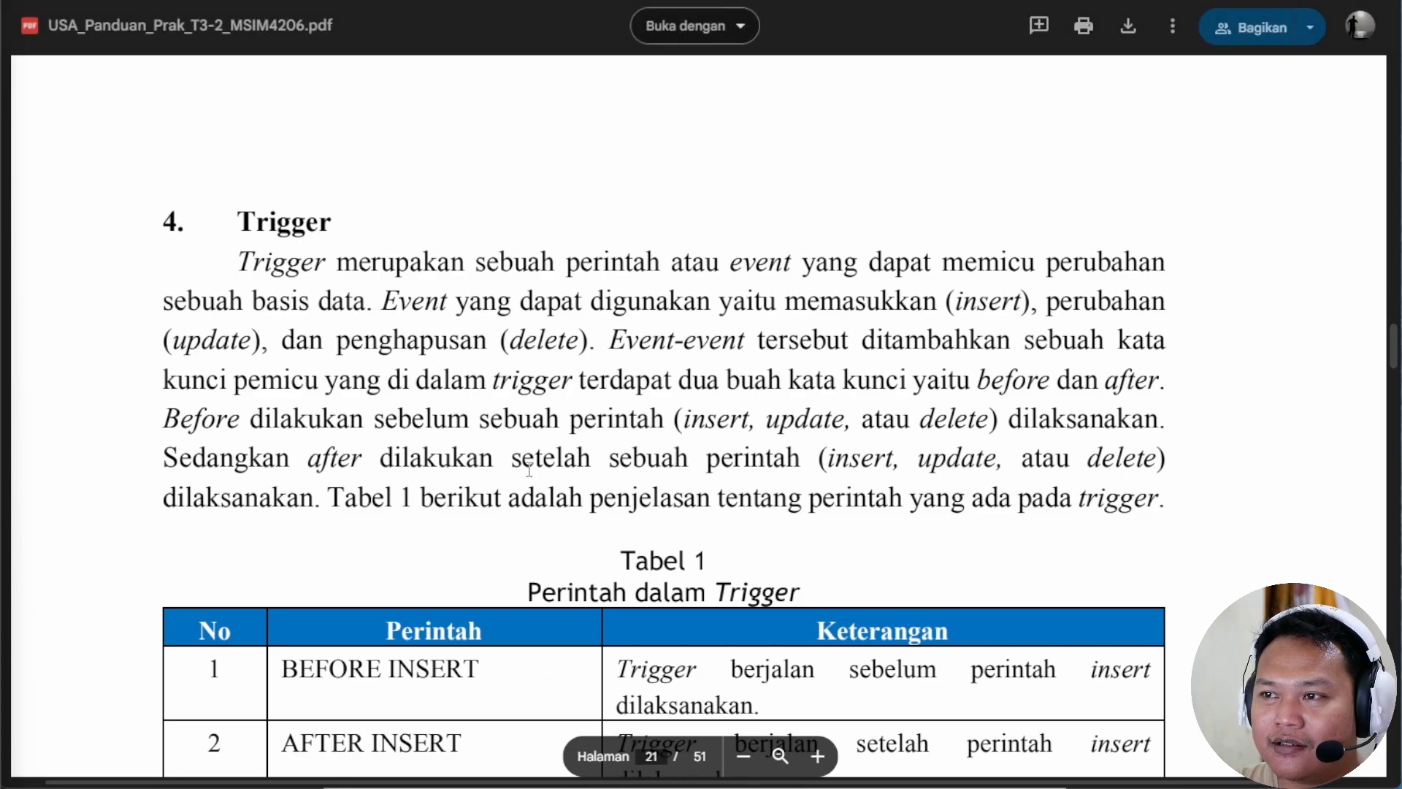
Scroll the guide PDF past Tabel 1 to Tabel 2's CREATE TABLE obat and transaksi_obat SQL.
scroll(524, 490, down, 3)
scroll(524, 490, down, 2)
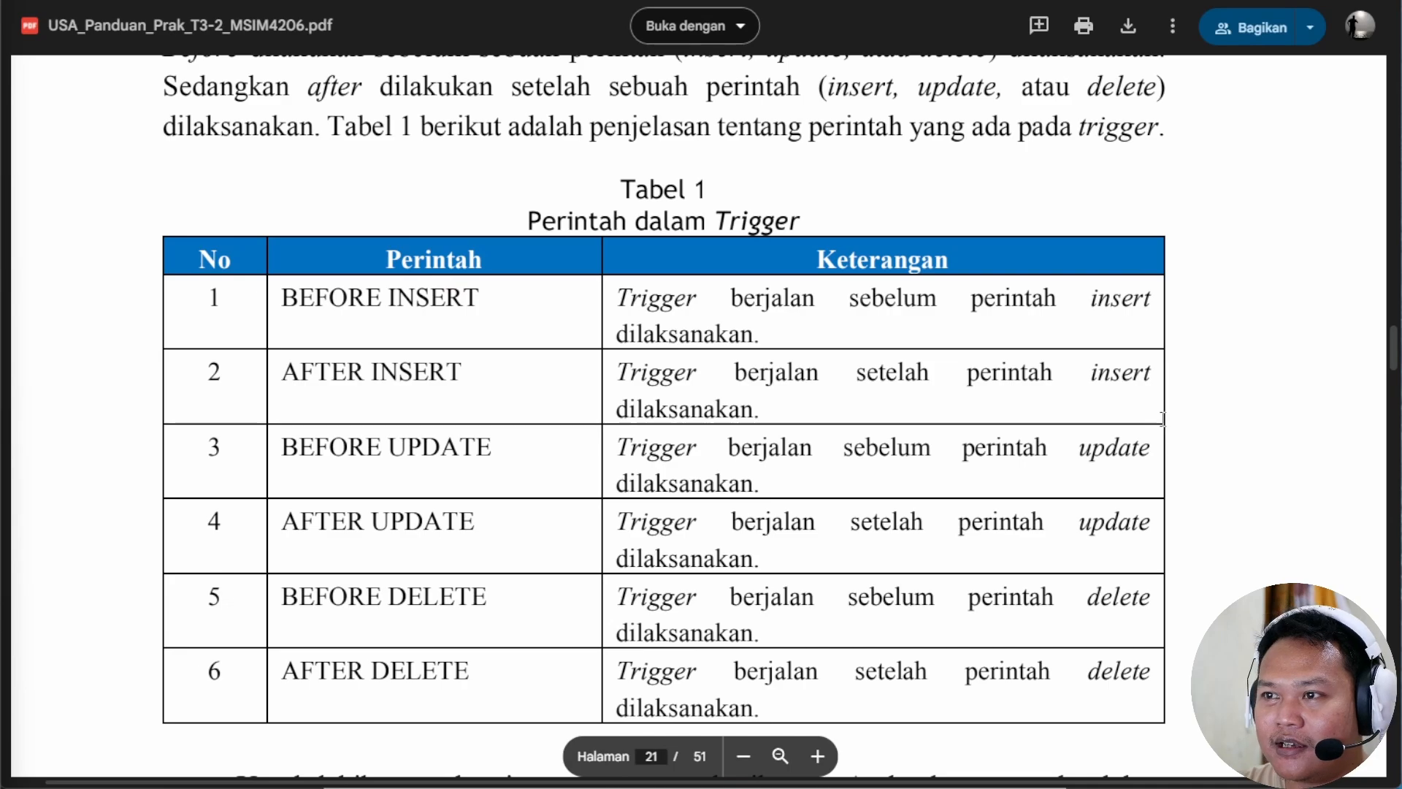
scroll(1067, 500, down, 1)
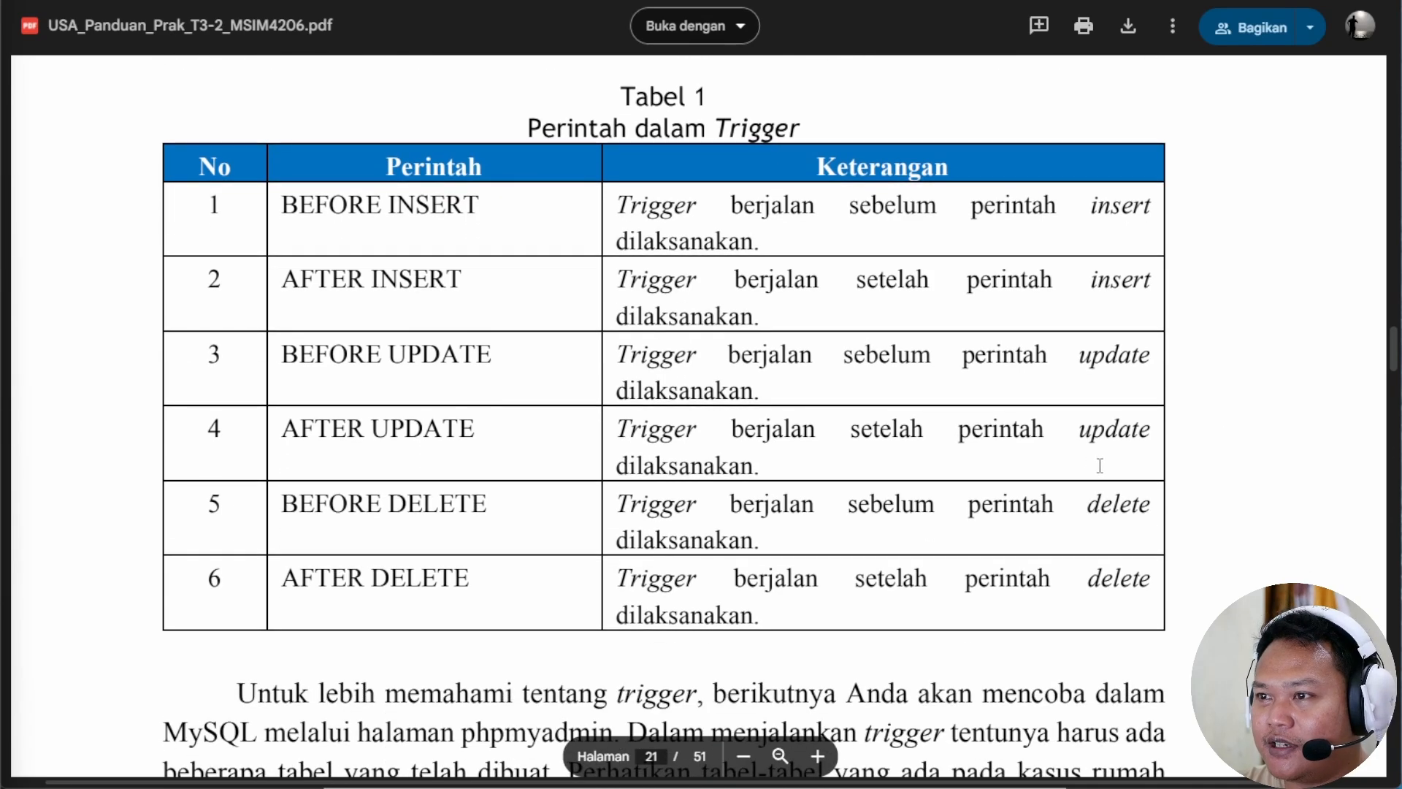
scroll(1102, 460, down, 6)
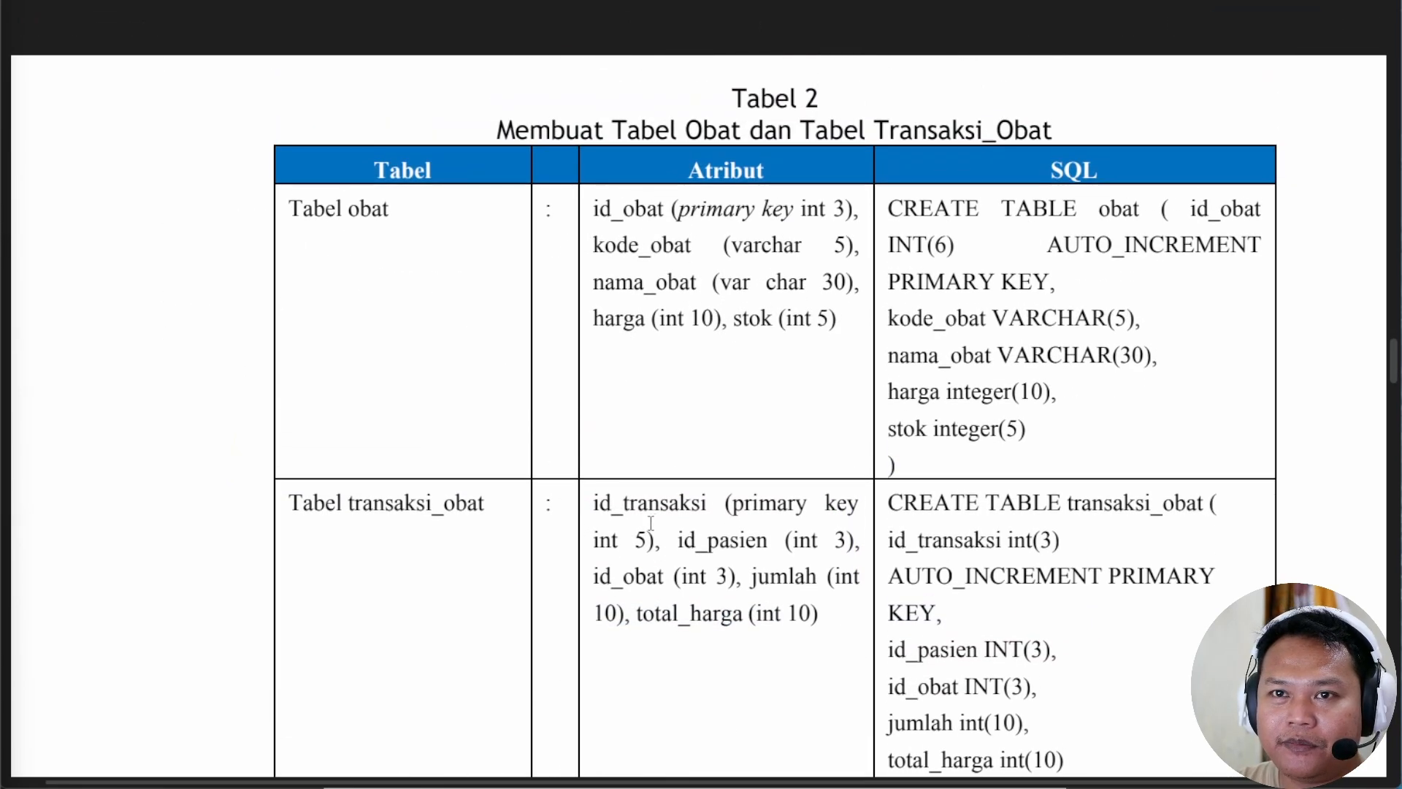
scroll(651, 523, down, 1)
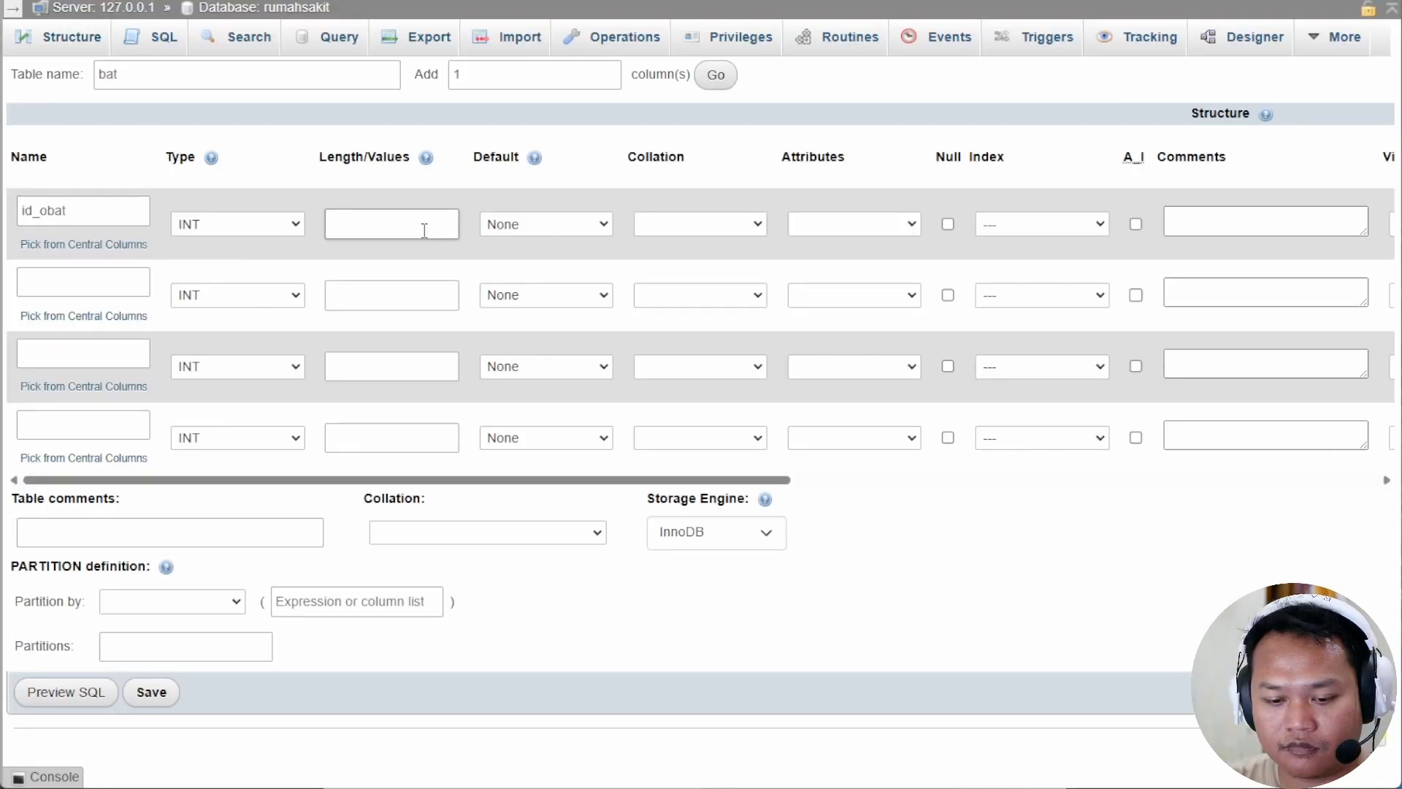
Define the first obat columns: id_obat length 3, kode_obat VARCHAR length 5, and nama_obat.
text(3)
click(74, 280)
text(kode)
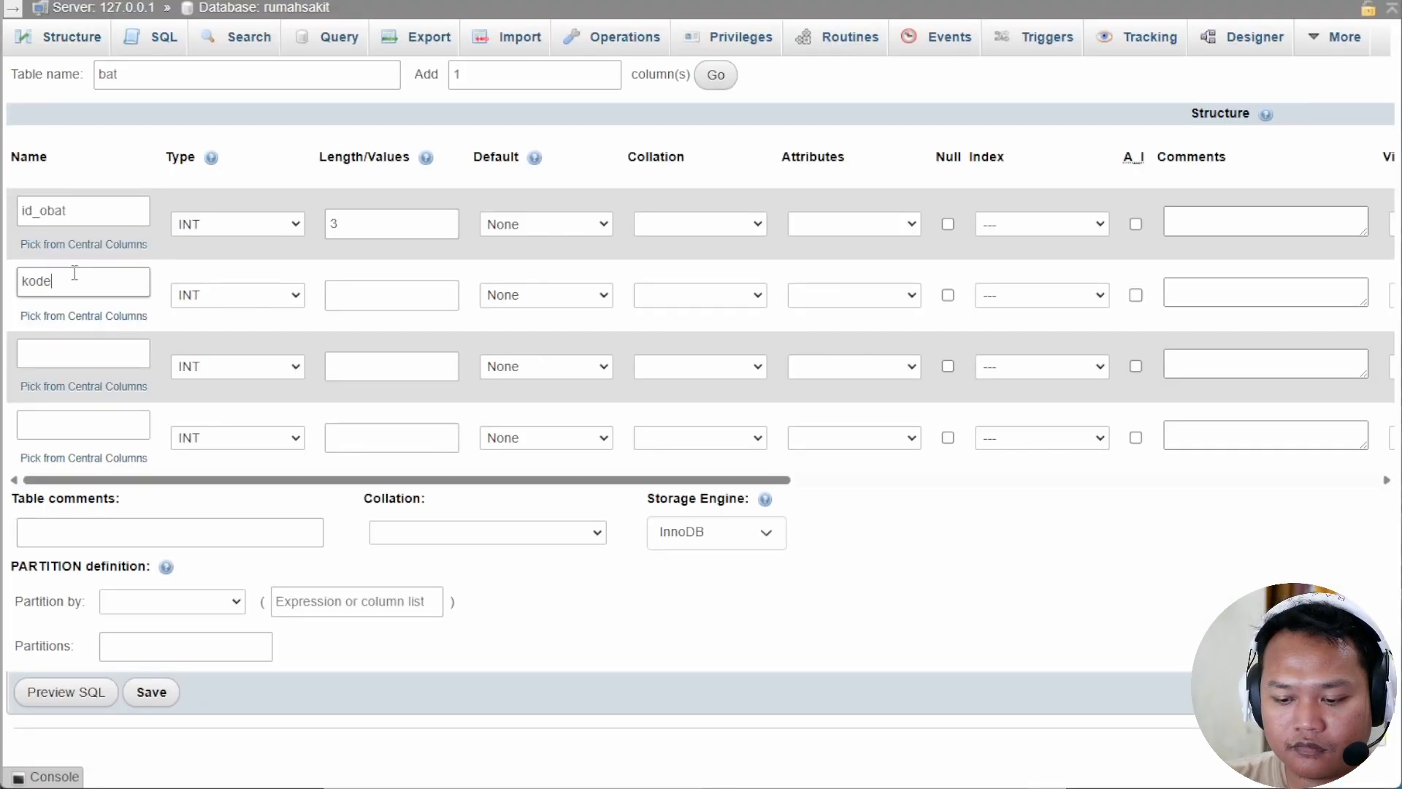
text(_obat)
click(237, 296)
click(209, 342)
click(392, 295)
text(5)
click(94, 358)
text(nama_obat)
click(212, 368)
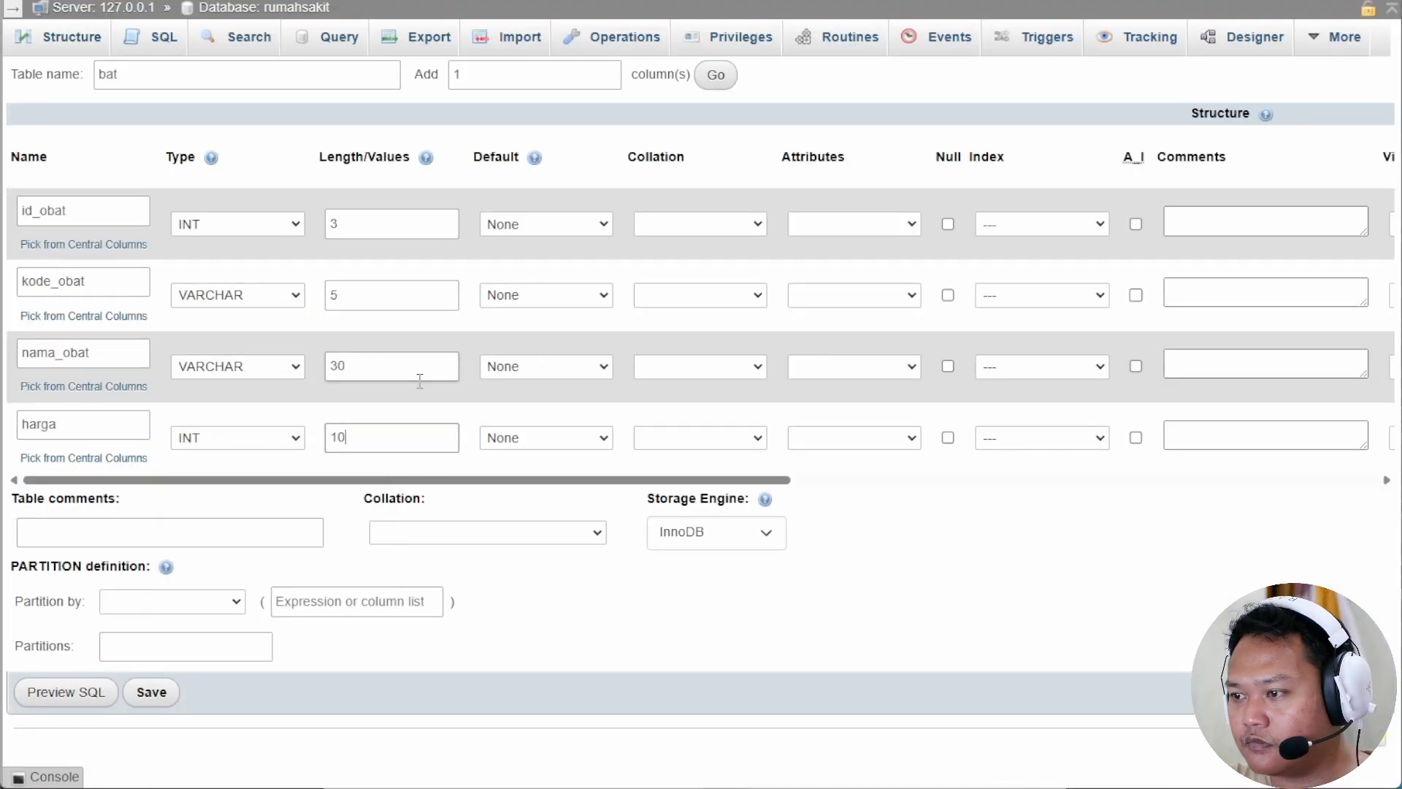
Correct the table name to obat, add a stok column, make id_obat an auto-increment primary key, and save.
click(99, 74)
text(o)
click(611, 70)
click(611, 80)
click(714, 76)
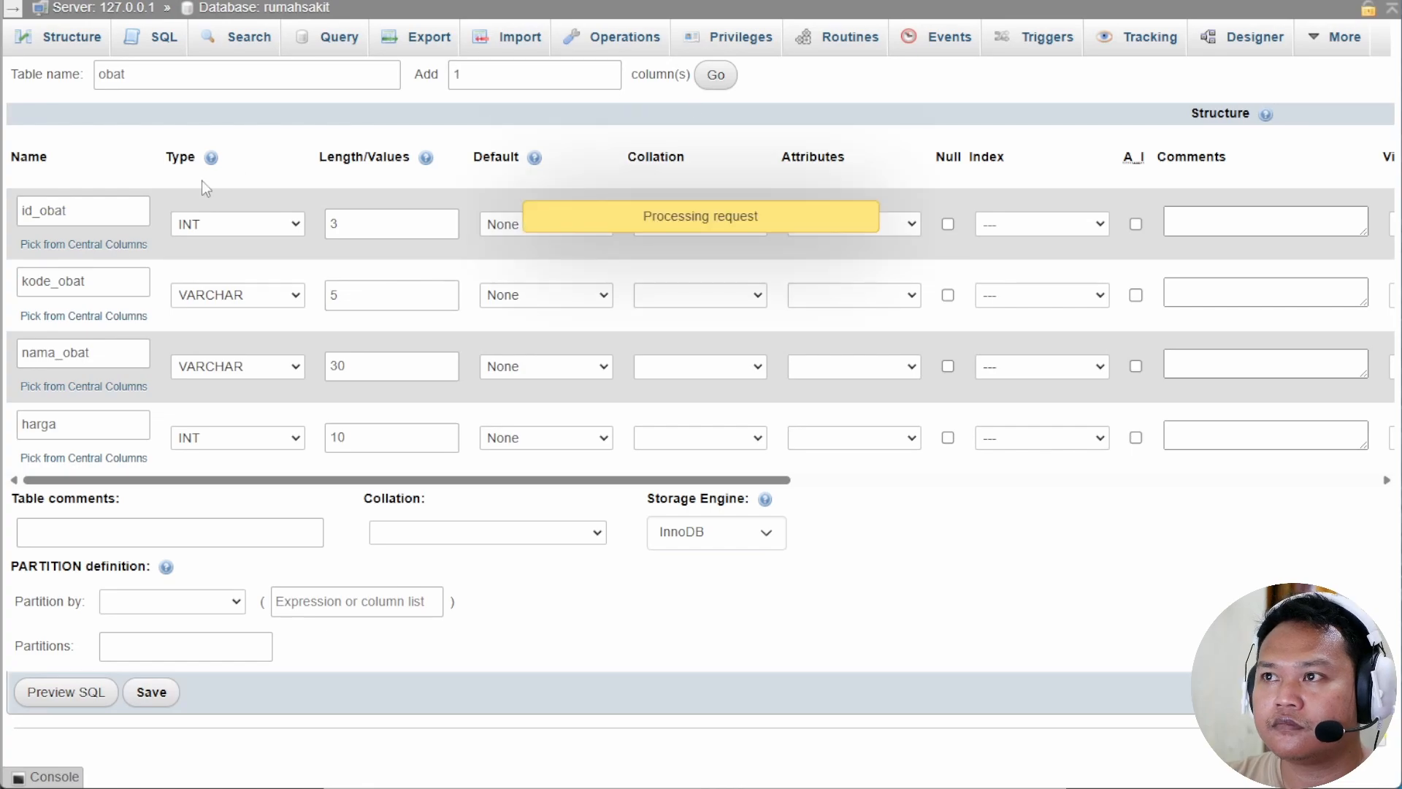
click(82, 495)
text(stok)
click(392, 509)
text(5)
click(1042, 225)
click(1020, 276)
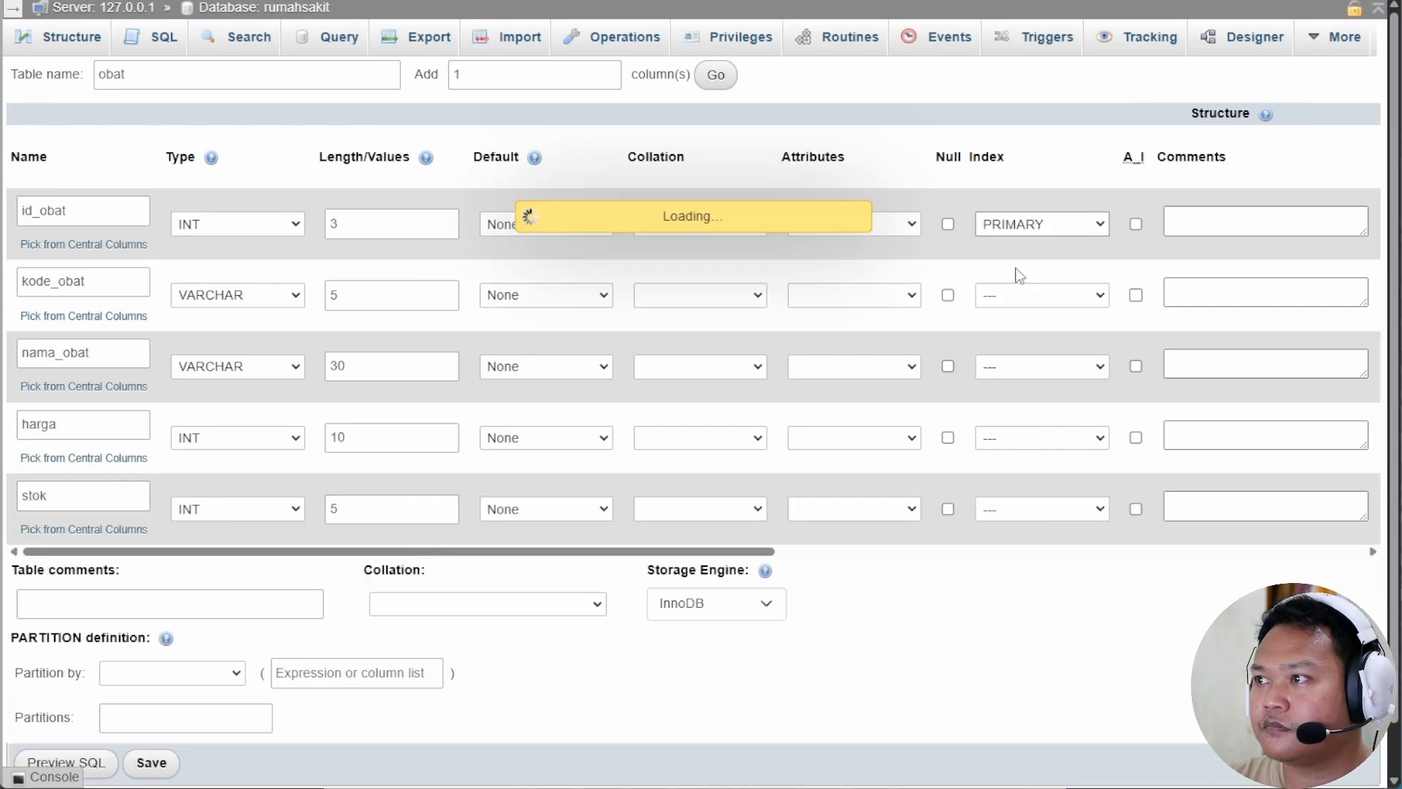
click(1136, 224)
click(151, 708)
click(264, 7)
Start a five-column transaksi_obat table with columns id_transaksi, id_pasien, id_obat and jumlah.
click(301, 630)
click(109, 634)
text(transaksi_obat)
click(435, 633)
click(73, 212)
text(id_)
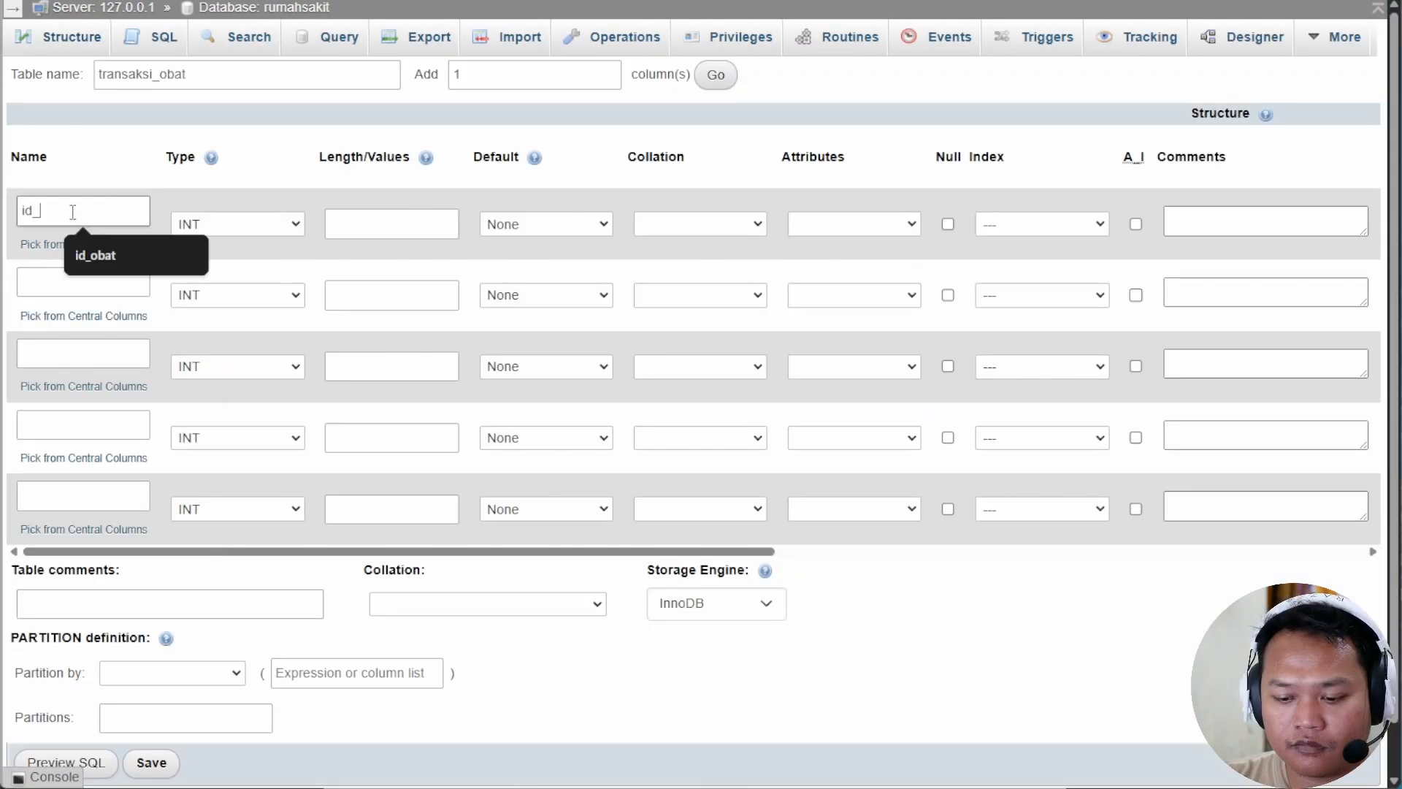
text(transaksi)
click(95, 283)
text(id_pasien)
click(95, 354)
text(id_obat)
click(115, 430)
text(jumlah)
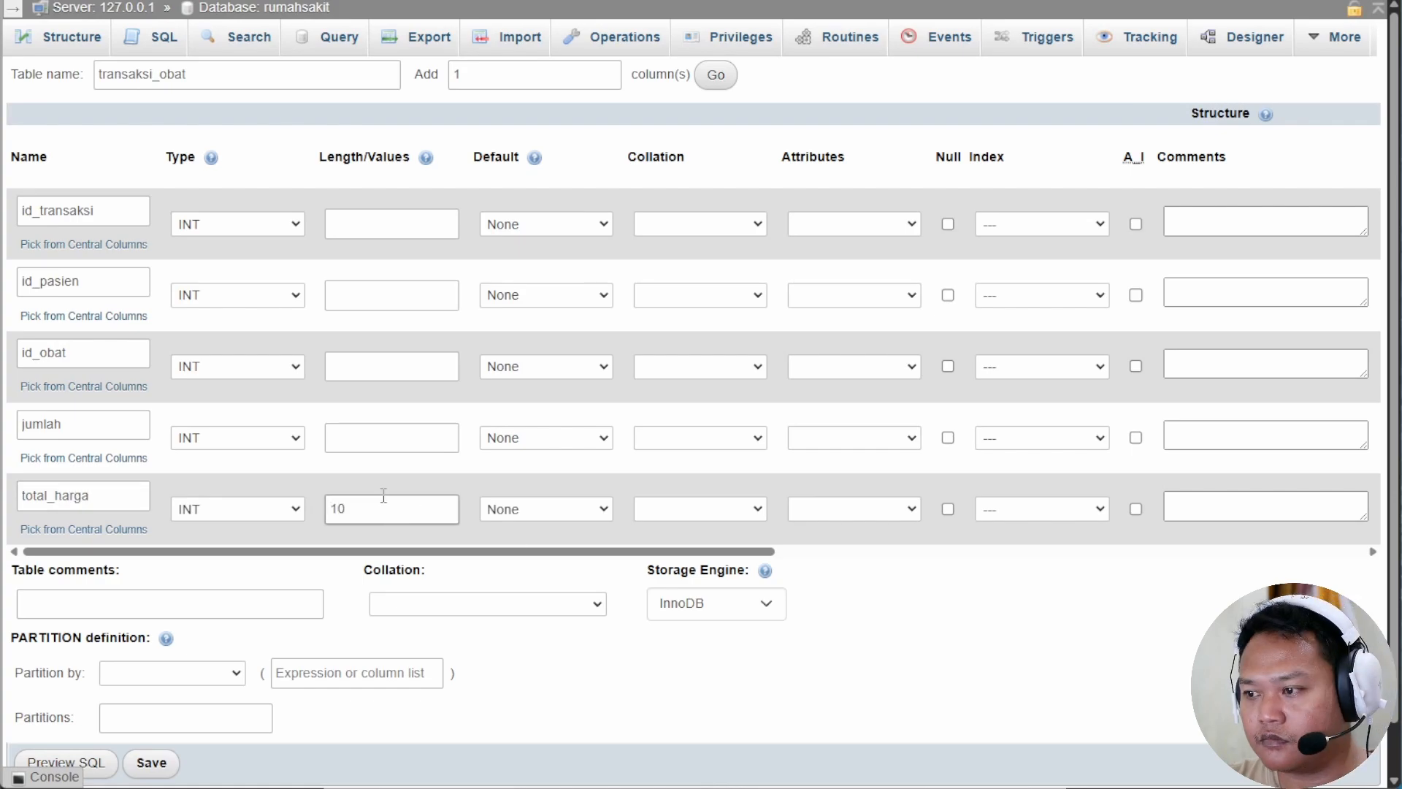
Set lengths (jumlah 10, the id columns 3), make id_transaksi an auto-increment primary key, and save.
click(391, 438)
text(10)
click(366, 366)
text(3)
click(379, 295)
text(3)
click(363, 226)
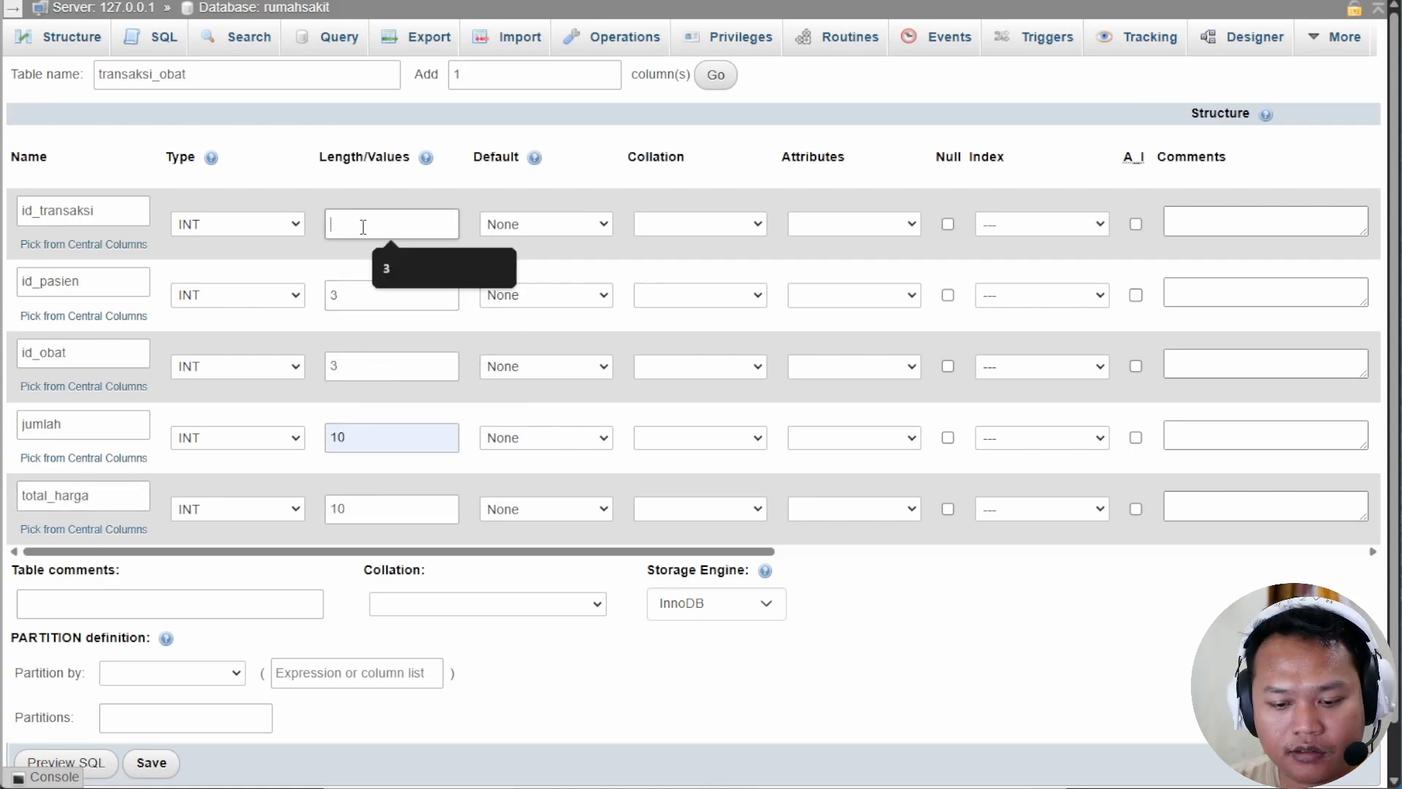
text(3)
click(1011, 226)
click(1010, 263)
click(840, 570)
click(1136, 224)
scroll(1135, 224, down, 1)
click(152, 707)
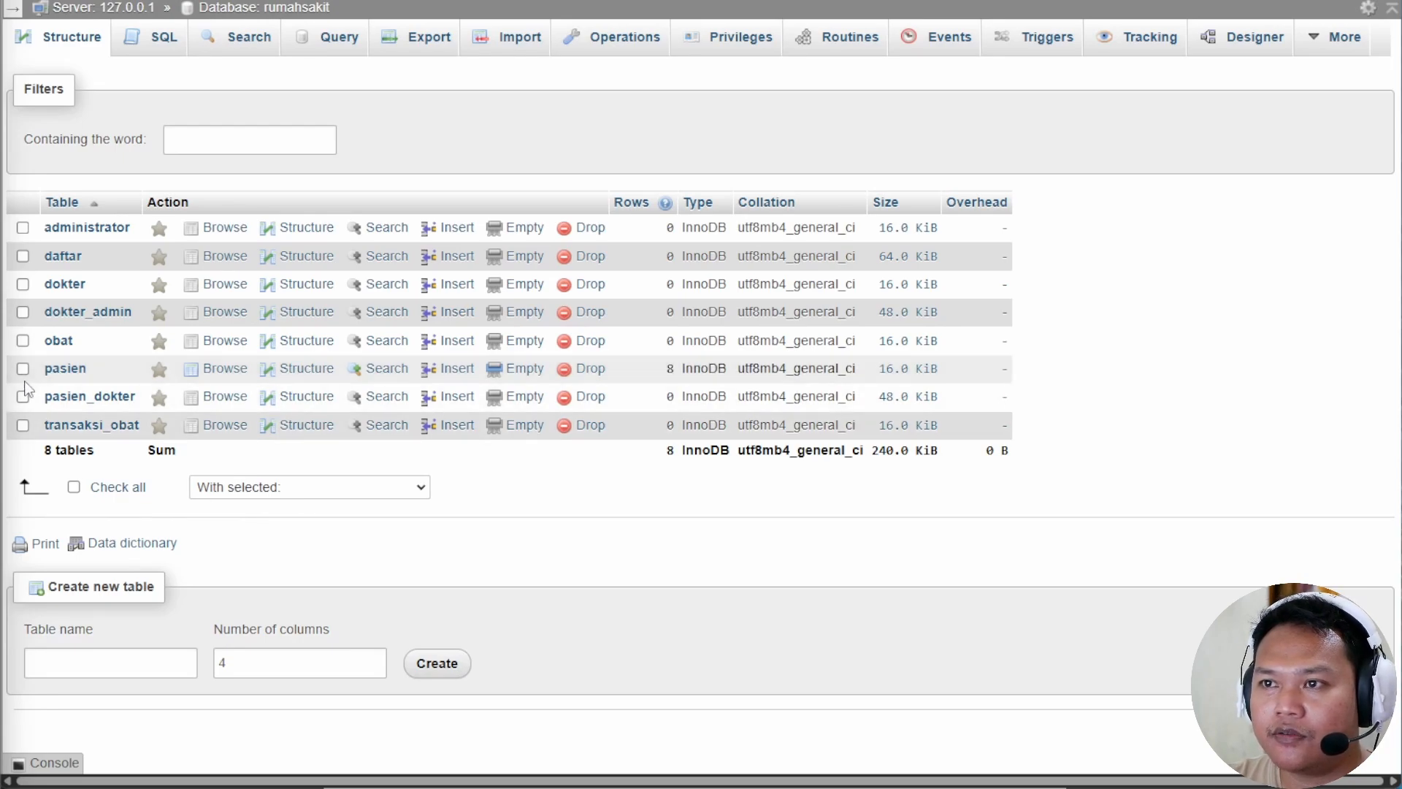
Add an index on the obat table's id_obat column.
click(60, 341)
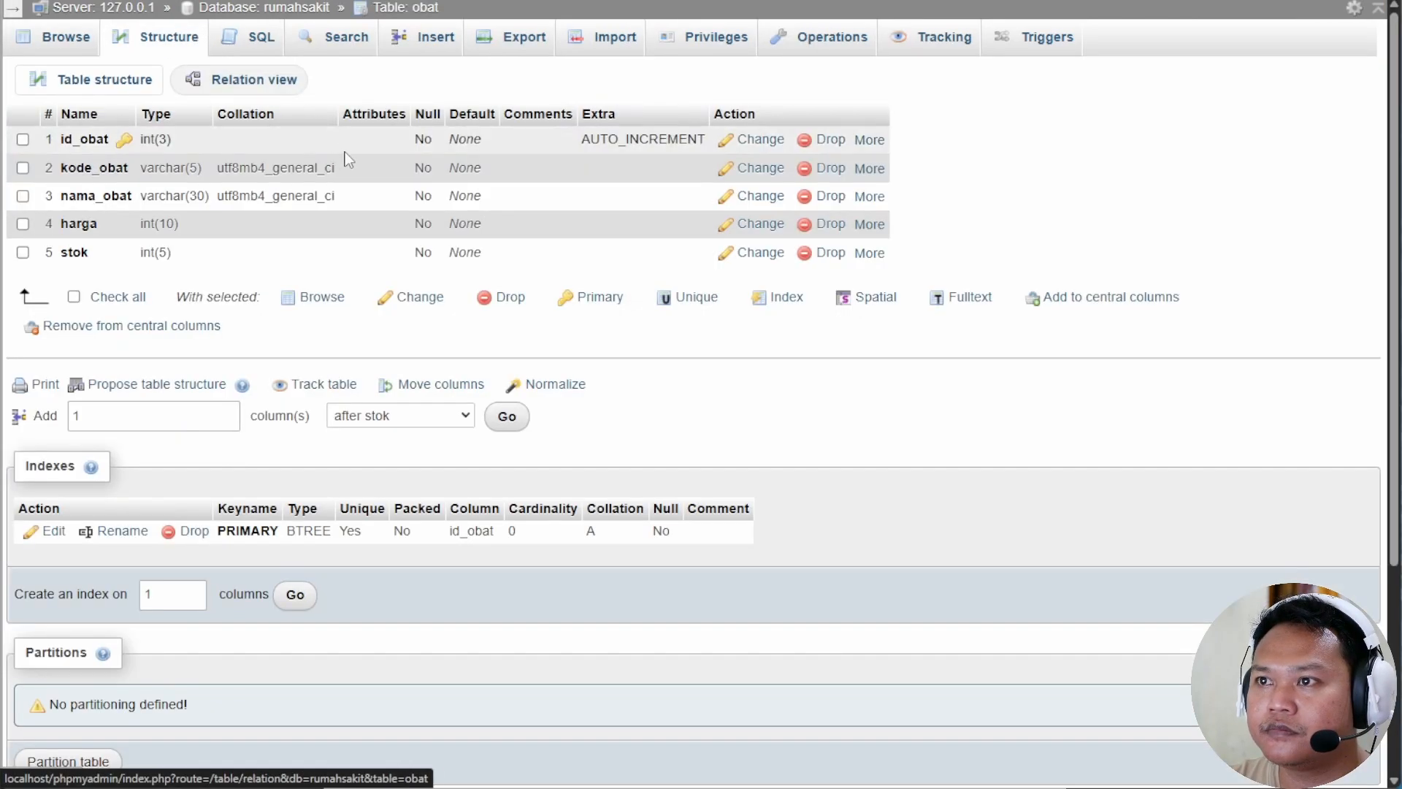
click(869, 140)
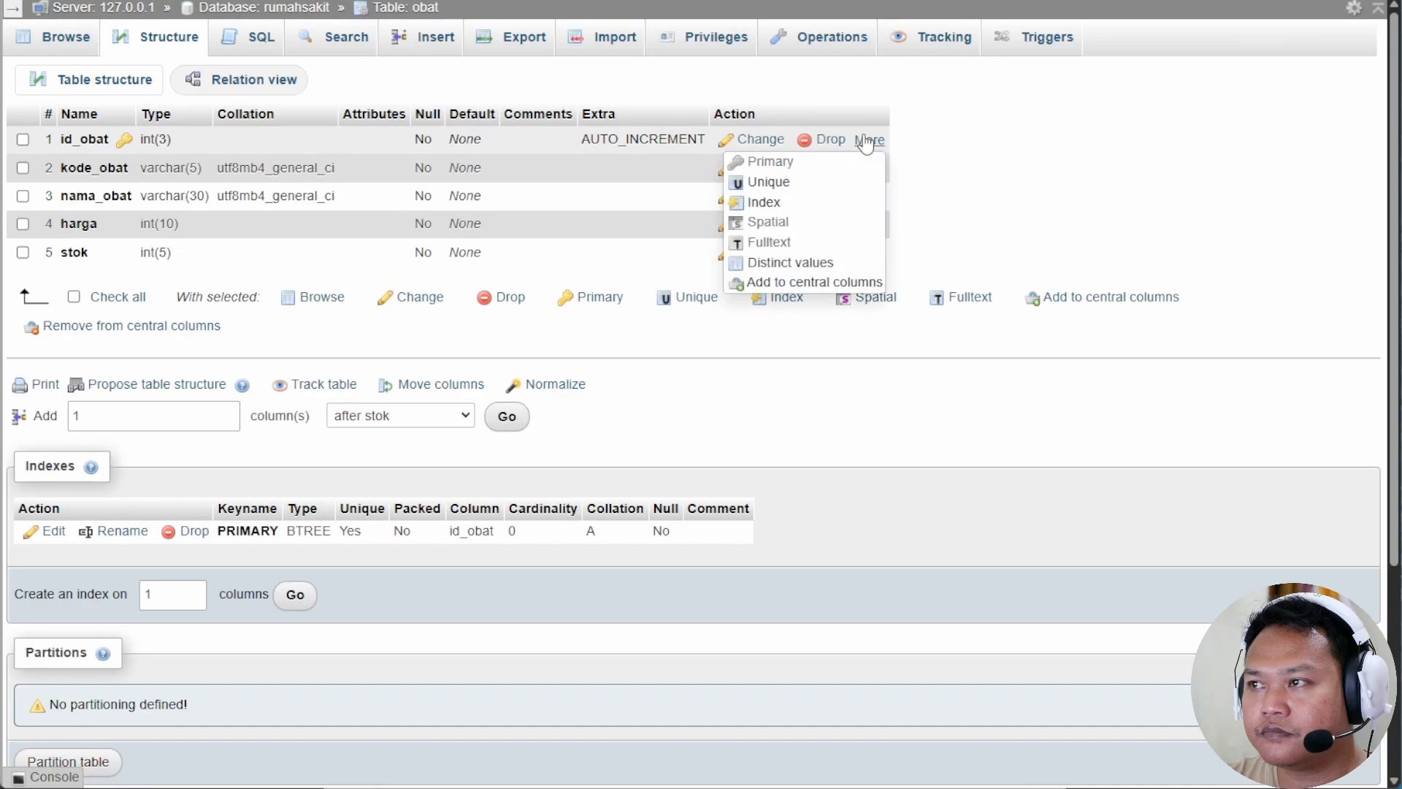
click(764, 203)
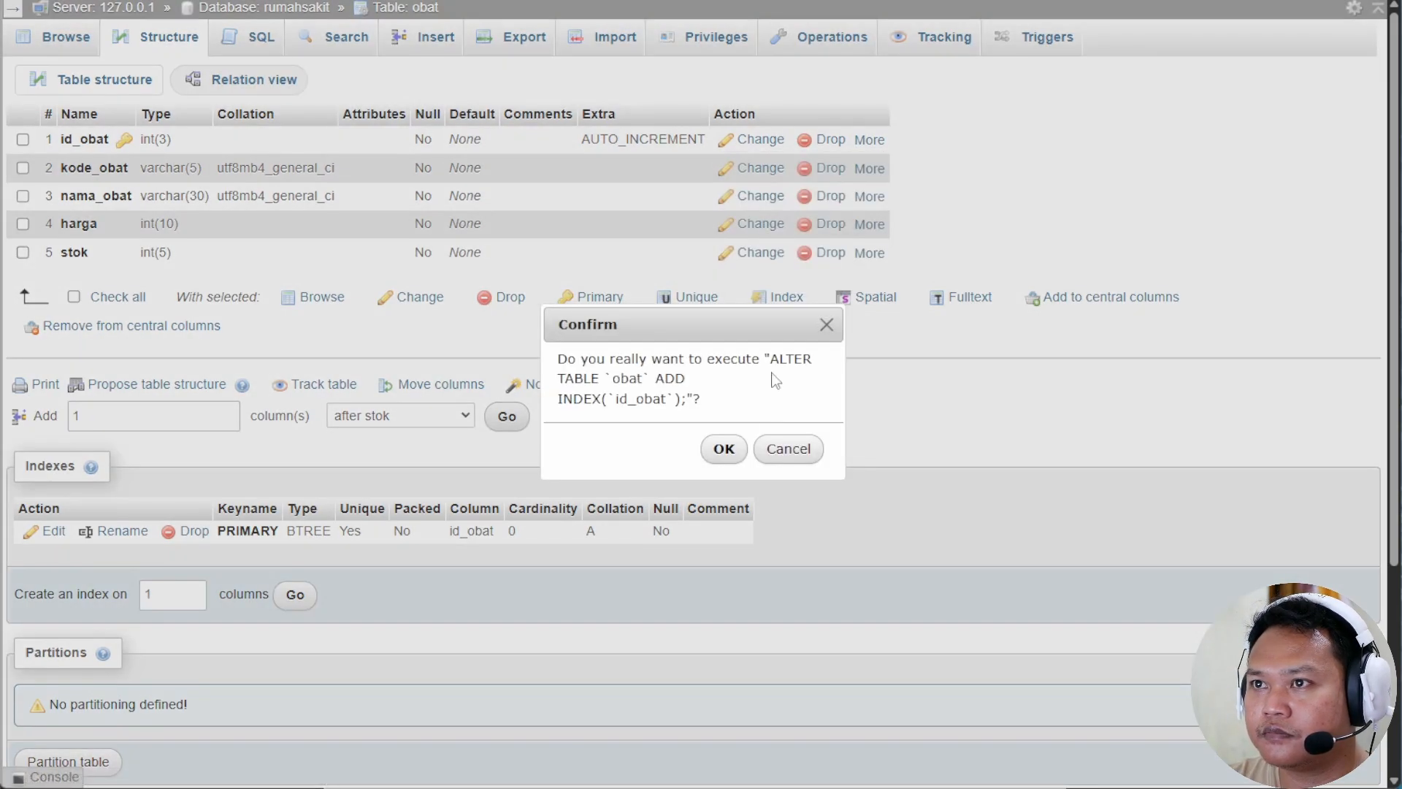
click(723, 448)
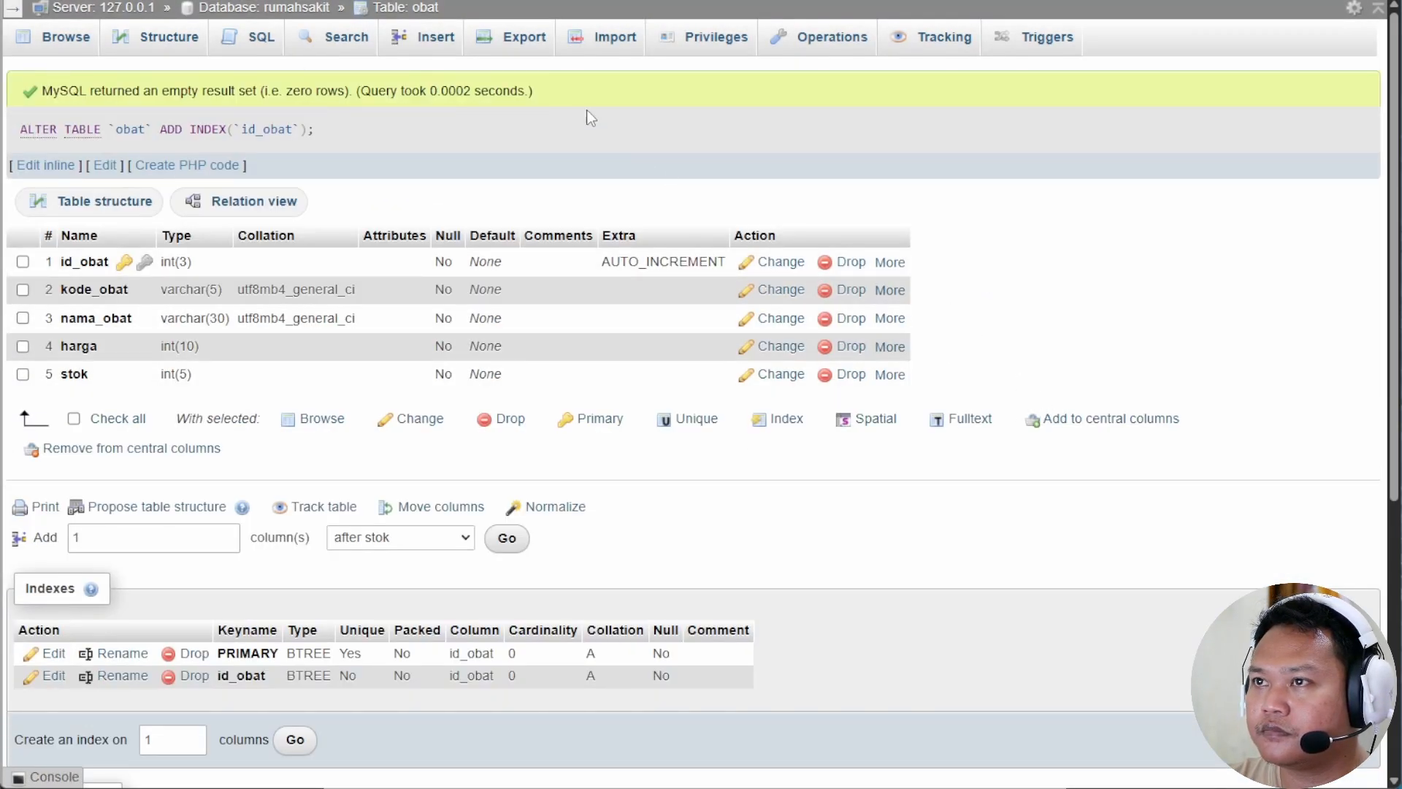
Add indexes on transaksi_obat's id_transaksi, id_pasien and id_obat columns.
click(316, 14)
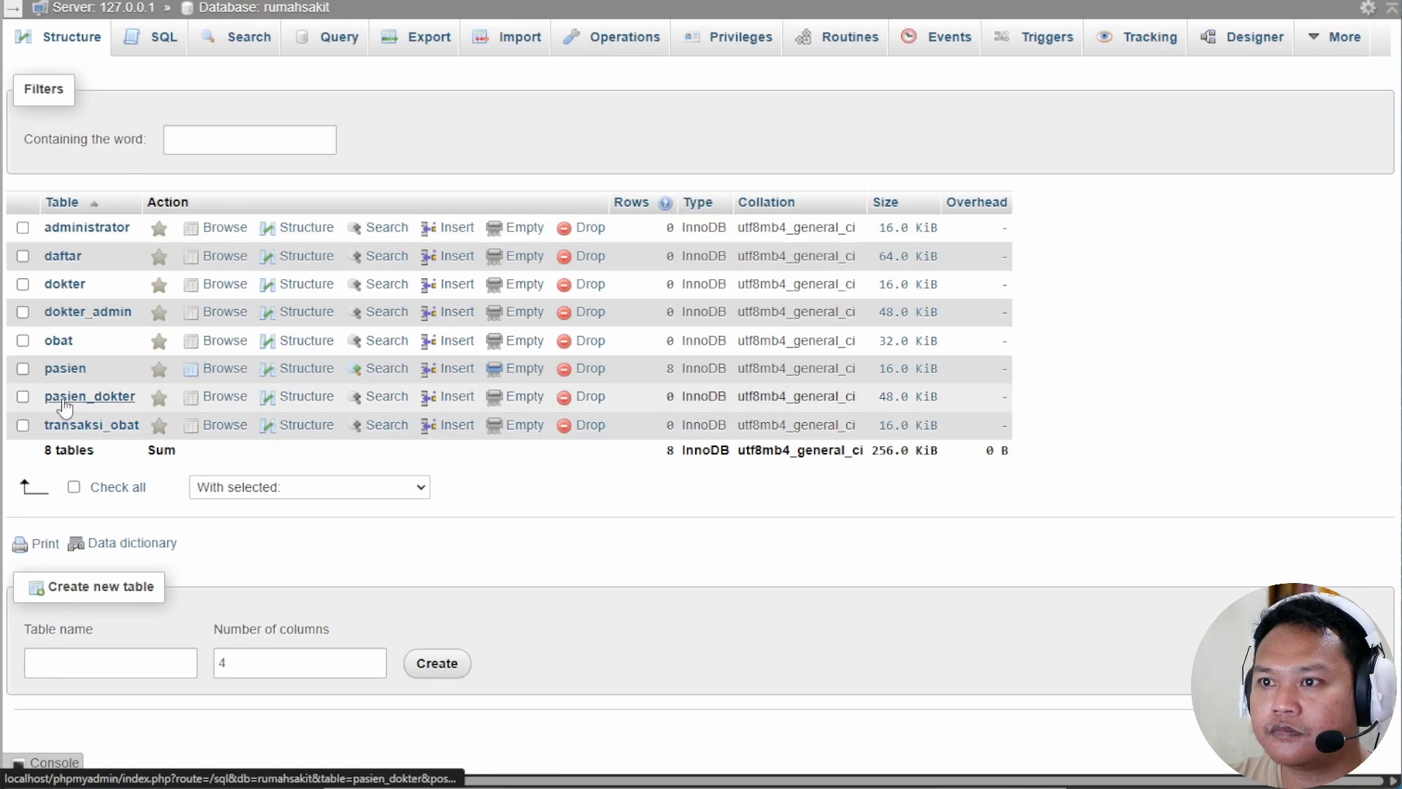
click(80, 423)
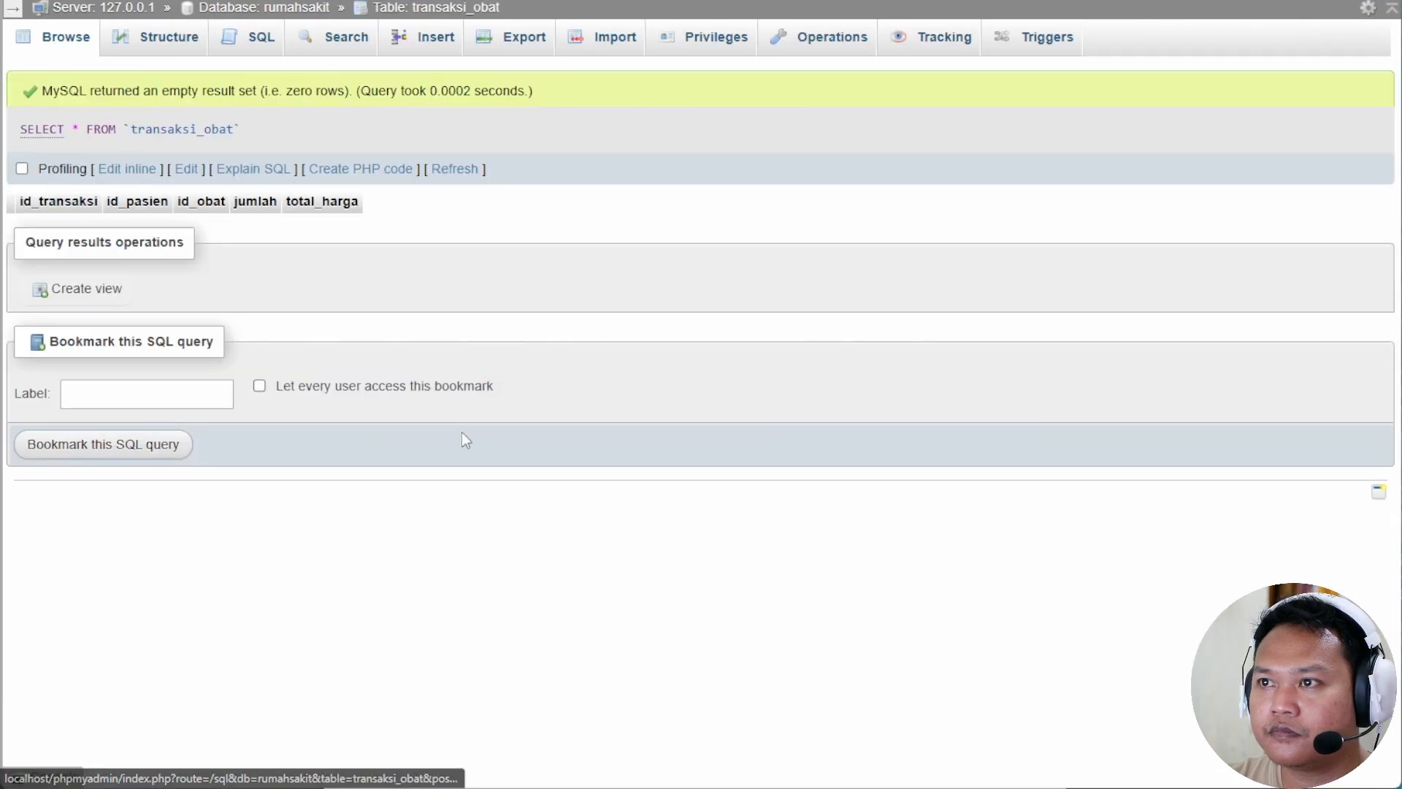
click(182, 42)
mouse_move(811, 139)
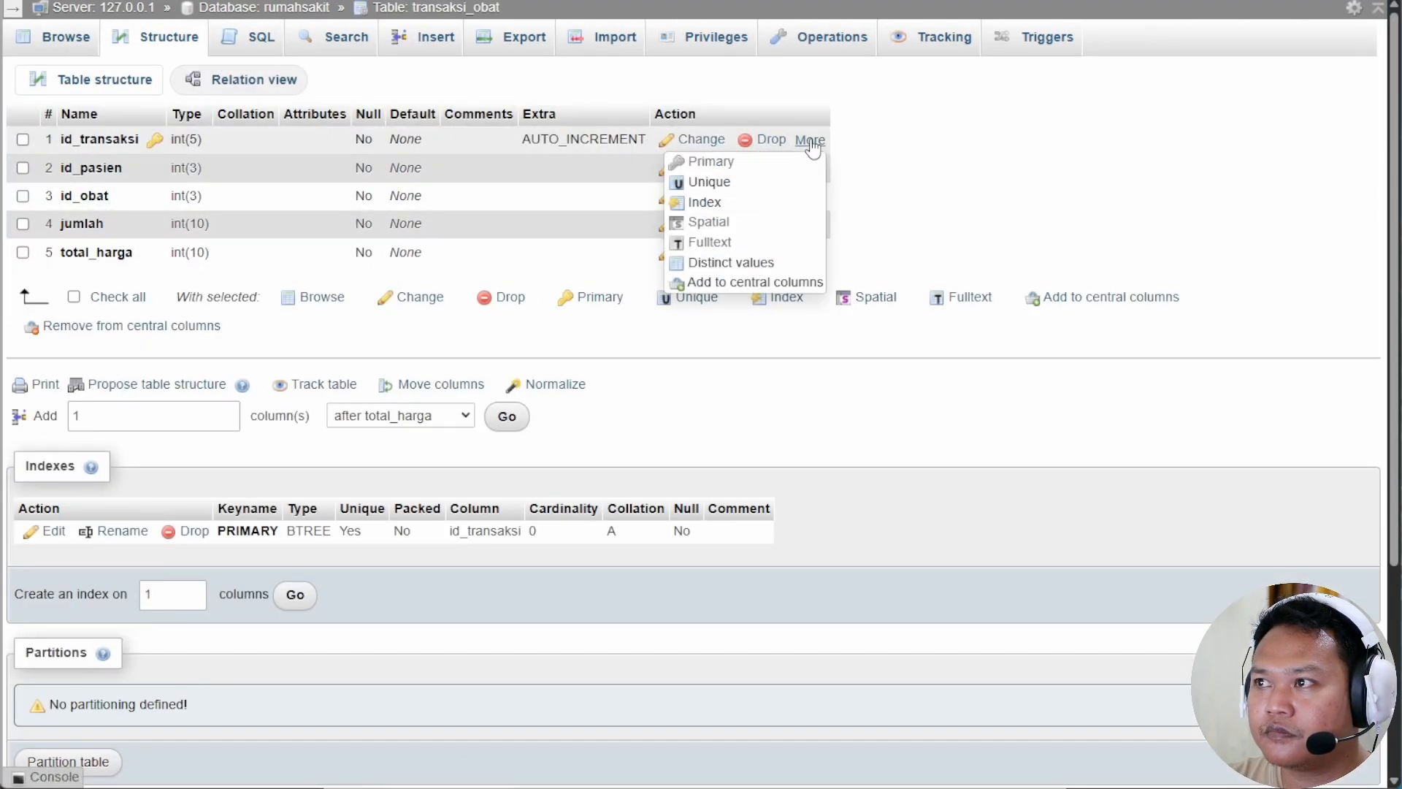
click(730, 199)
click(724, 448)
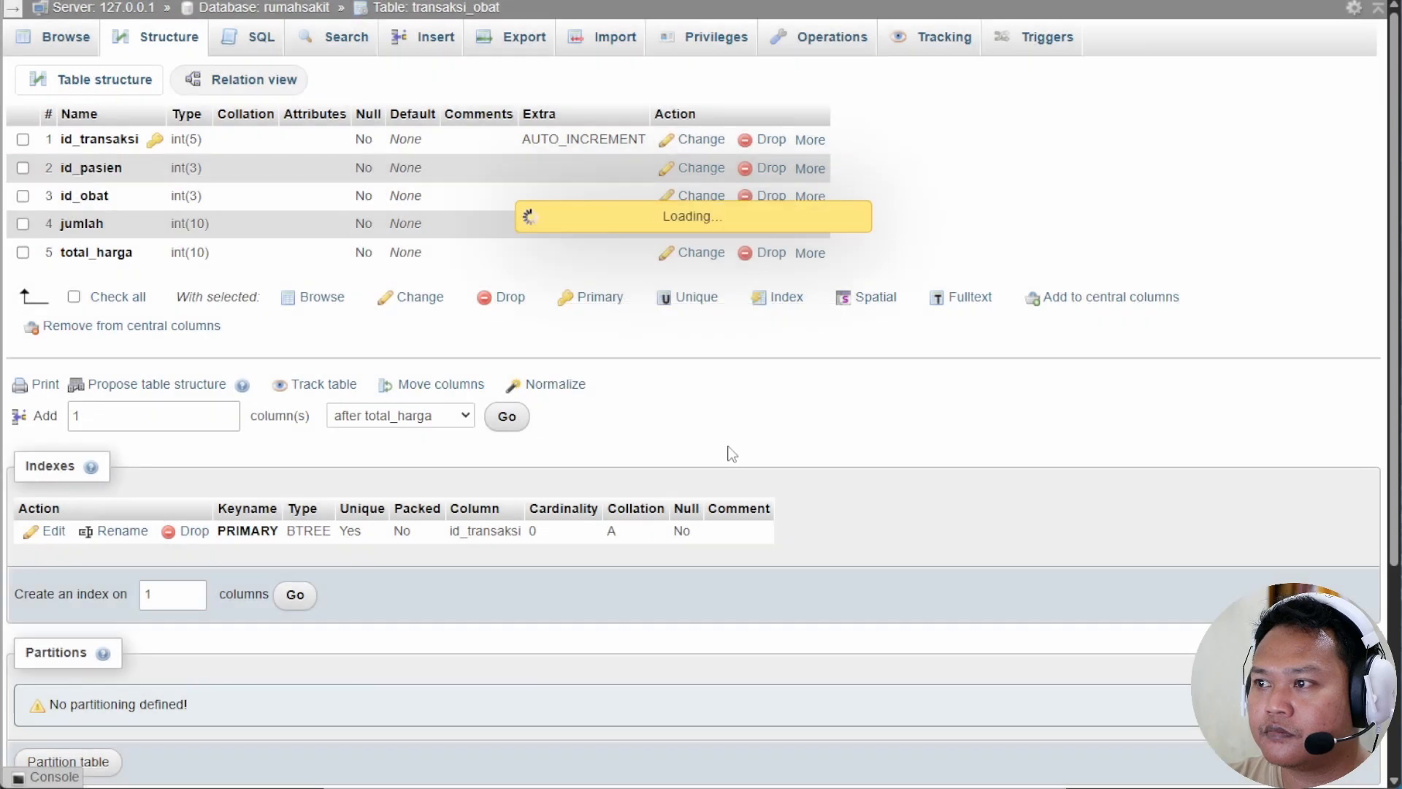
mouse_move(830, 296)
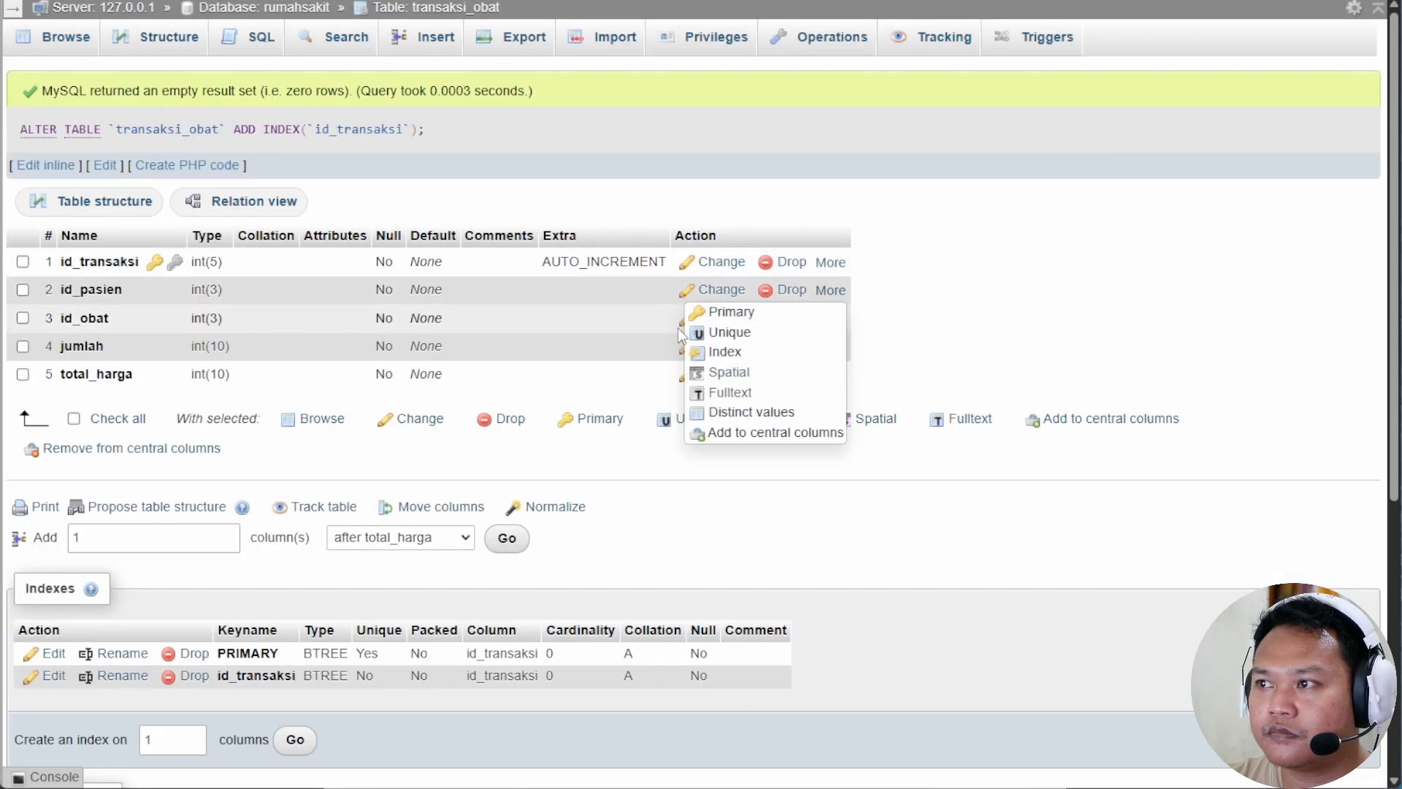
click(730, 349)
click(712, 444)
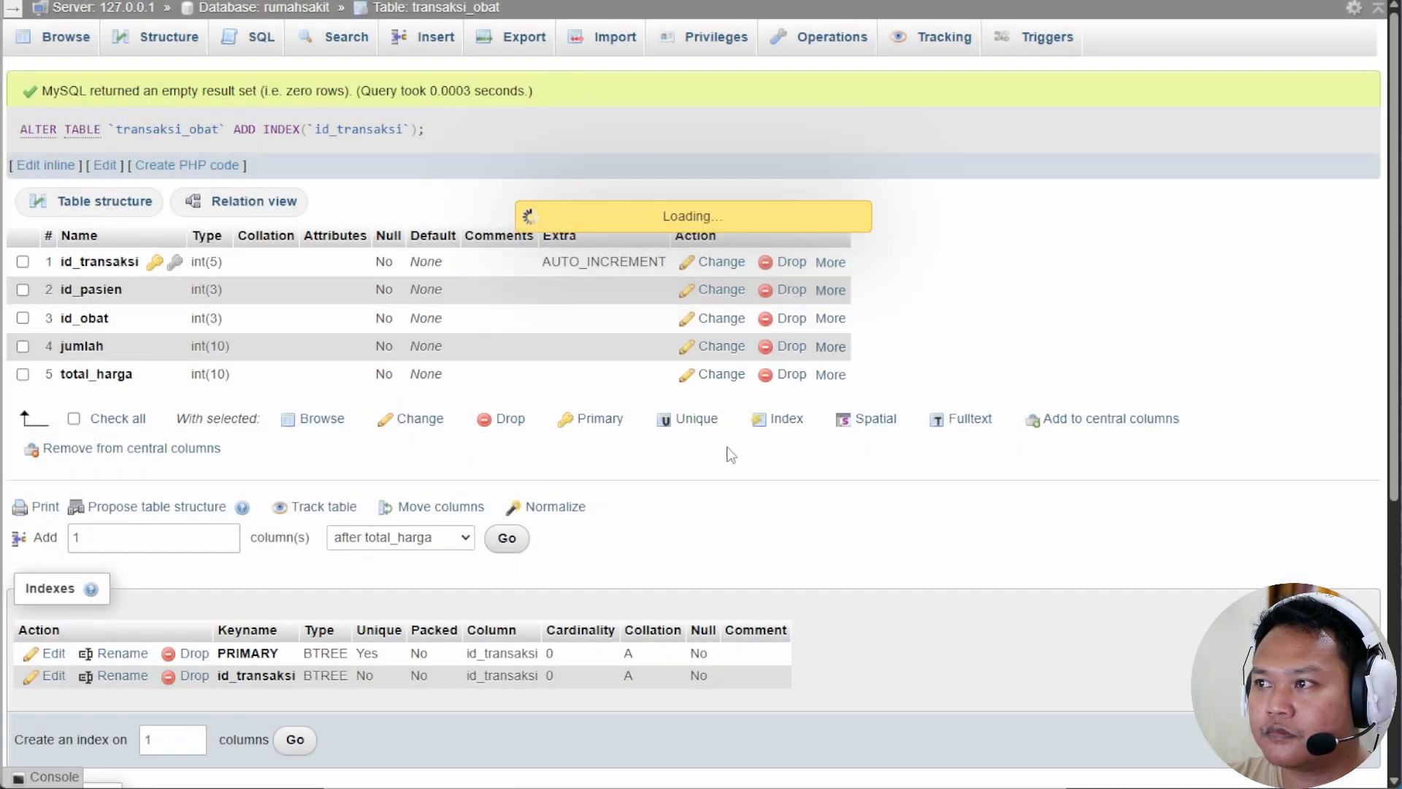
mouse_move(836, 330)
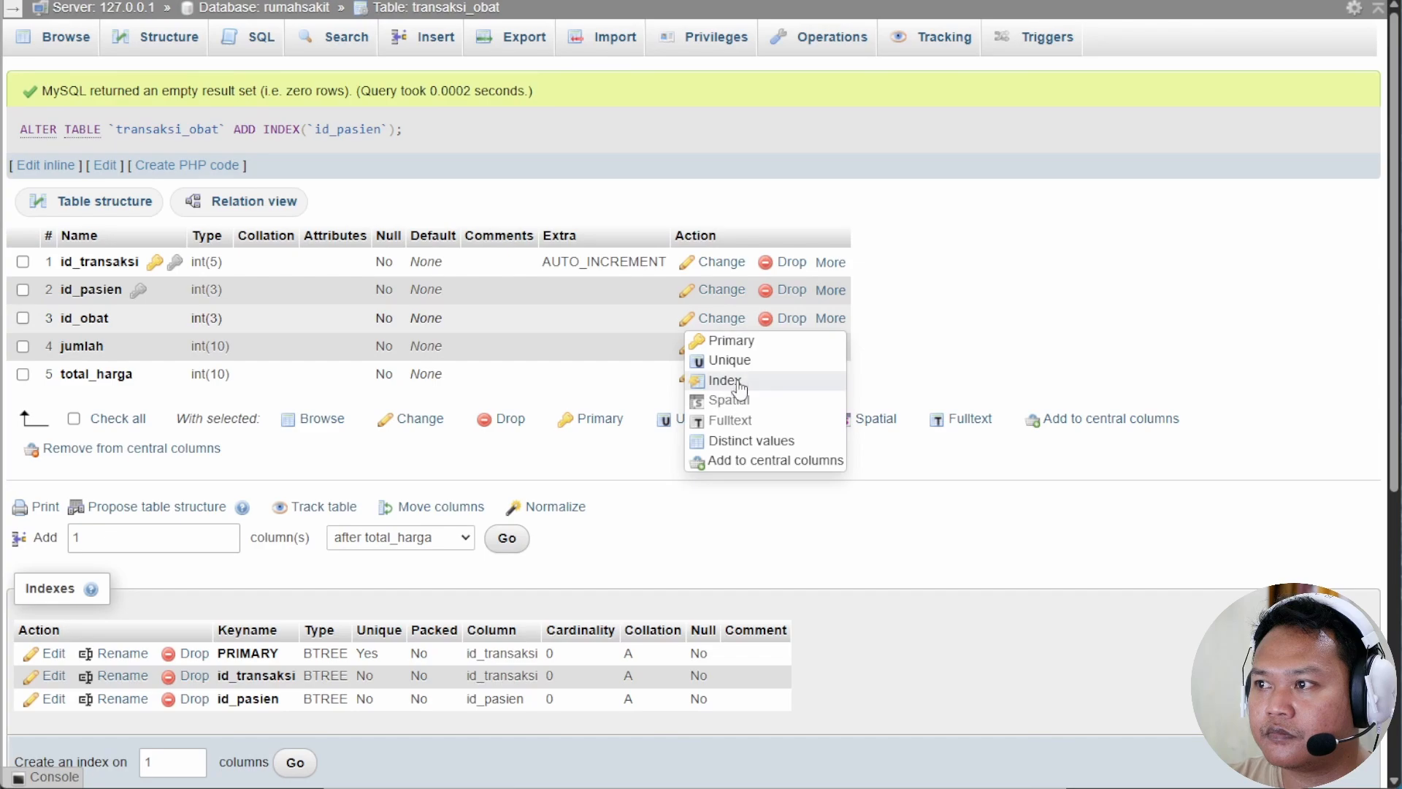
click(730, 376)
click(724, 448)
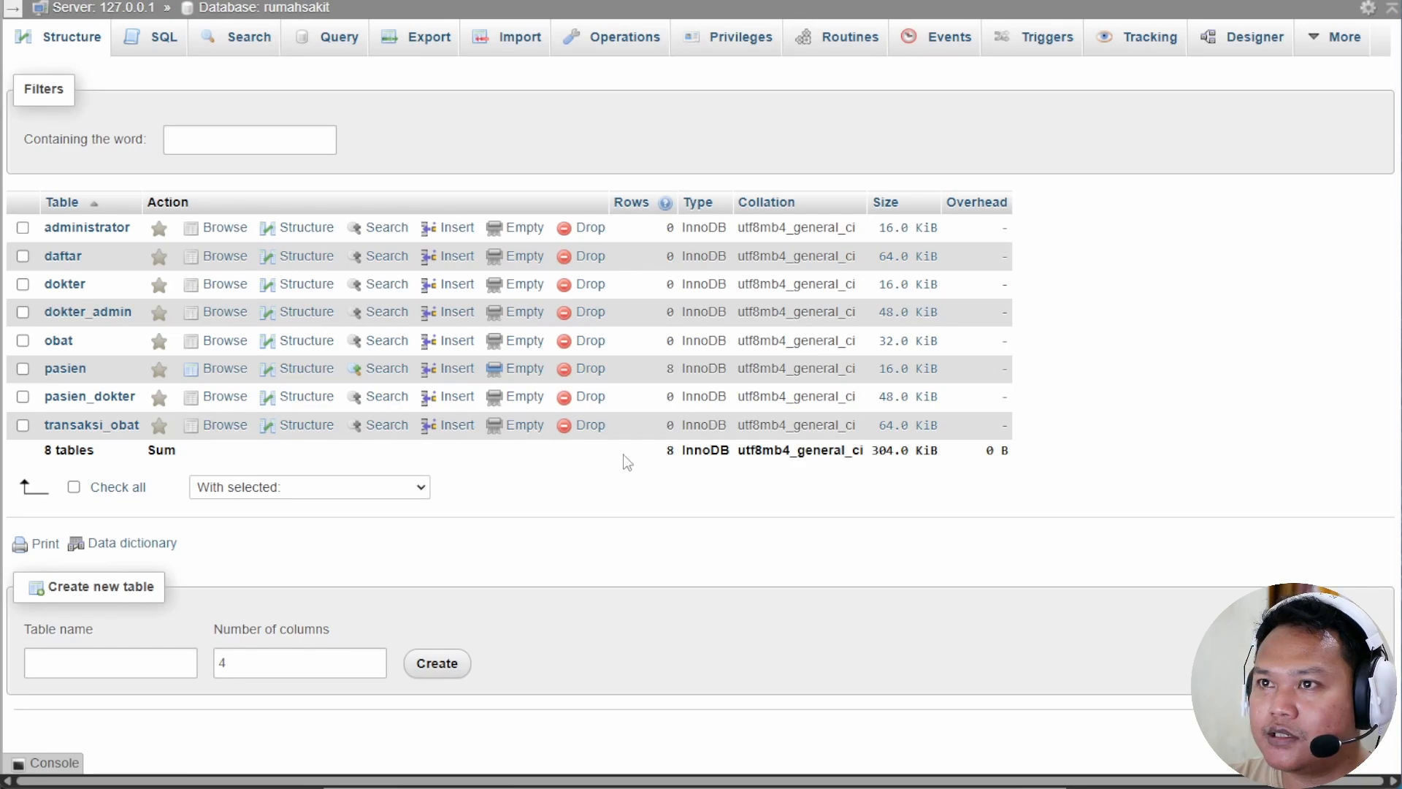
Add the obat and transaksi_obat tables to the Designer diagram and position them.
click(1242, 41)
click(106, 113)
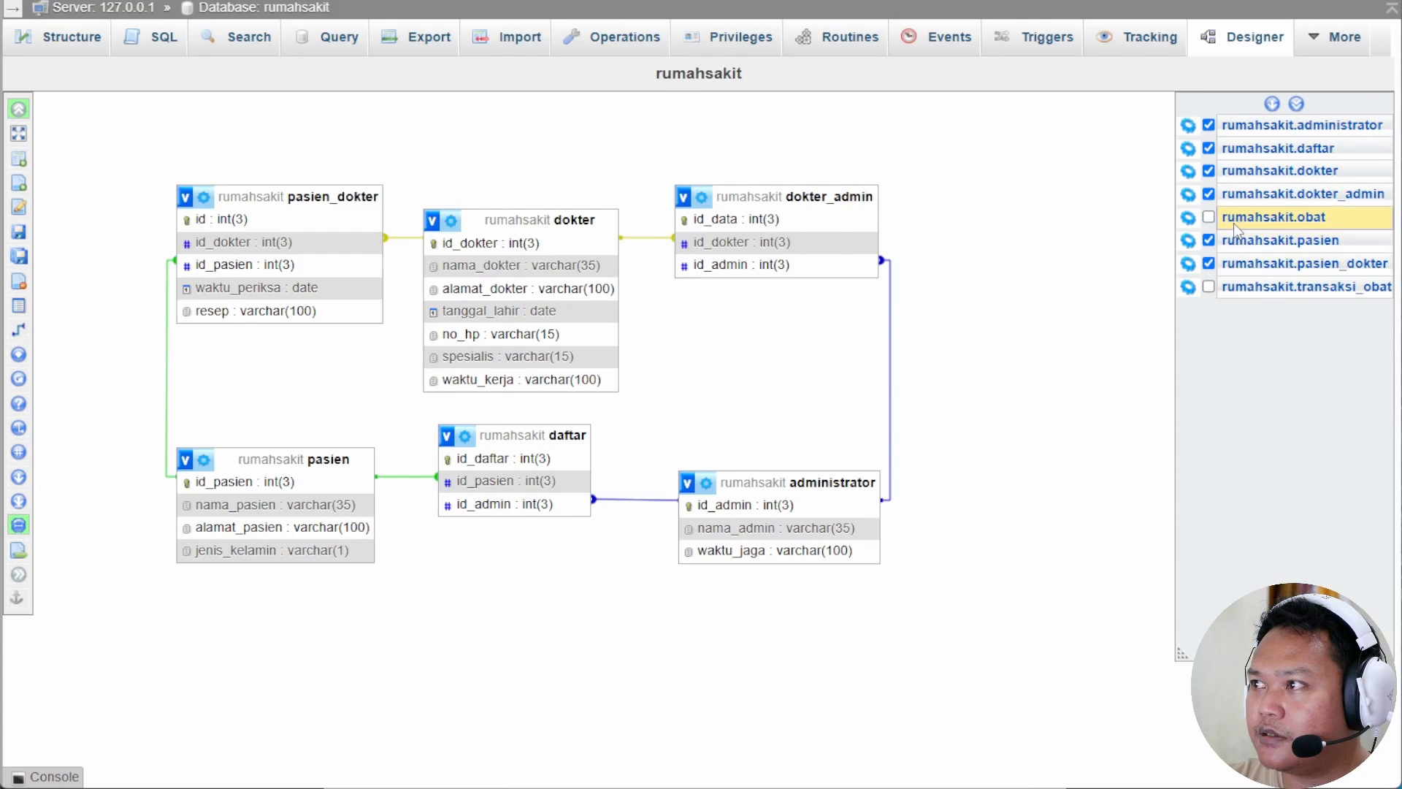
click(1209, 217)
click(1208, 287)
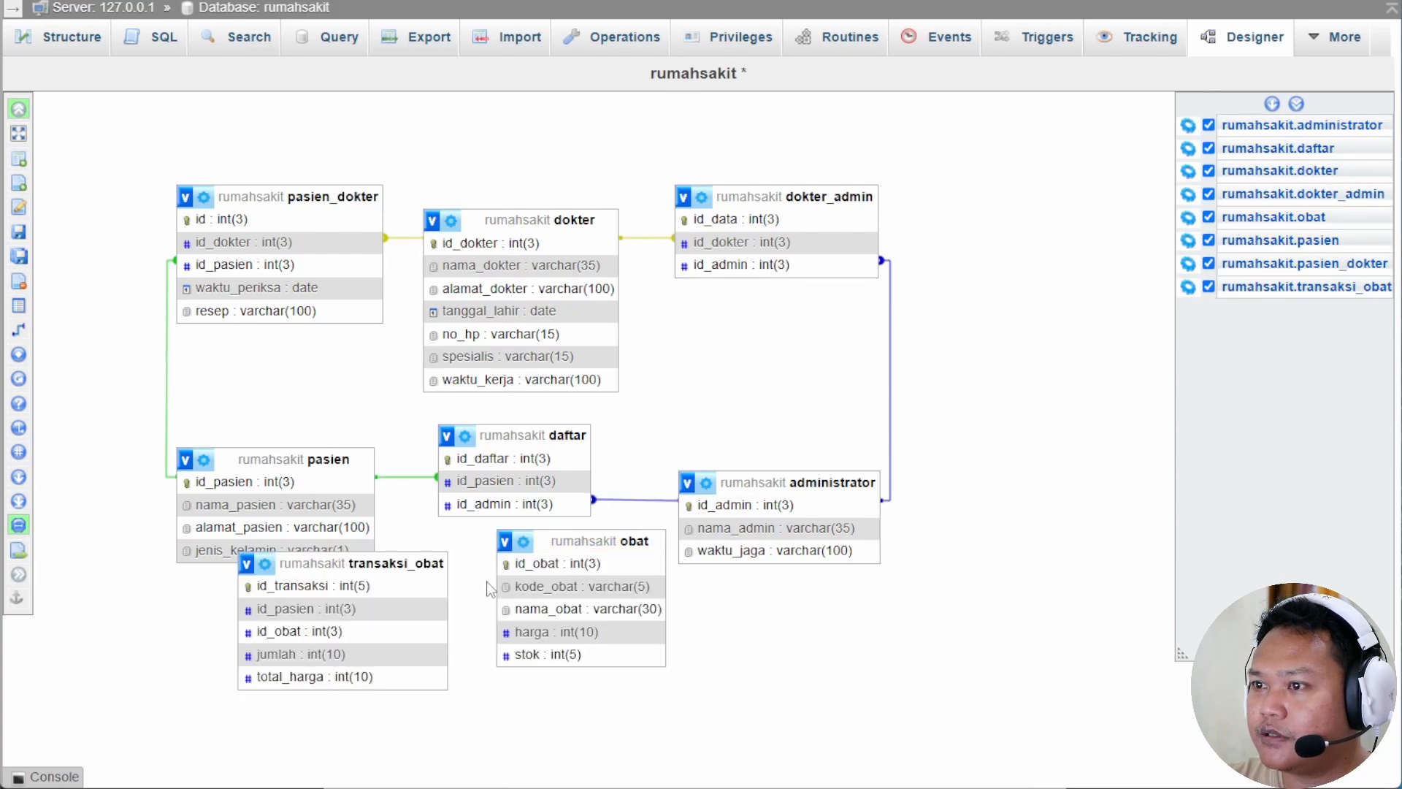
drag(599, 540, 892, 582)
drag(438, 555, 969, 496)
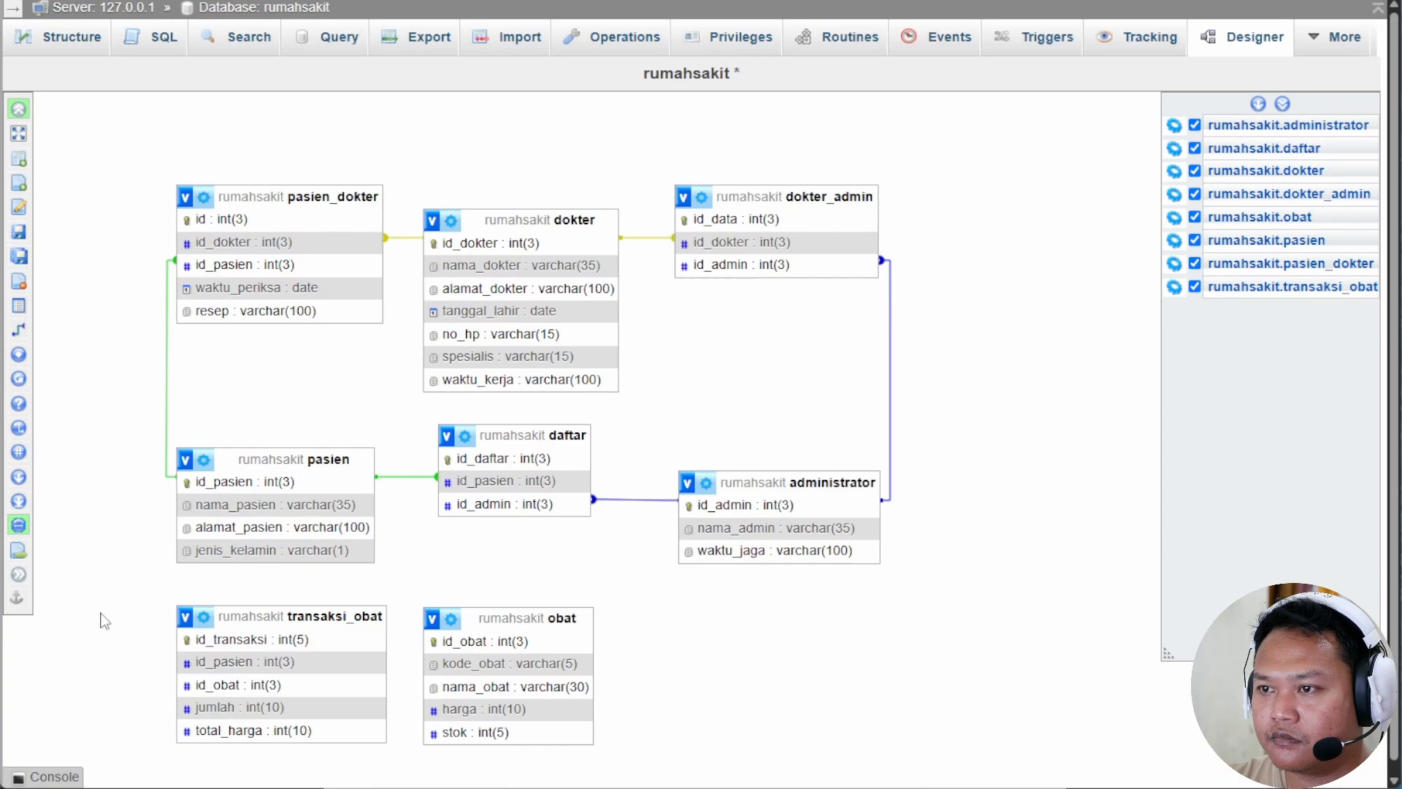
Create the relationship from transaksi_obat.id_obat to obat.id_obat, then return to the rumahsakit table list.
mouse_move(34, 332)
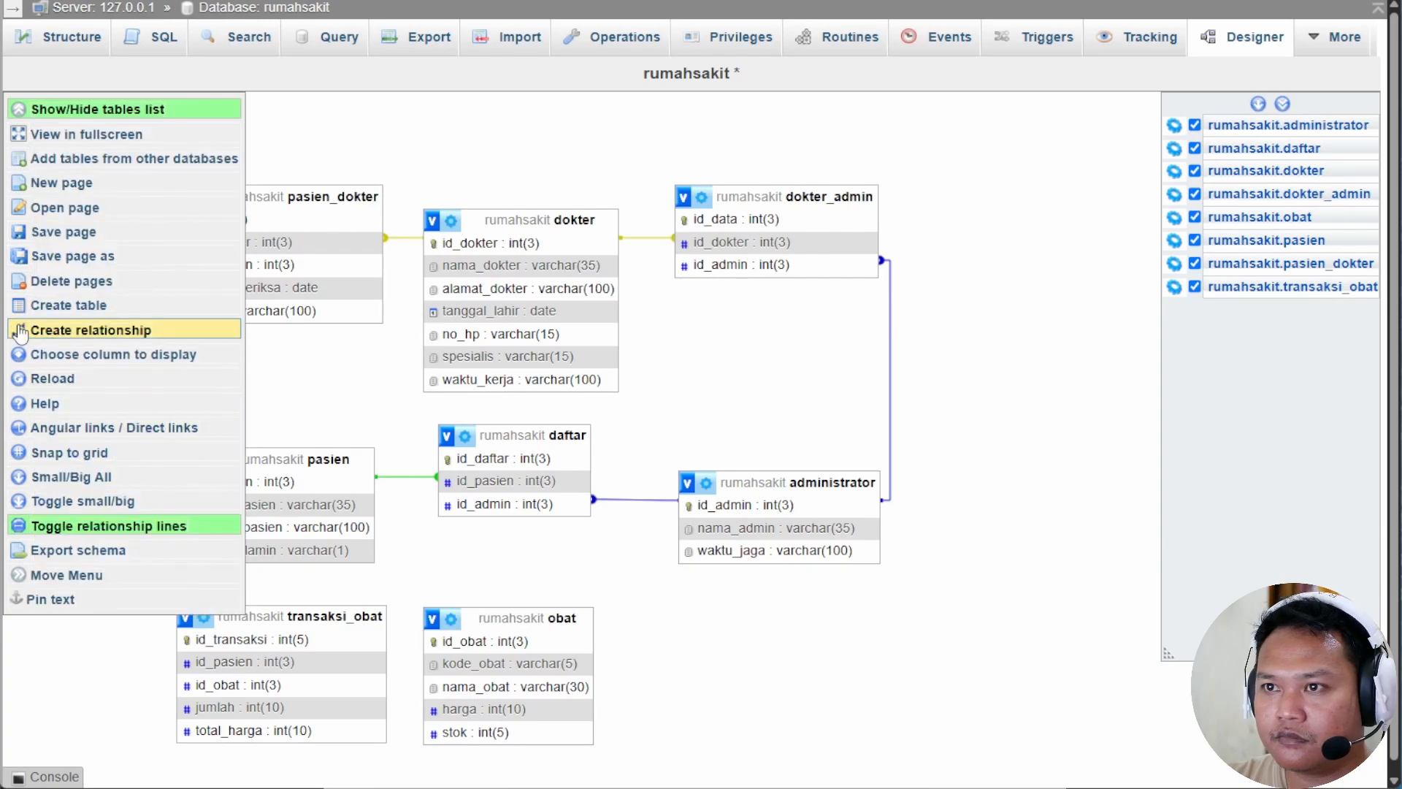
click(35, 333)
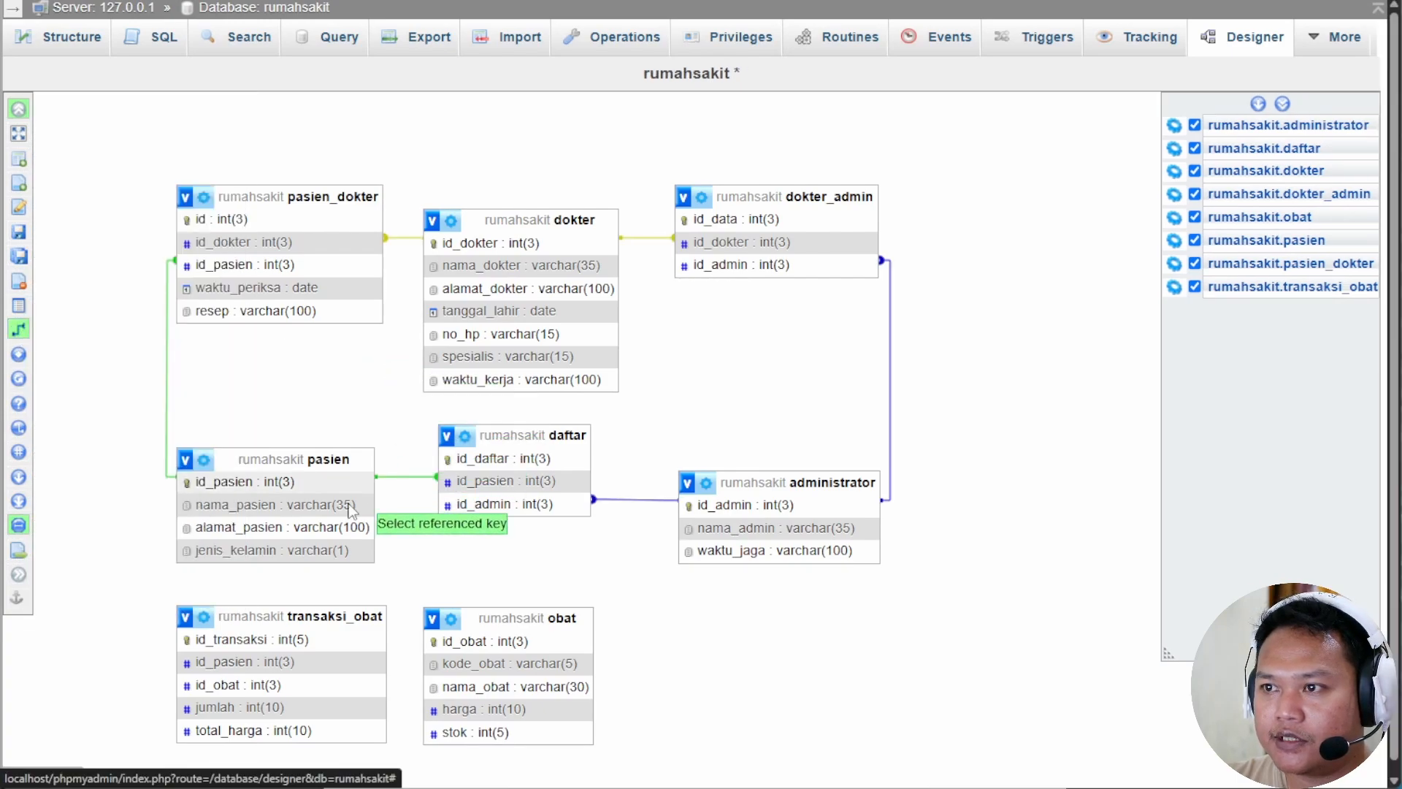
click(219, 482)
click(235, 663)
click(1007, 681)
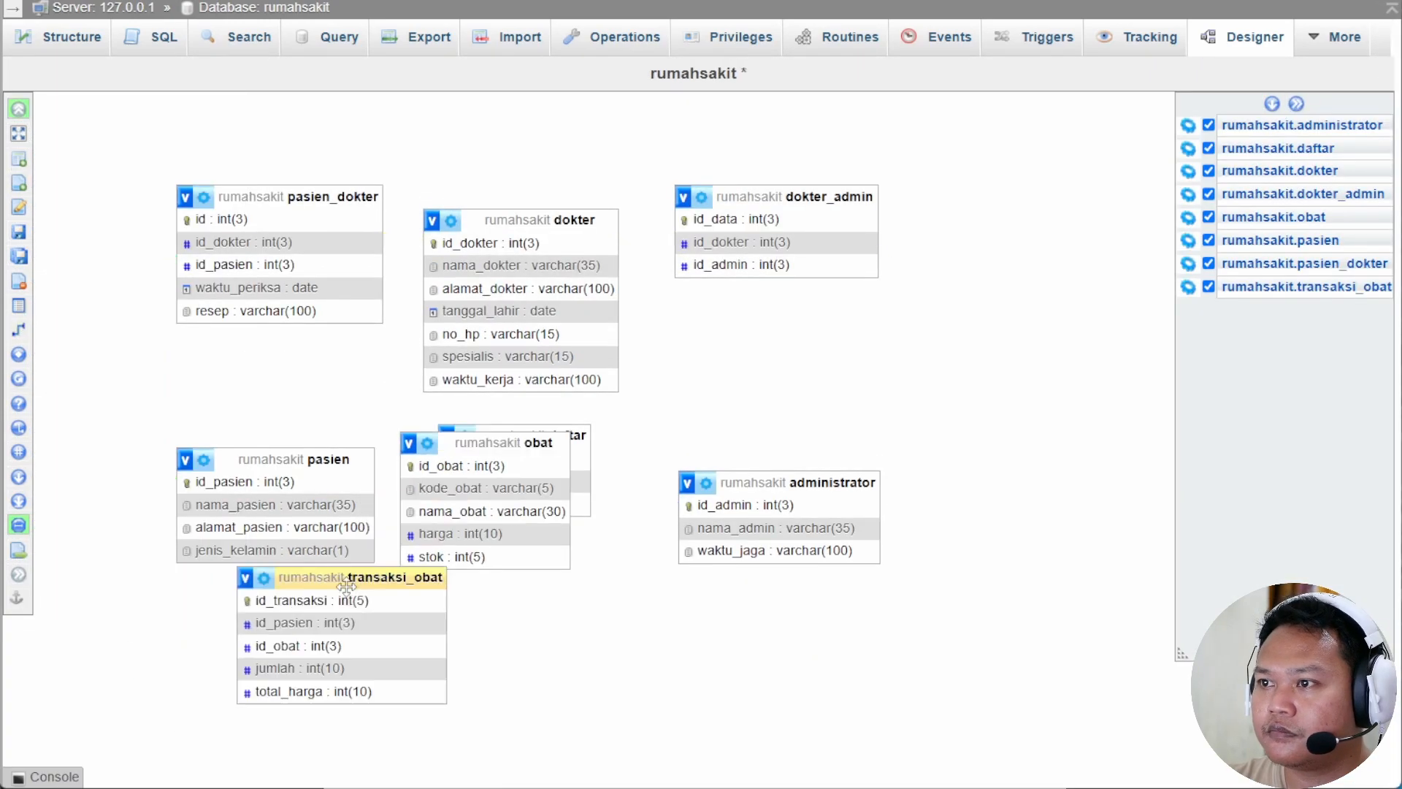
drag(407, 584, 330, 625)
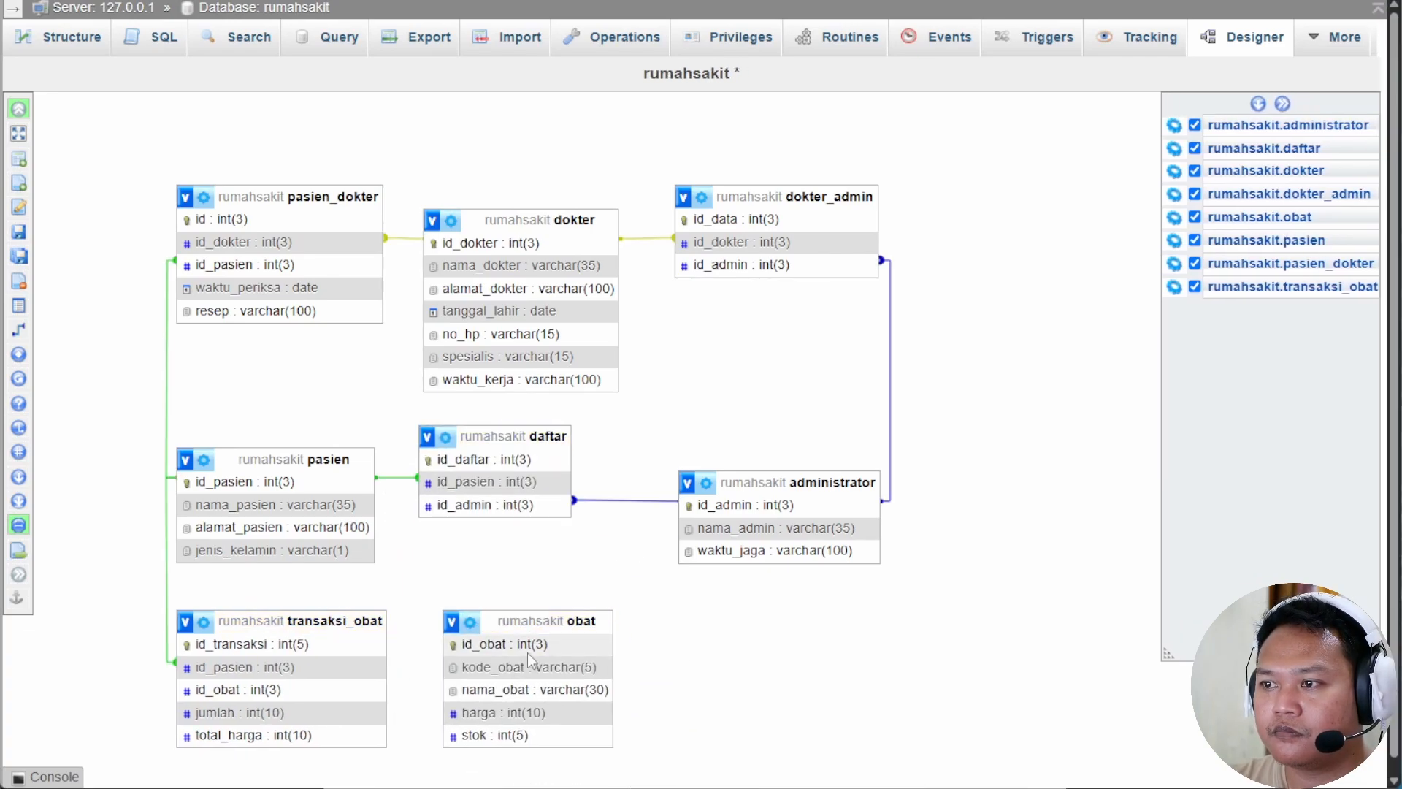
click(34, 332)
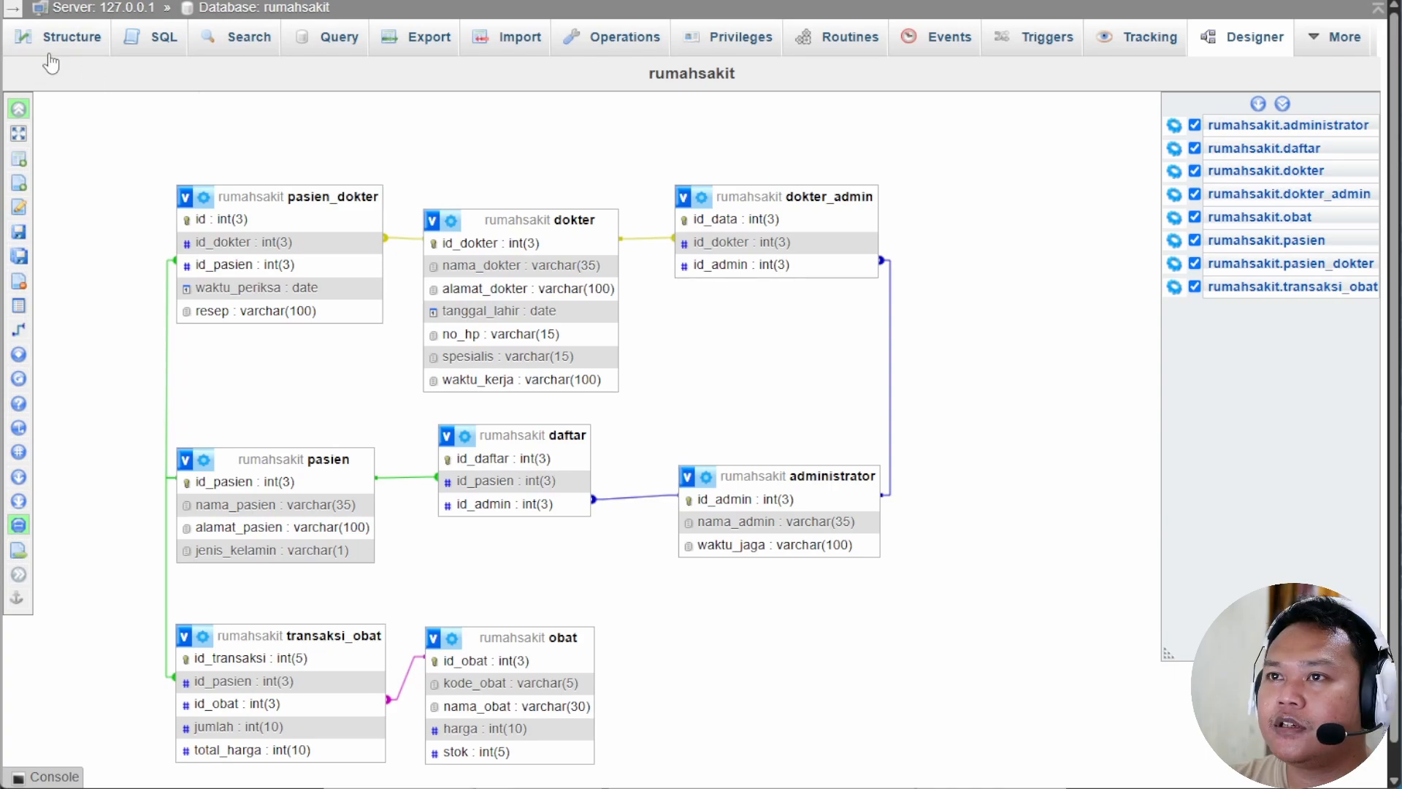
click(255, 9)
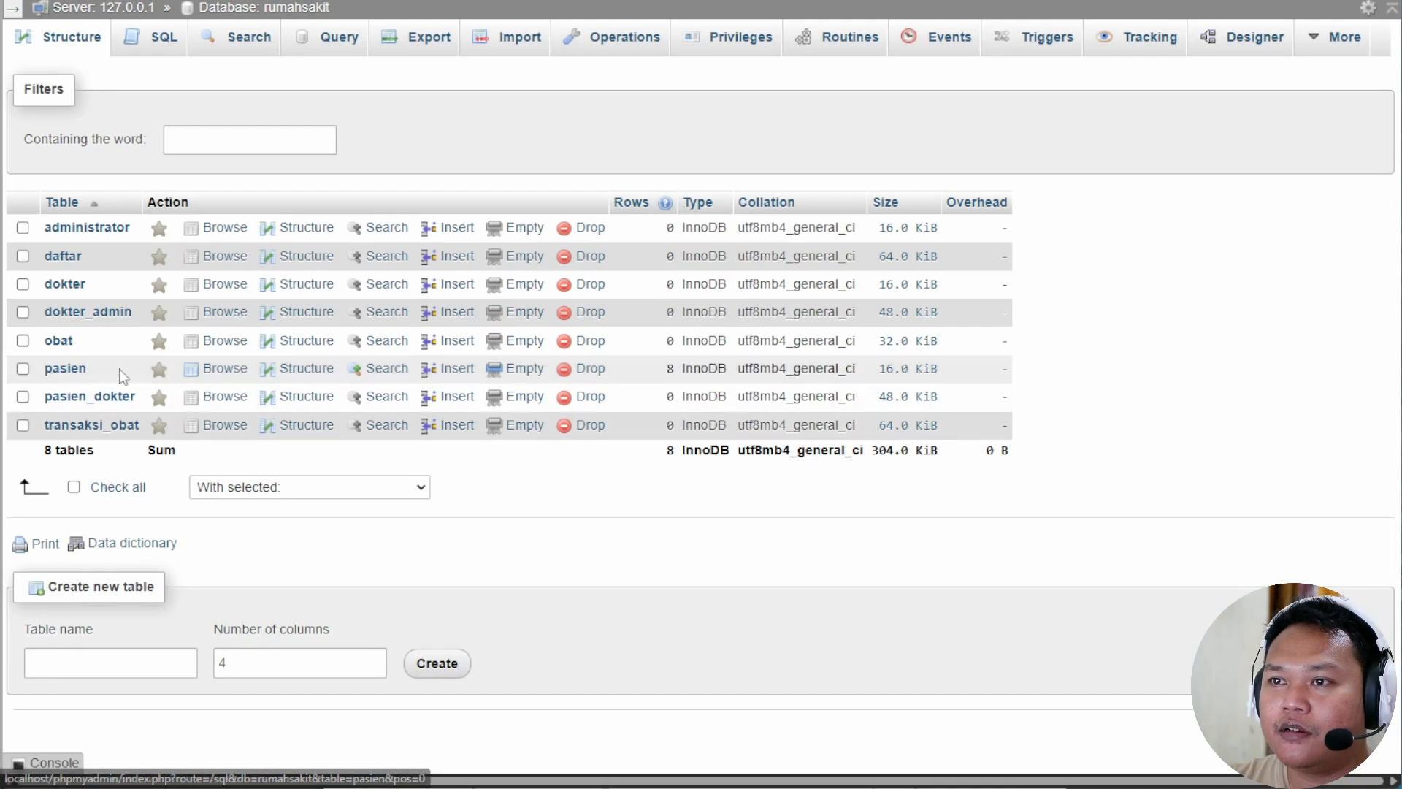
In obat's Insert form, enter the first medicine Amikacin with price 20000 and stock 10.
click(62, 342)
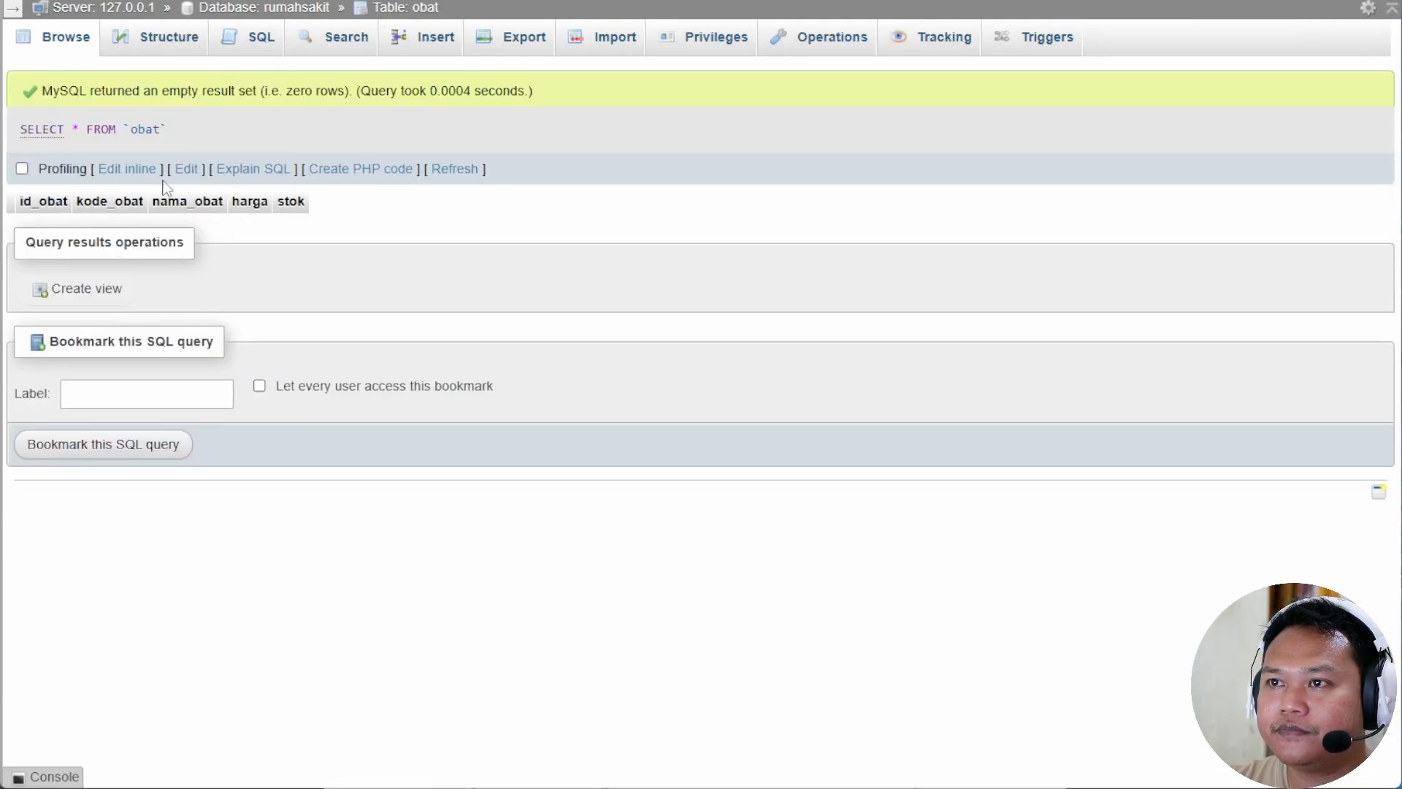
click(431, 38)
scroll(159, 780, down, 3)
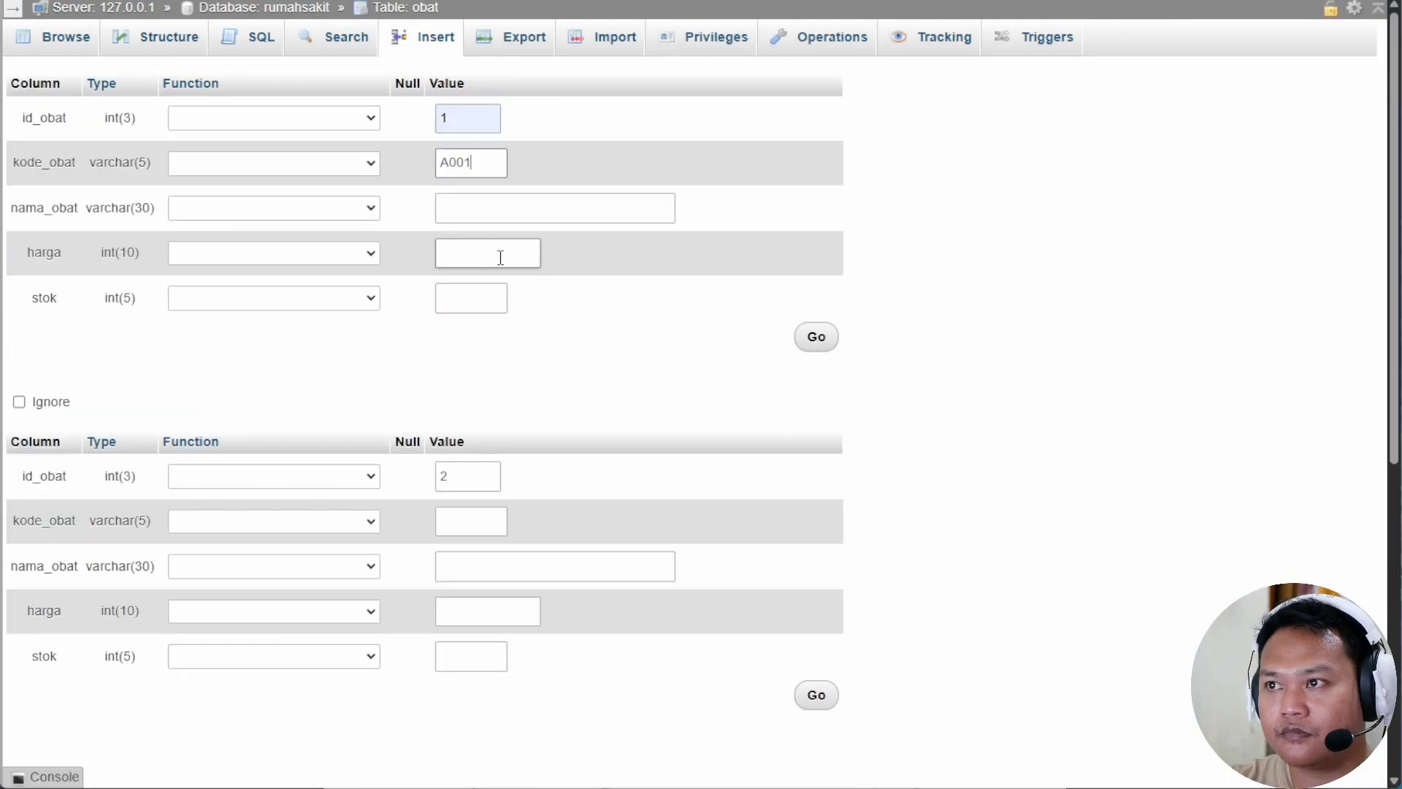
click(495, 208)
text(Amikaxcin)
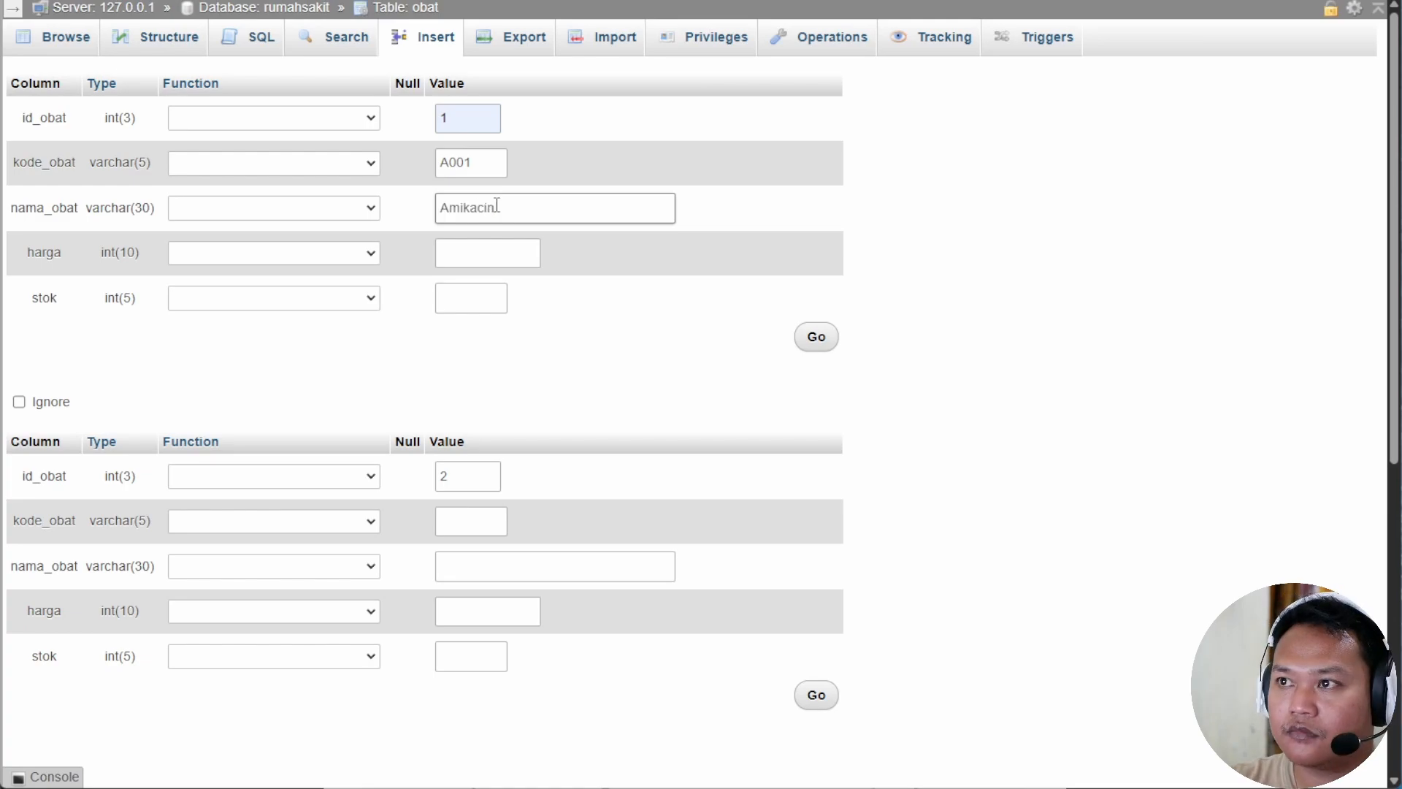
click(488, 252)
text(20000)
click(479, 289)
text(10)
Enter the second and third medicines: A002 Amoxilin with stock 20, and A003 Betadine.
click(469, 520)
text(A002)
click(517, 567)
text(Amoxilin)
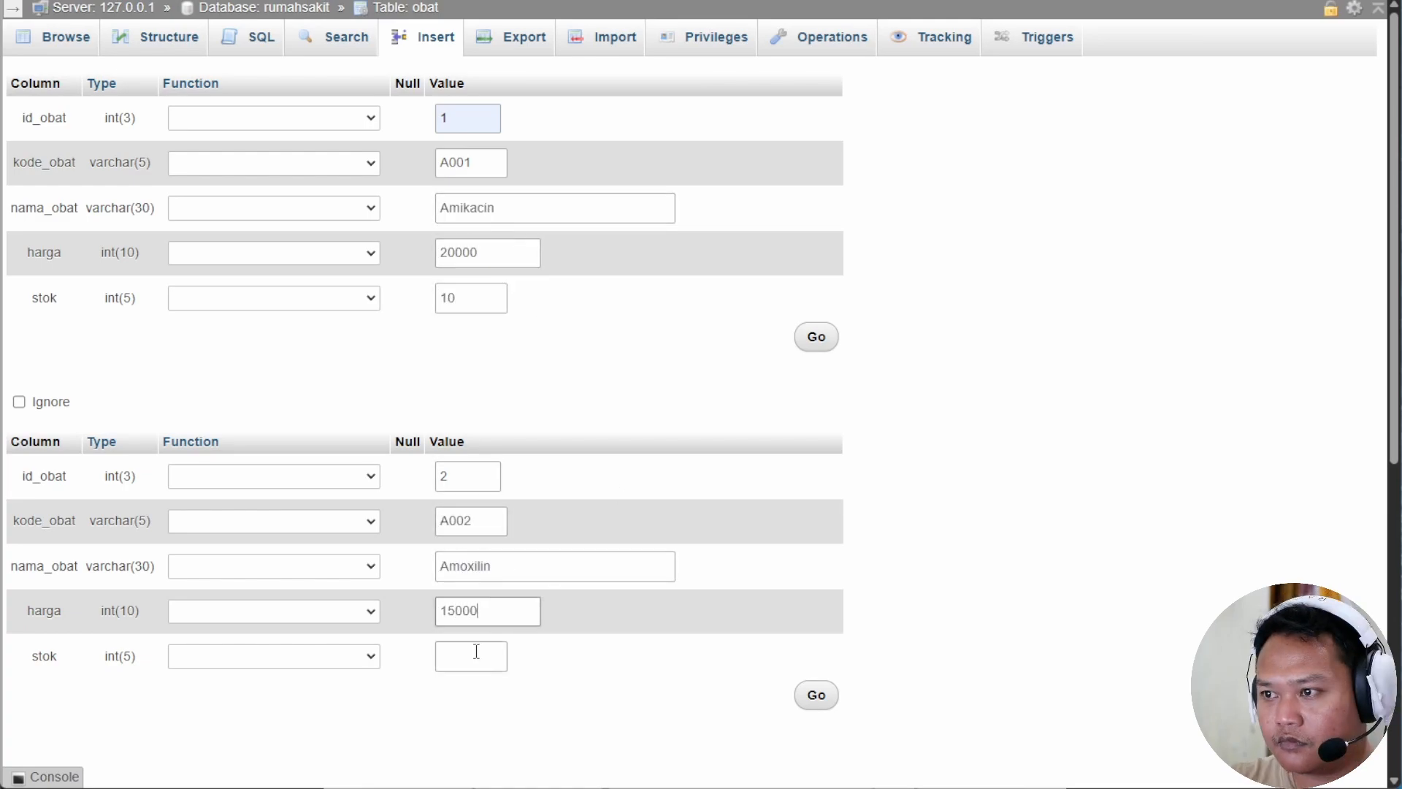
click(476, 652)
text(20)
scroll(476, 651, down, 5)
click(478, 527)
text(A003)
click(530, 573)
text(Betadine)
click(480, 613)
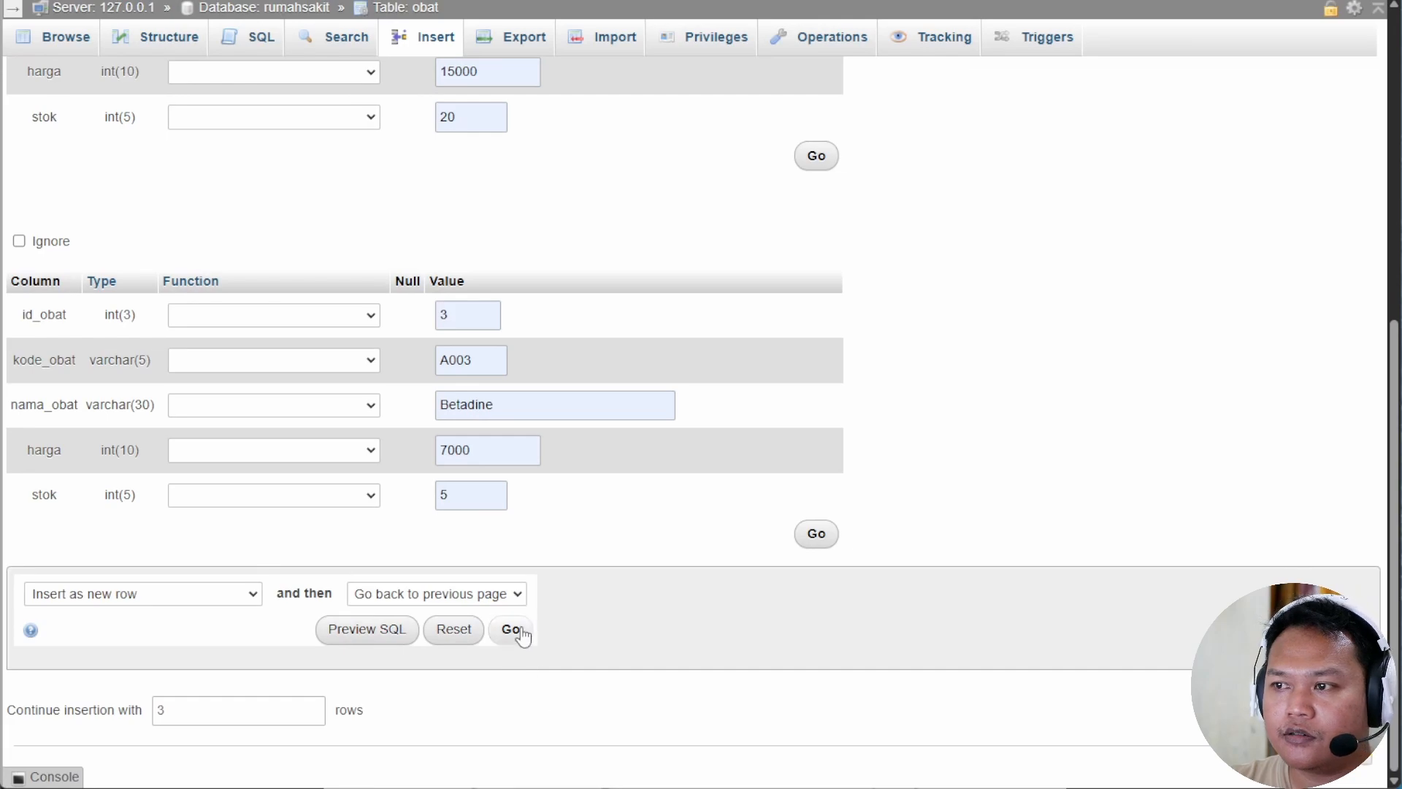
Save the three obat rows, browse them, and return to the rumahsakit table list.
click(519, 629)
scroll(650, 511, down, 1)
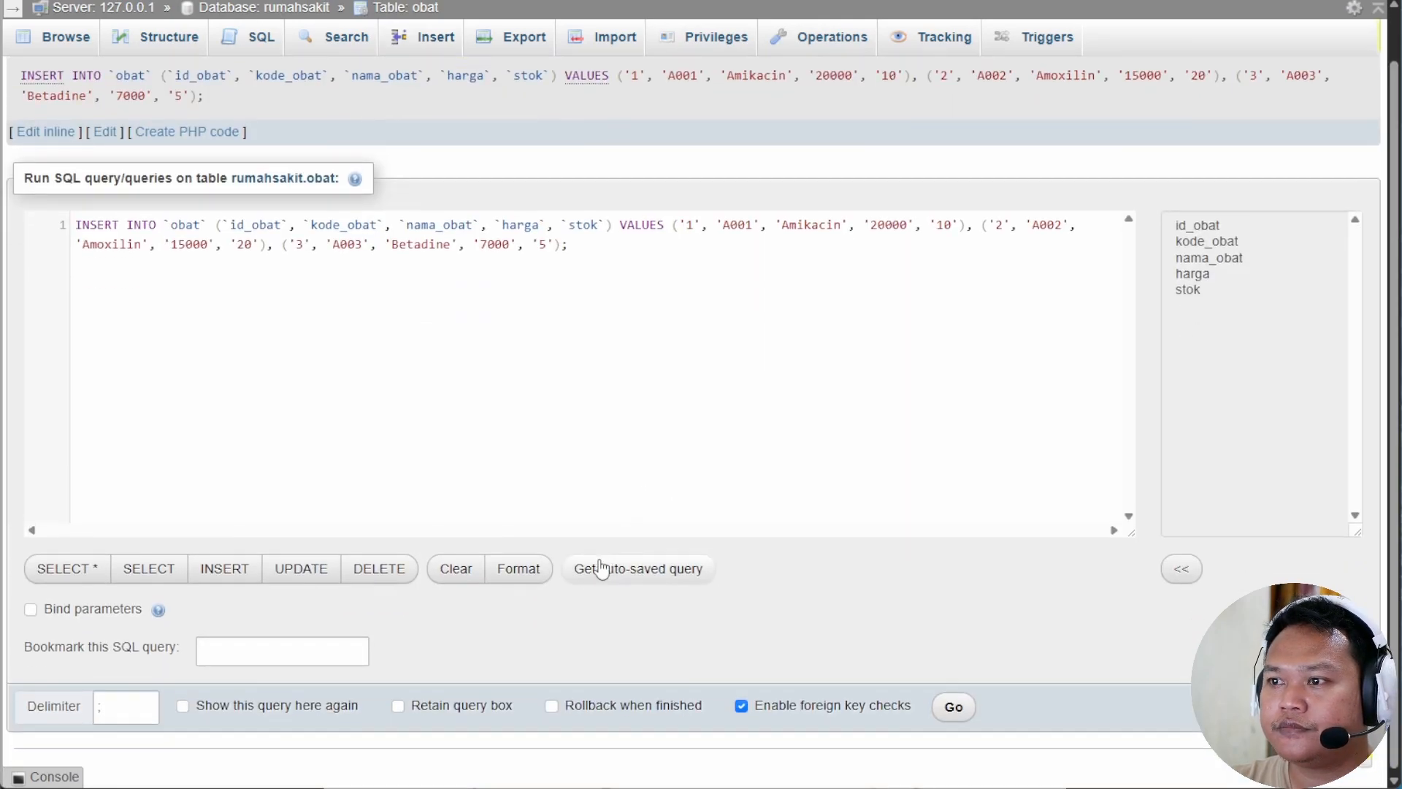
scroll(596, 567, up, 1)
click(65, 48)
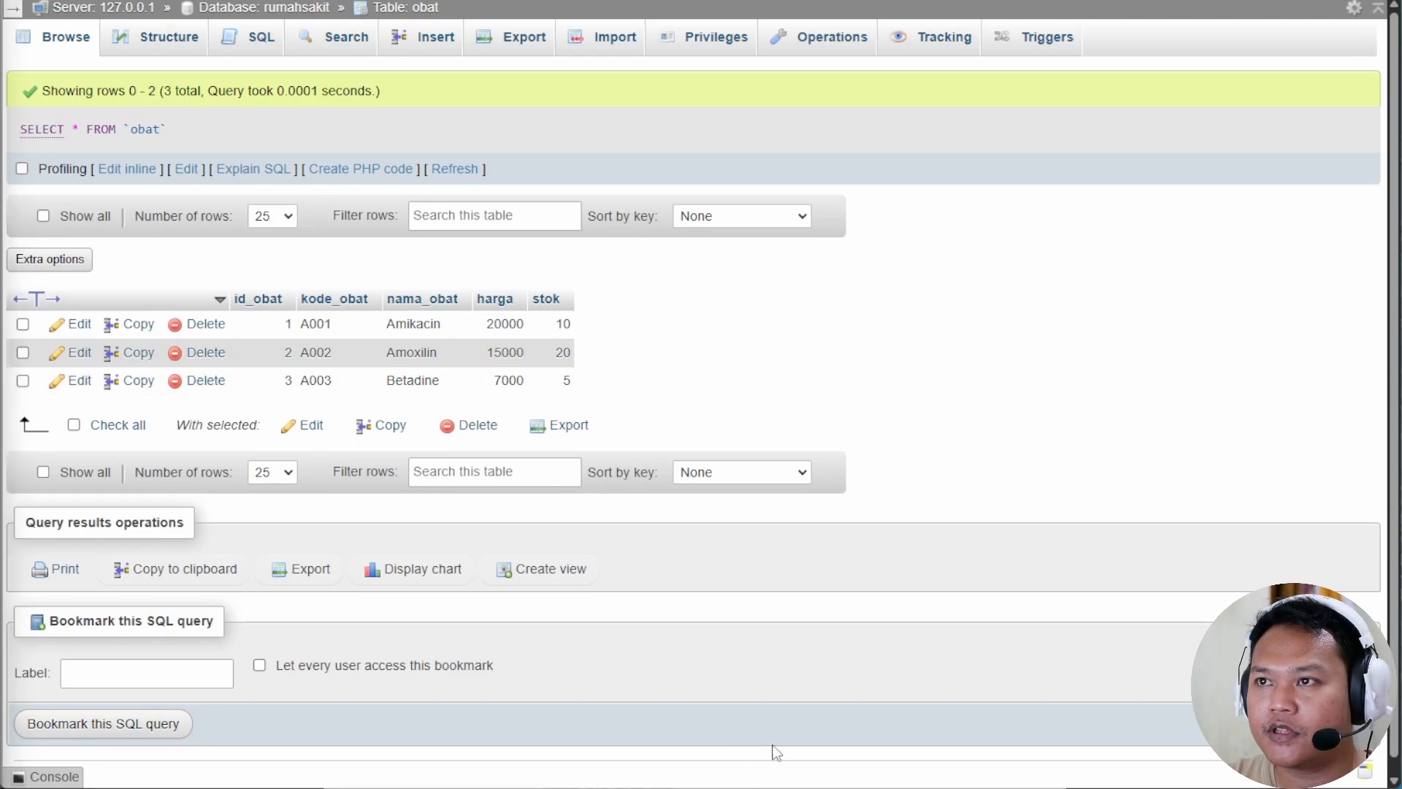
click(299, 9)
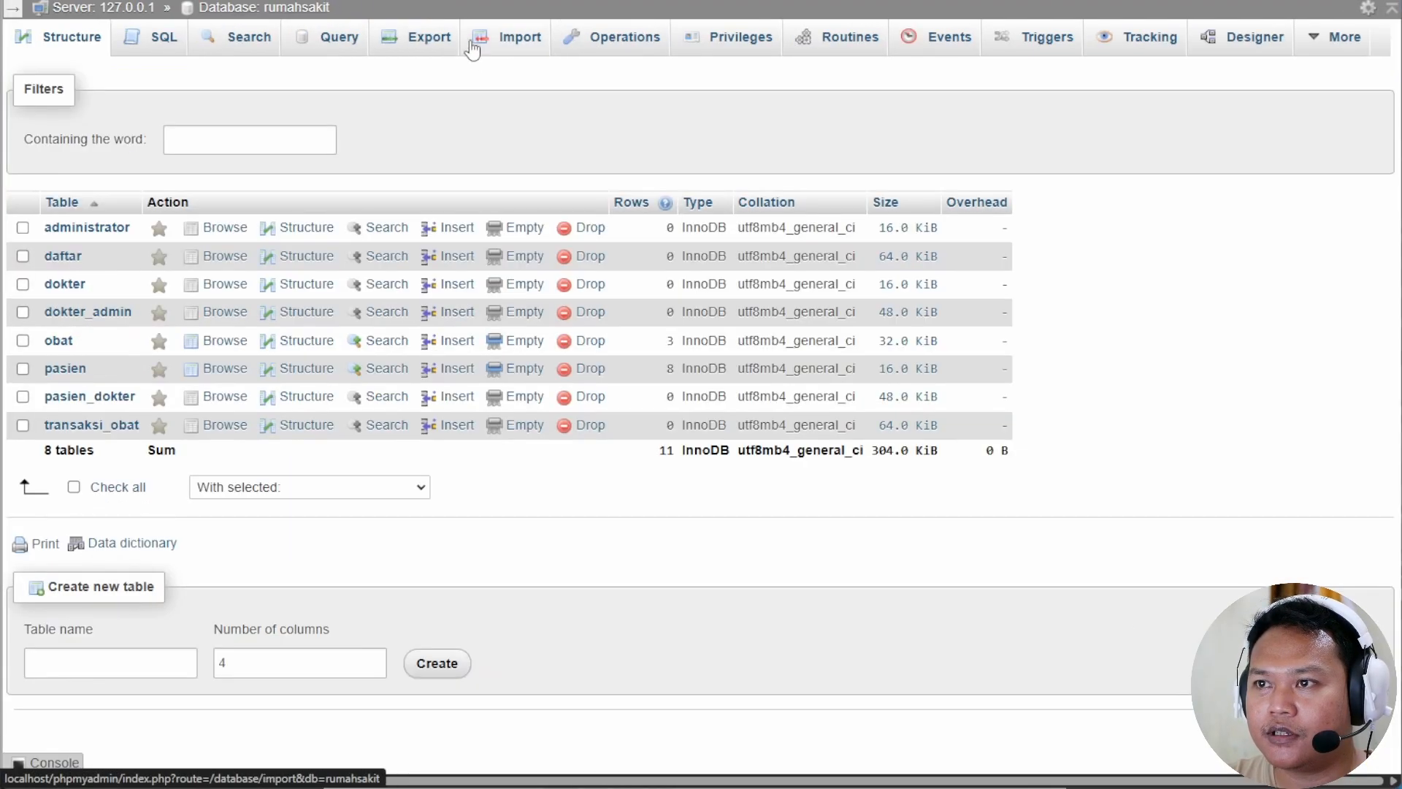
Add trigger tg_jual on transaksi_obat: UPDATE obat SET stok = stok - new.jumlah WHERE id_obat=new.id_obat;.
click(124, 428)
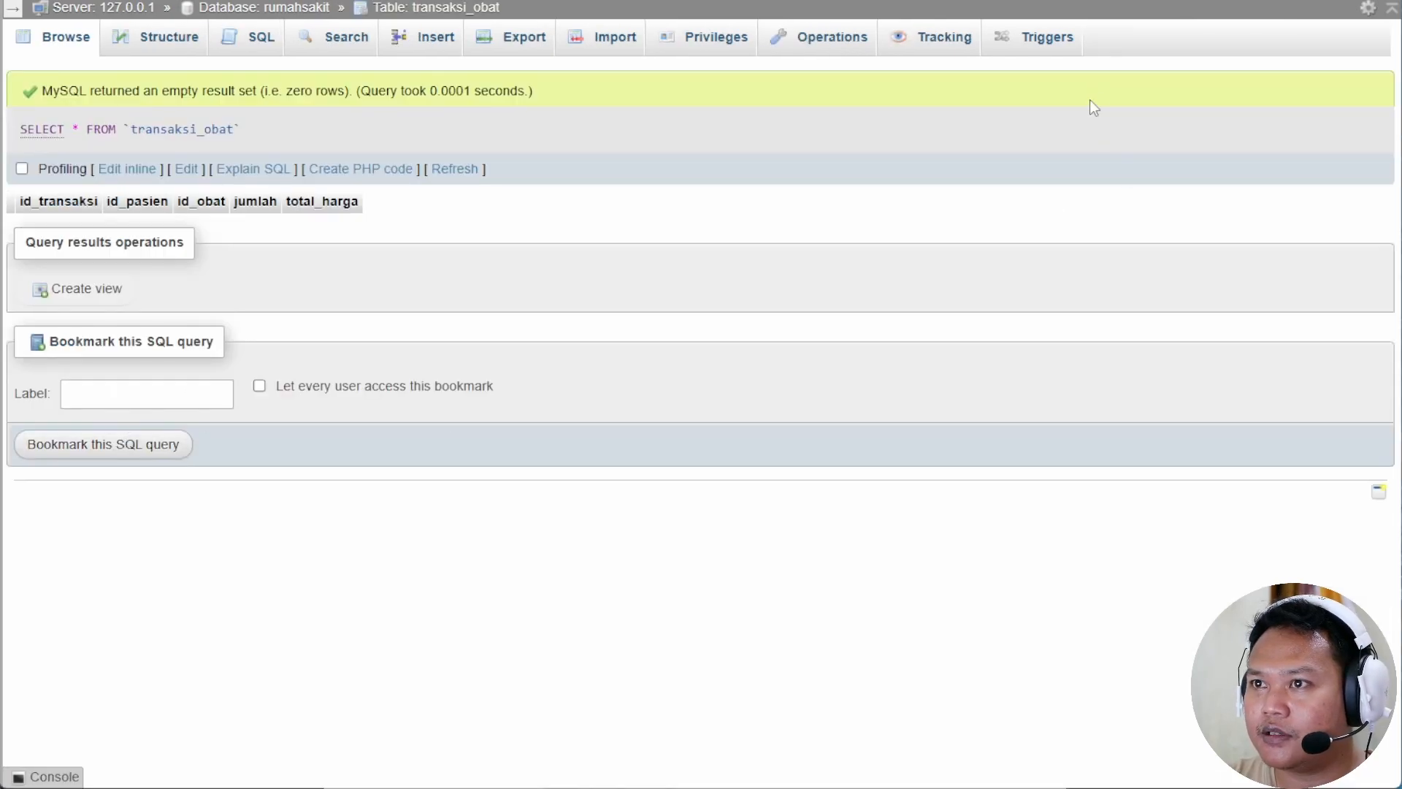
click(1041, 42)
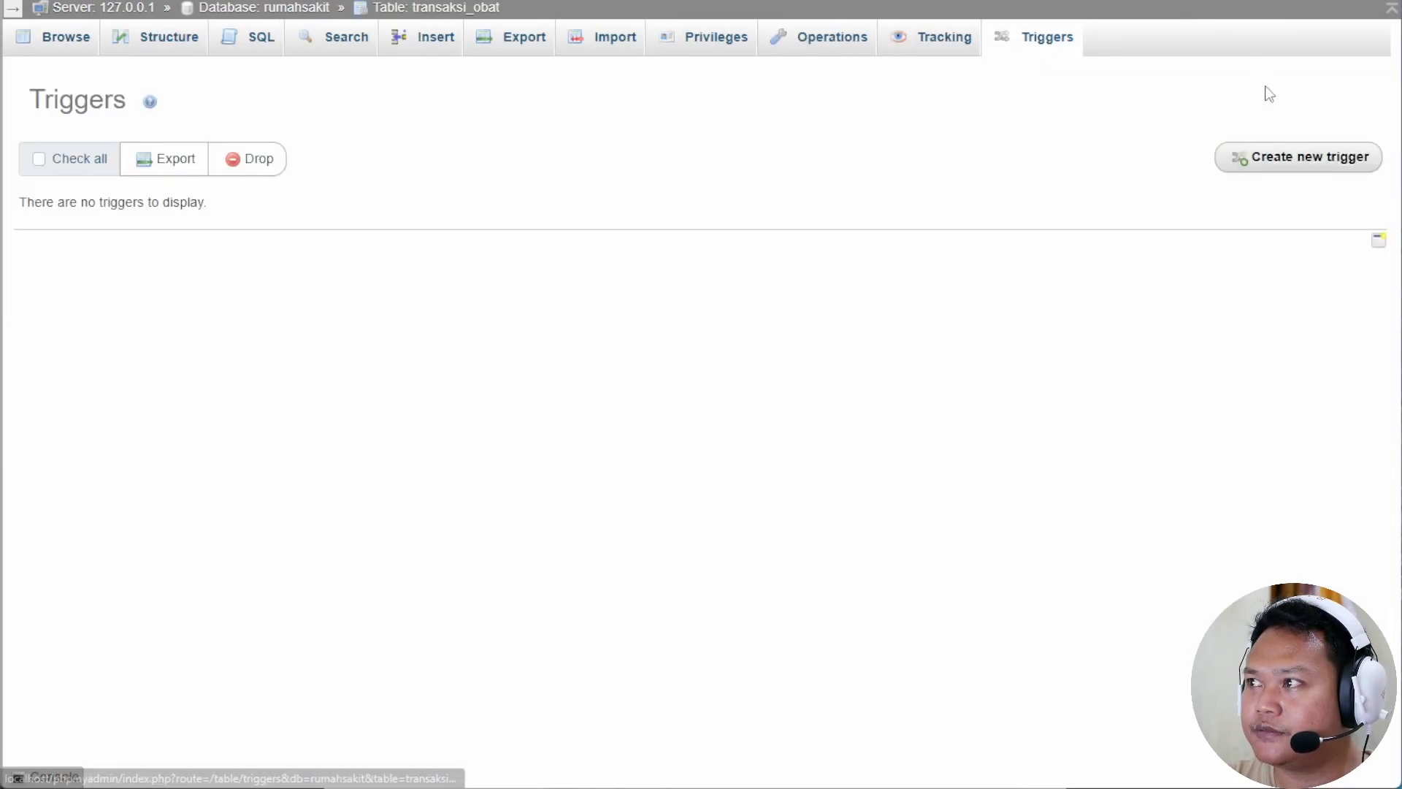
click(1287, 162)
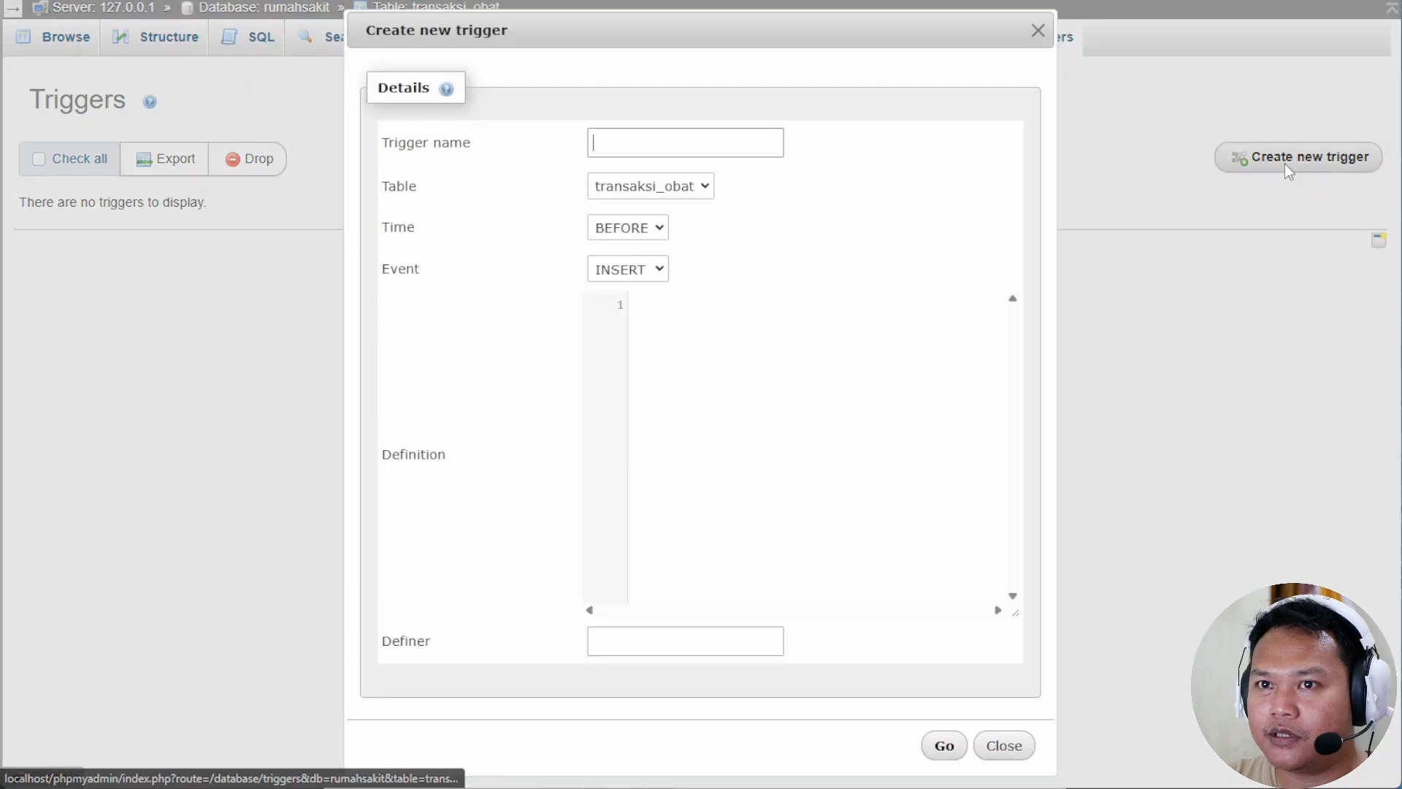
text(tg)
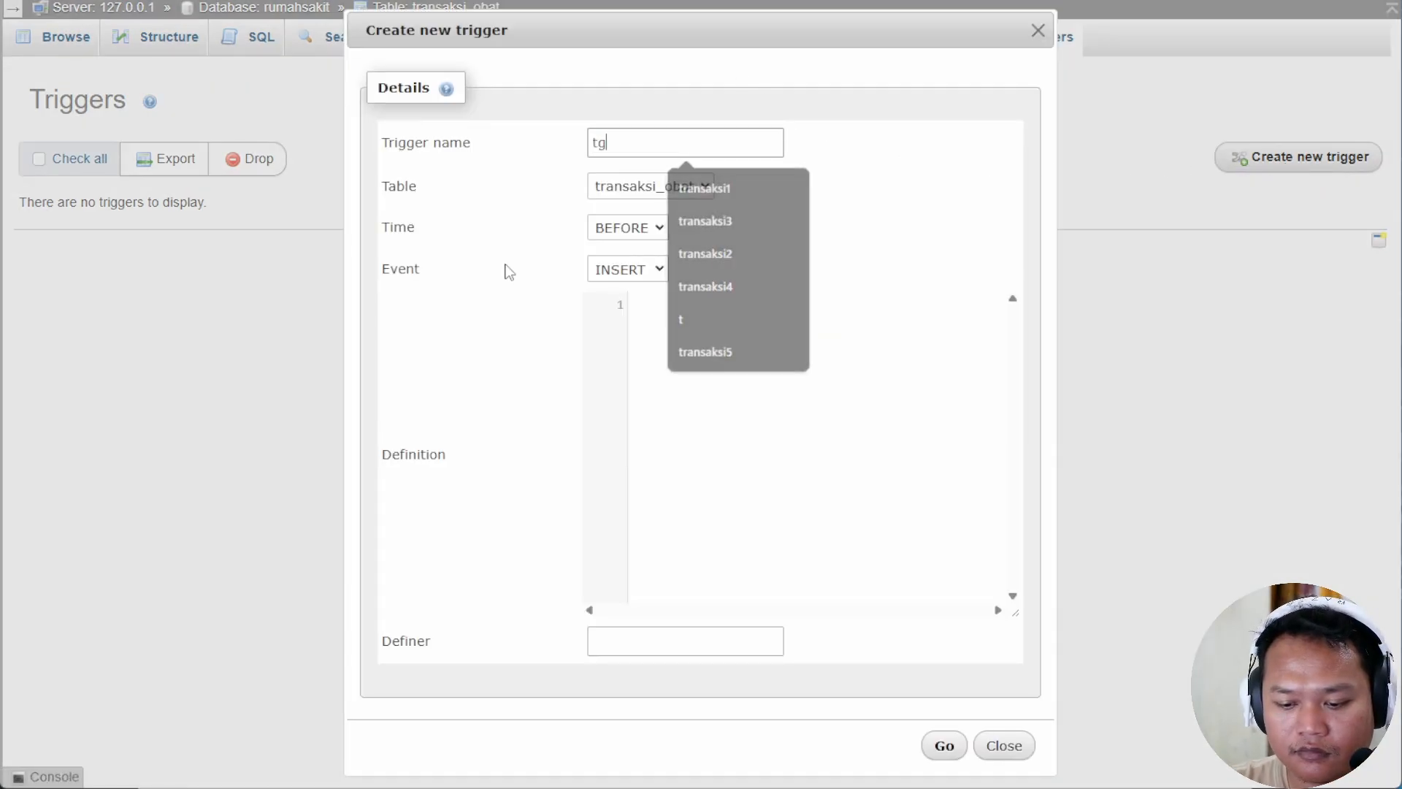
text(_jual)
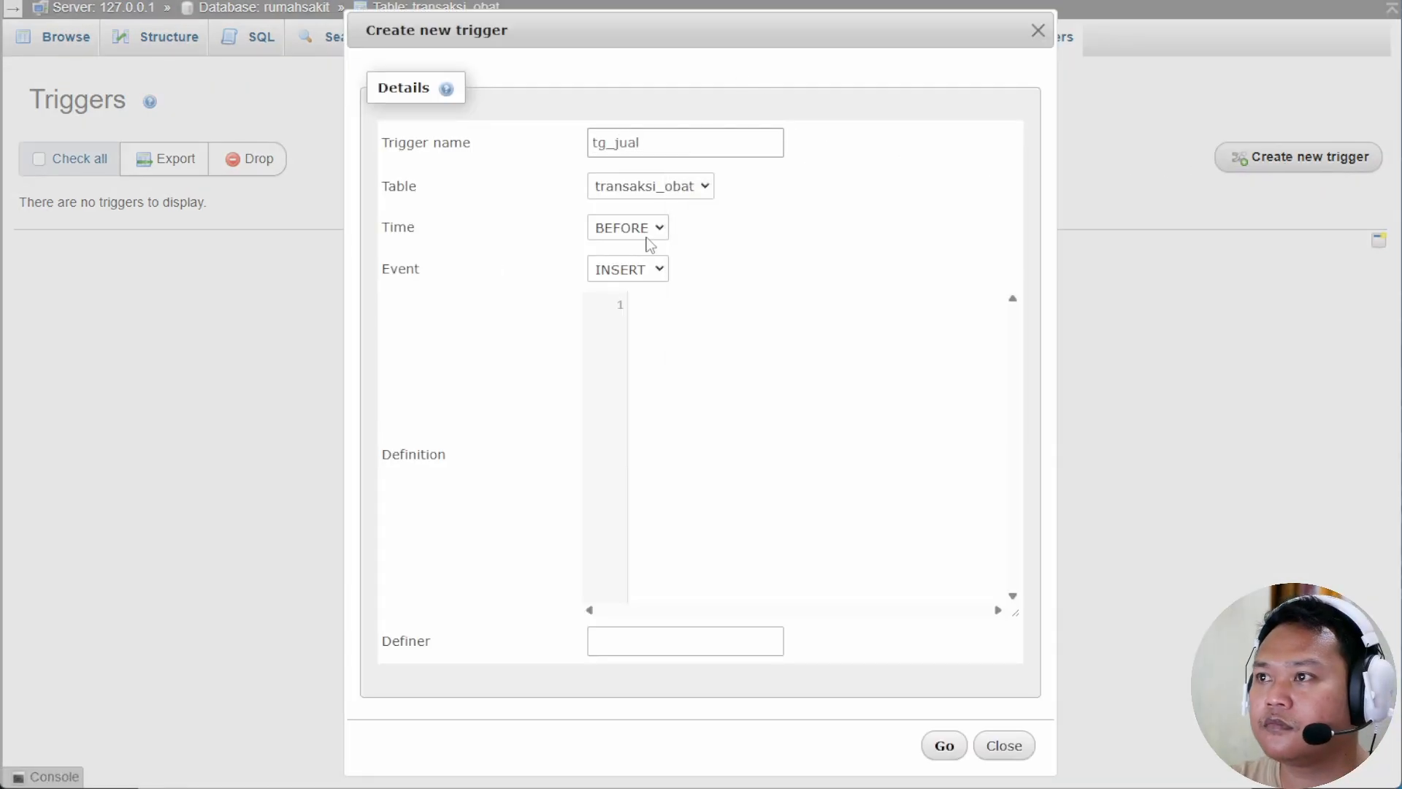
click(672, 351)
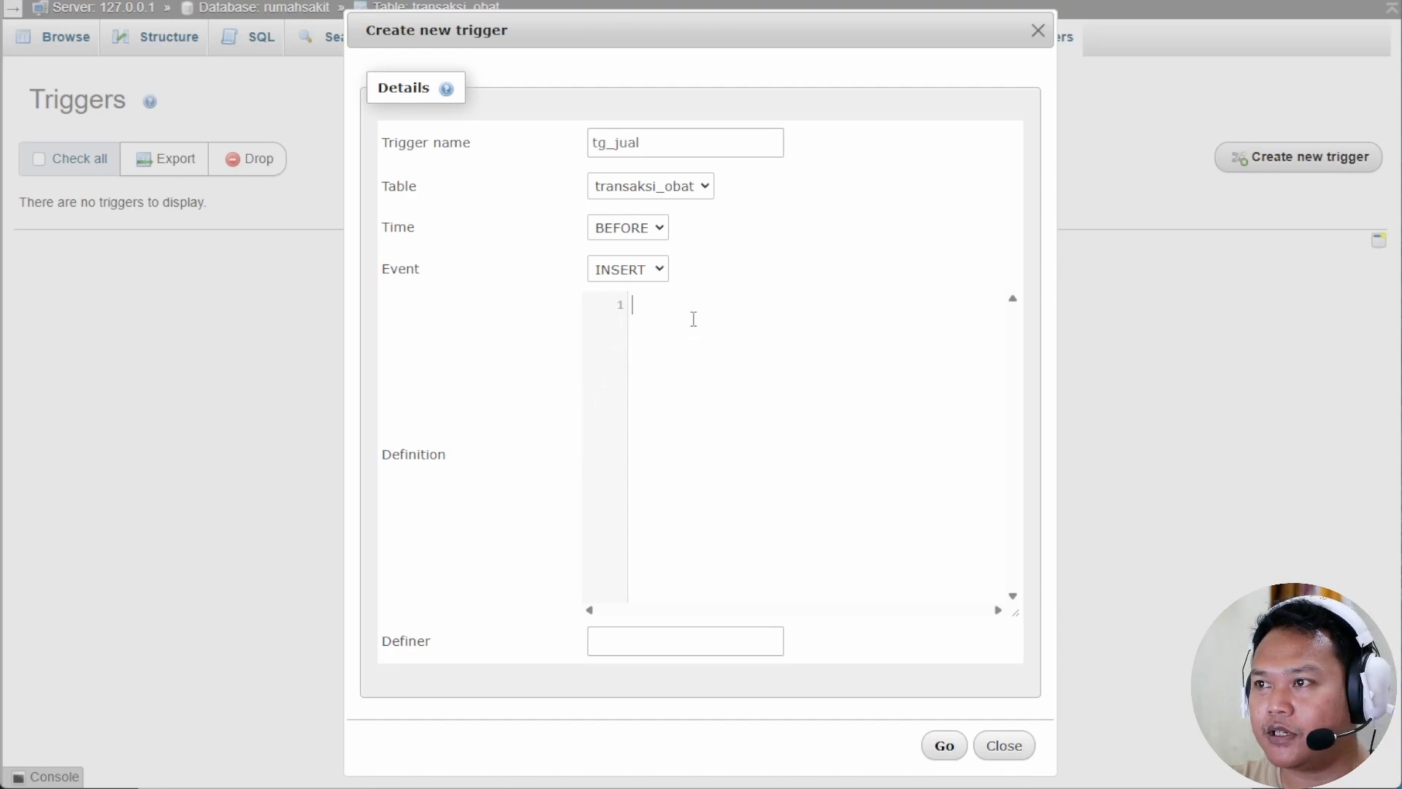
text(UPDATE obat)
key(Return)
text(SET st)
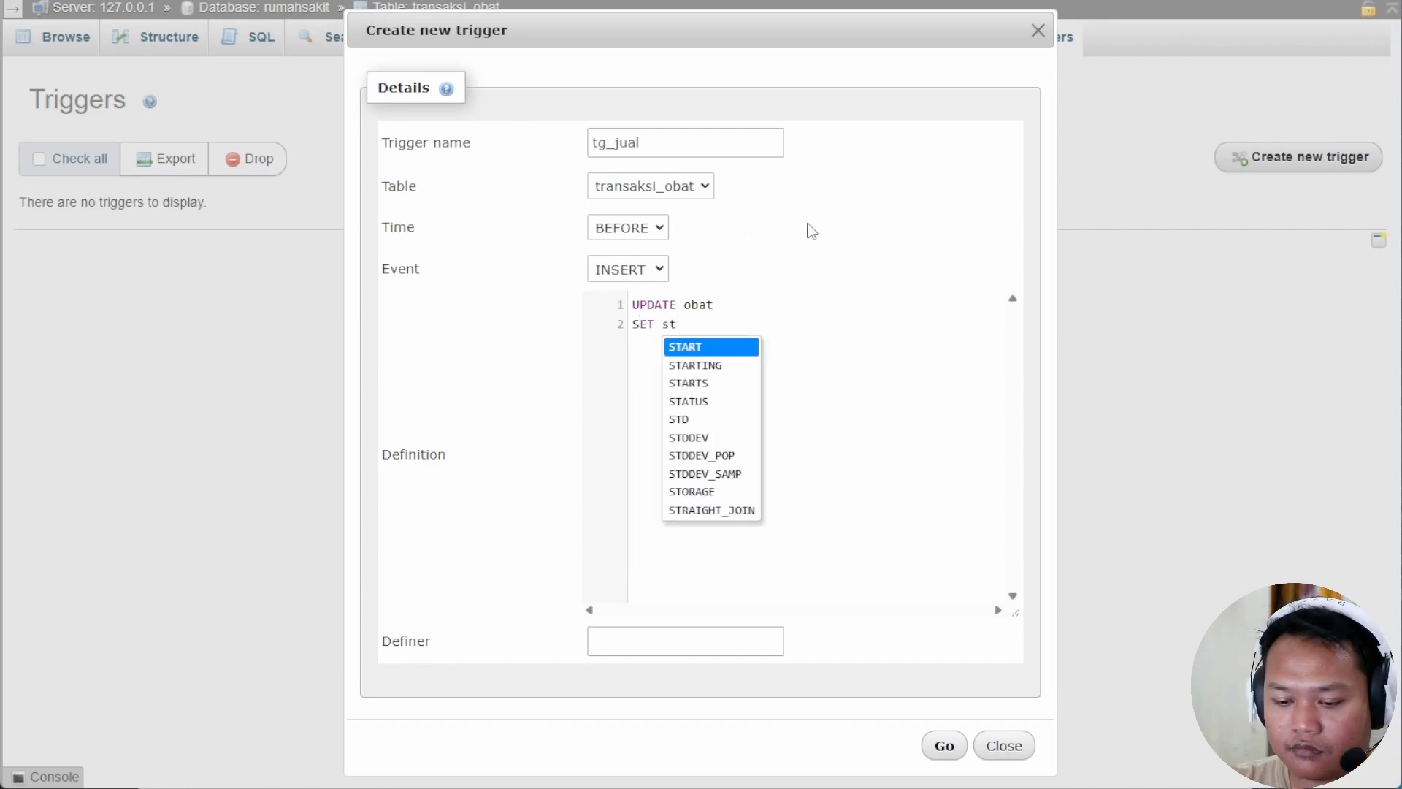
text(ok = stok - new.jumlah)
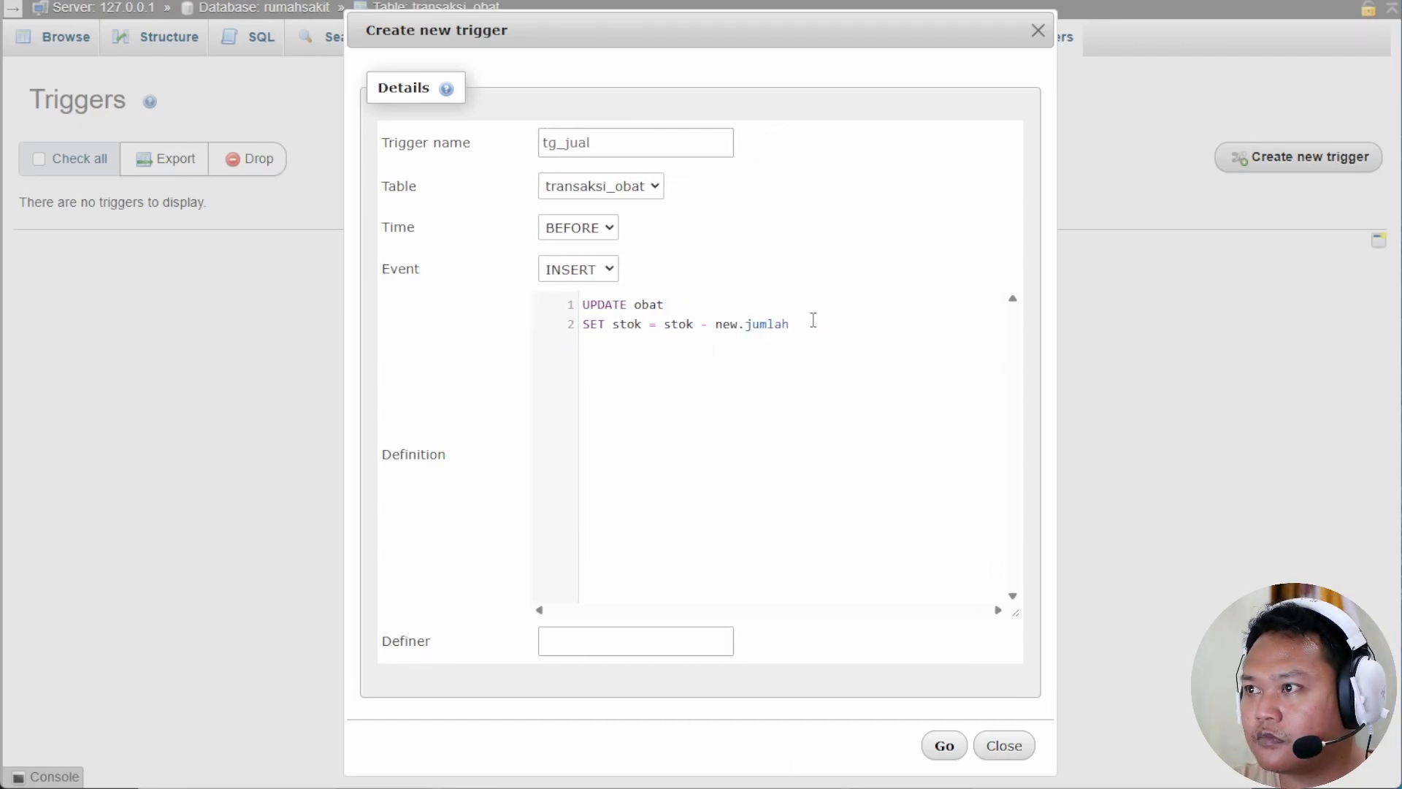
text( WHERE id_obat=new.id_obat;)
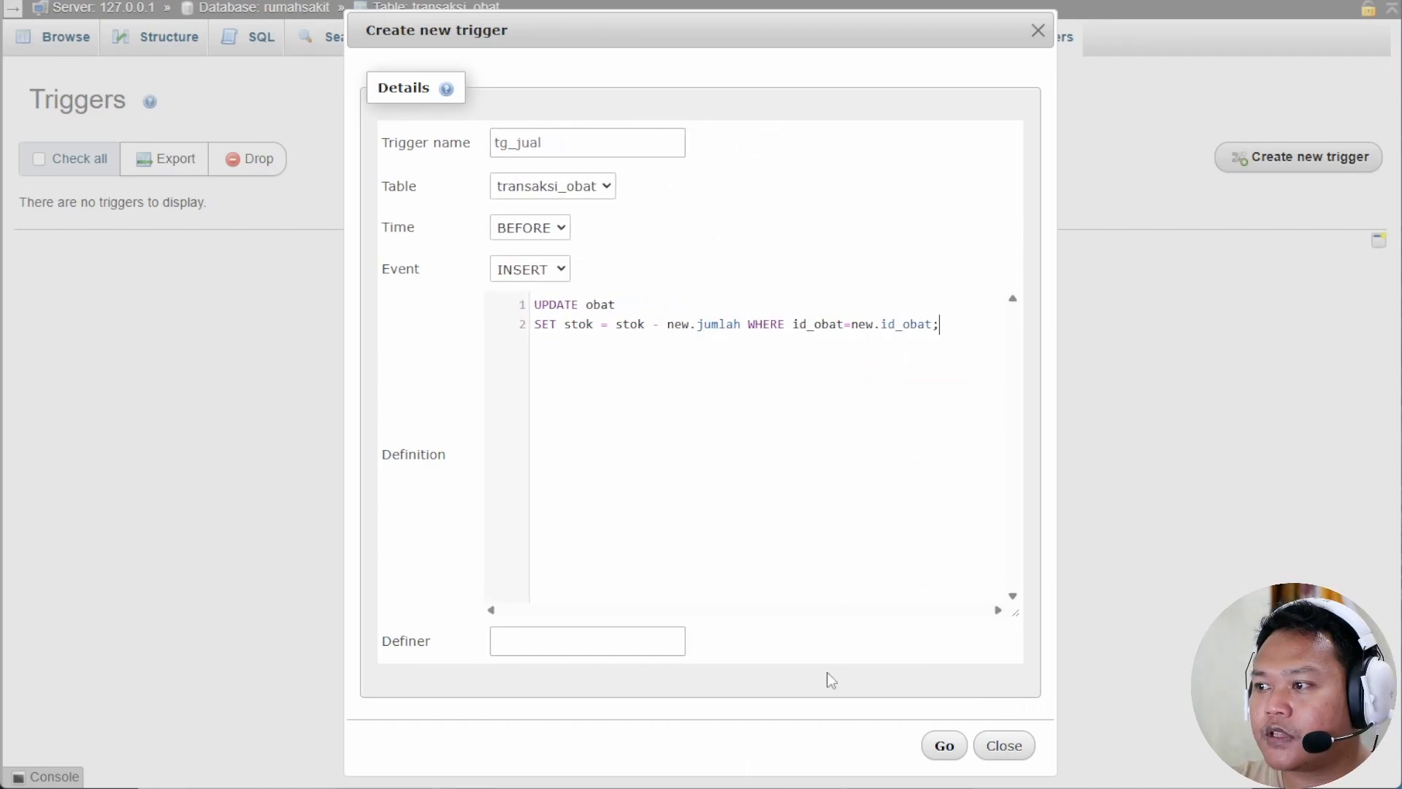
click(944, 745)
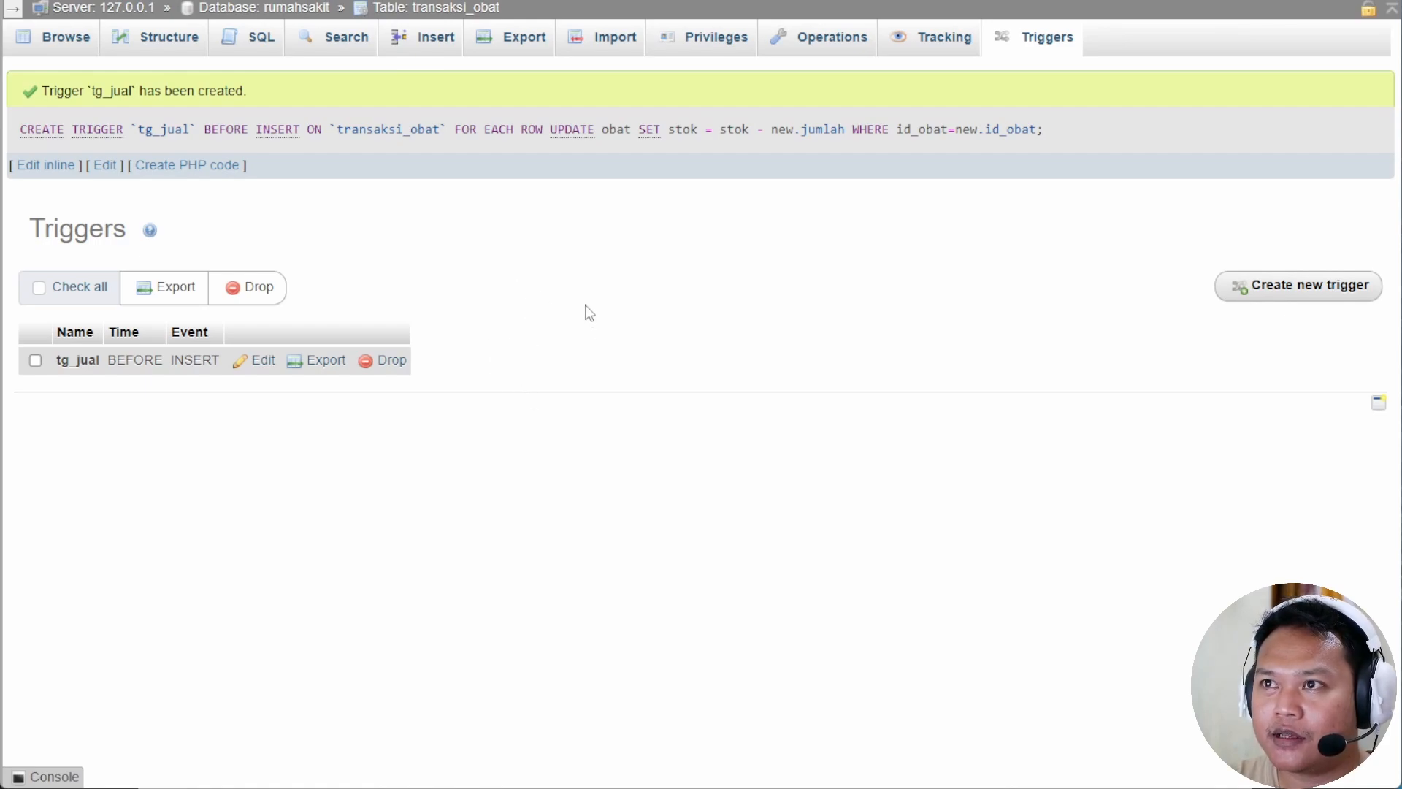
Insert a transaksi_obat row: id_transaksi 1, patient 21, medicine A002, jumlah 4, total_harga 60000.
click(424, 37)
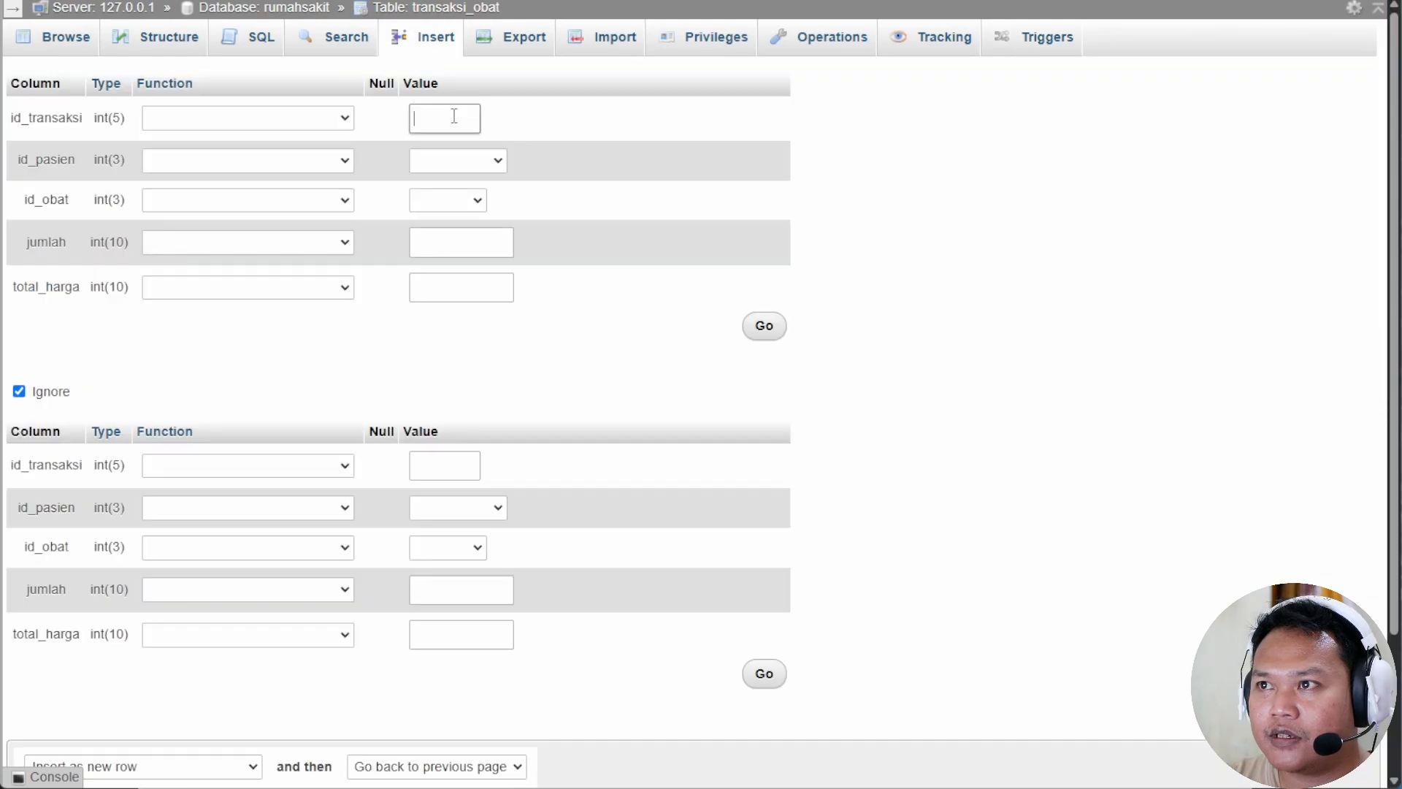
text(1)
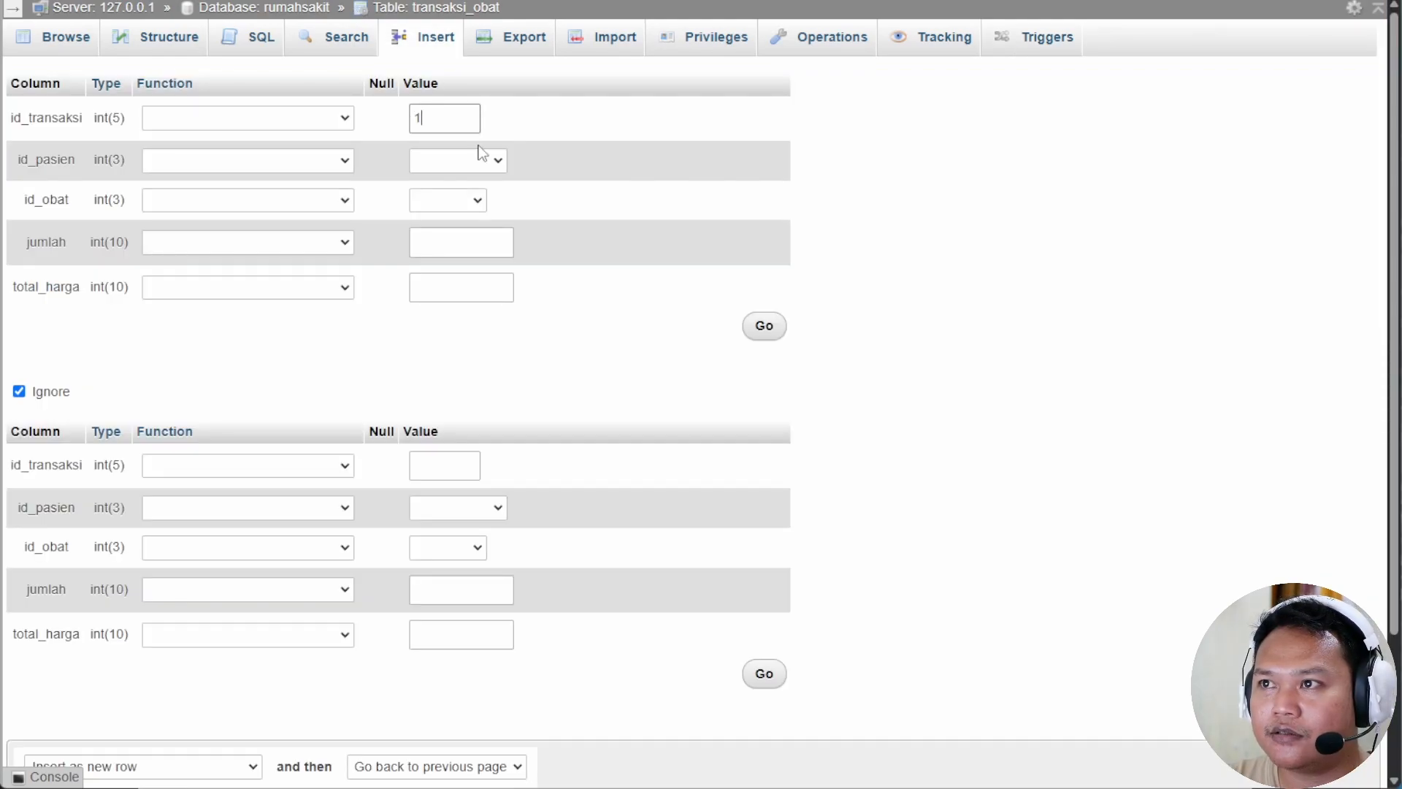
click(486, 161)
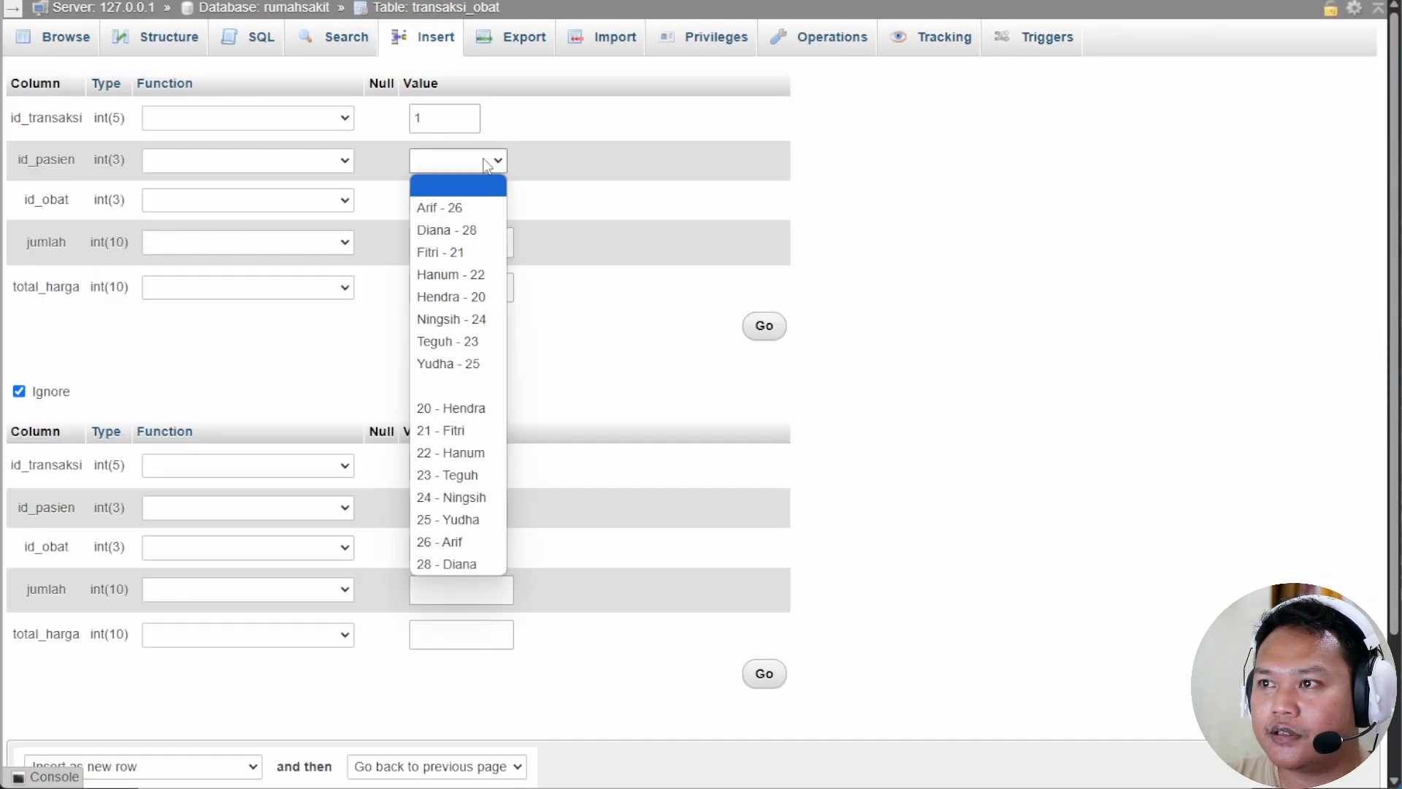
click(440, 252)
click(454, 205)
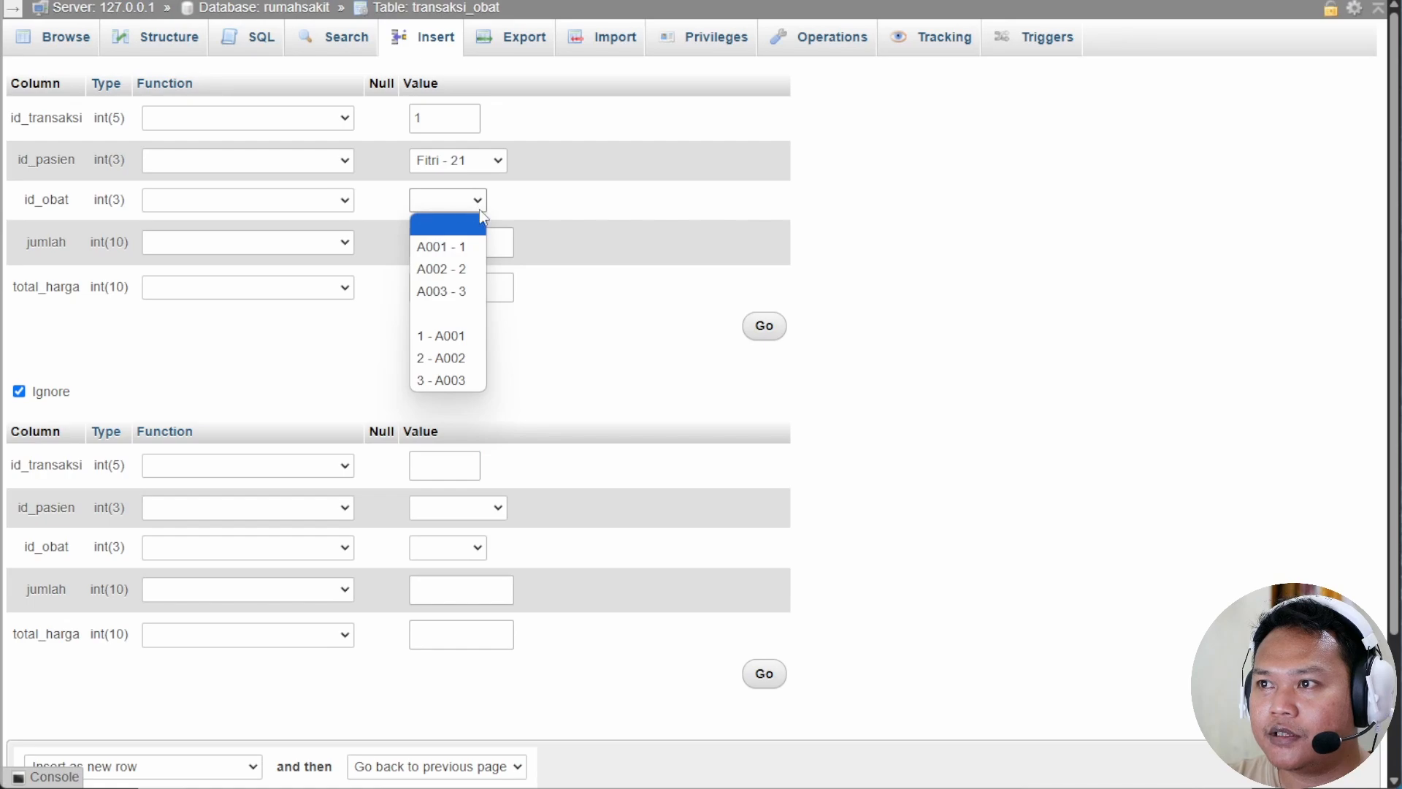
click(467, 269)
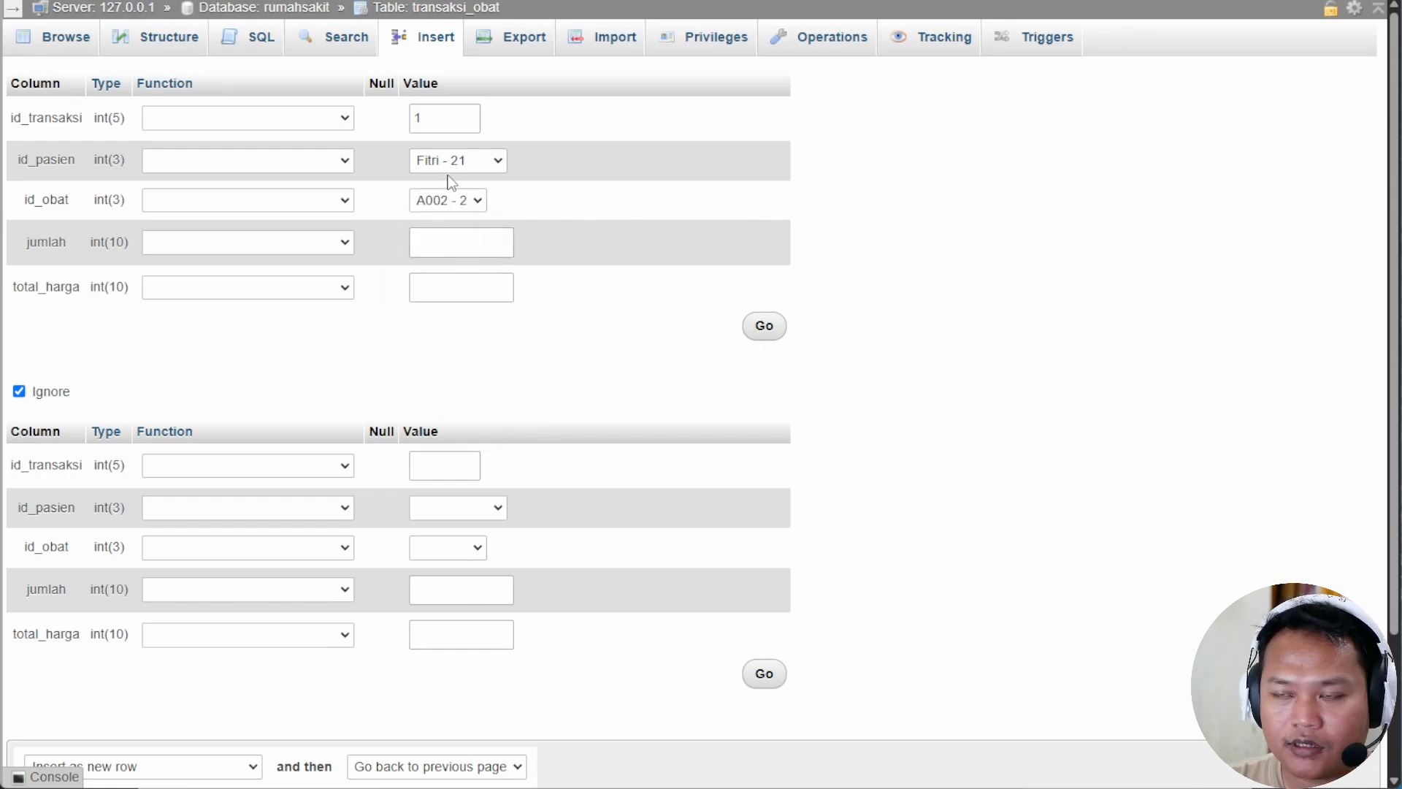
click(468, 233)
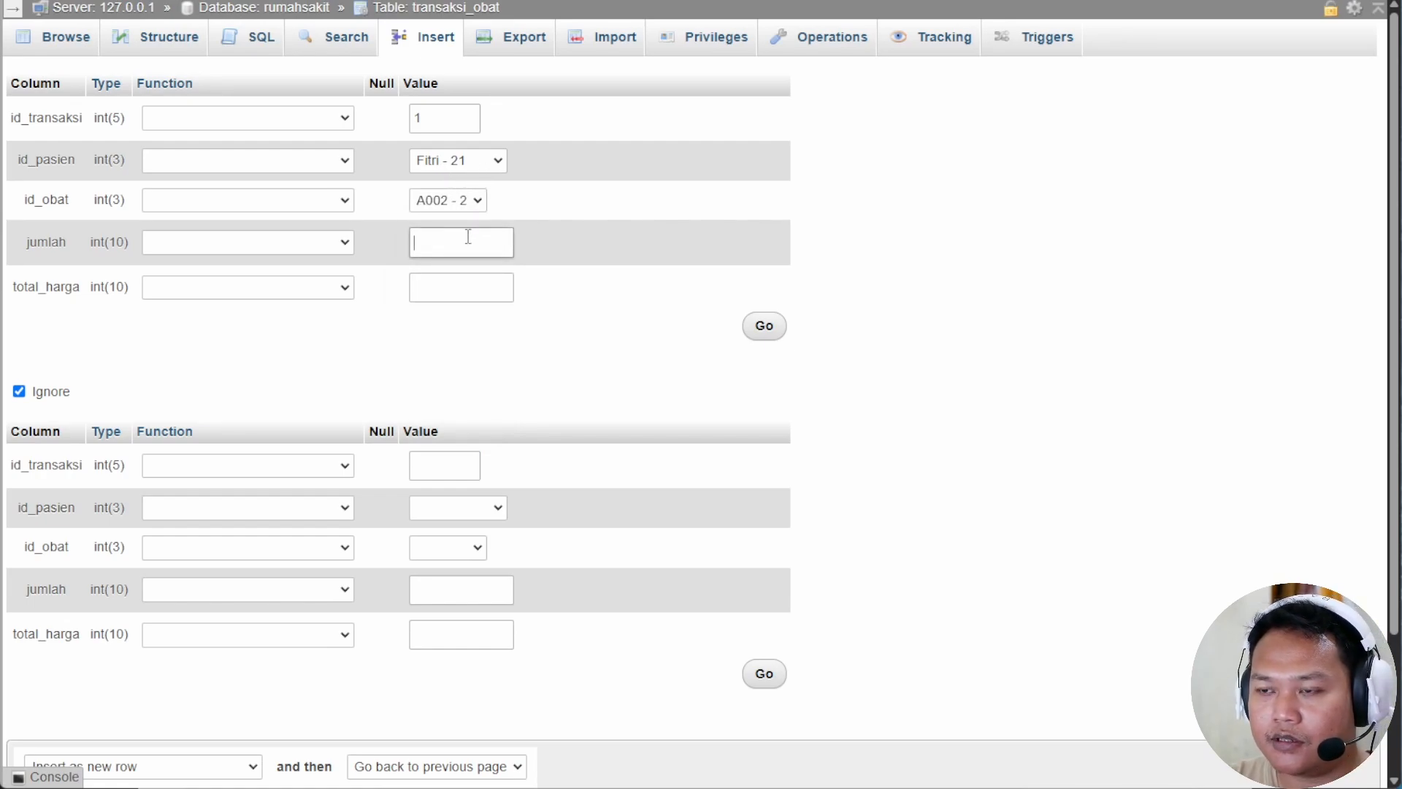
text(4)
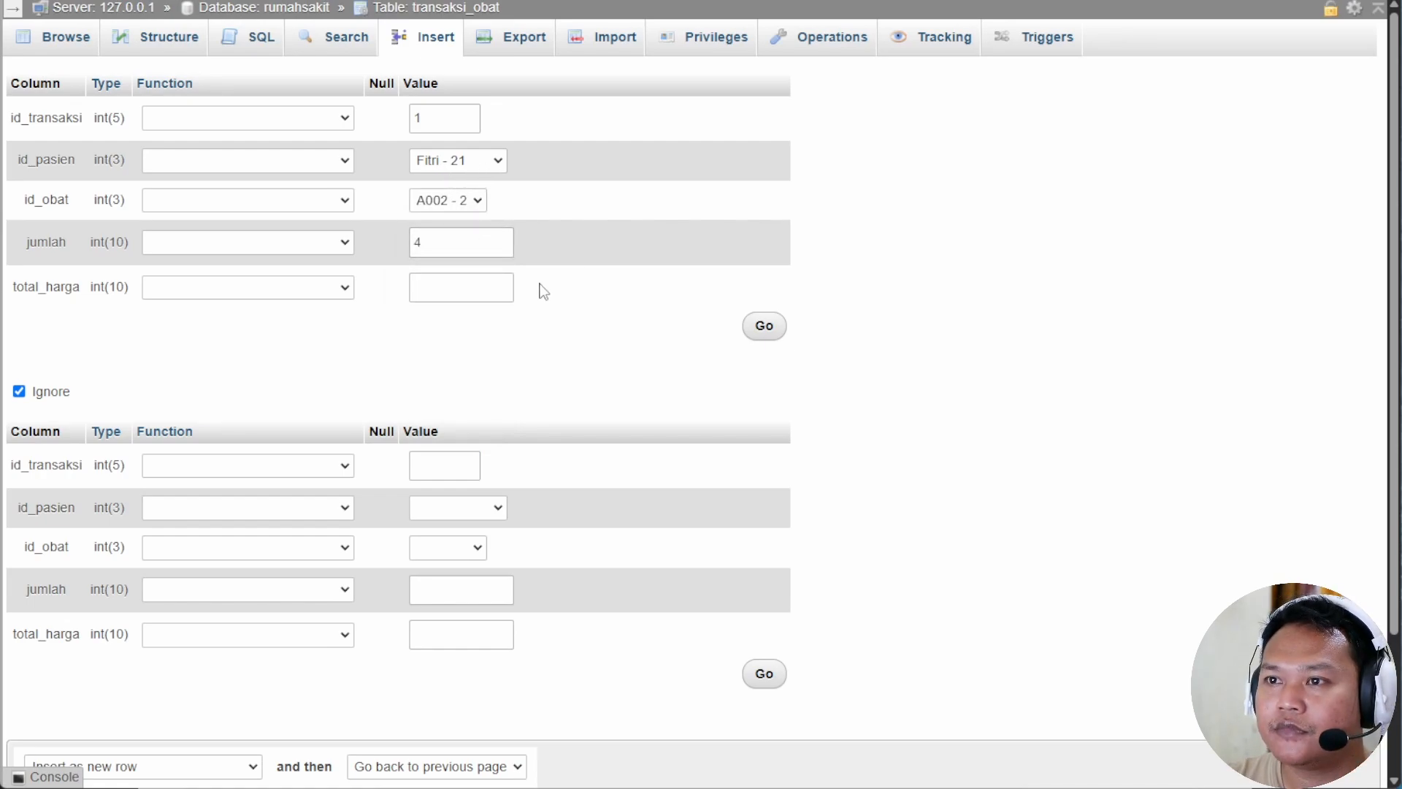
click(442, 289)
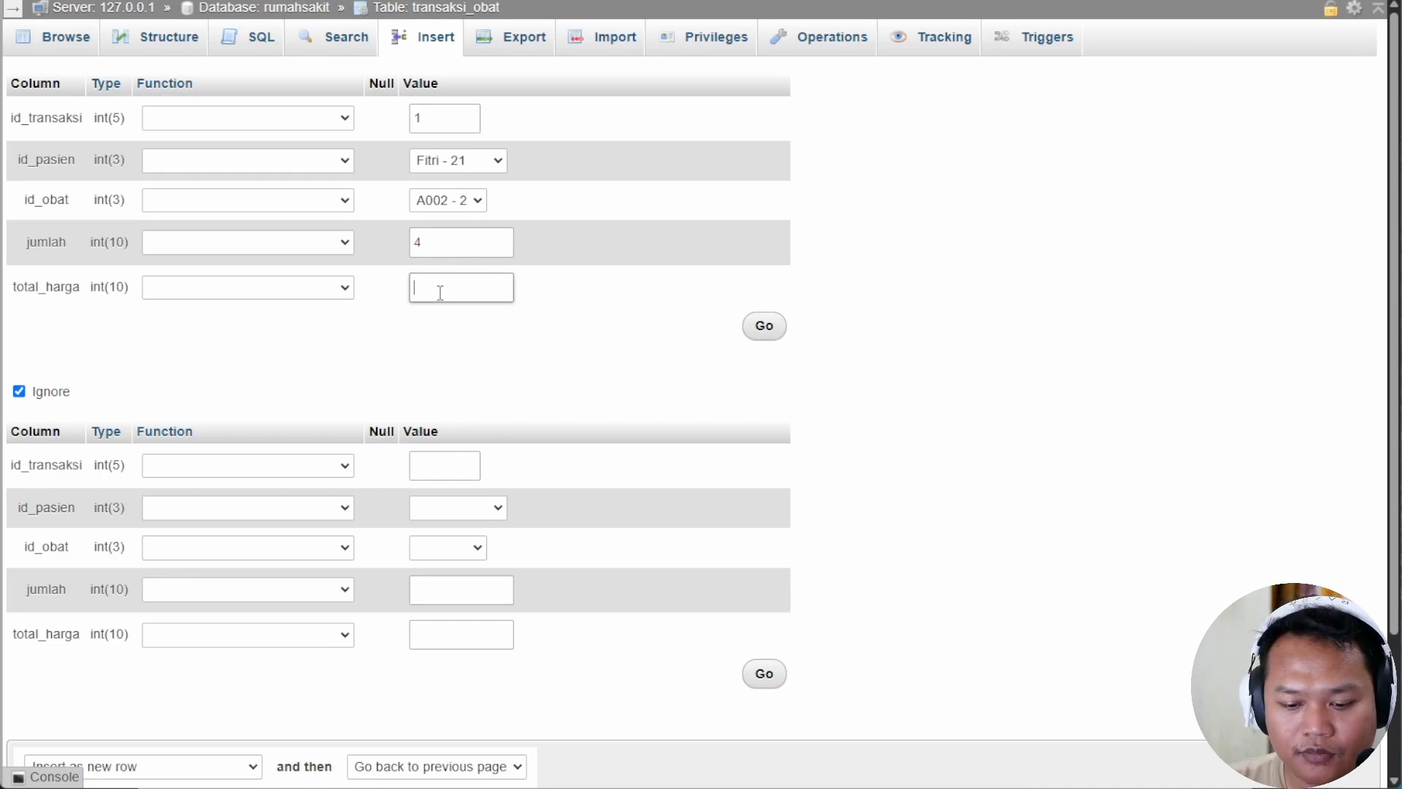
text(60000)
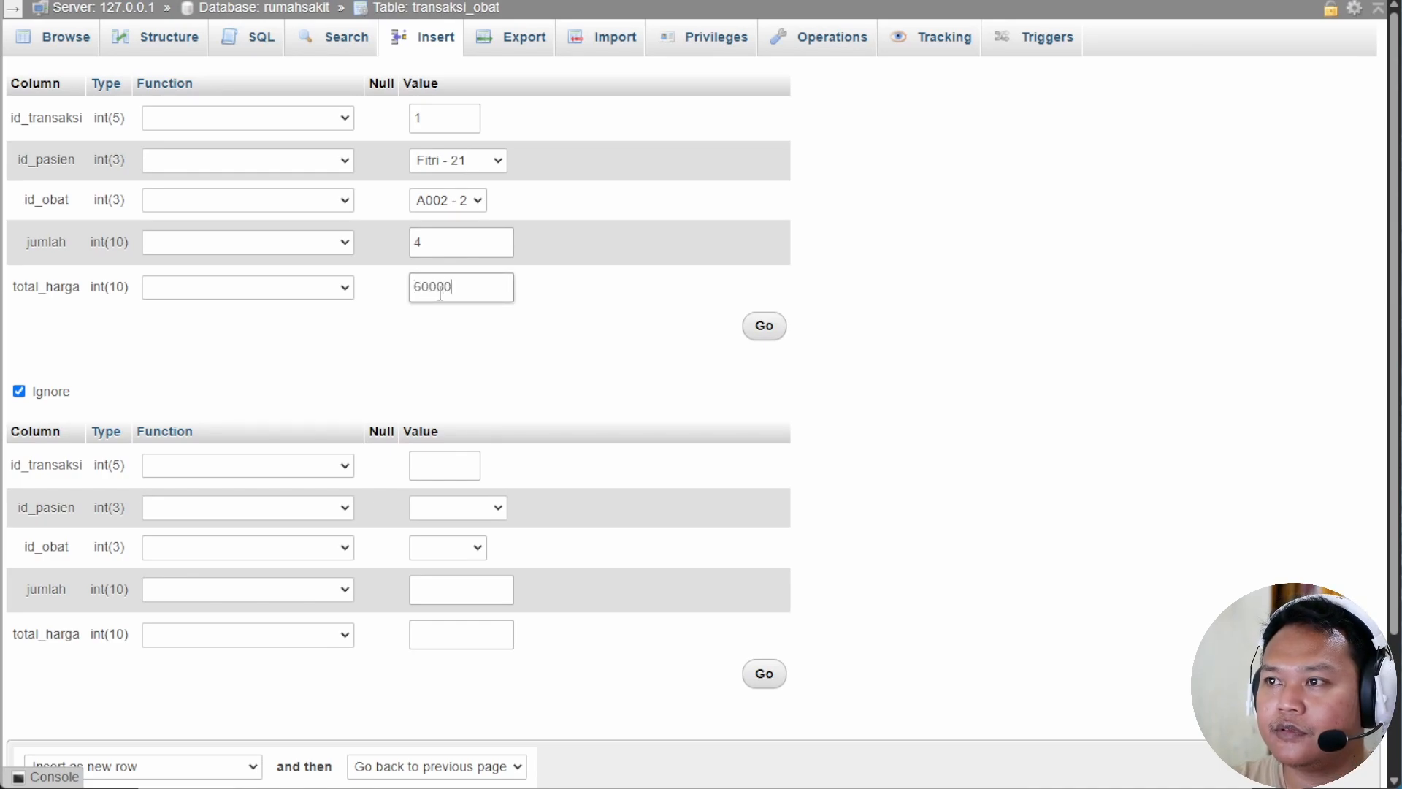
click(762, 335)
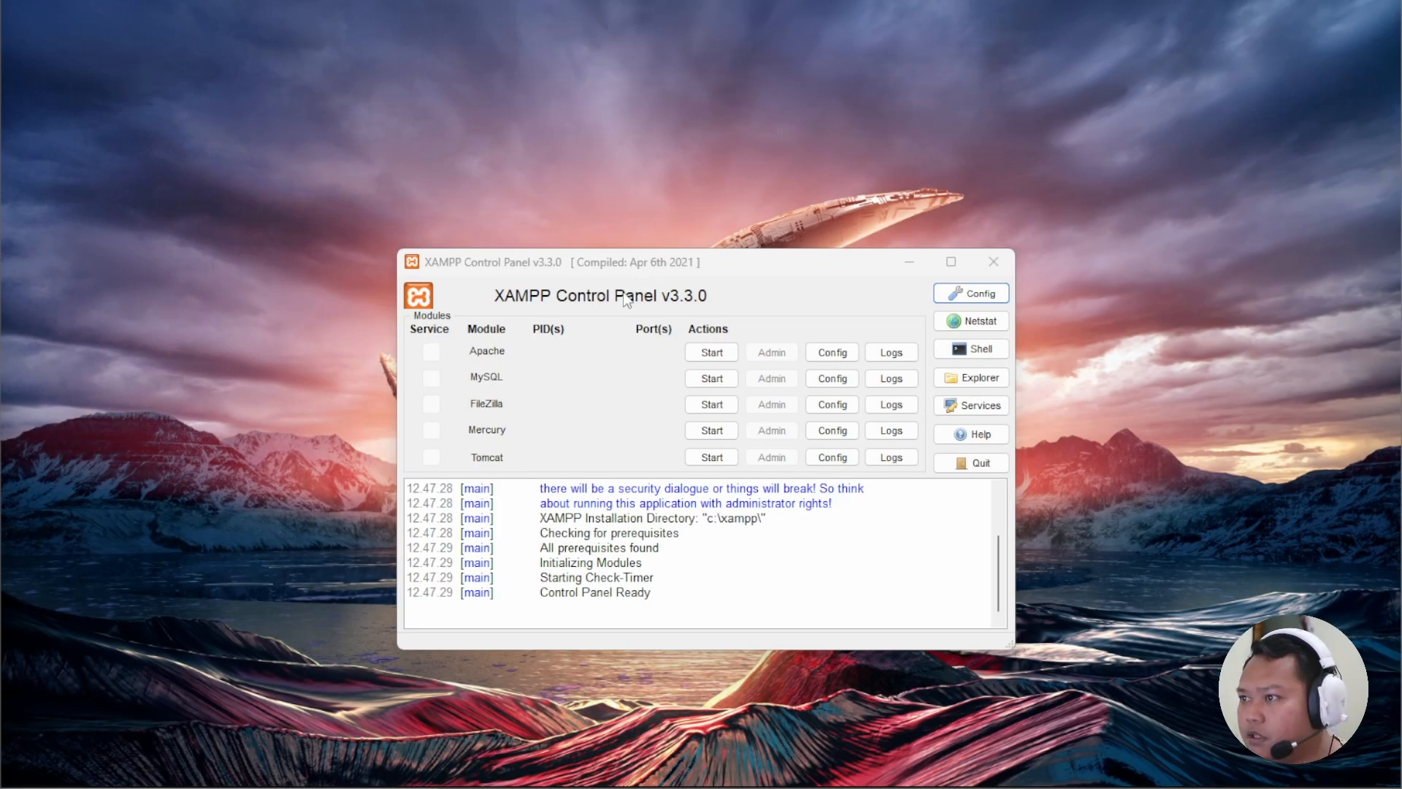
Start Apache and MySQL in XAMPP, then open phpMyAdmin from MySQL's Admin button.
click(719, 357)
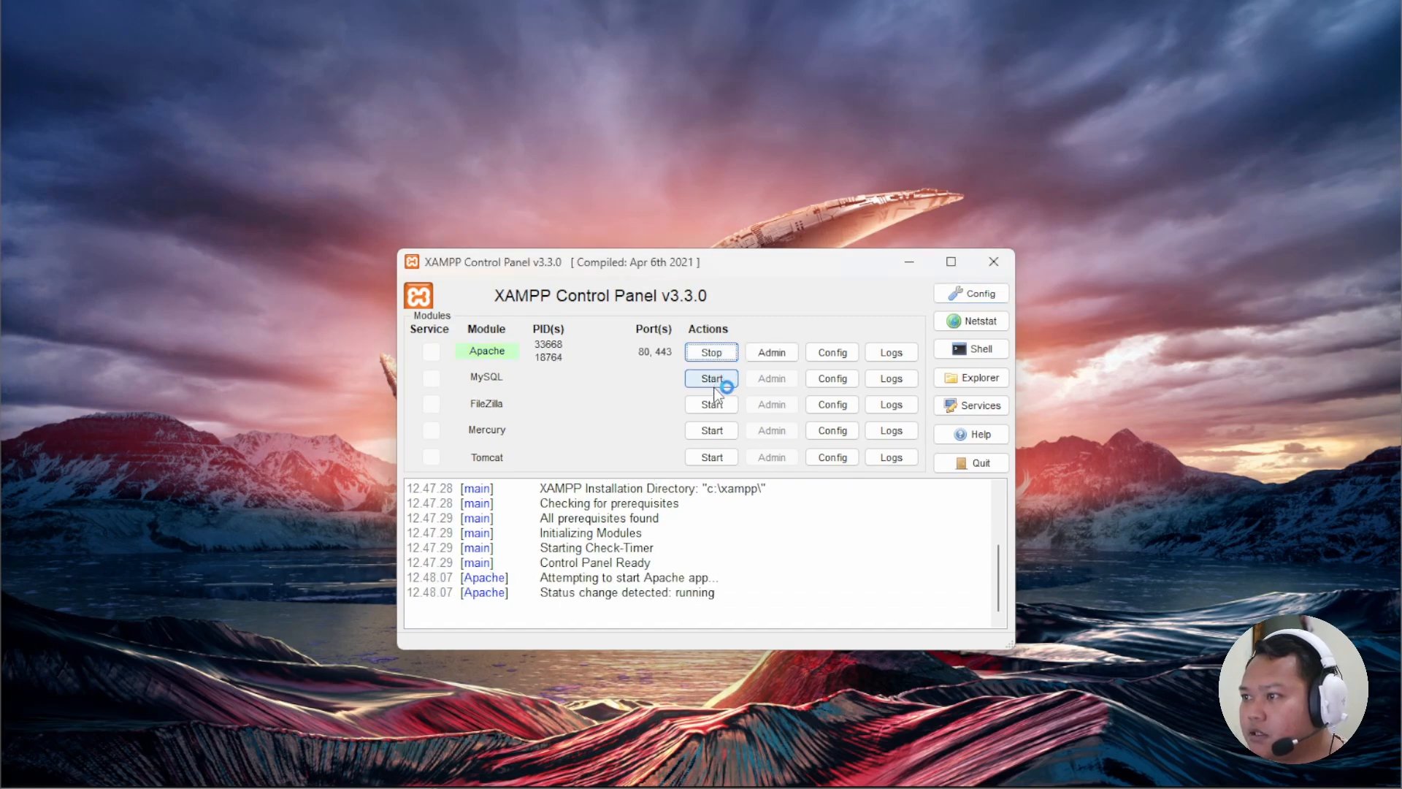
click(713, 378)
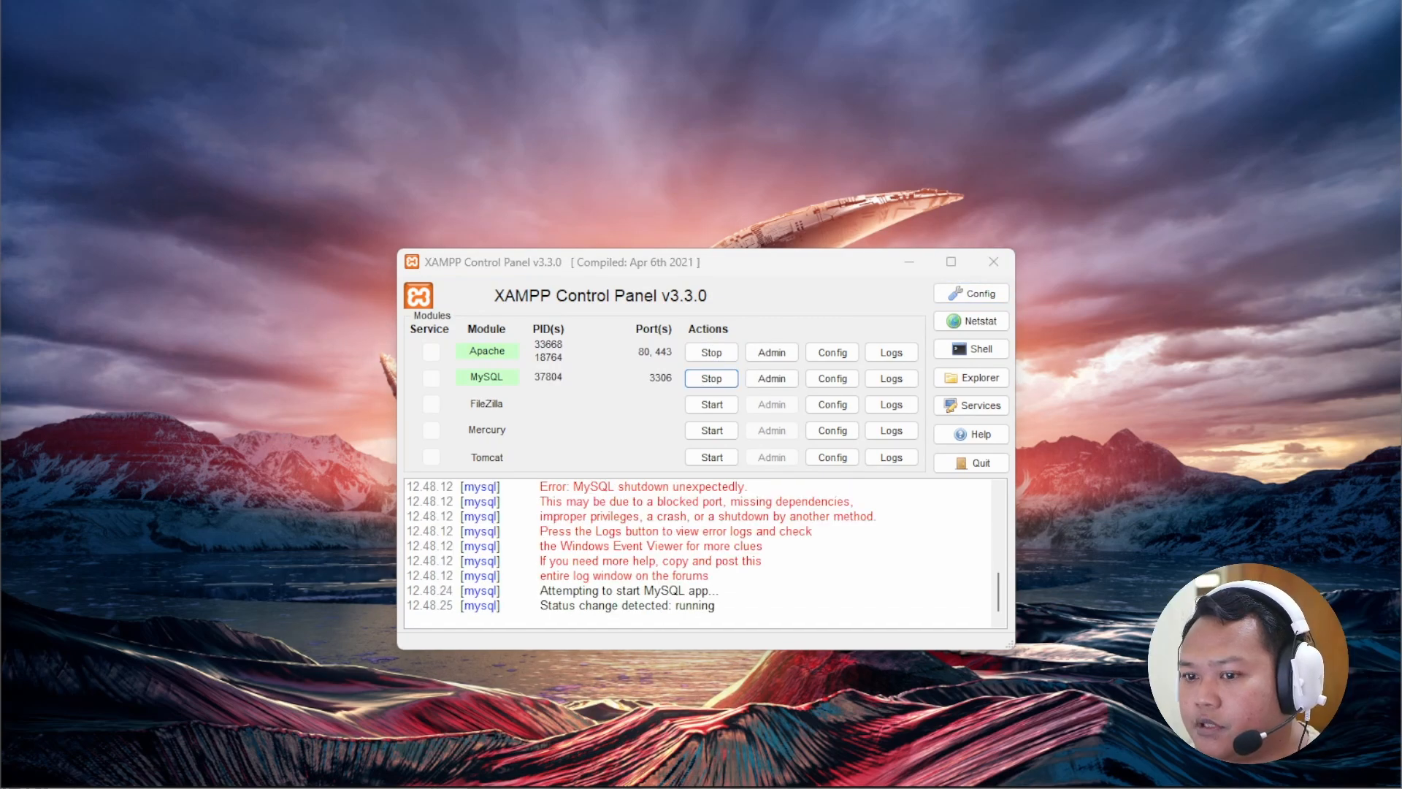
click(772, 378)
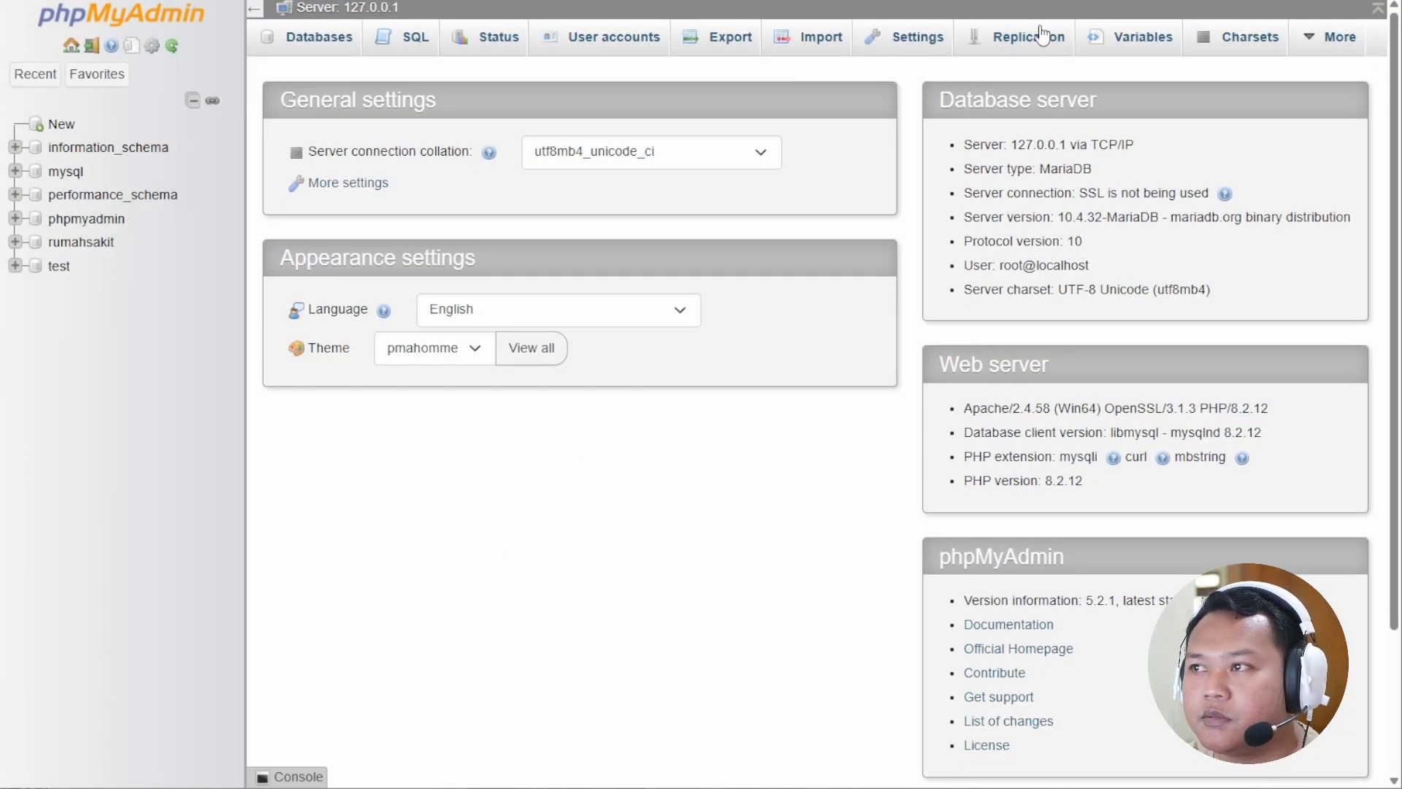
Configure primary replication ignoring the rumahsakit database and select the four generated config lines.
click(998, 47)
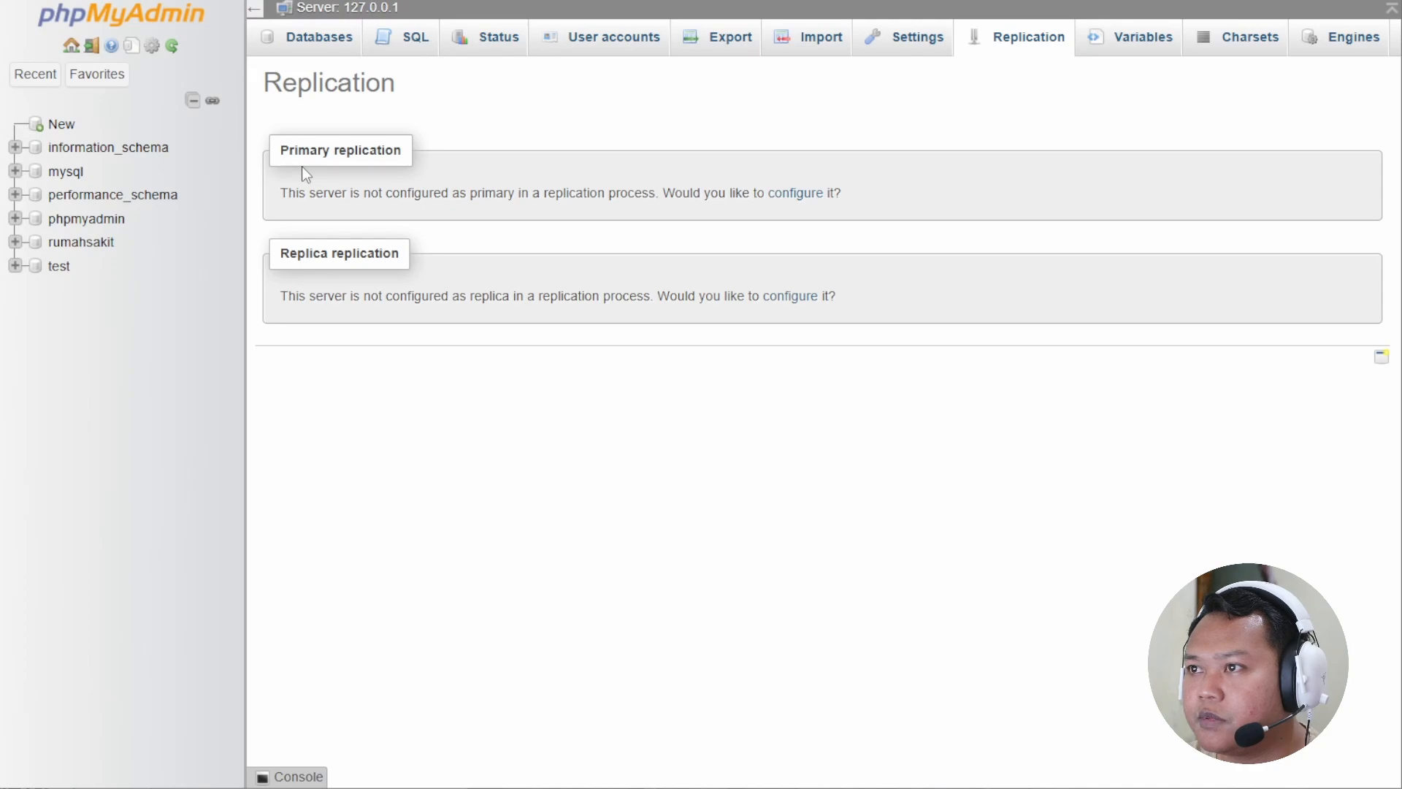
click(805, 203)
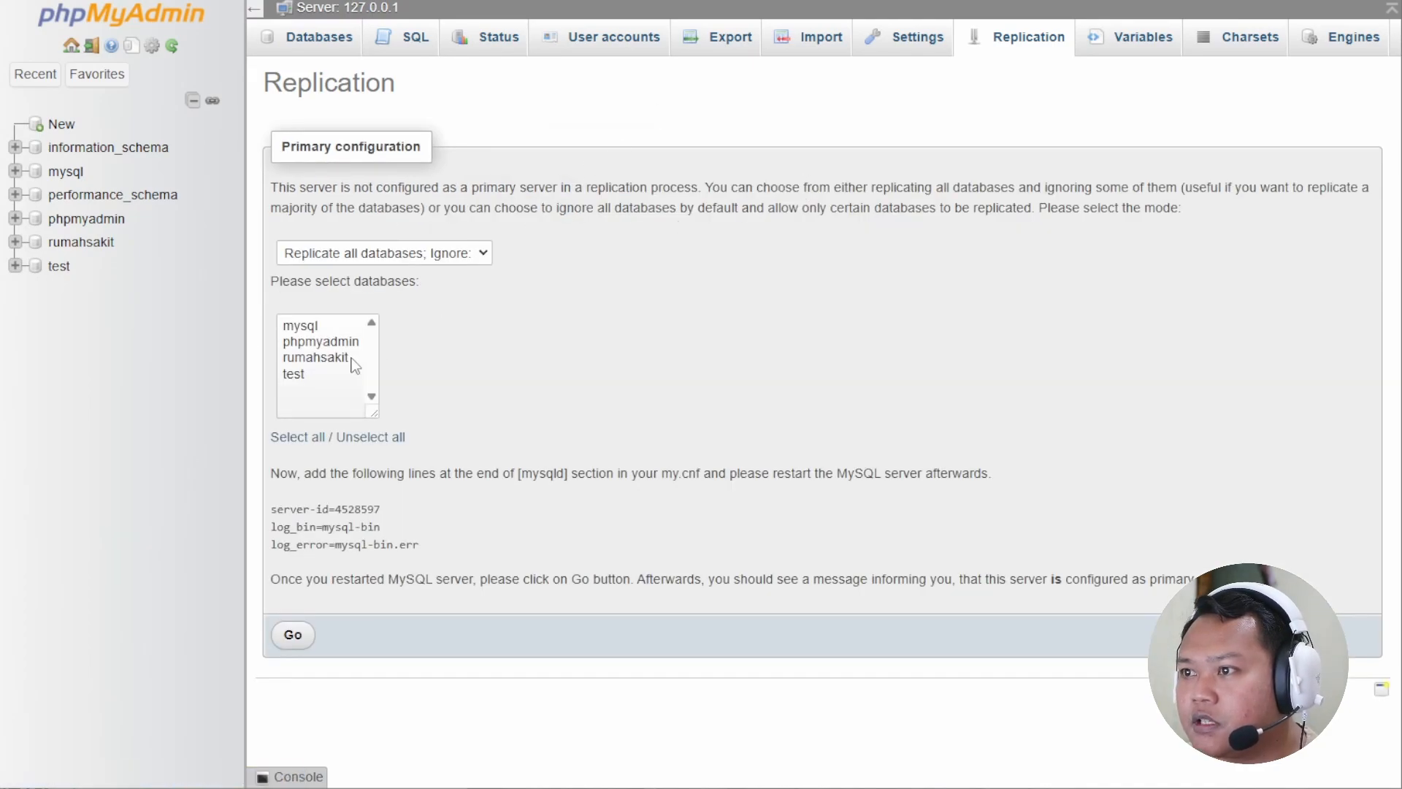
click(334, 359)
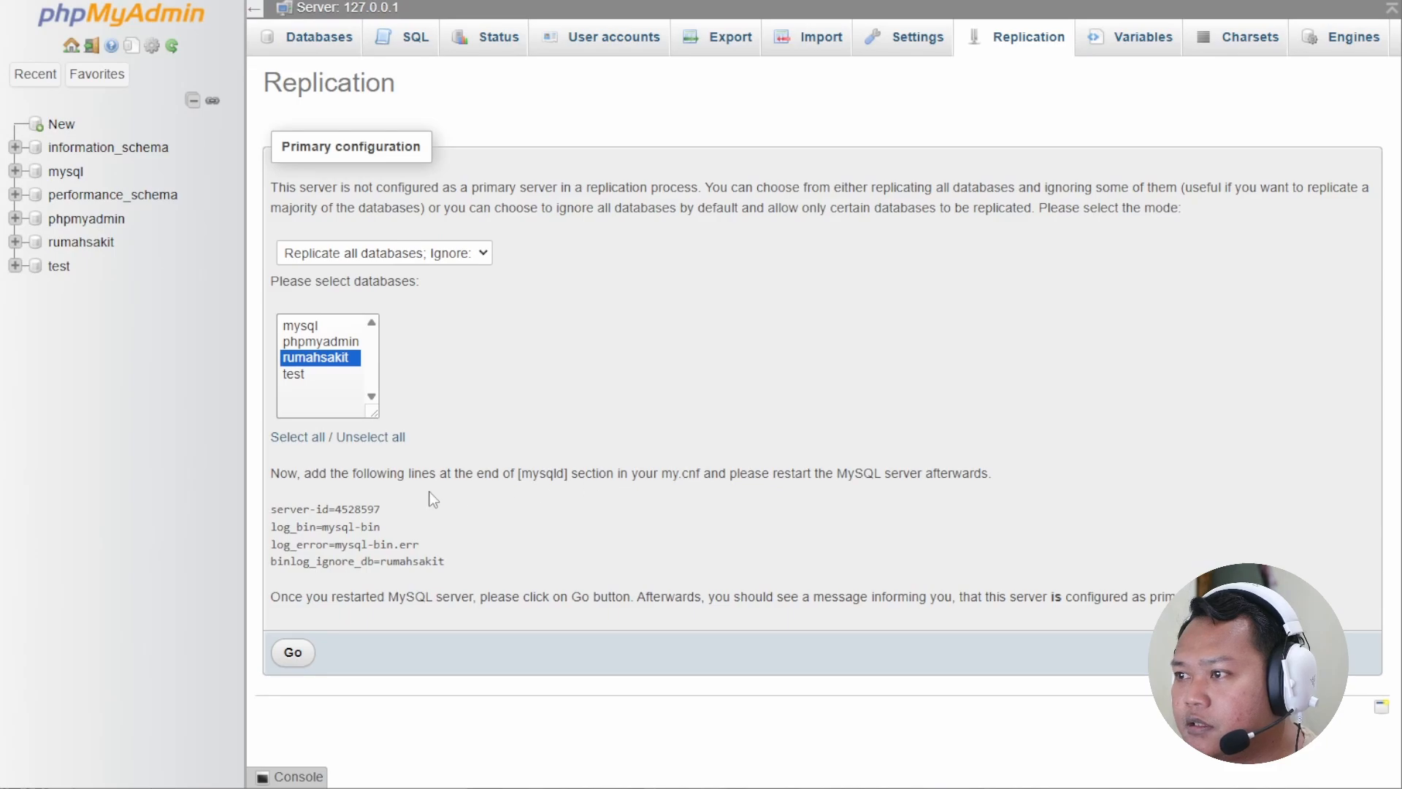
drag(272, 508, 446, 566)
key(super+c)
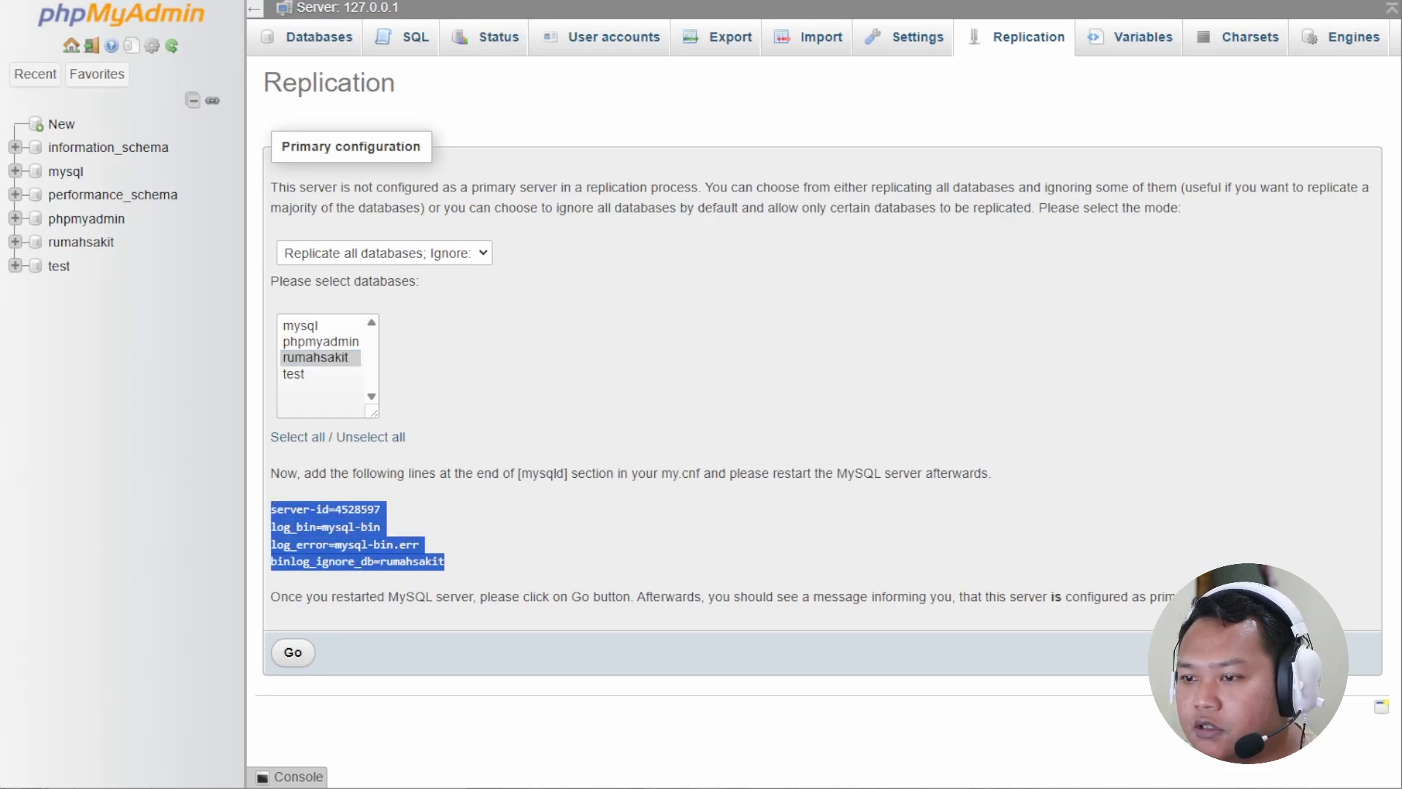
key(alt+Tab)
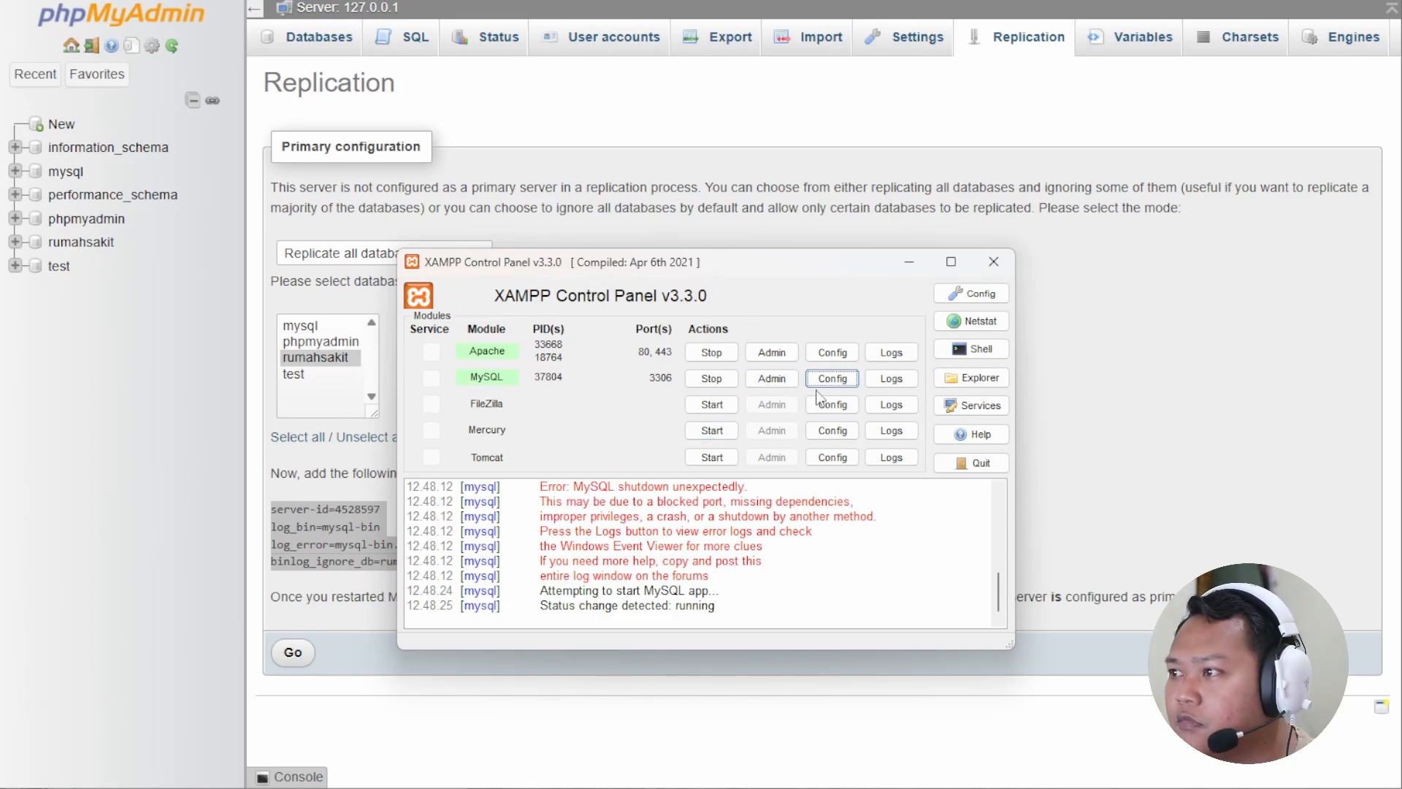
Open MySQL's my.ini and paste the replication lines on a new line after log_error.
click(842, 382)
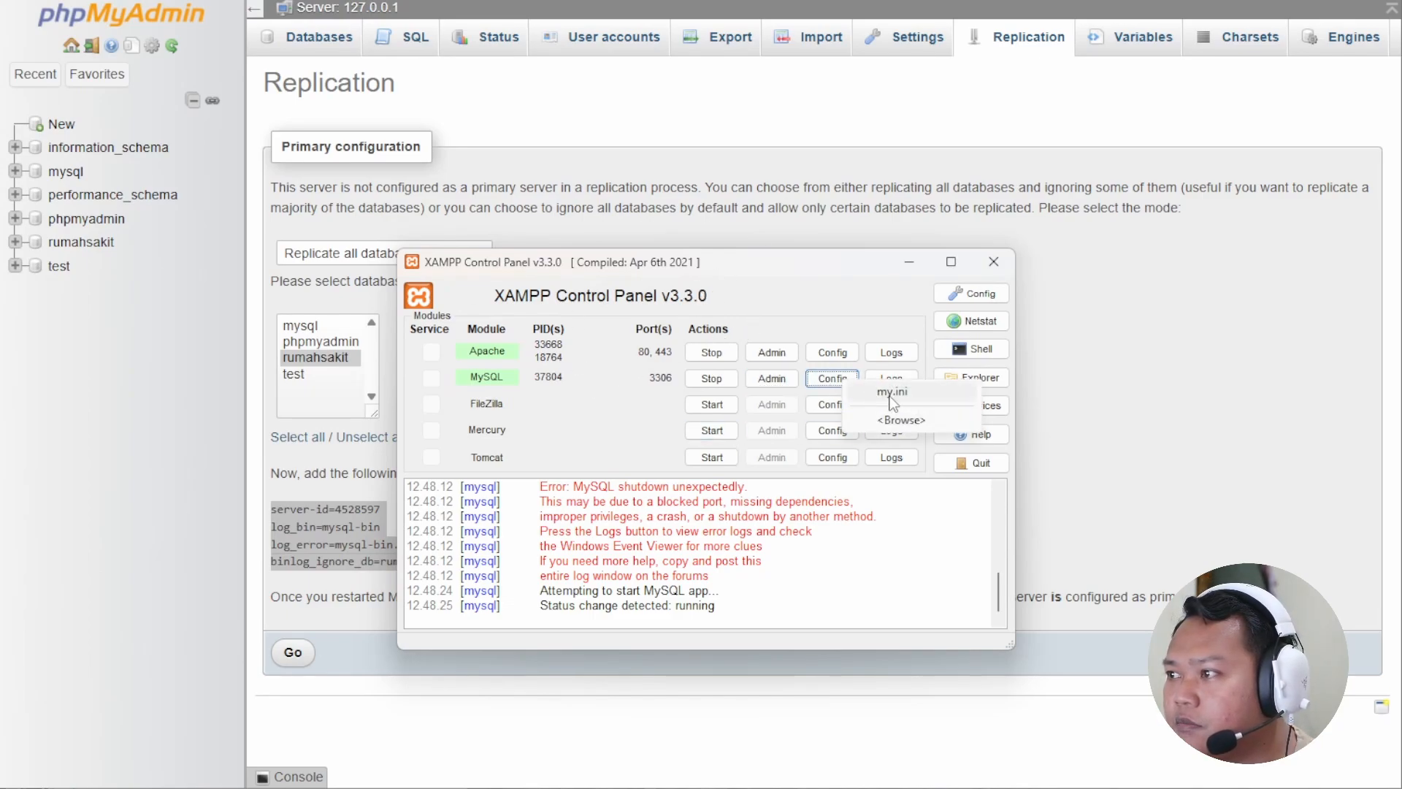
click(891, 394)
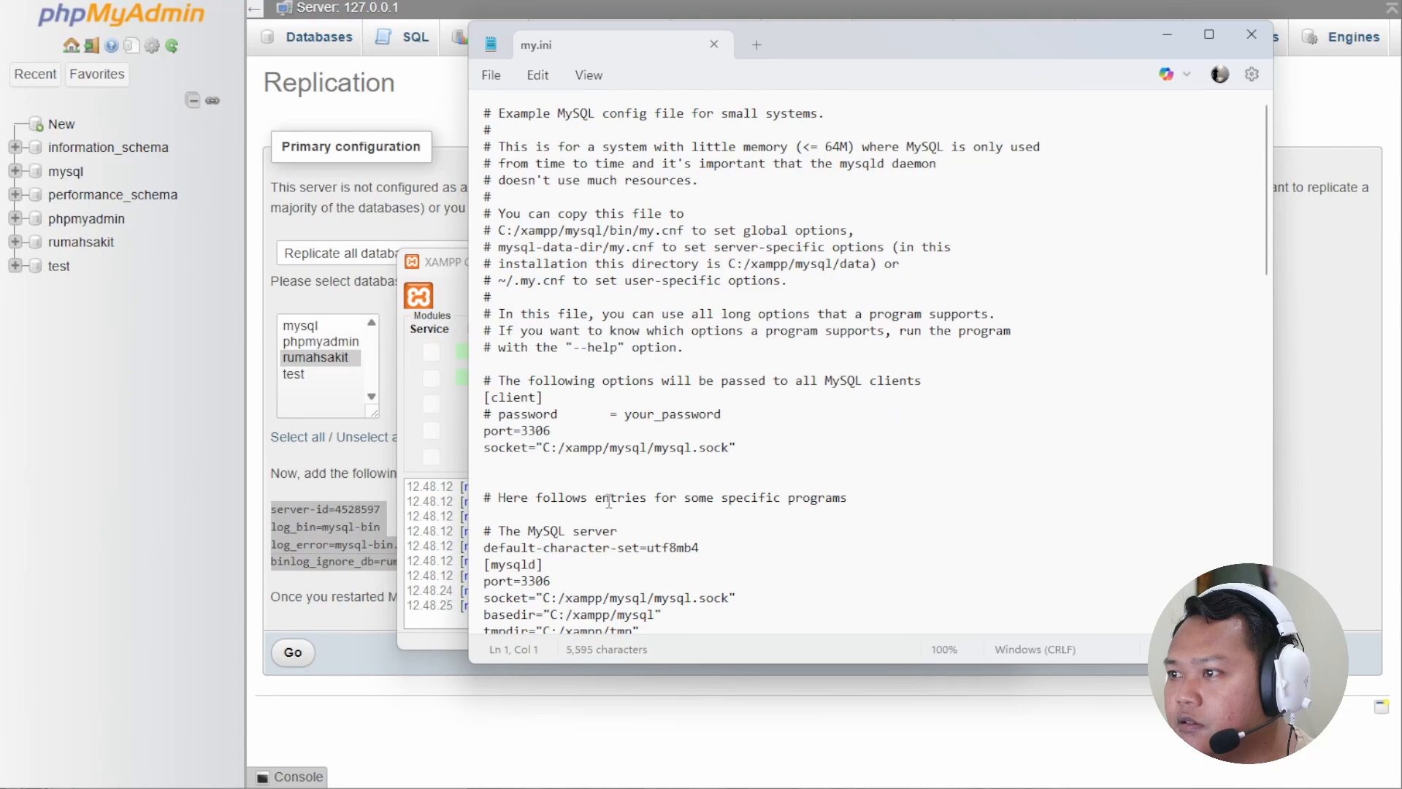
scroll(679, 501, down, 3)
scroll(679, 501, down, 6)
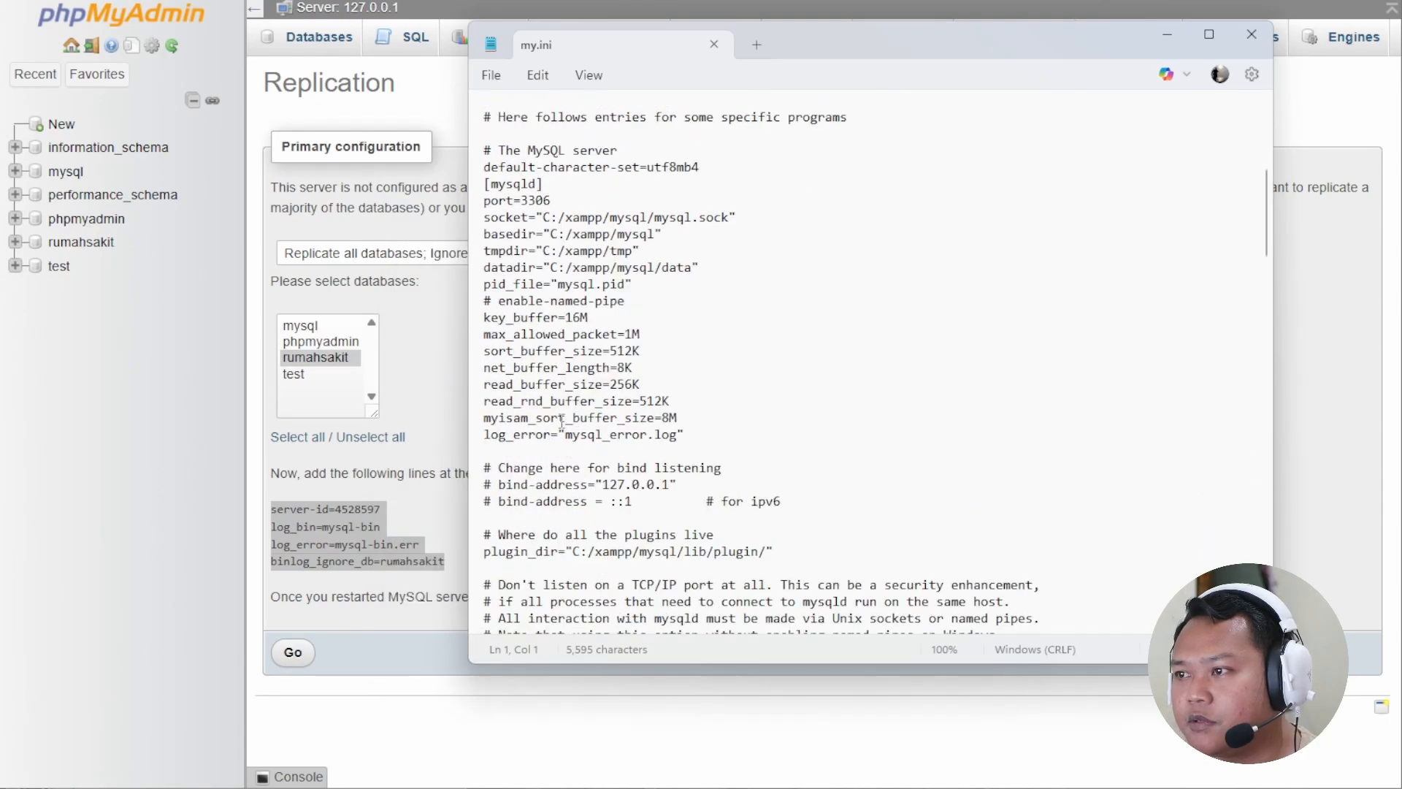
click(506, 452)
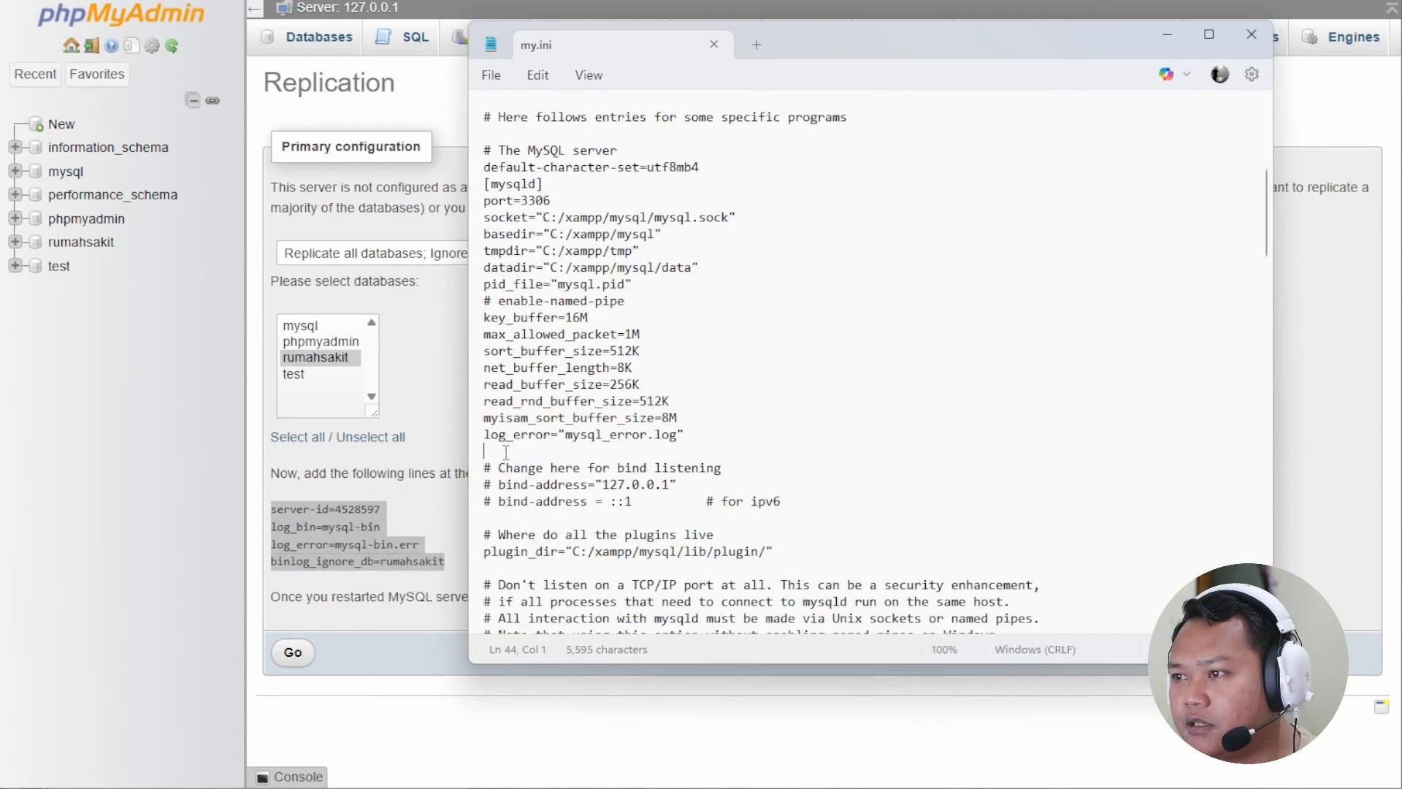
key(Return)
right_click(504, 461)
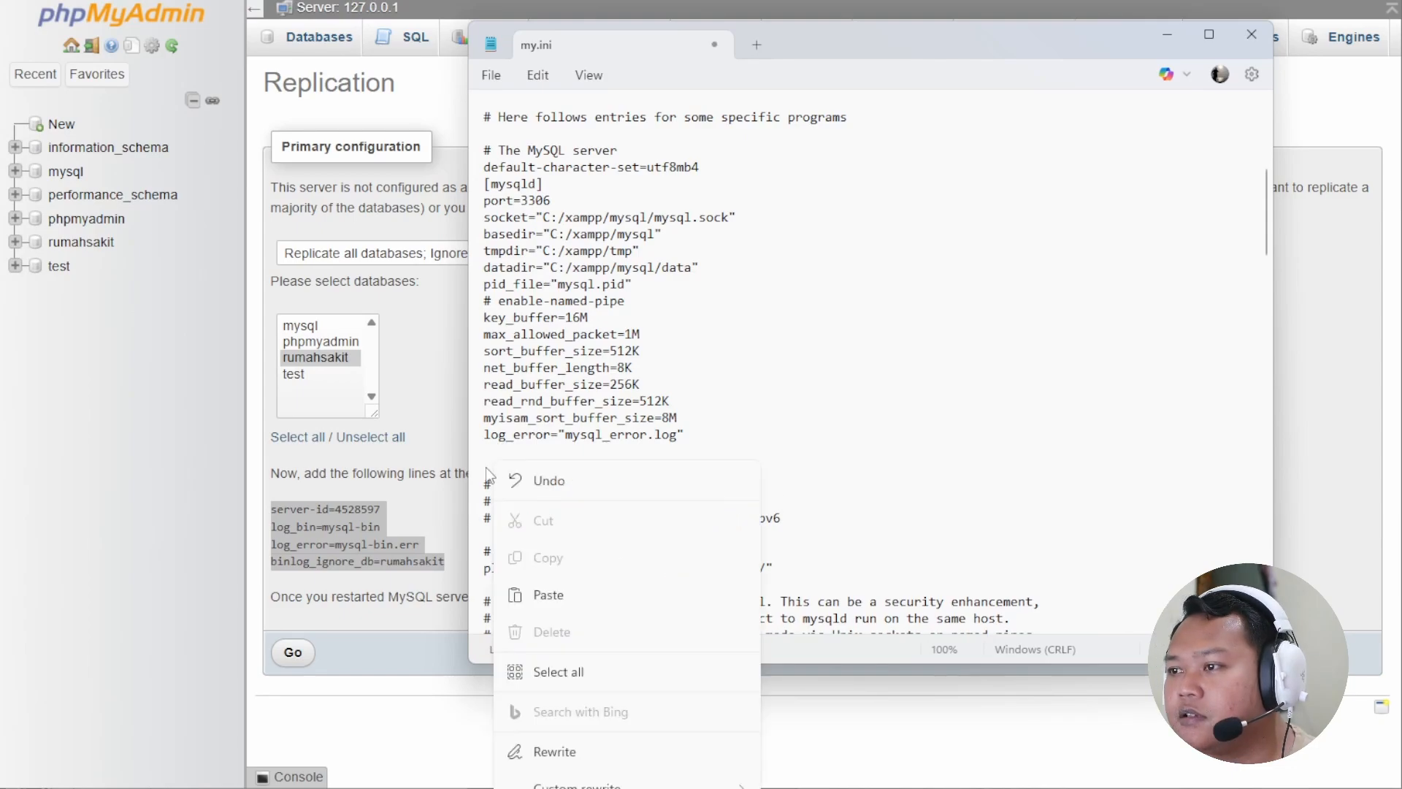
click(548, 593)
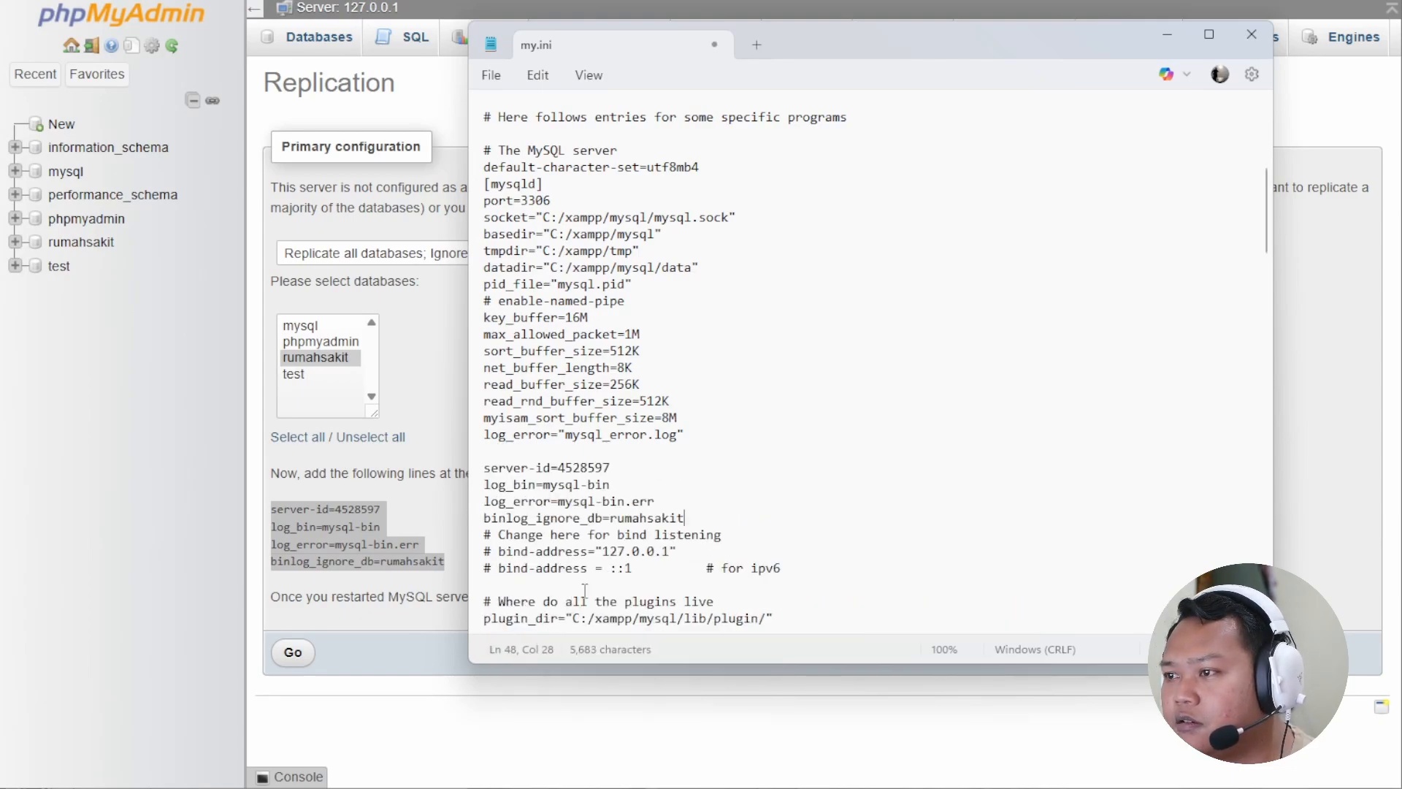
Save and close my.ini, then stop and restart MySQL to apply the settings.
click(501, 75)
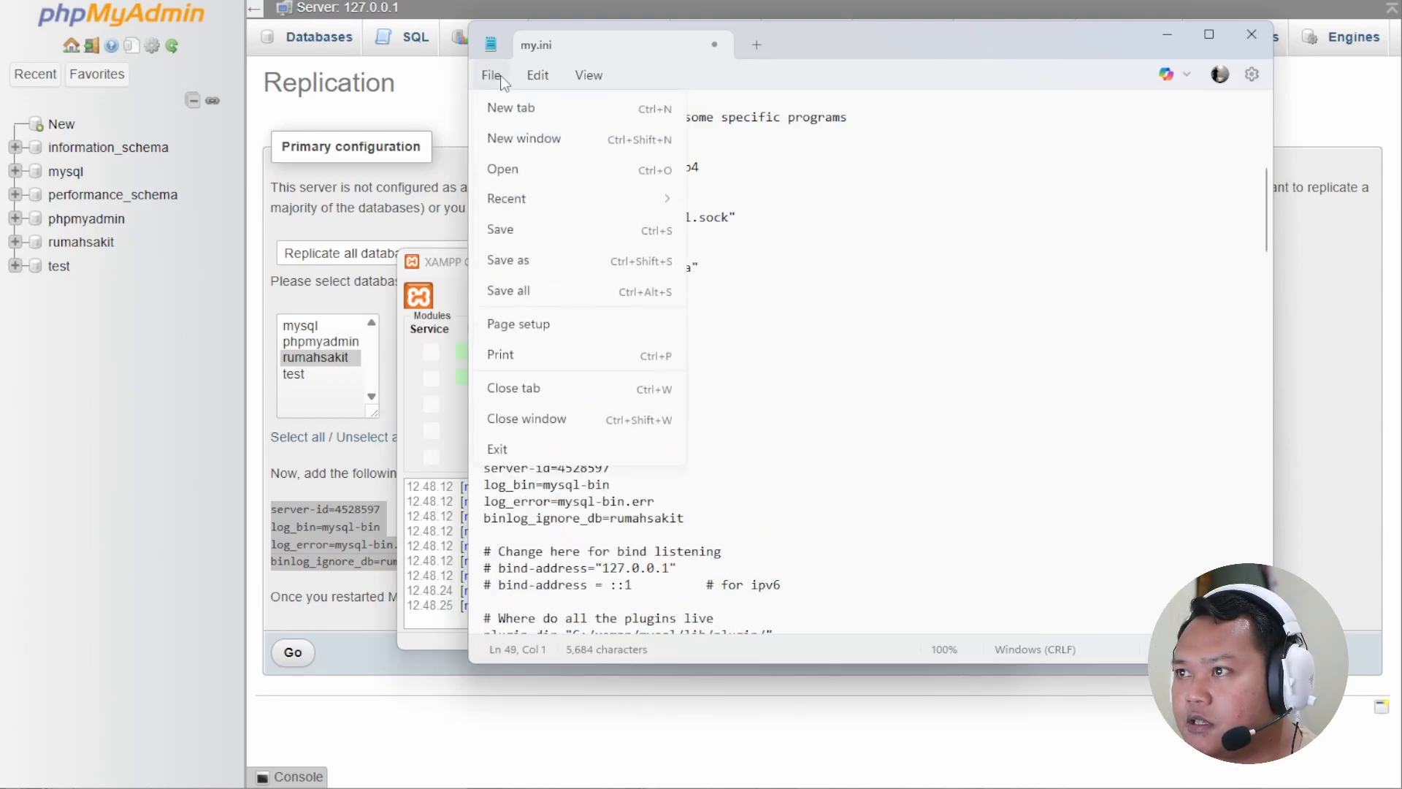
click(512, 228)
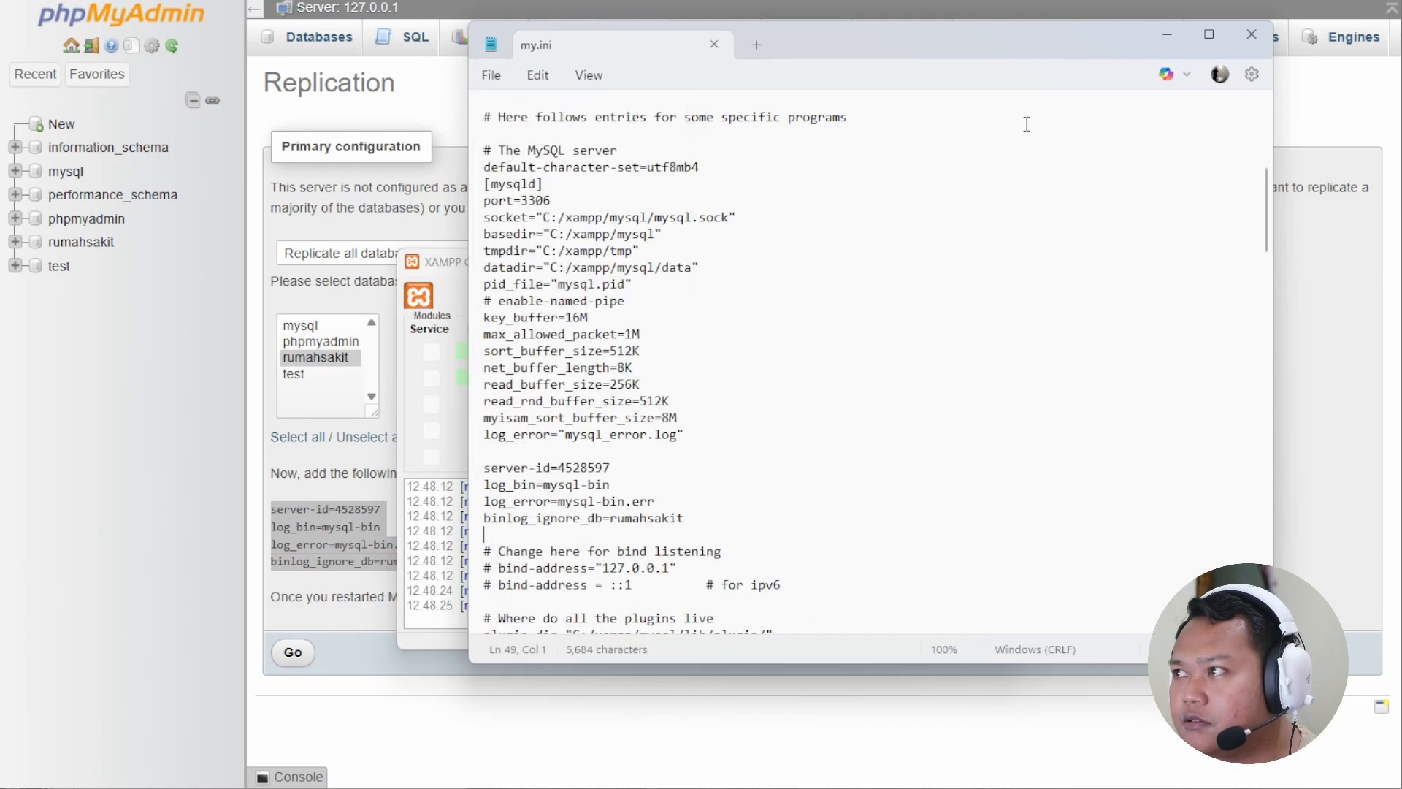
click(1252, 34)
click(713, 379)
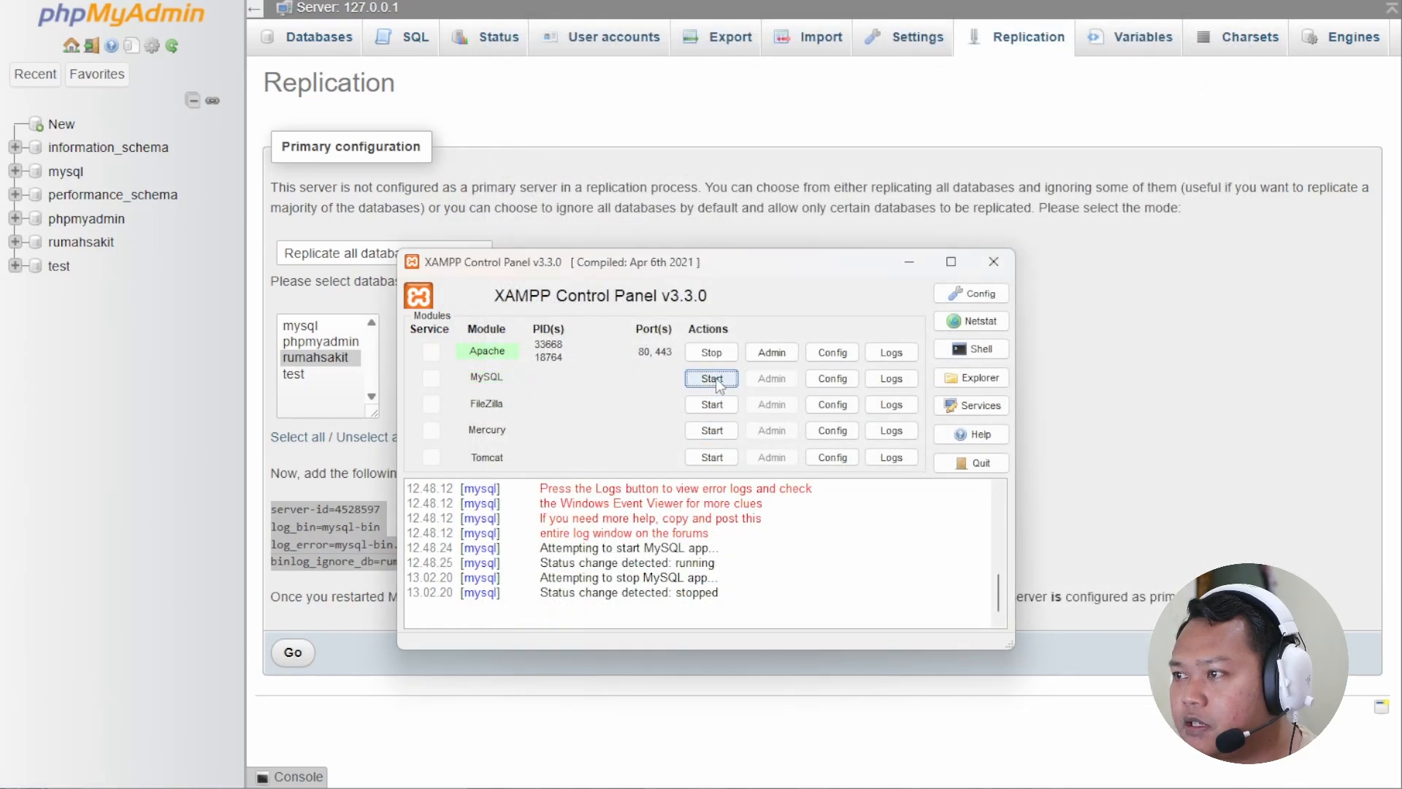
click(713, 379)
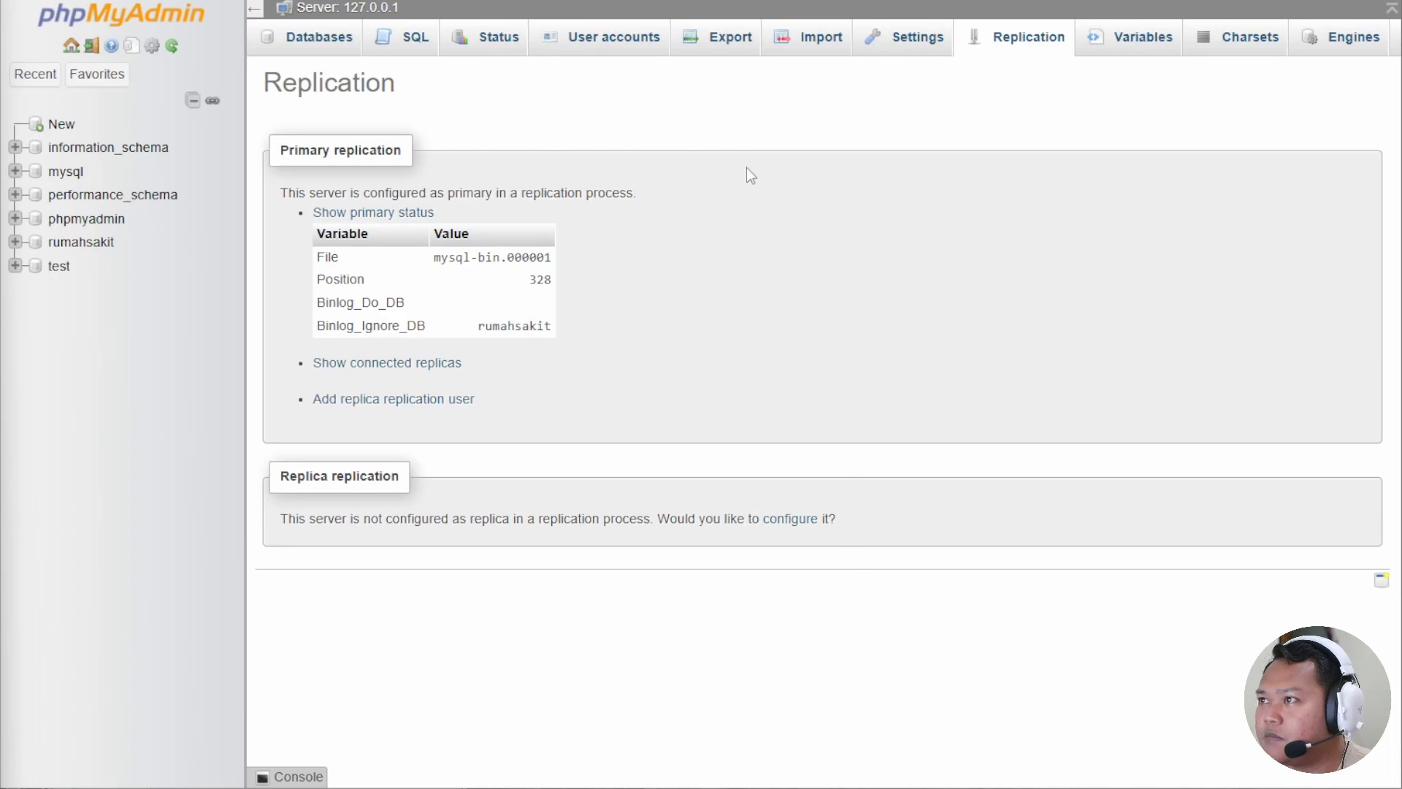
Start a new user account named replica for host 192.168.1.10 and enter its password twice.
click(626, 40)
click(344, 381)
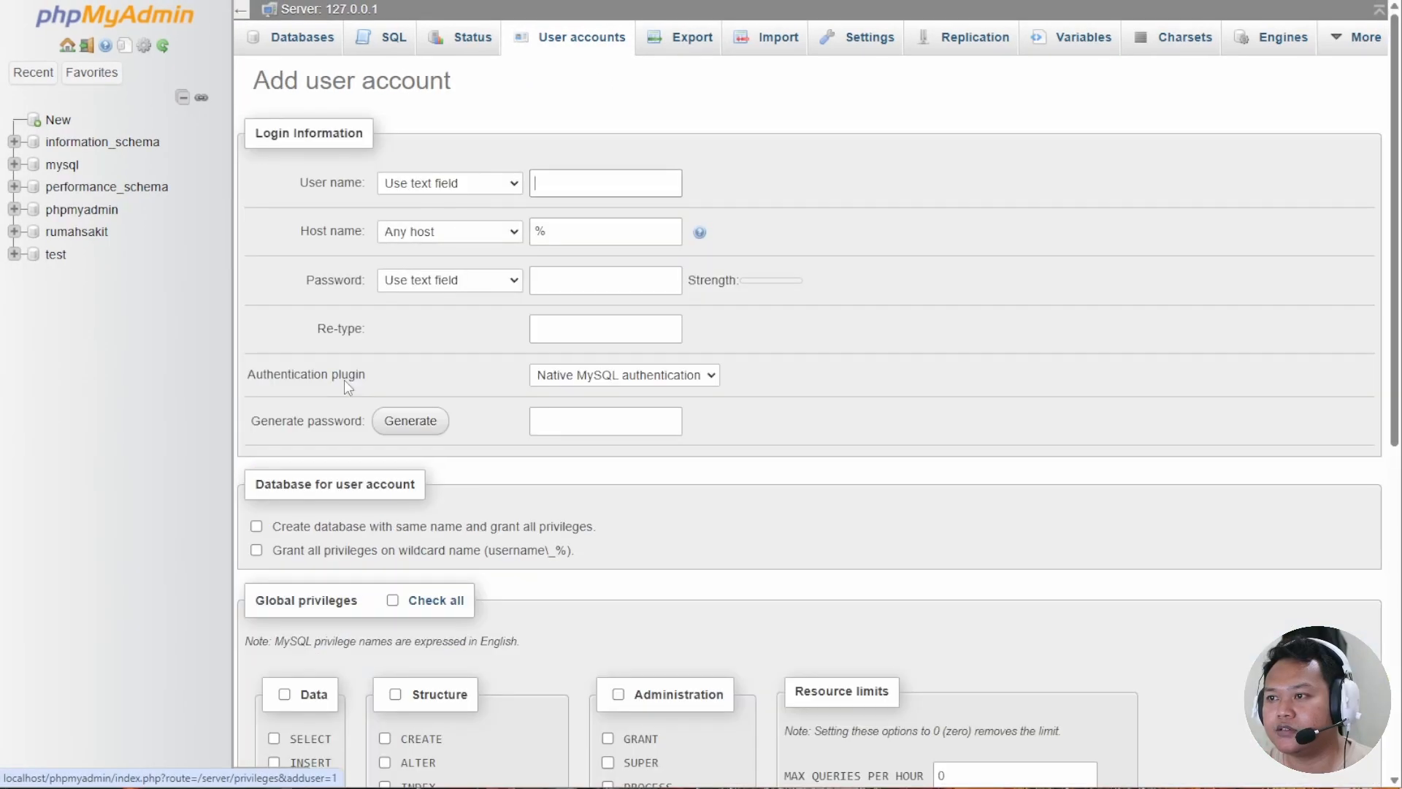
text(replica1)
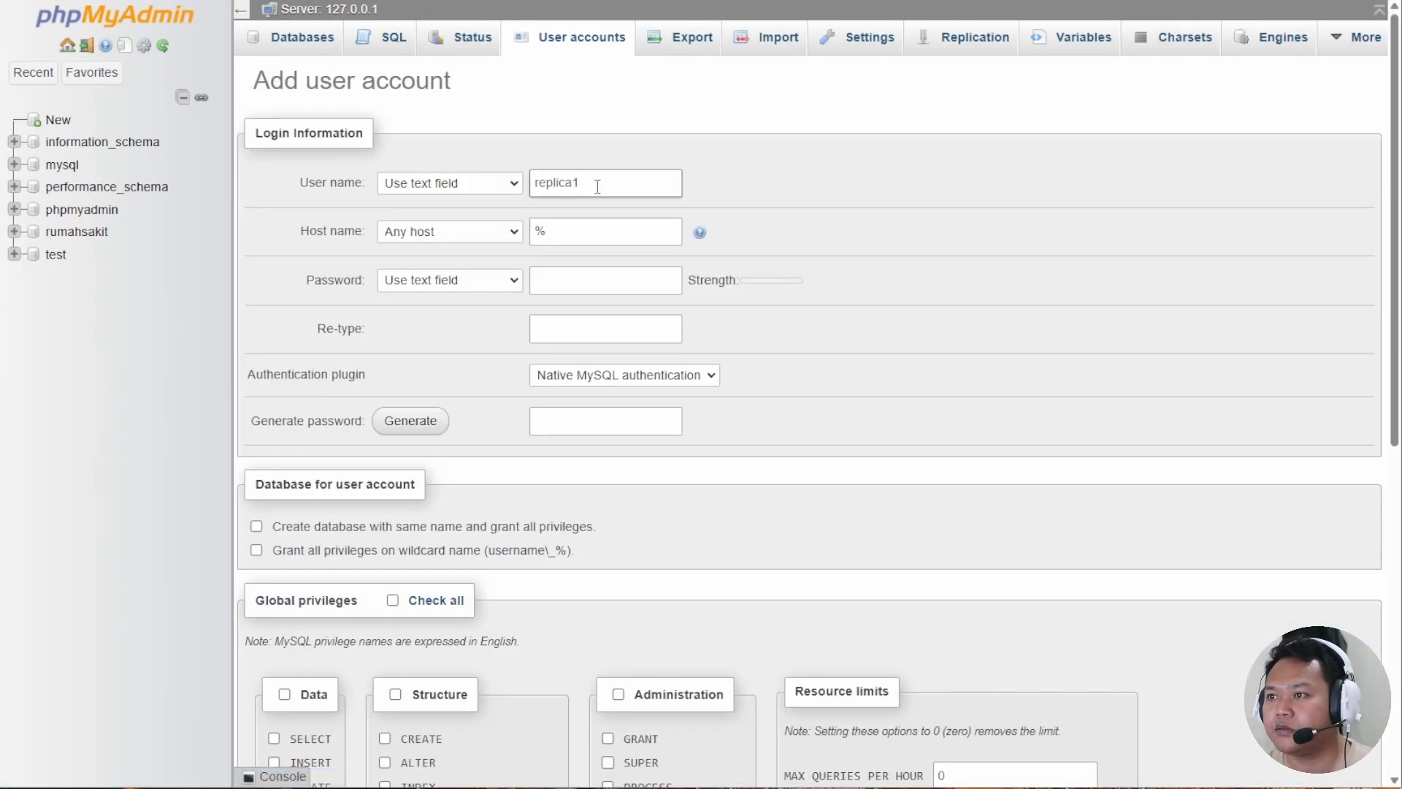
key(Tab)
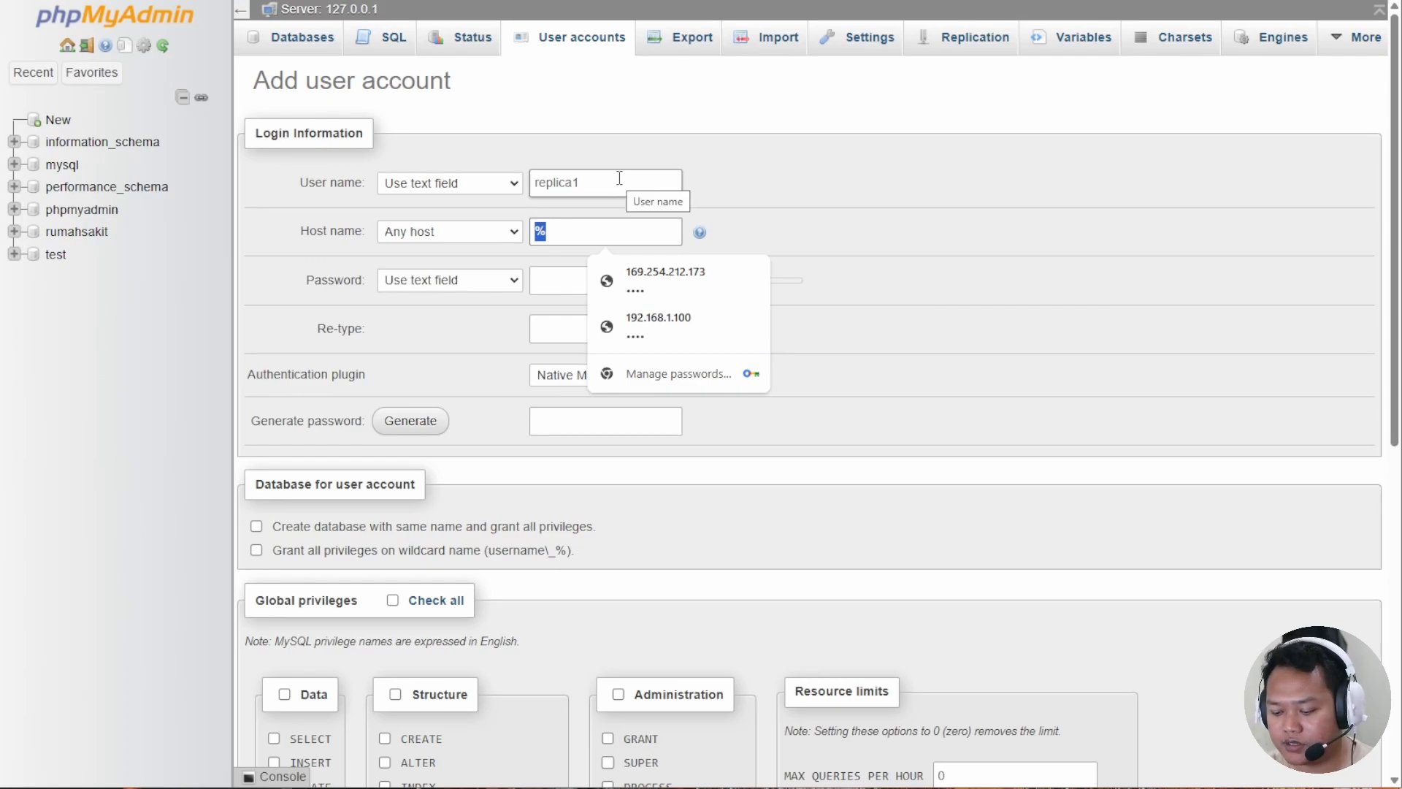
text(1)
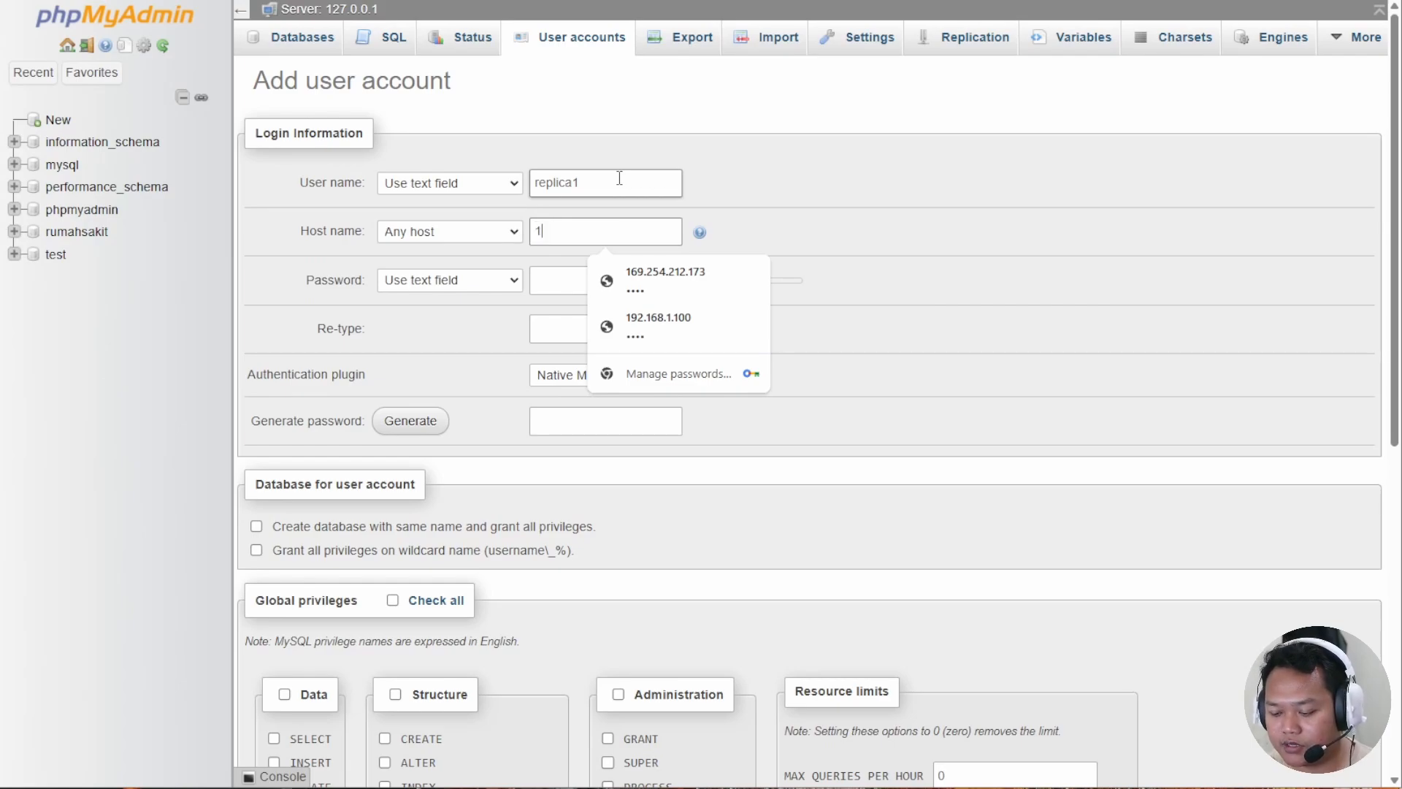
text(92.168.1.10)
click(563, 284)
text(••••)
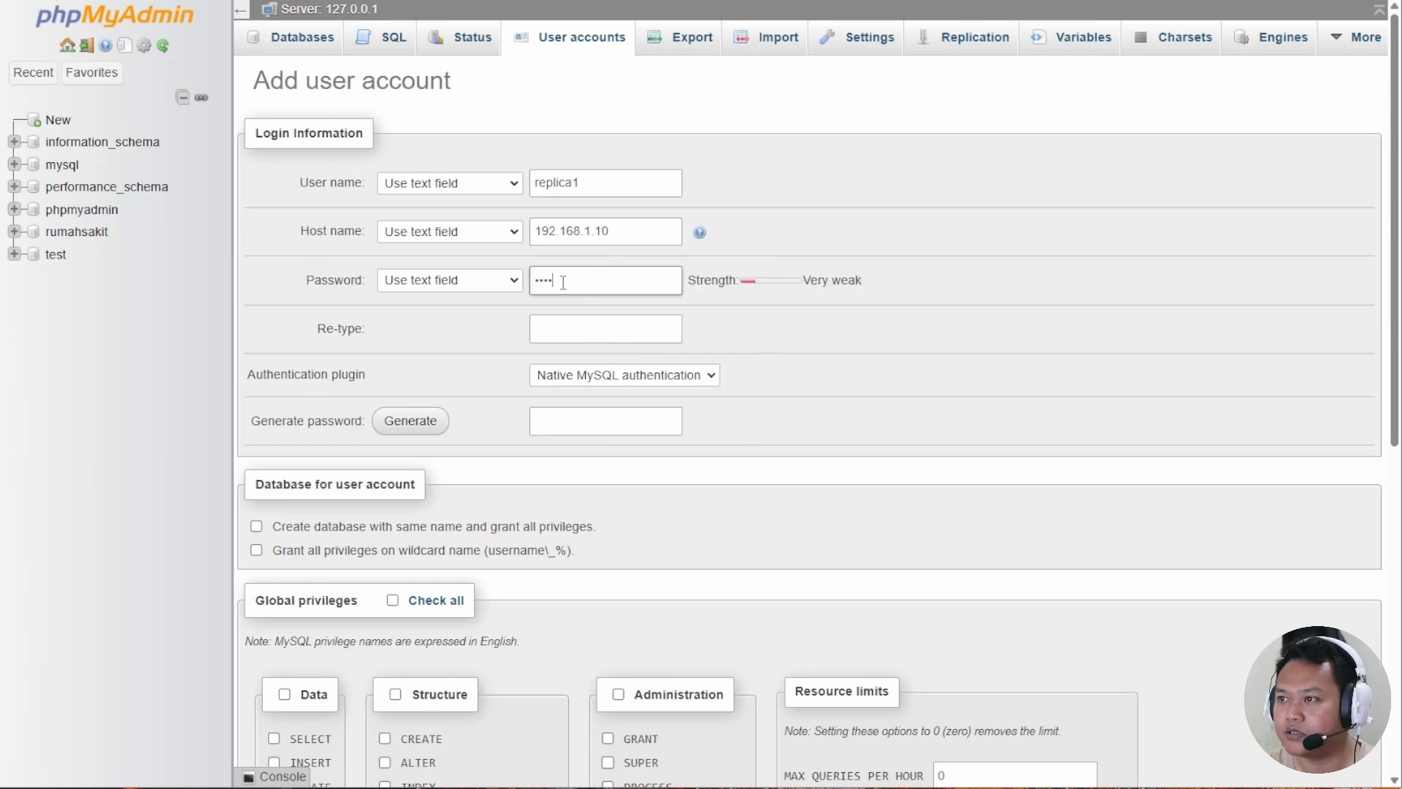
key(Tab)
text(••••)
Grant only REPLICATION CLIENT and REPLICATION SLAVE privileges and create the account.
scroll(629, 353, down, 6)
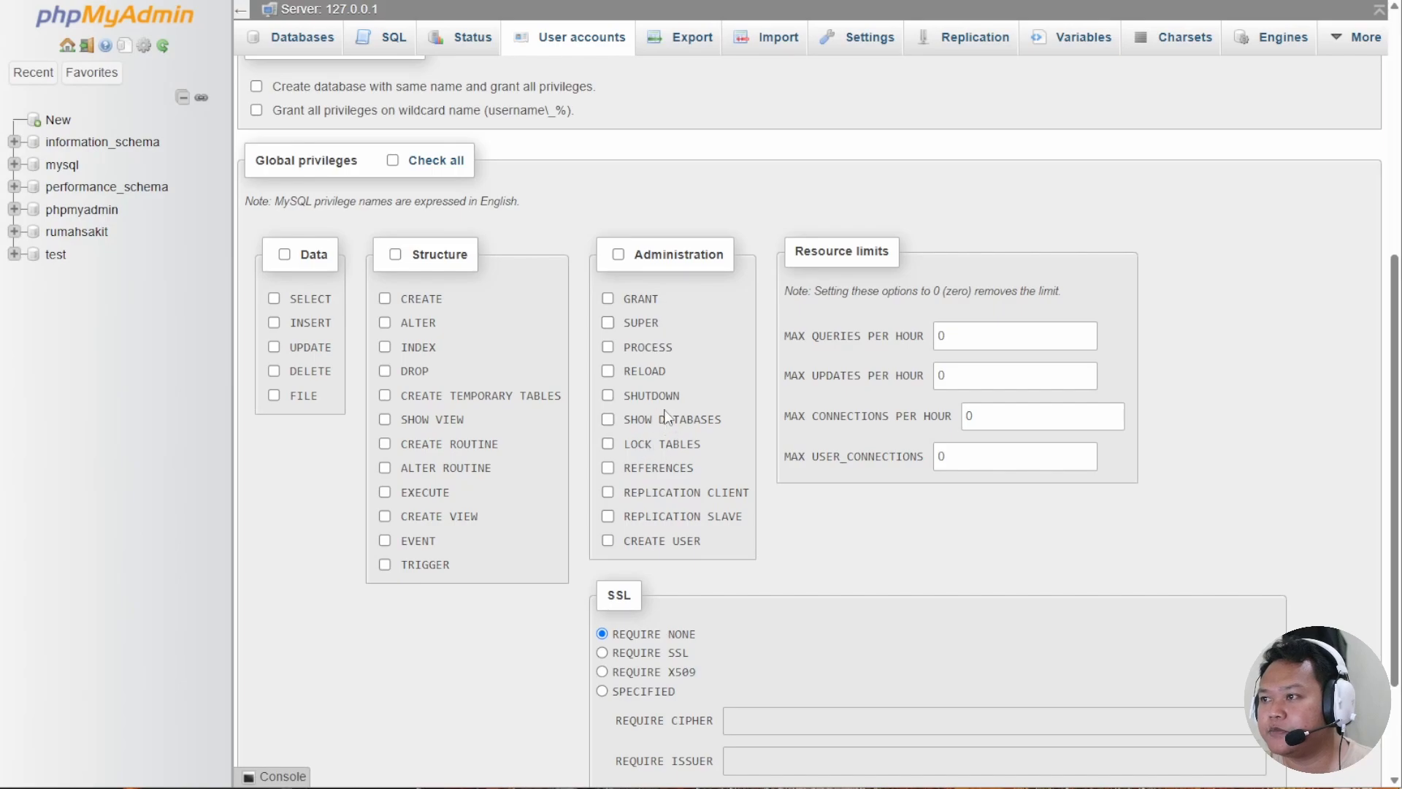
click(607, 493)
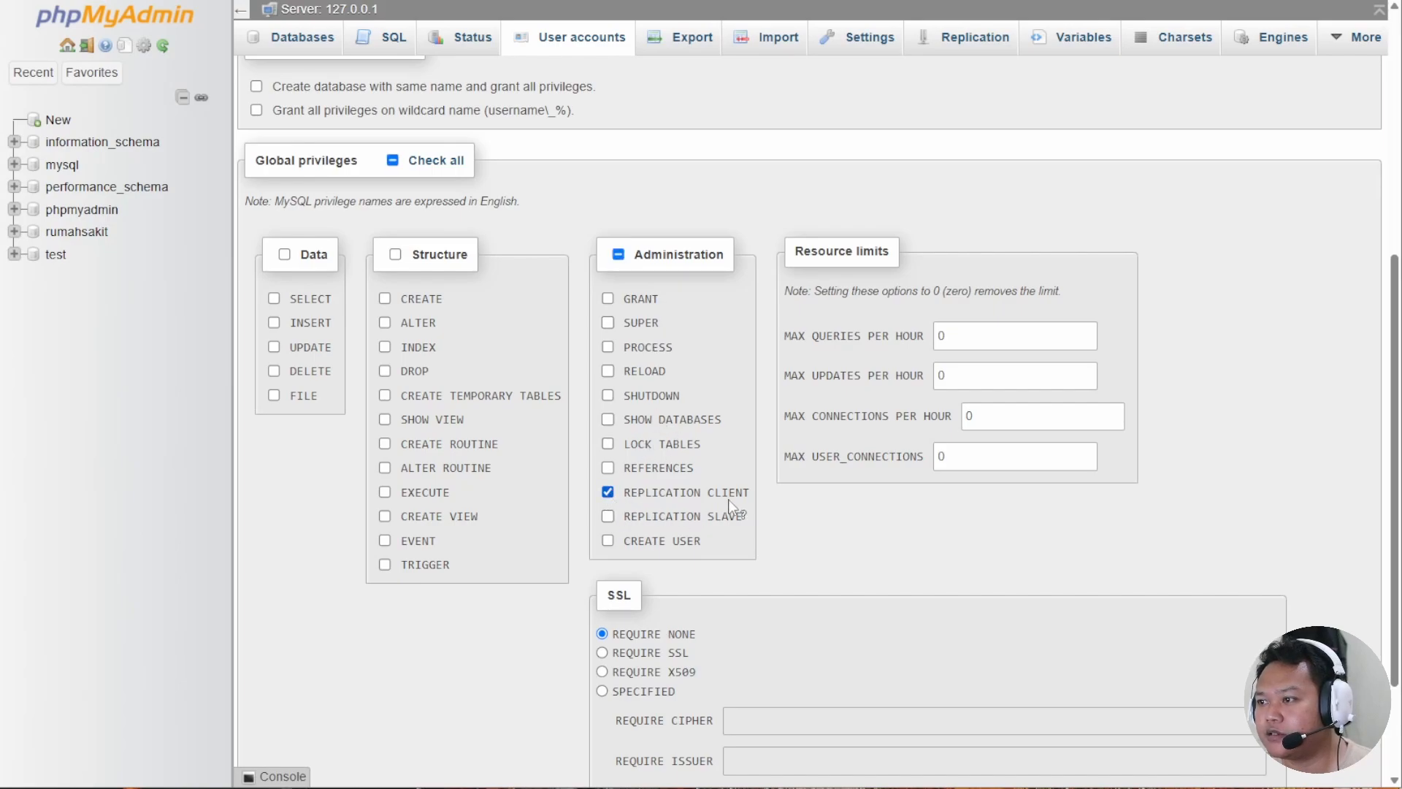
click(607, 517)
scroll(781, 522, down, 2)
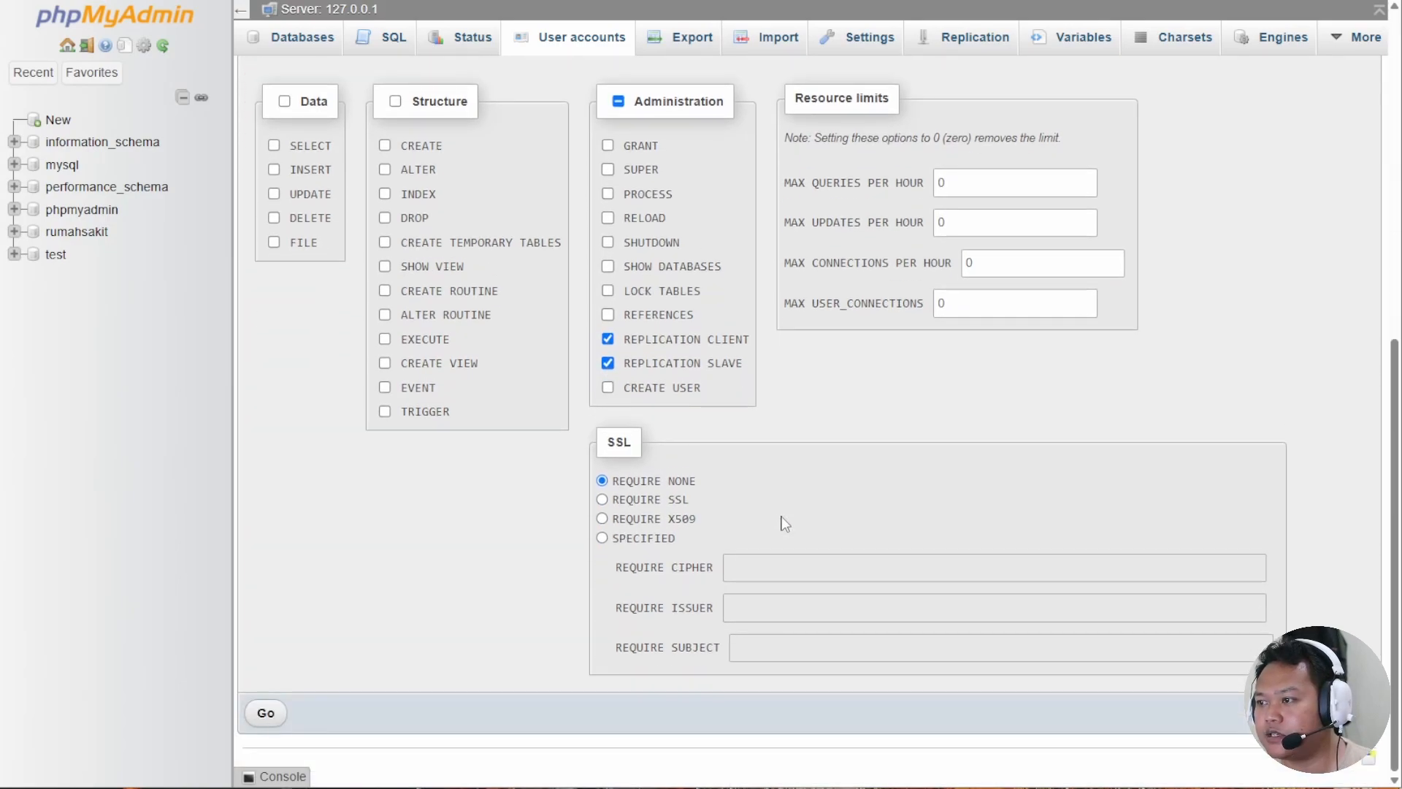
click(282, 712)
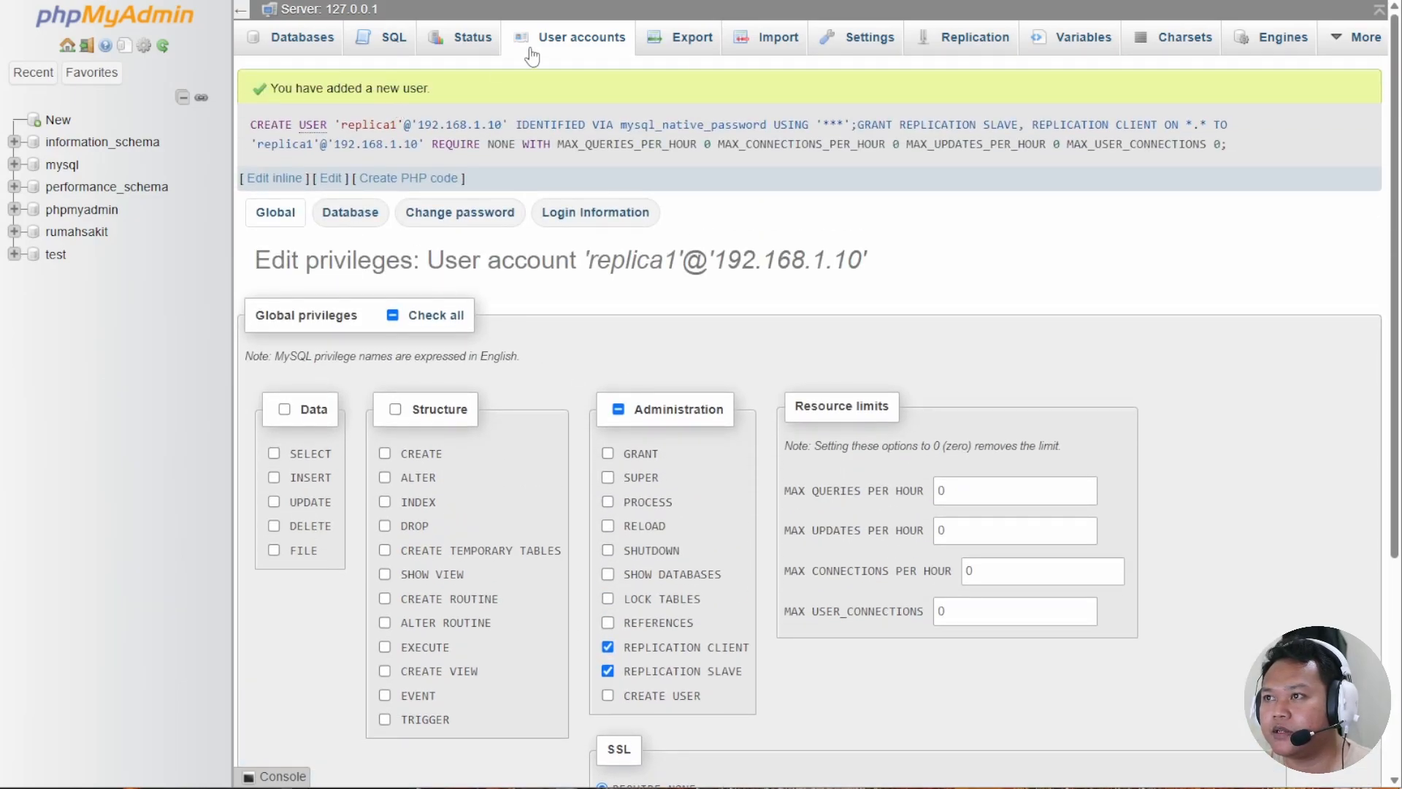
Begin exporting the server's databases as SQL, entering 'ruma' for the name.
click(572, 40)
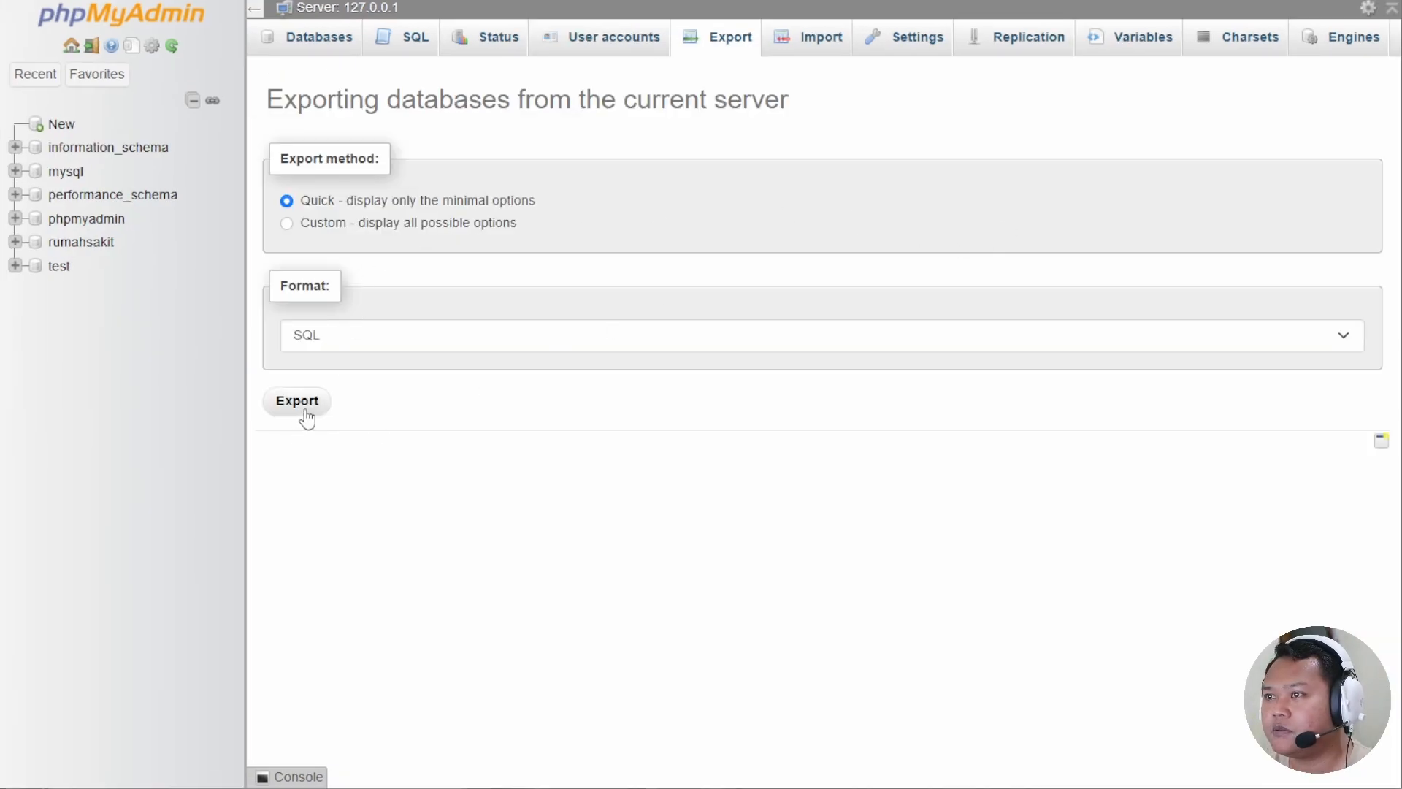
click(309, 411)
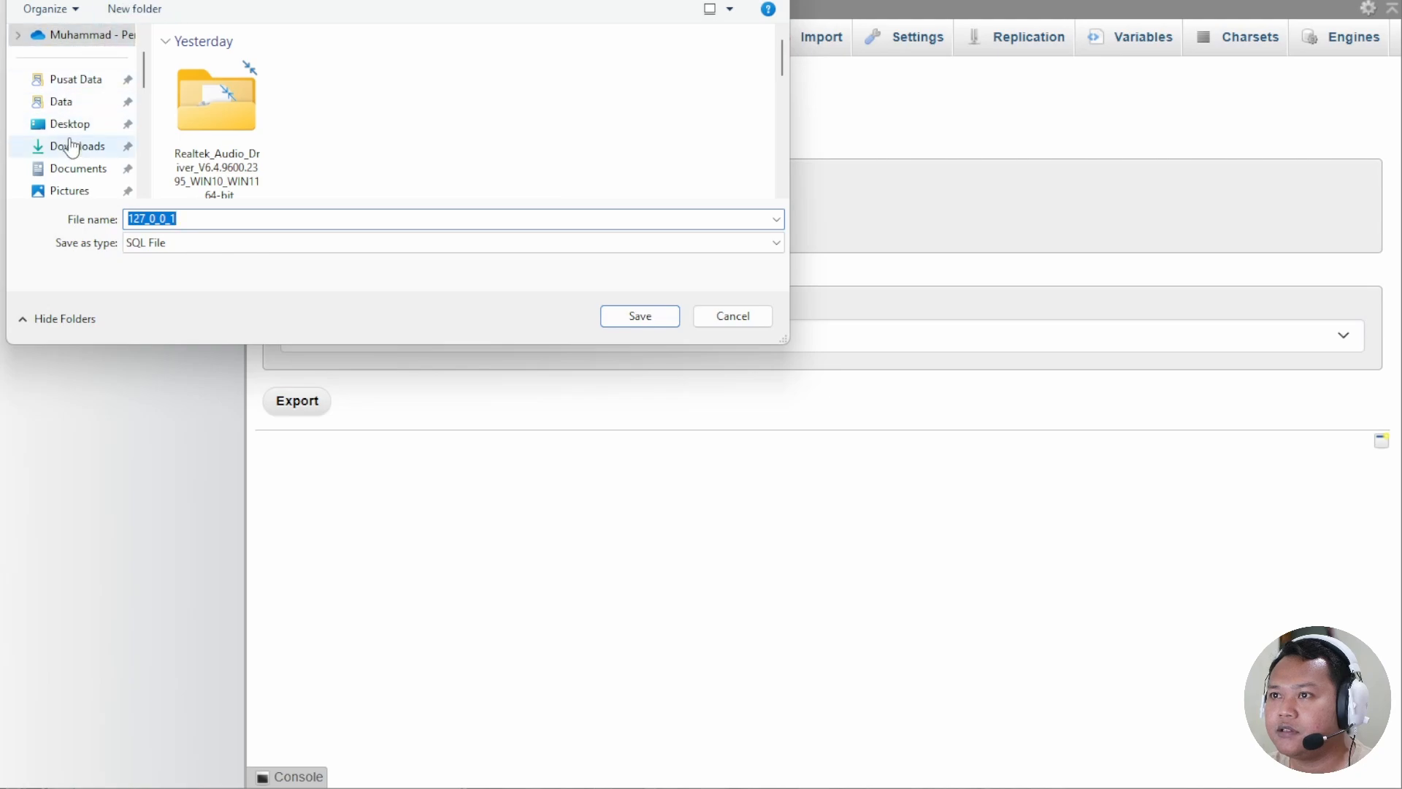
text(ruma)
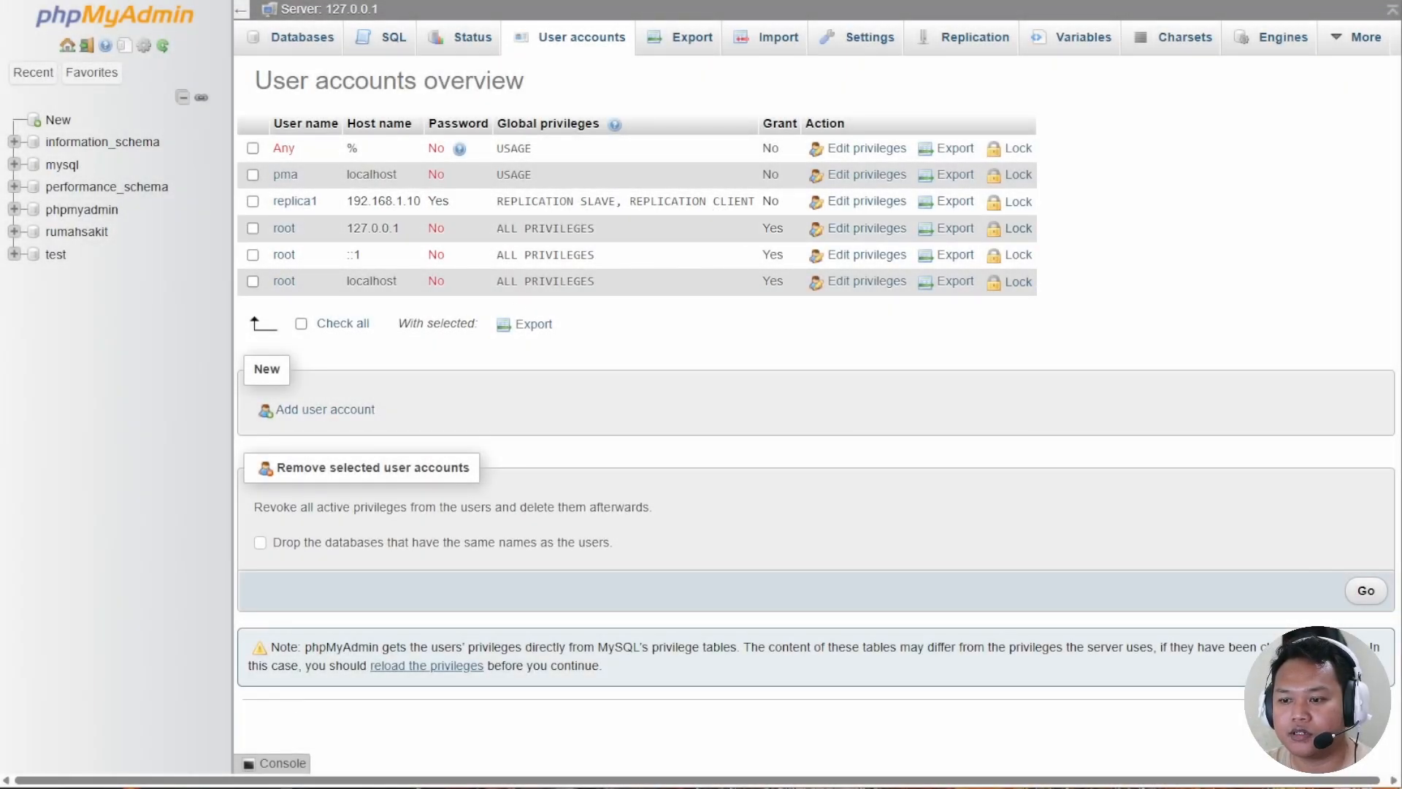
On the virtual machine, start Apache and MySQL in XAMPP and open phpMyAdmin.
key(alt+Tab)
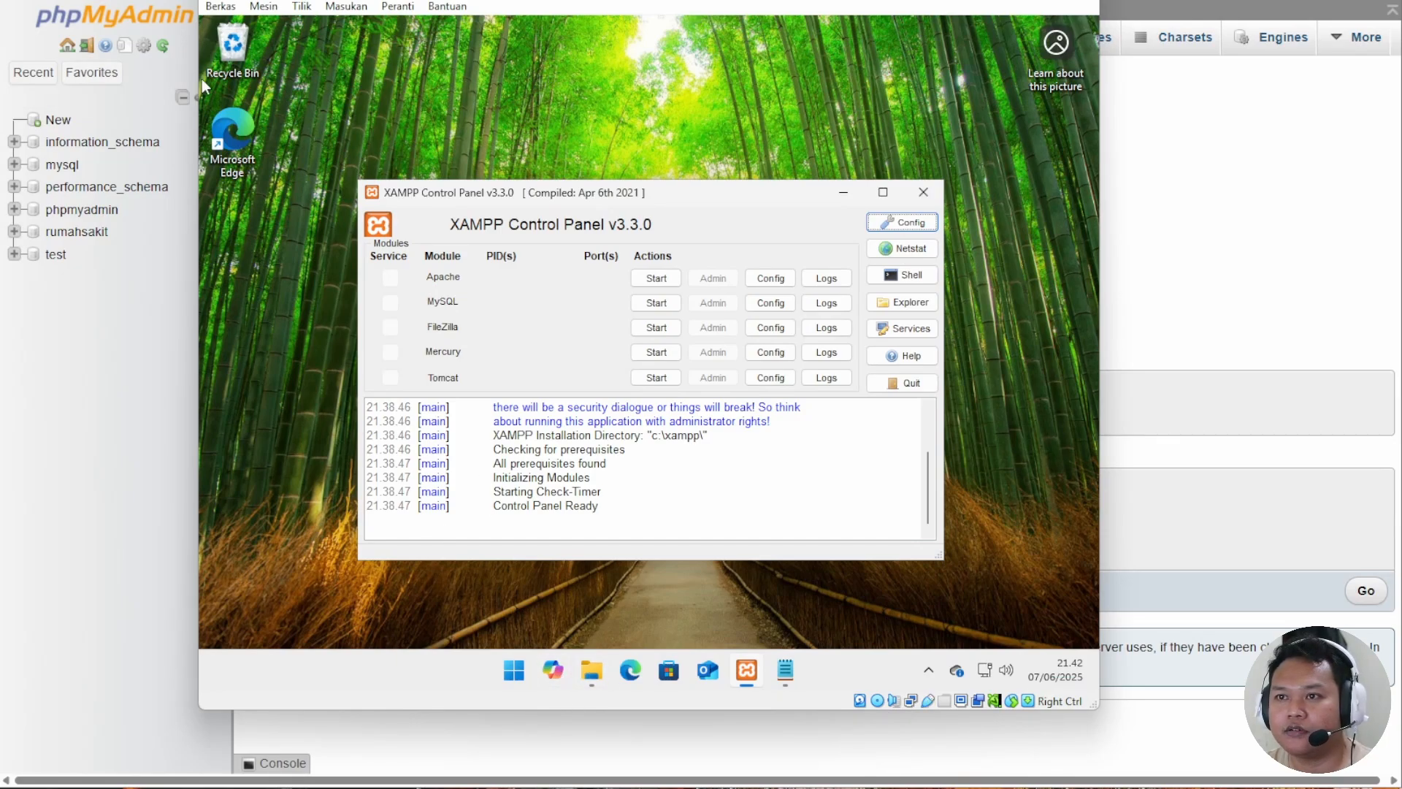
click(701, 332)
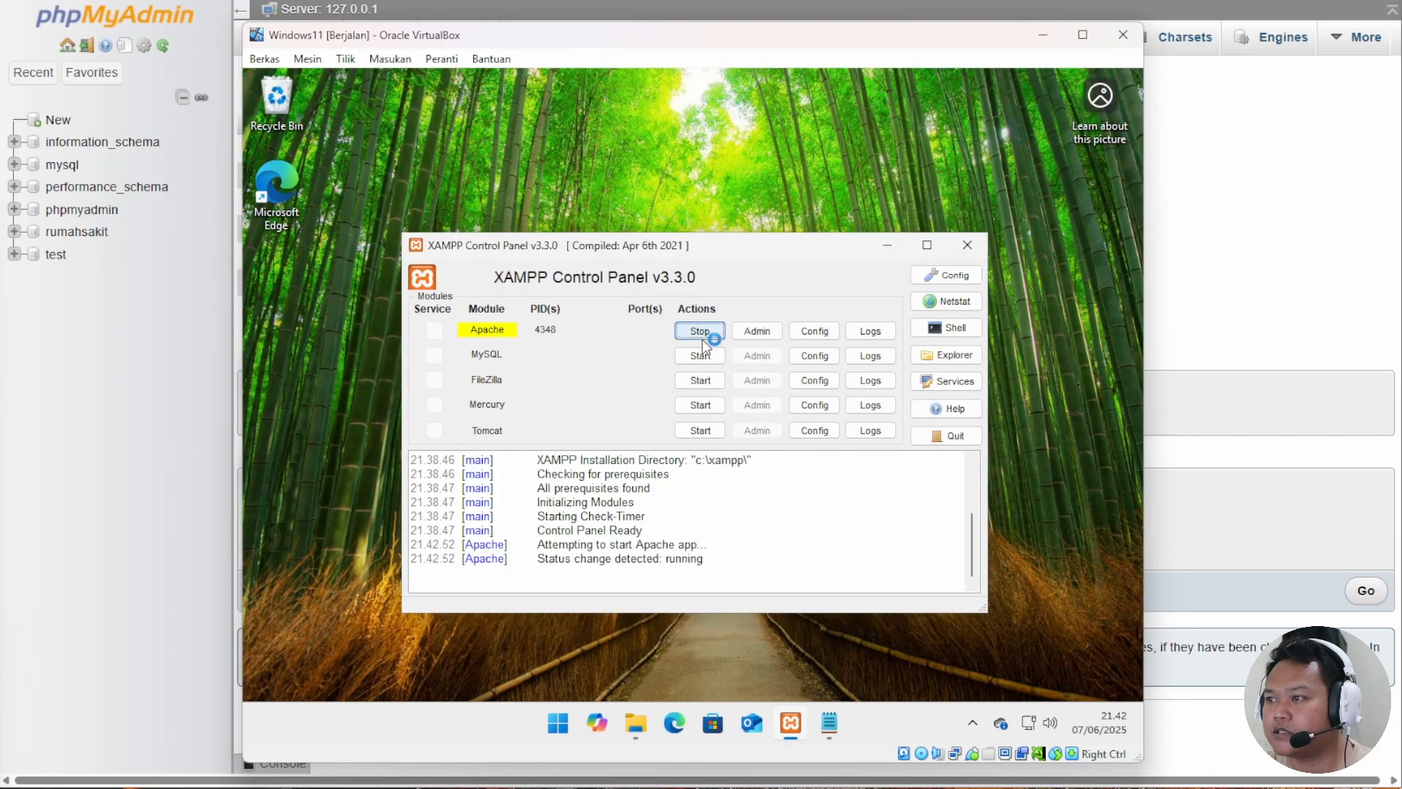
click(701, 355)
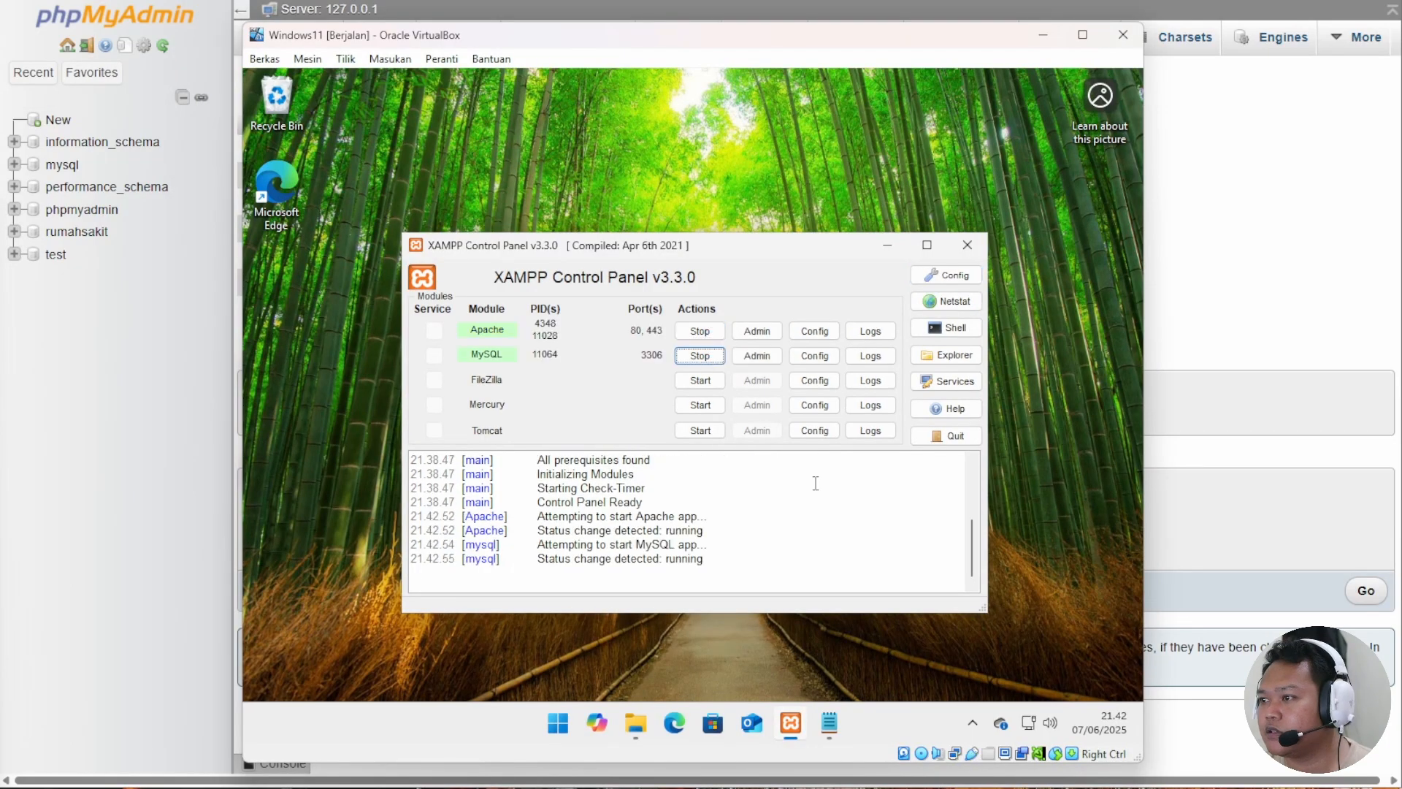
click(757, 356)
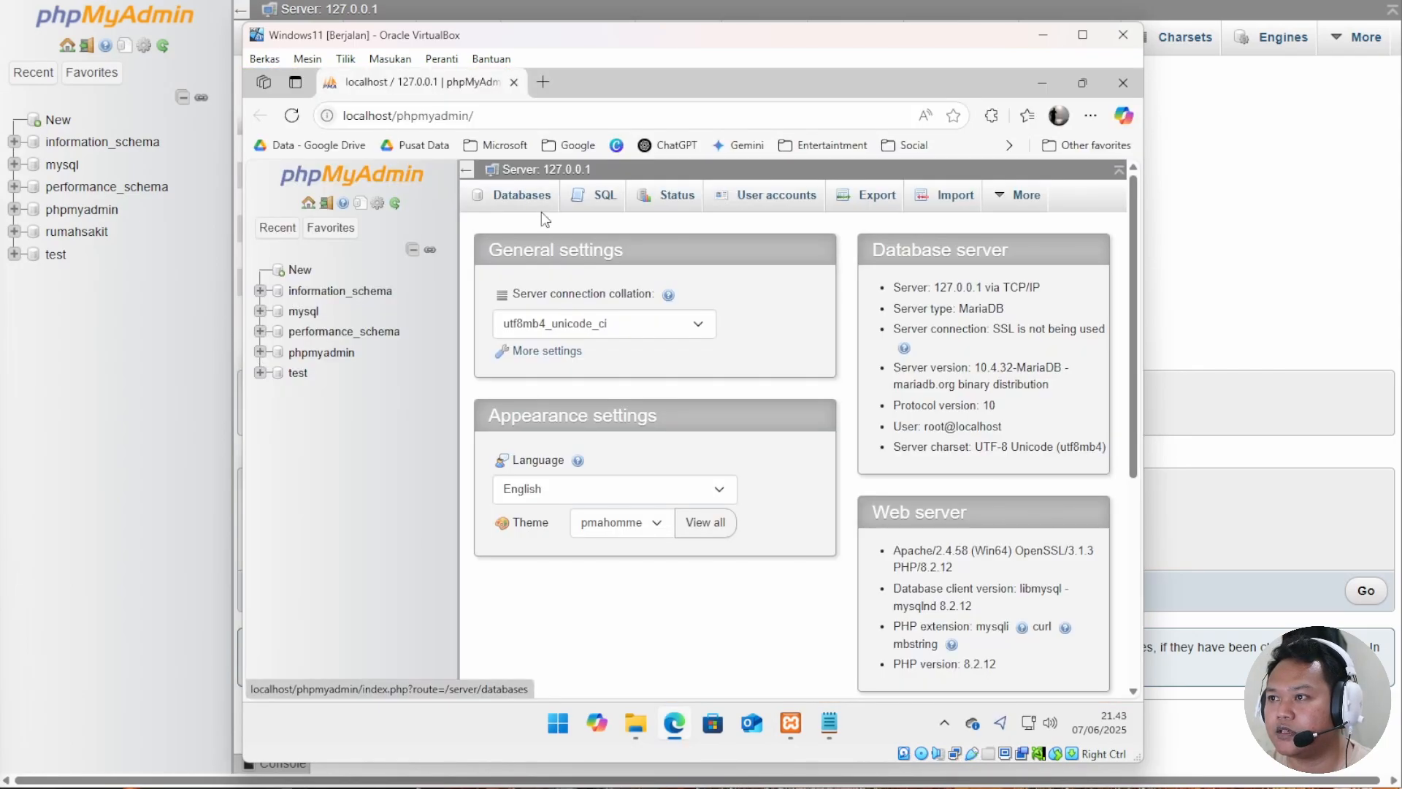
Create a new database named rumahsakit on the replica server.
click(511, 197)
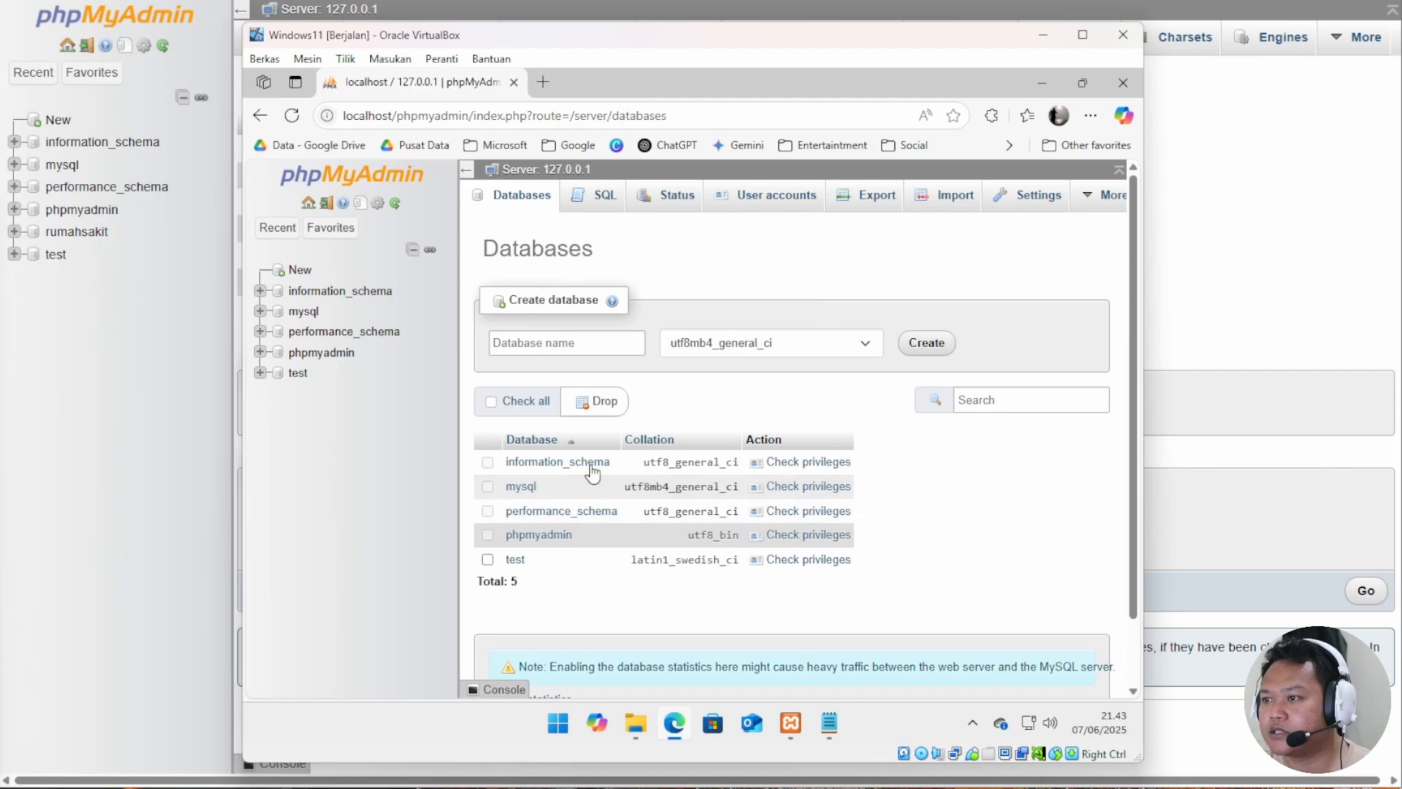
click(561, 347)
click(561, 348)
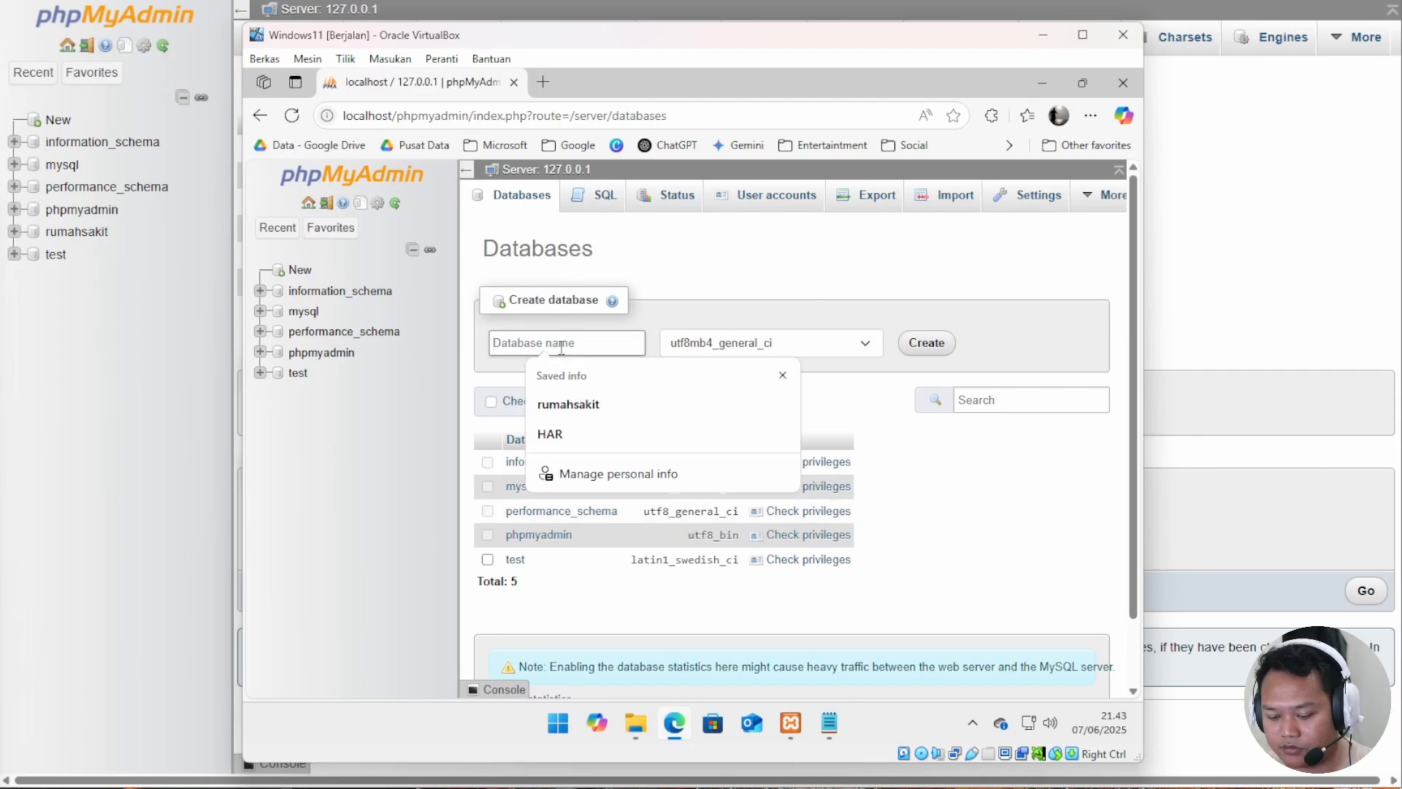
text(rumahsakit)
click(612, 398)
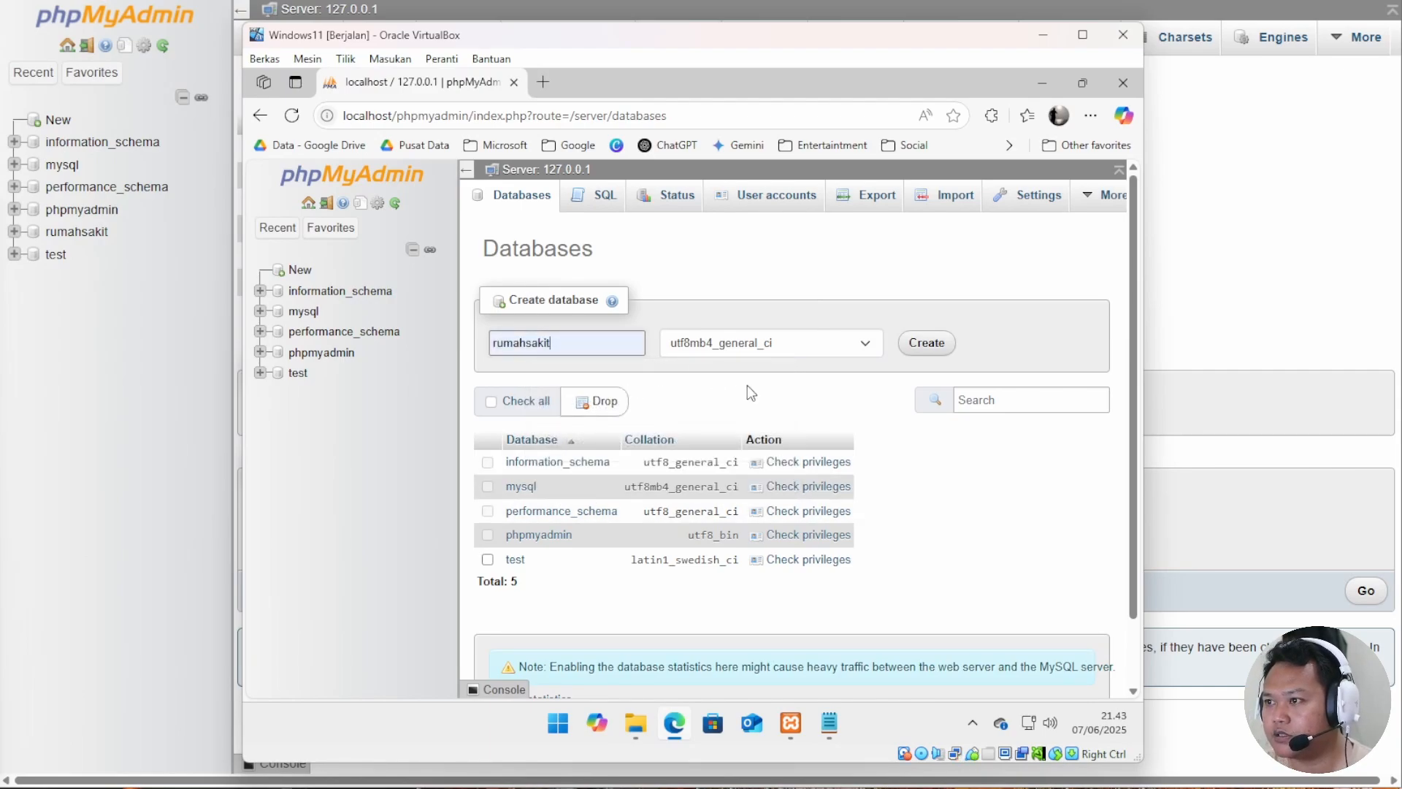
click(922, 348)
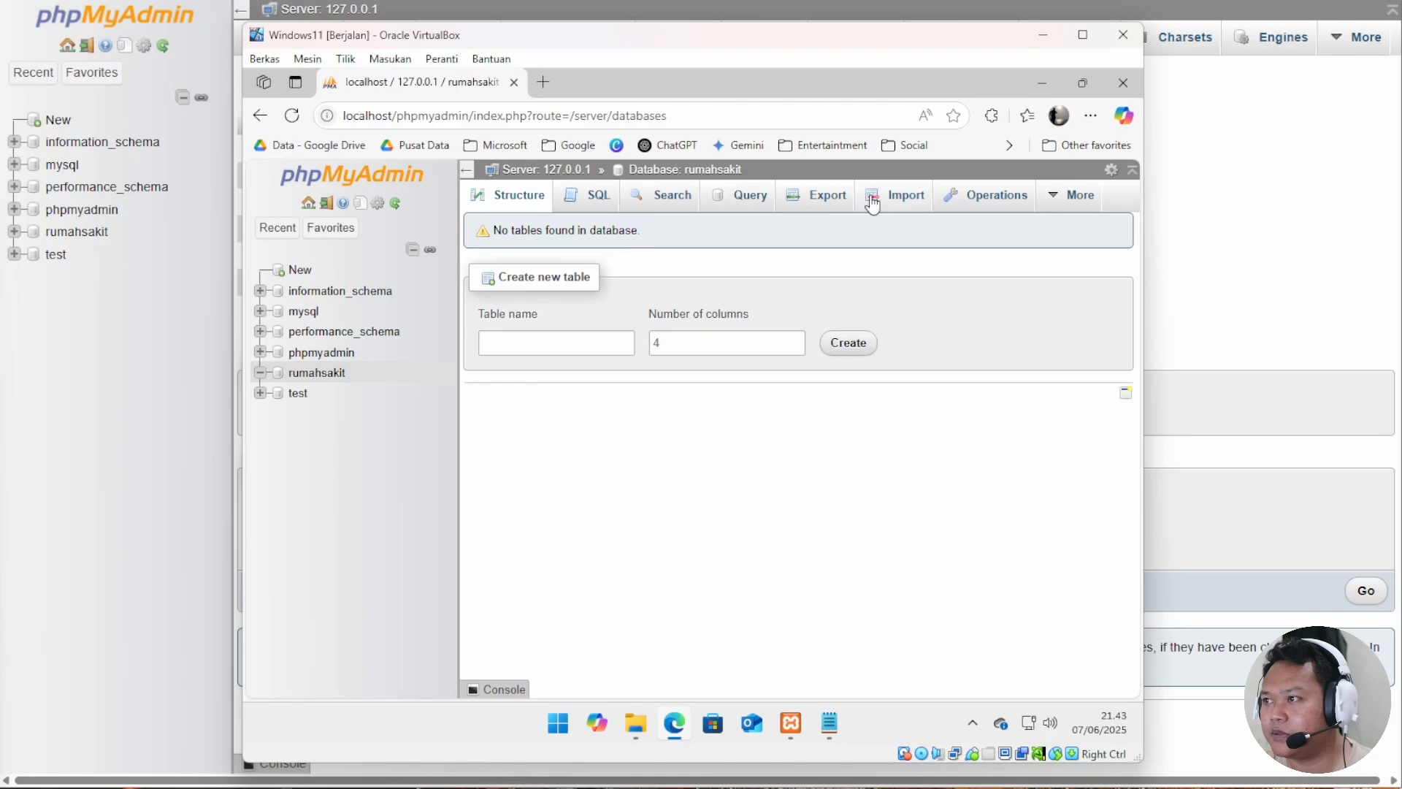
Import rumahsakit.sql from Documents into rumahsakit and return to the databases list.
click(906, 195)
click(550, 410)
click(457, 209)
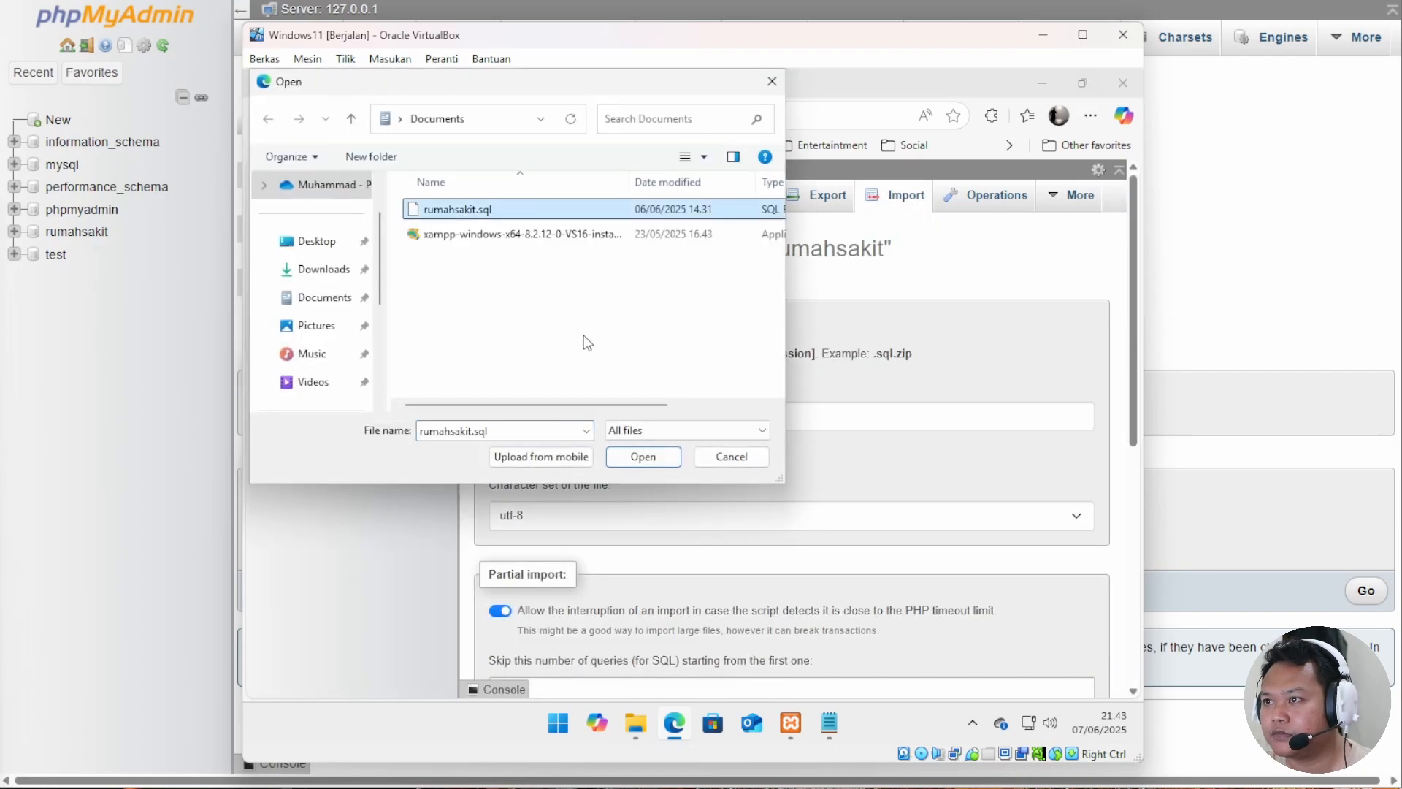
click(643, 456)
scroll(730, 439, down, 10)
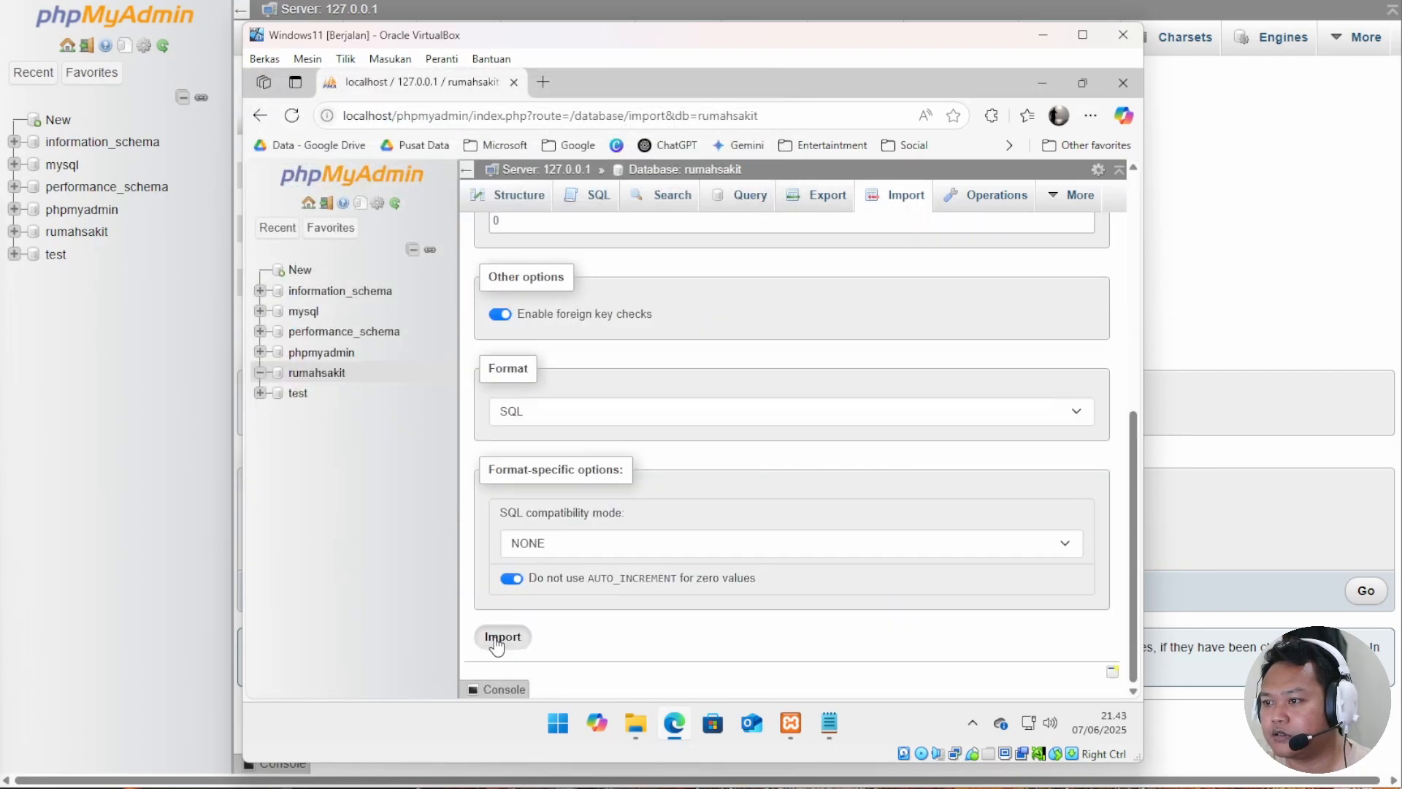
click(498, 635)
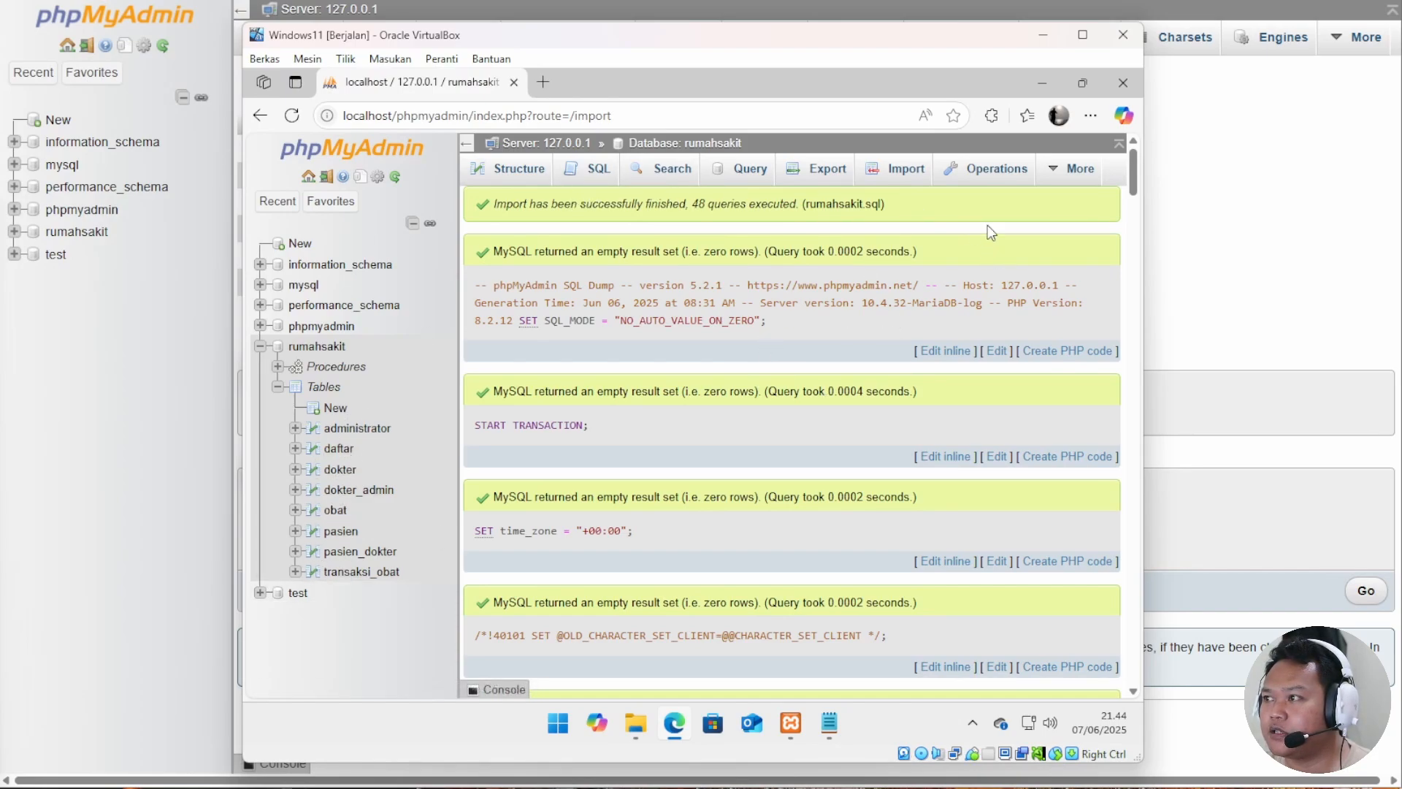
click(547, 144)
click(523, 162)
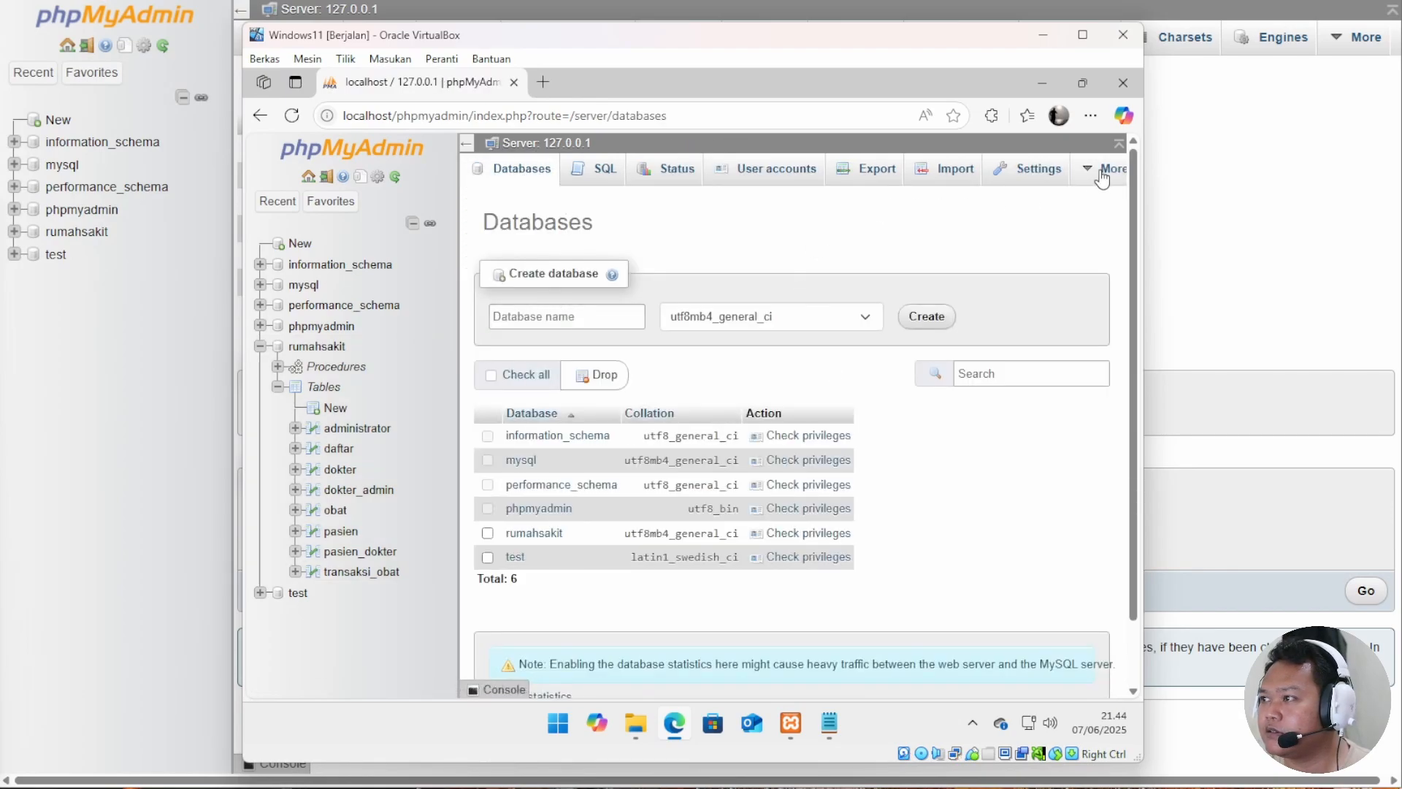
click(1102, 175)
click(1069, 208)
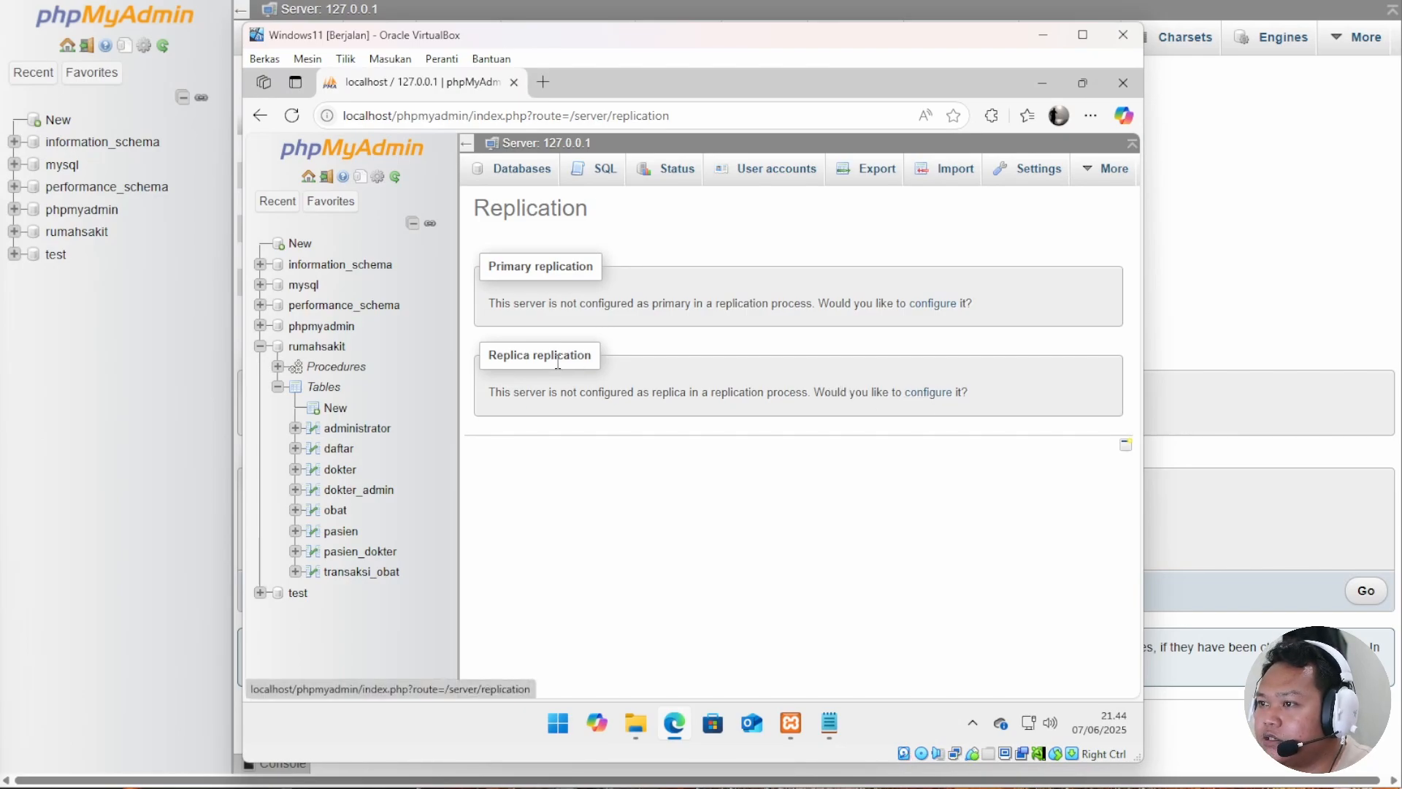
click(927, 393)
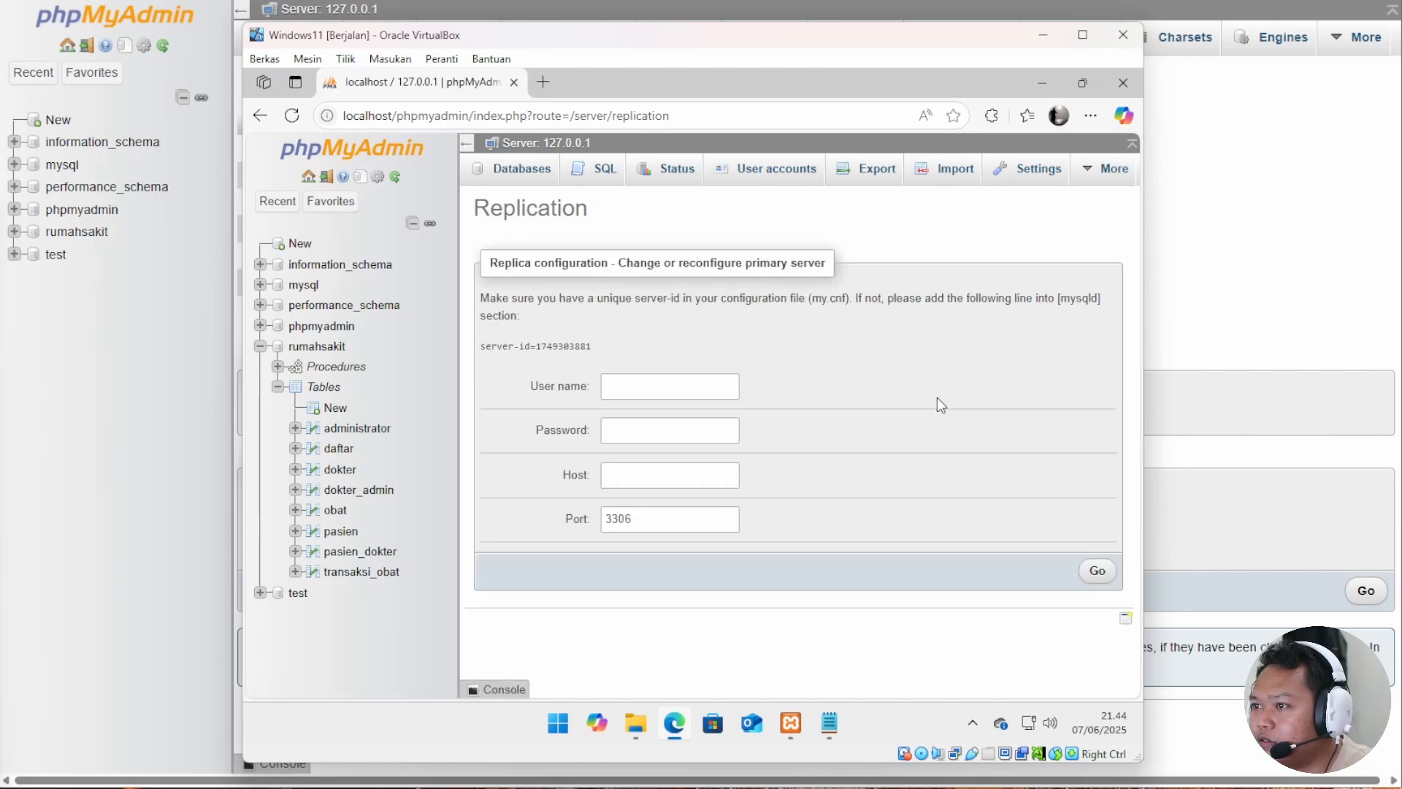
drag(594, 347, 483, 348)
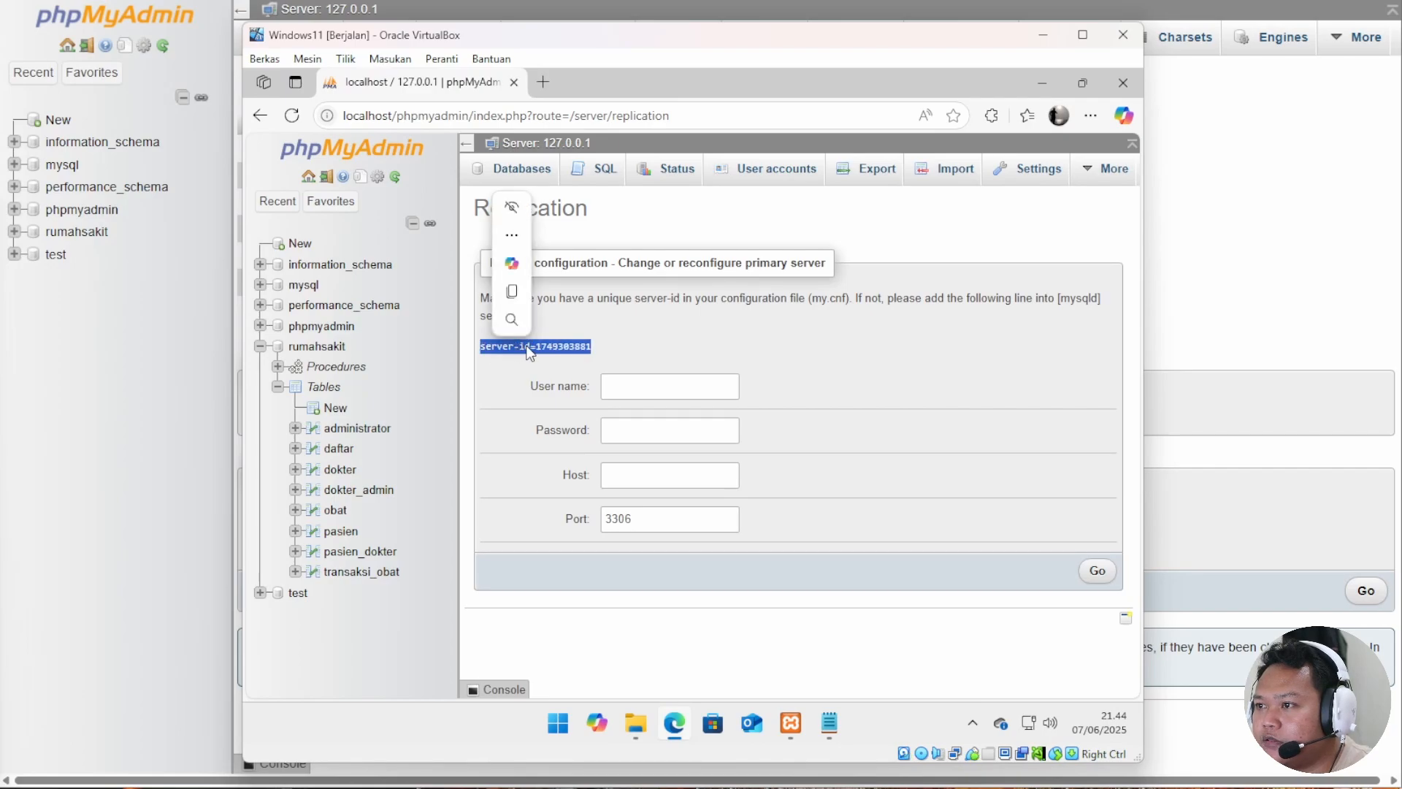
key(ctrl+c)
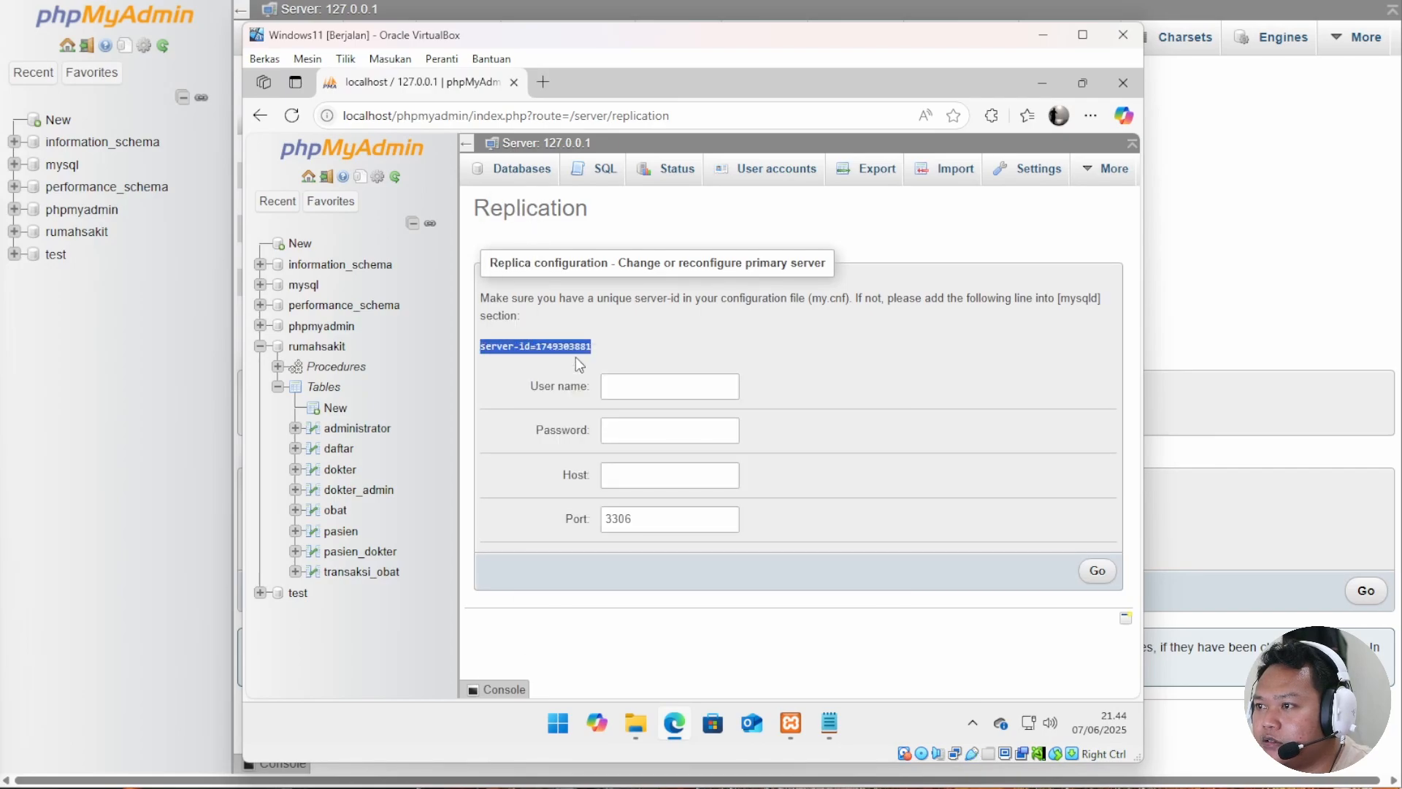
click(796, 728)
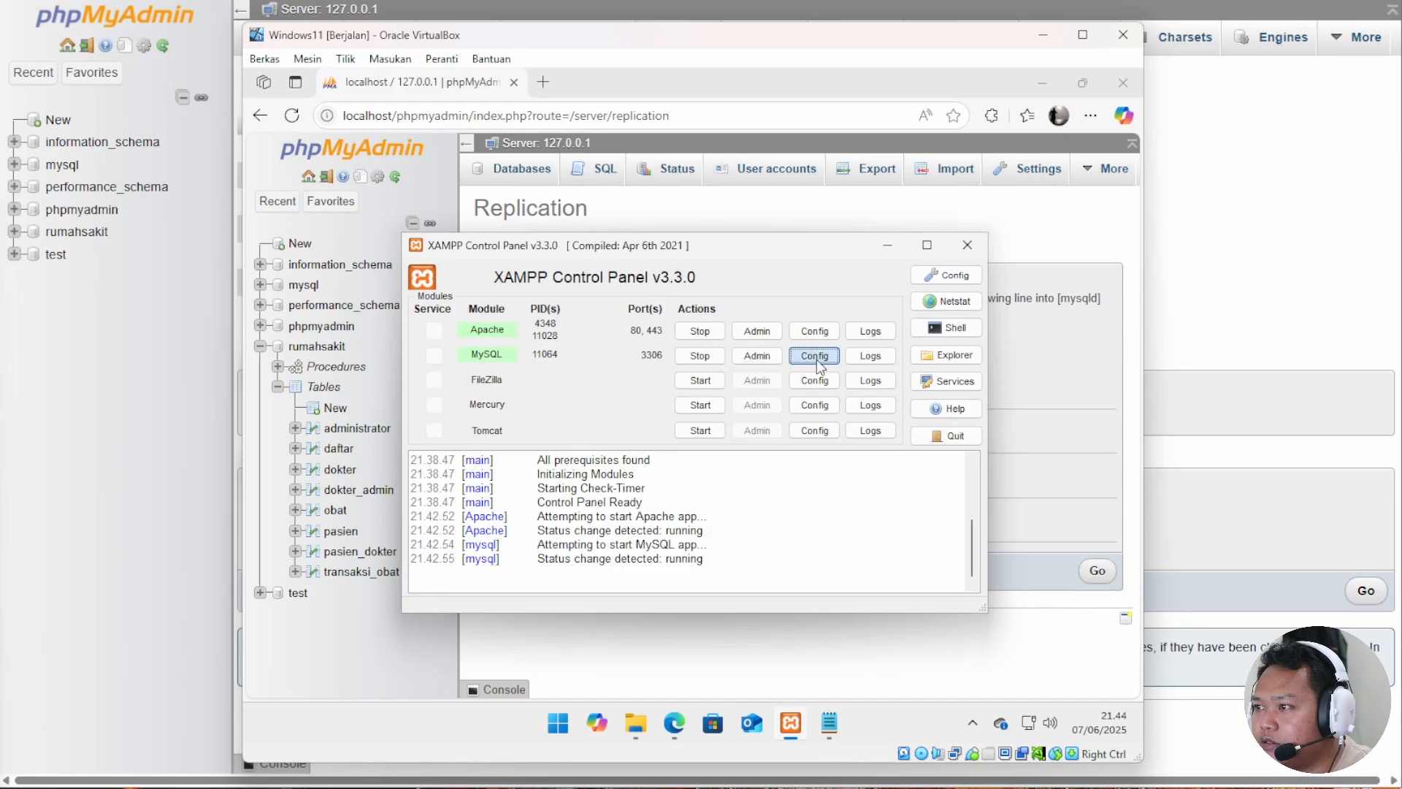
click(816, 357)
click(861, 374)
scroll(341, 307, down, 15)
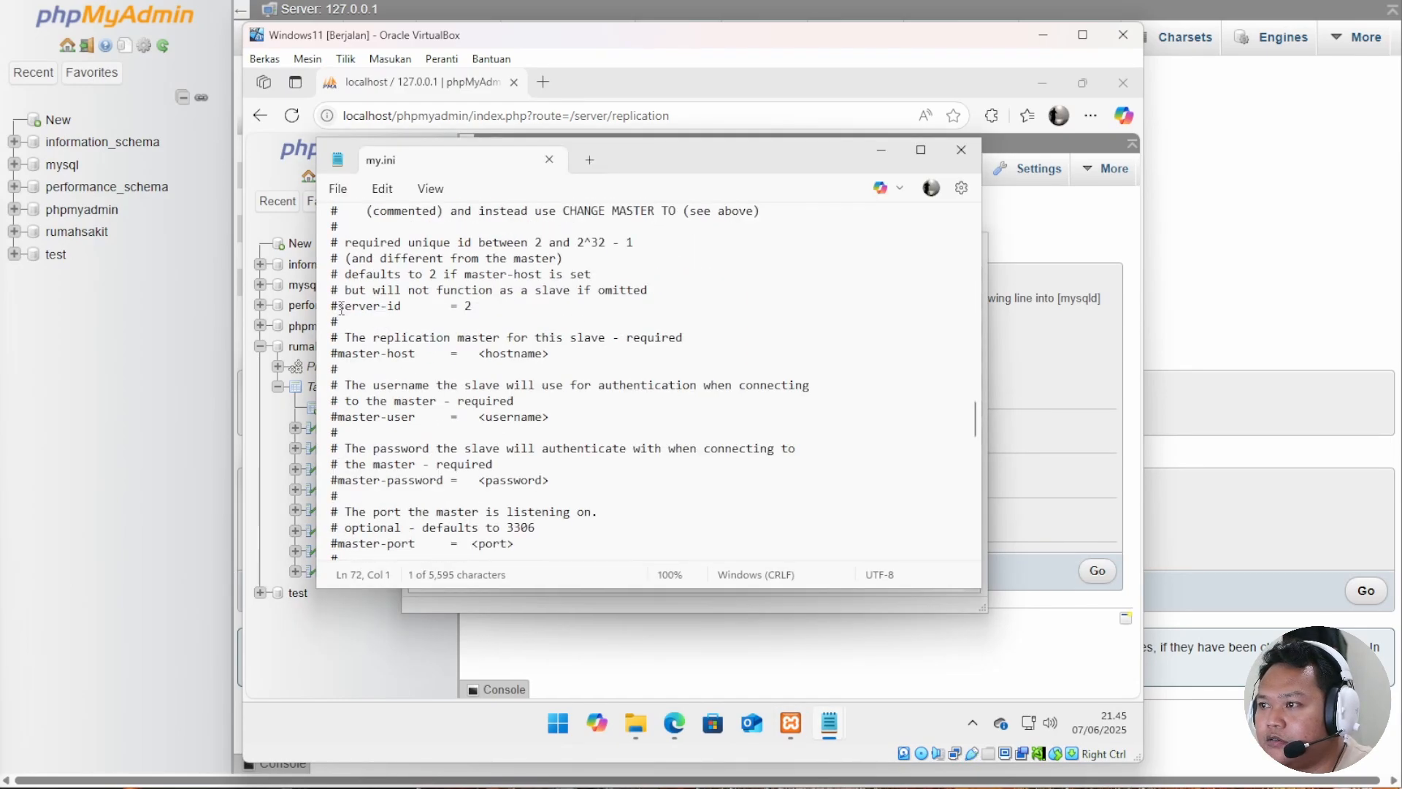
click(342, 307)
key(BackSpace)
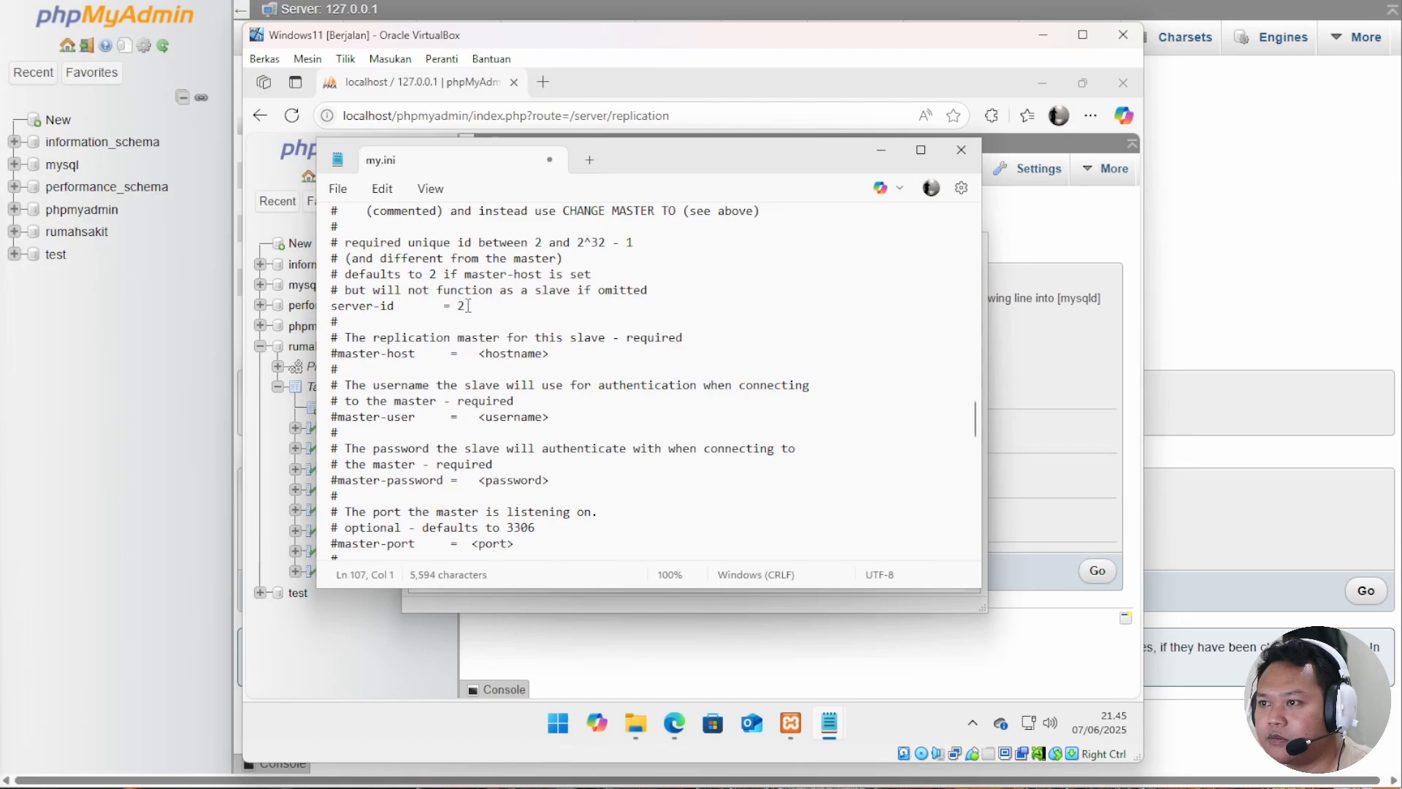
key(Return)
right_click(355, 510)
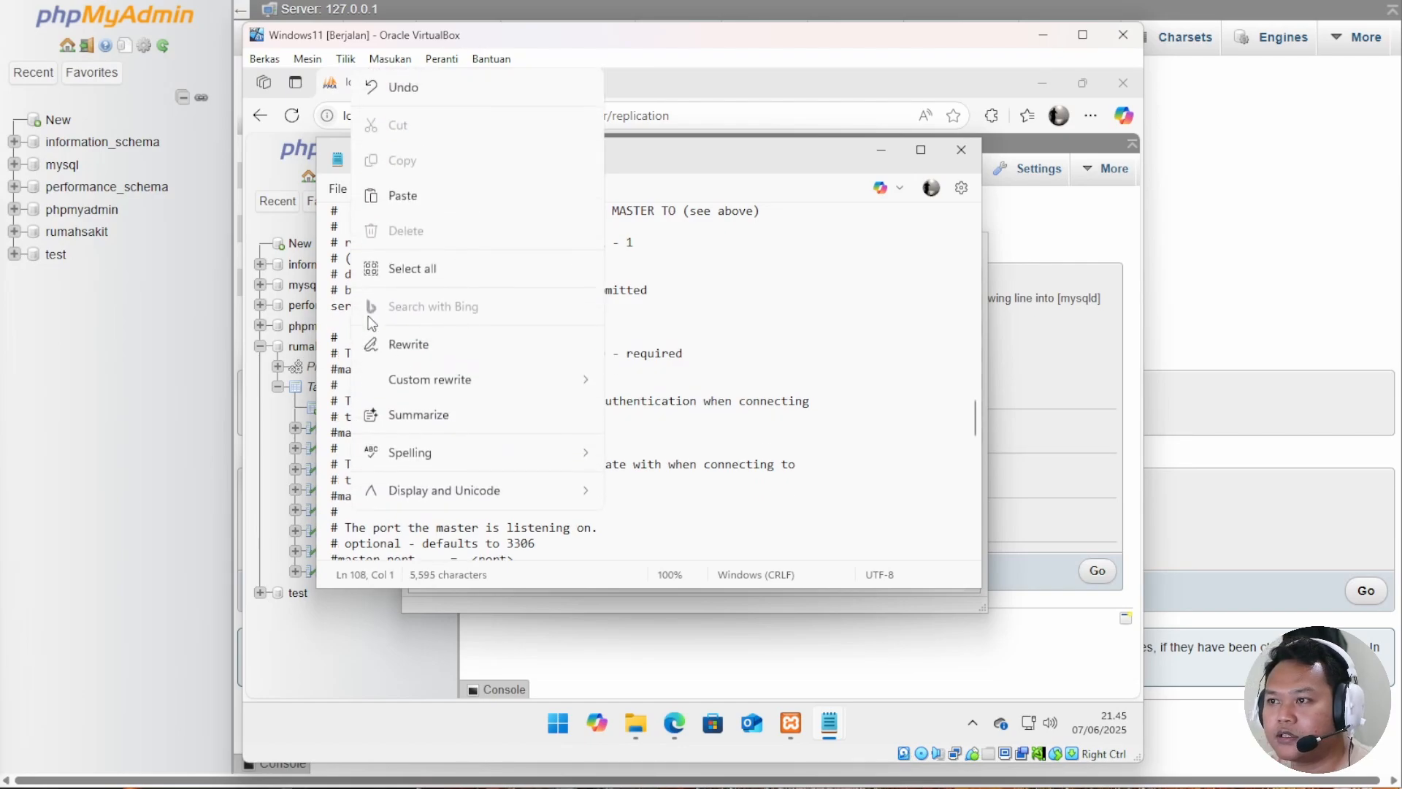
click(426, 211)
Add a replicate-do-db=rumahsakit line, then save and close my.ini.
key(Return)
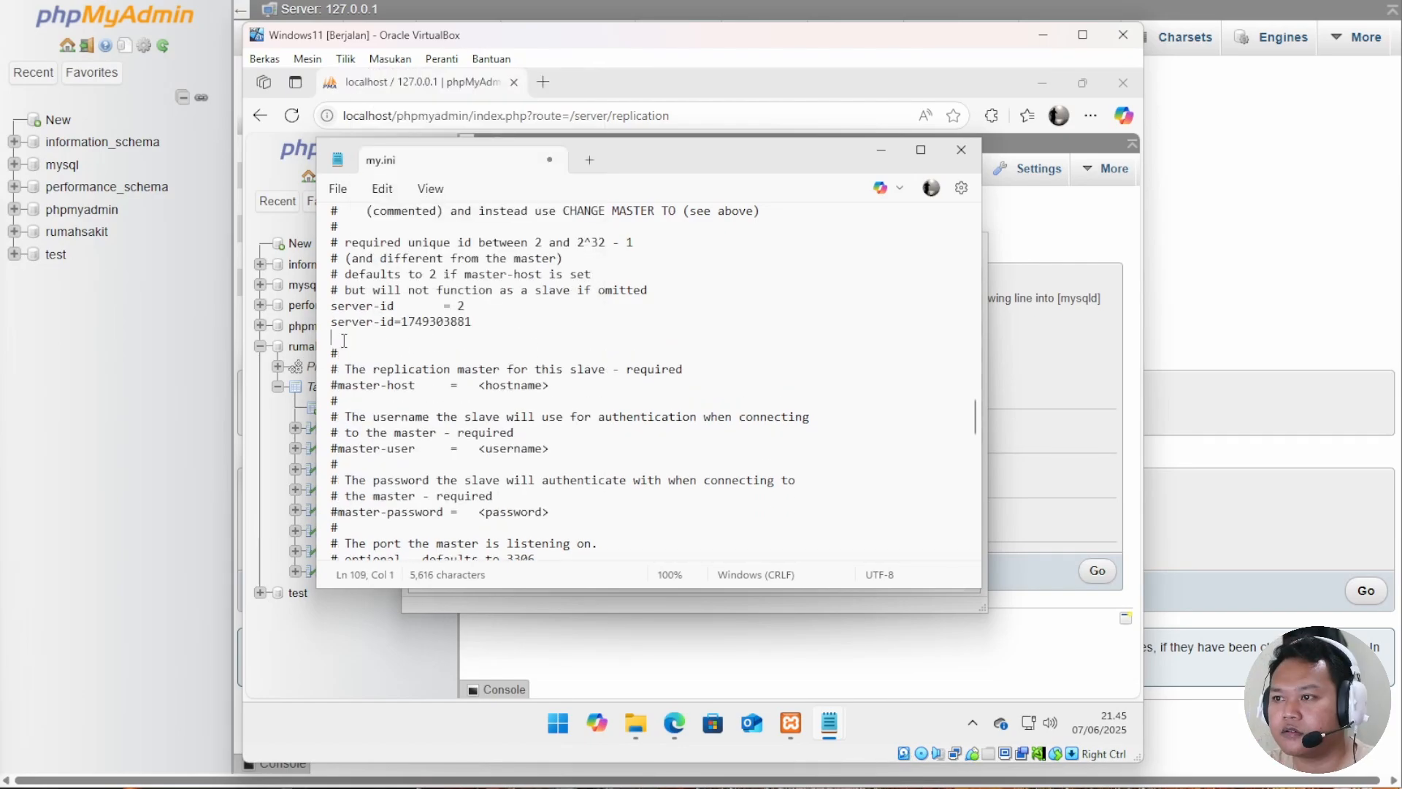
text(replicate-do-db=rumahsakit)
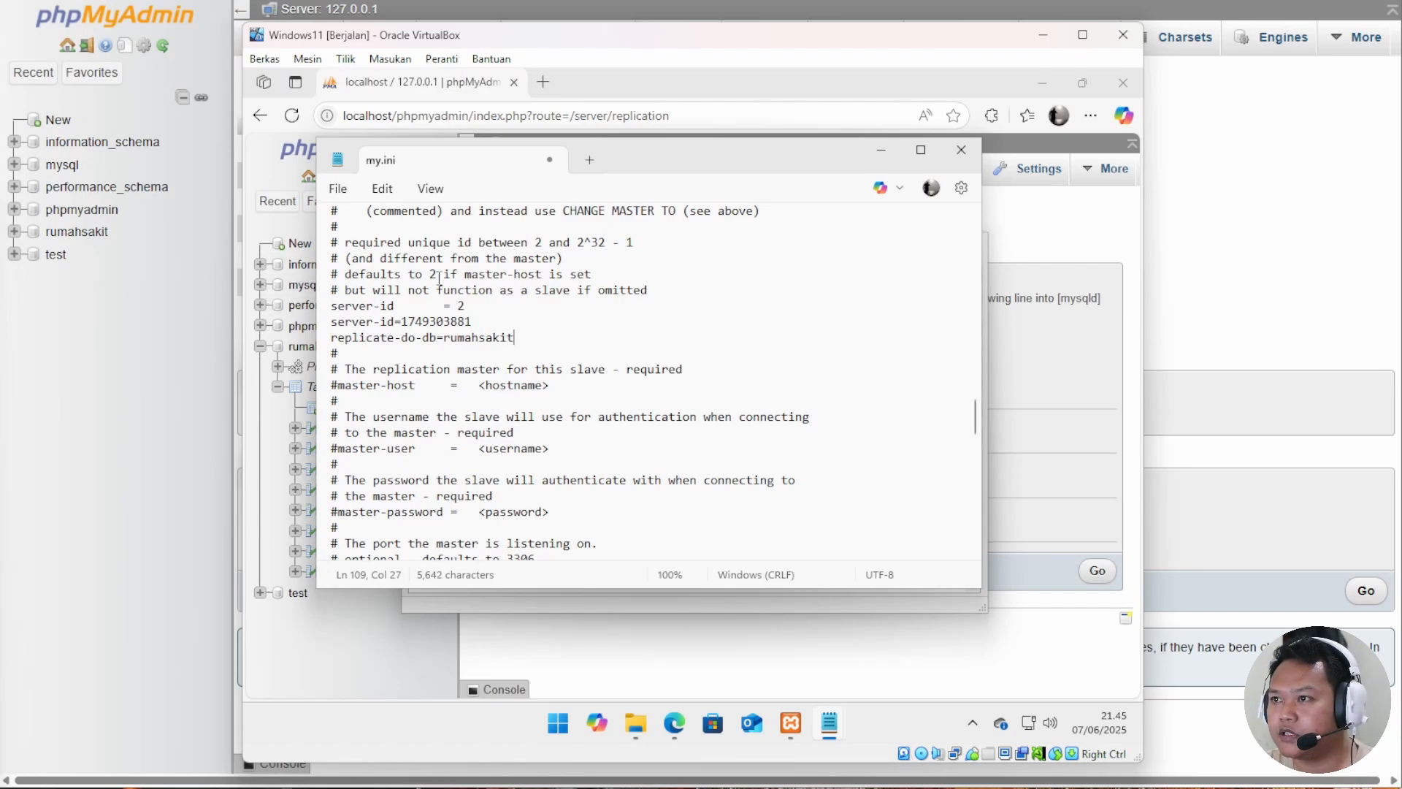
click(338, 190)
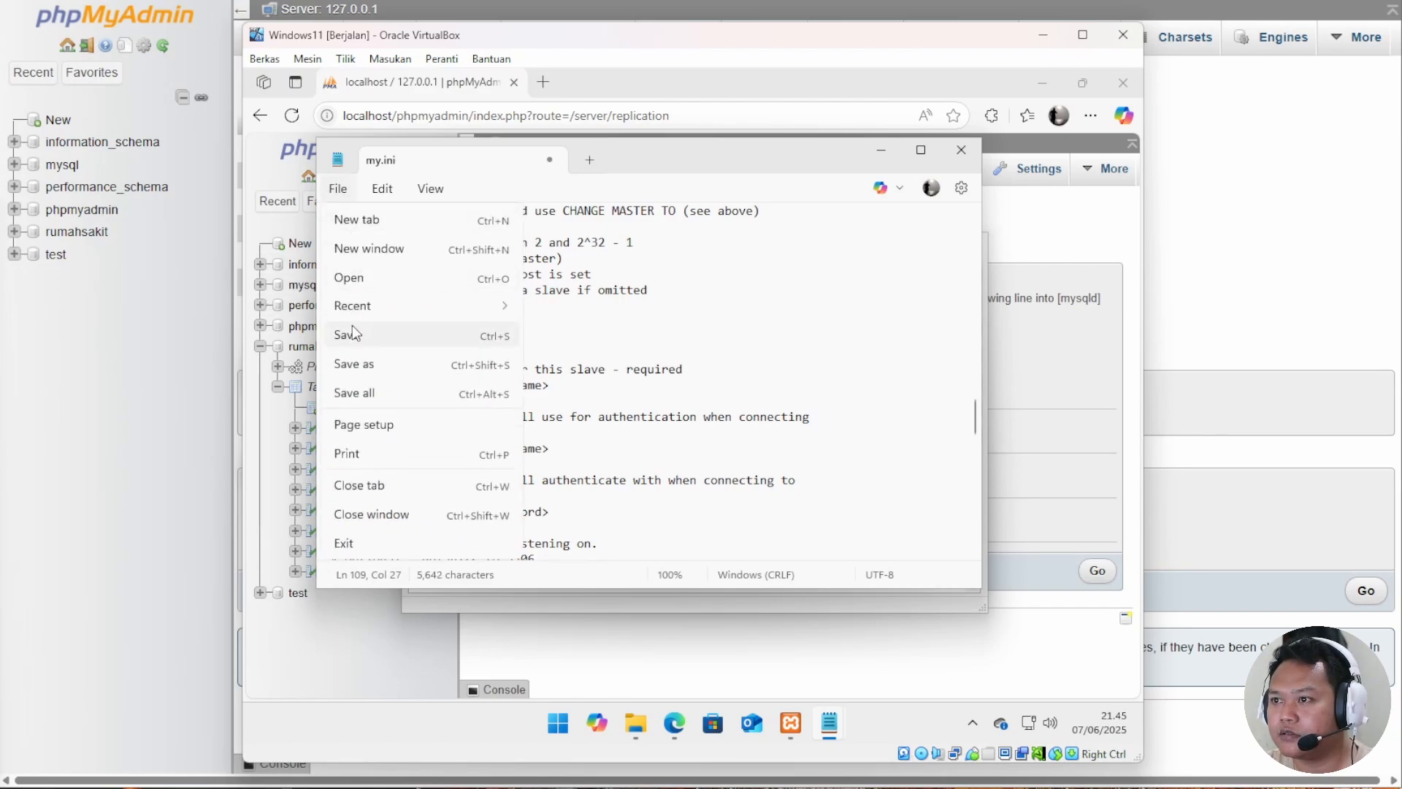
click(354, 334)
click(961, 149)
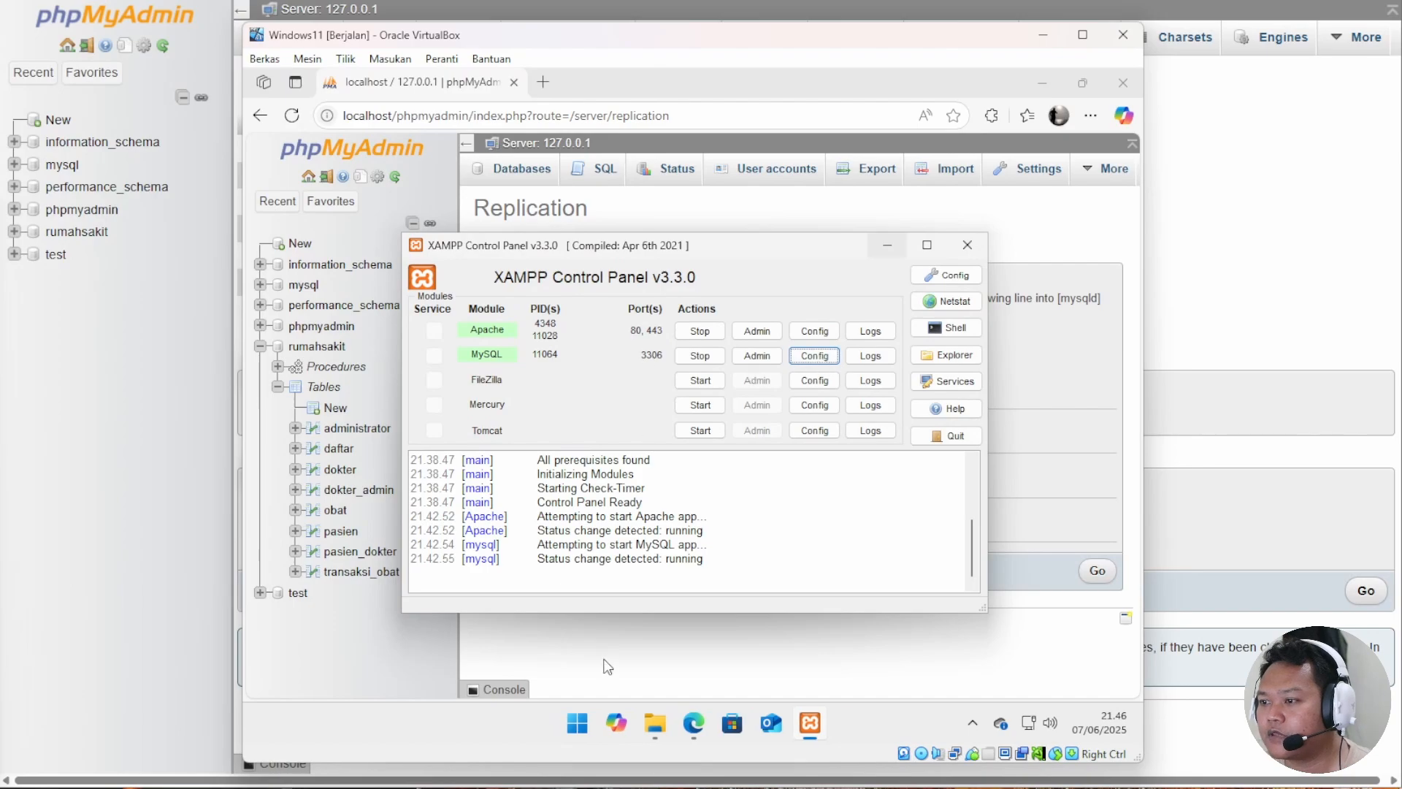
click(577, 723)
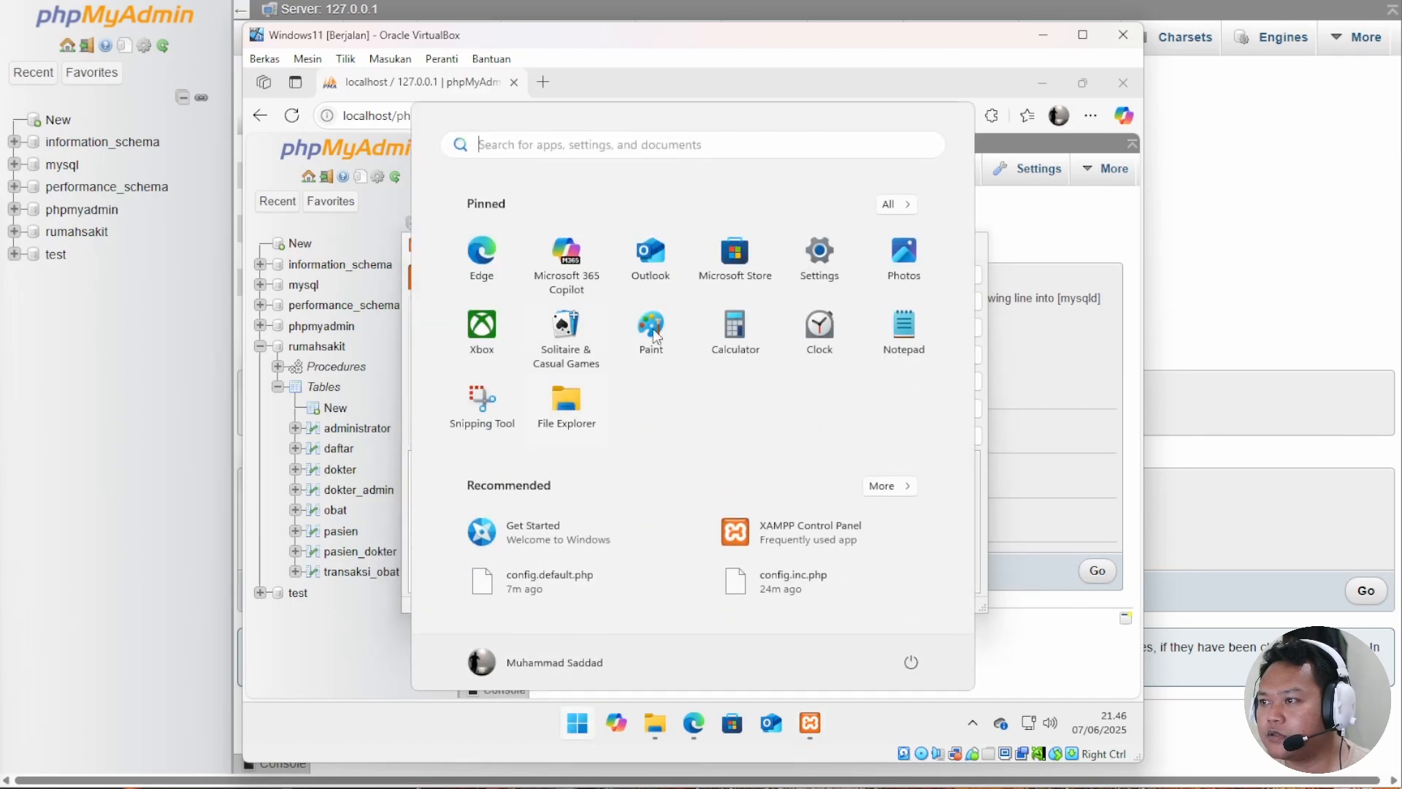
right_click(926, 343)
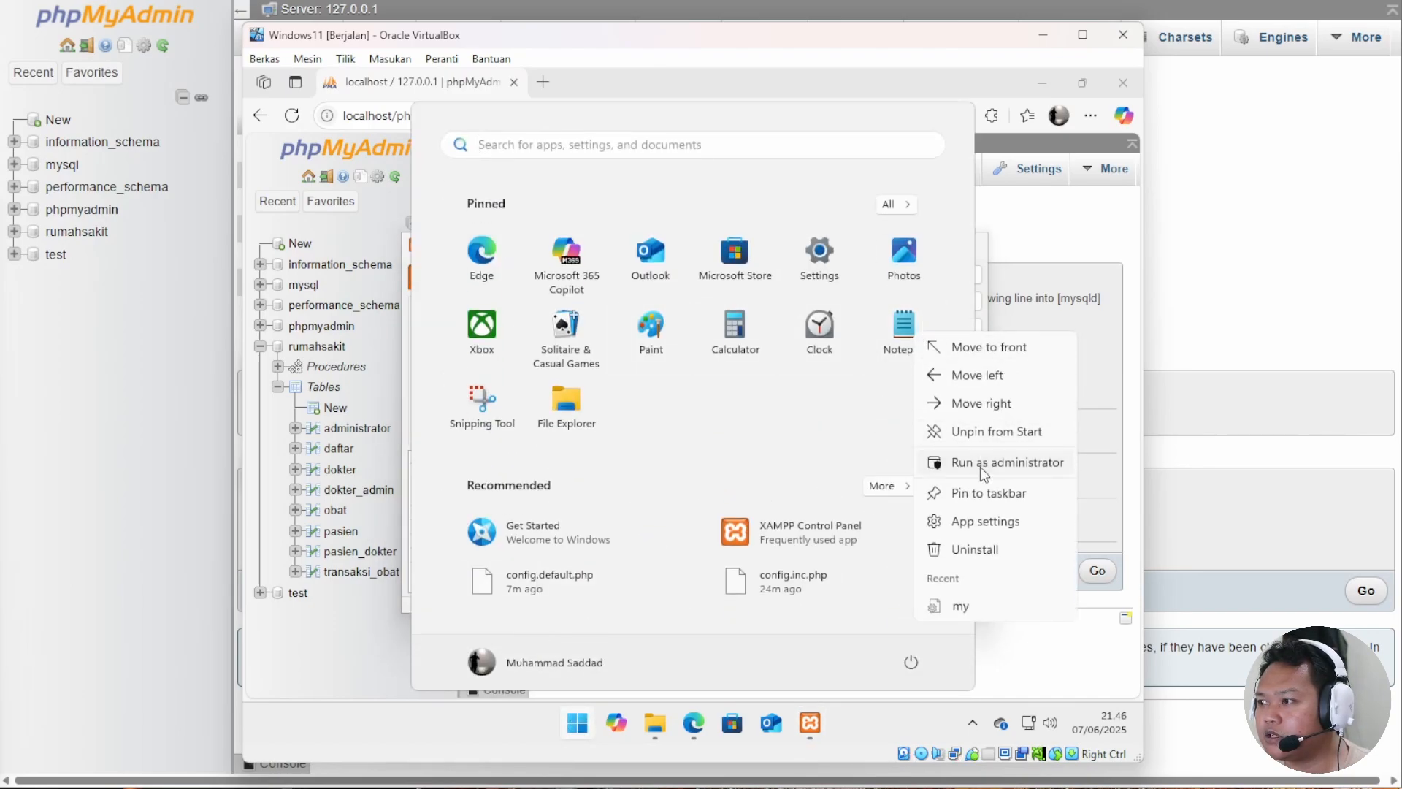
Run Notepad as administrator and open config.default.php from the phpMyAdmin libraries folder.
click(980, 466)
click(604, 541)
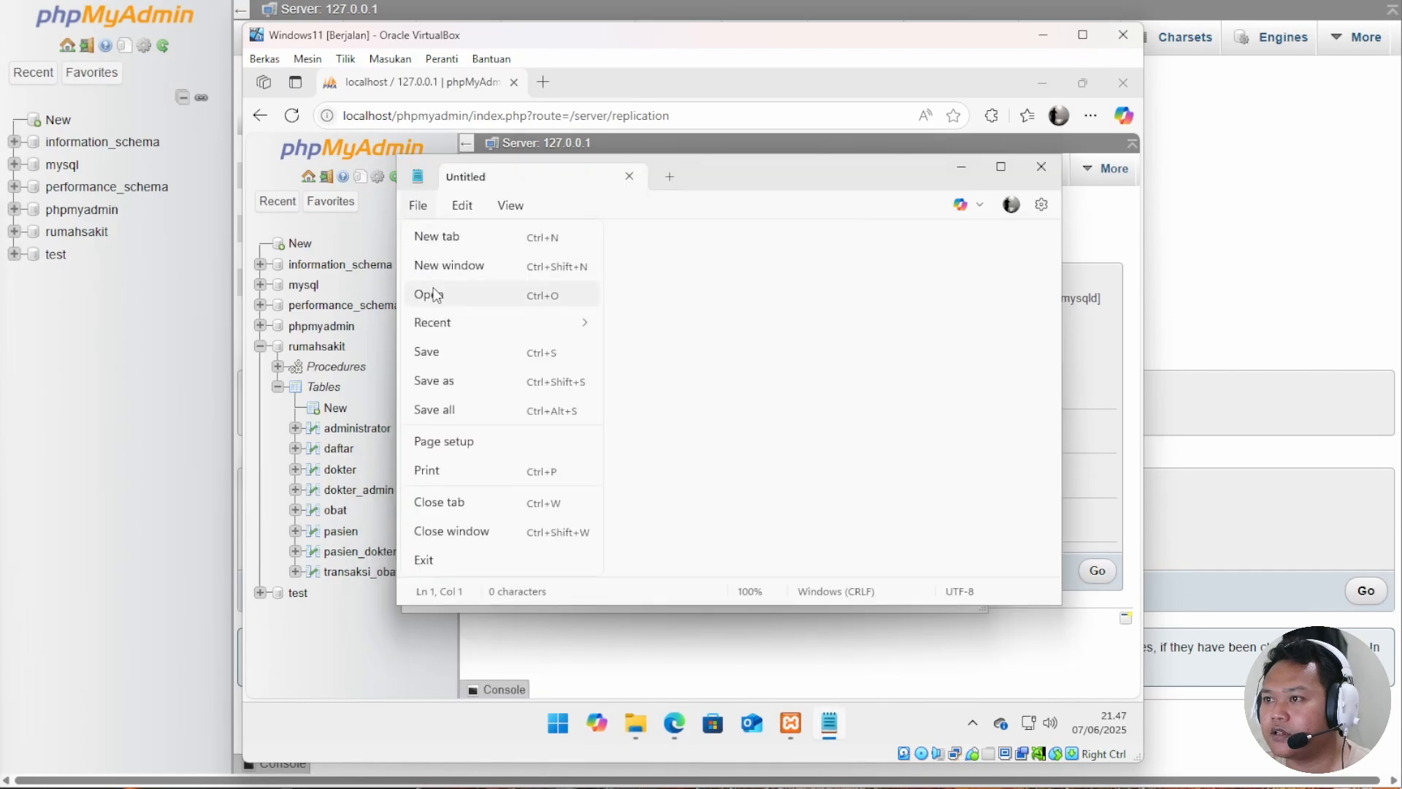
click(436, 294)
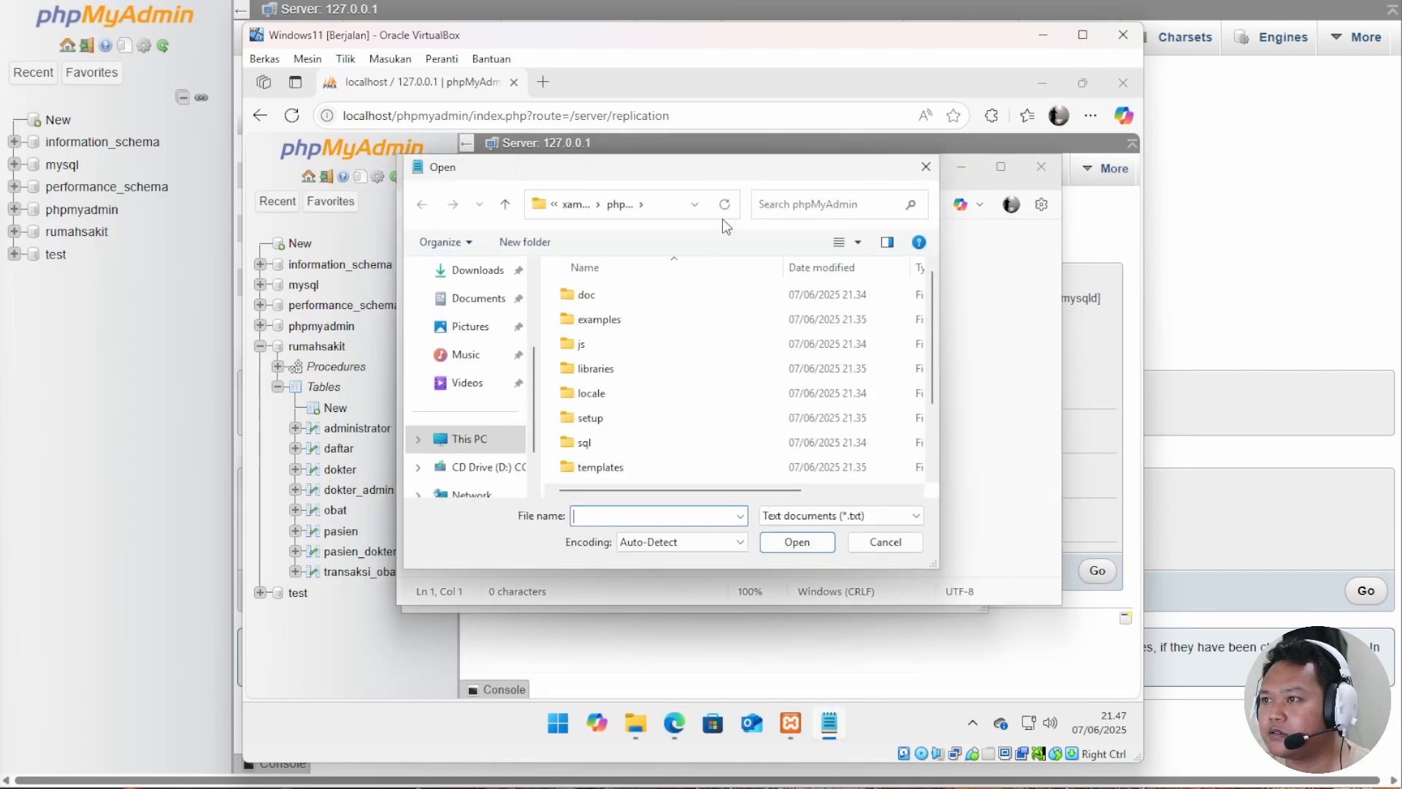
click(672, 208)
key(ctrl+v)
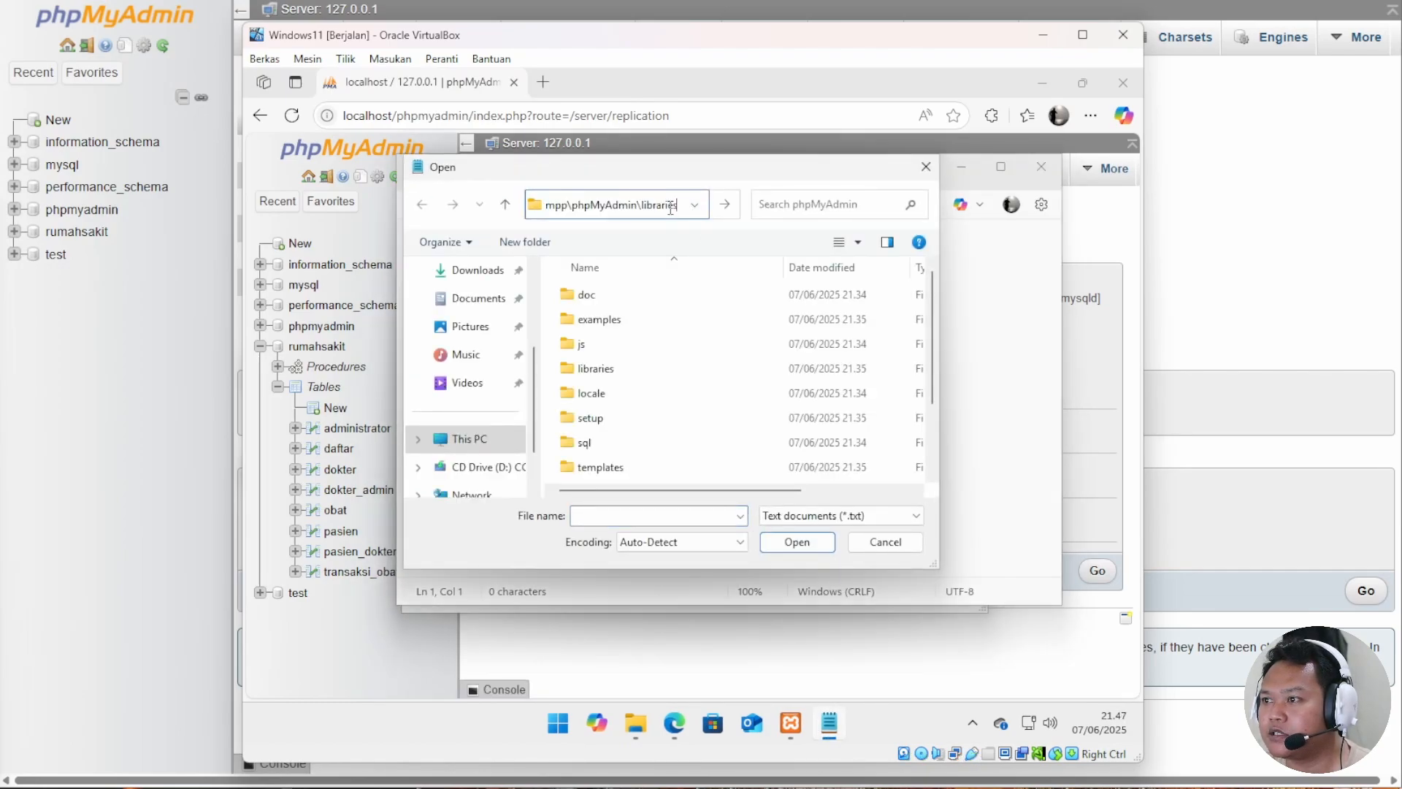
click(733, 205)
click(840, 520)
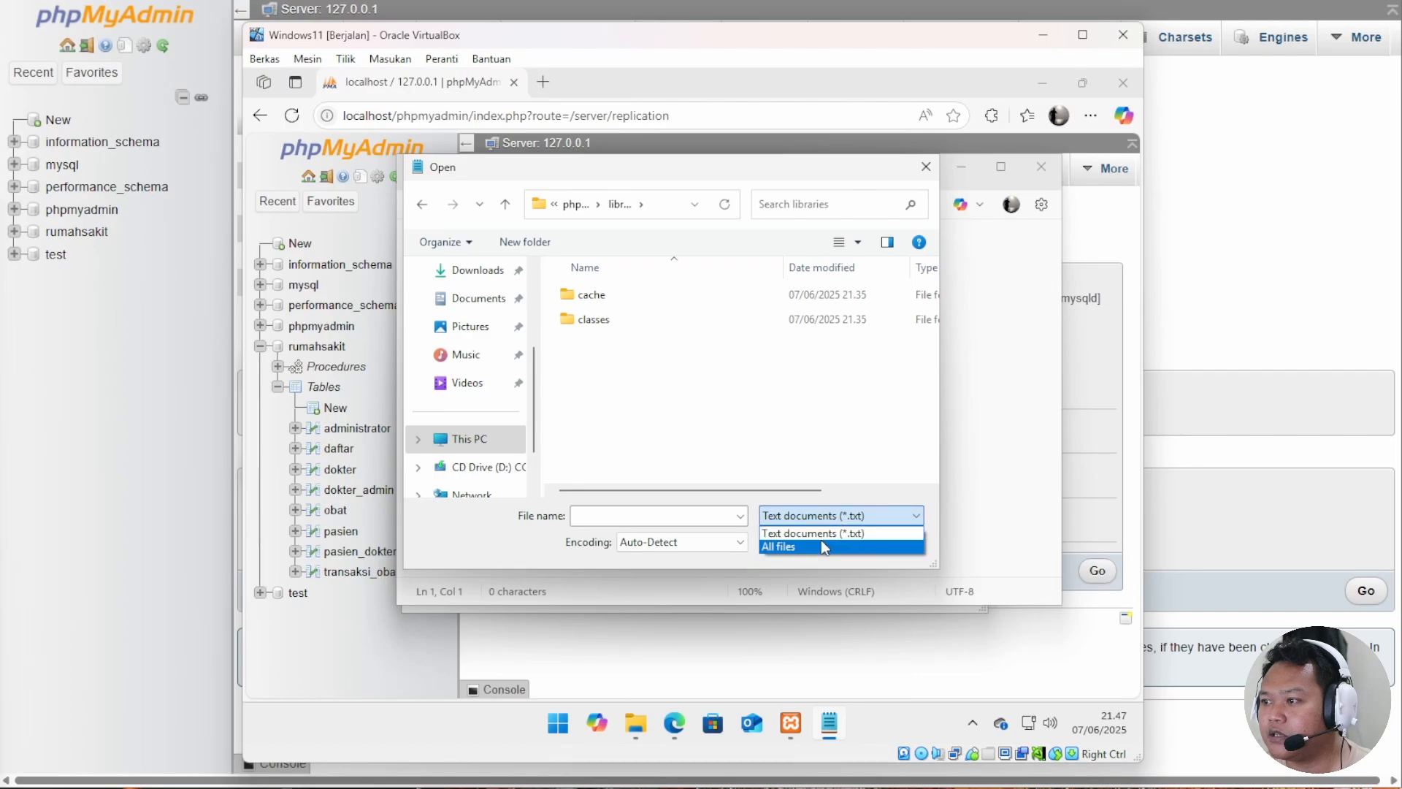
click(821, 540)
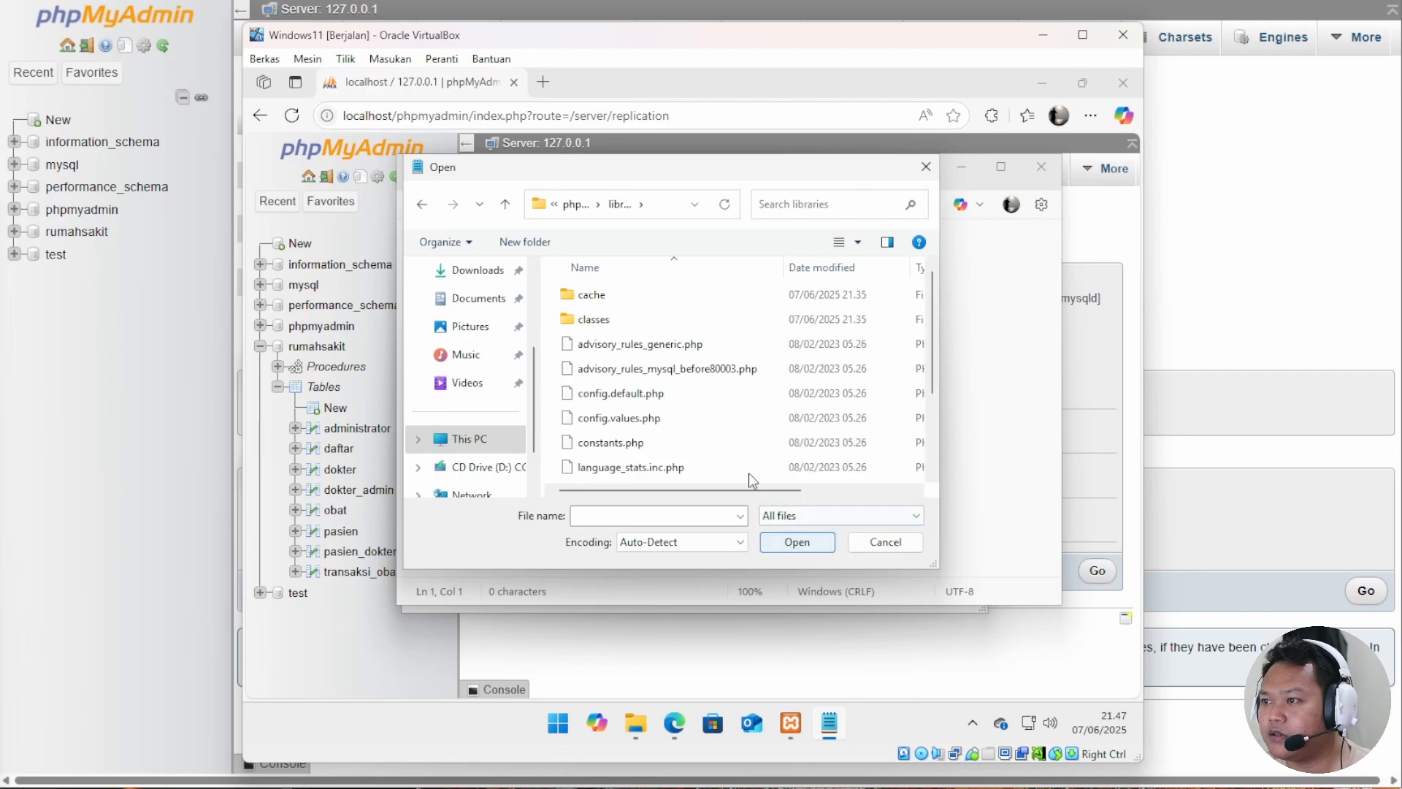
double_click(657, 395)
Find AllowArbitraryServer, change its value from false to true, and copy the whole line.
key(ctrl+f)
text(all)
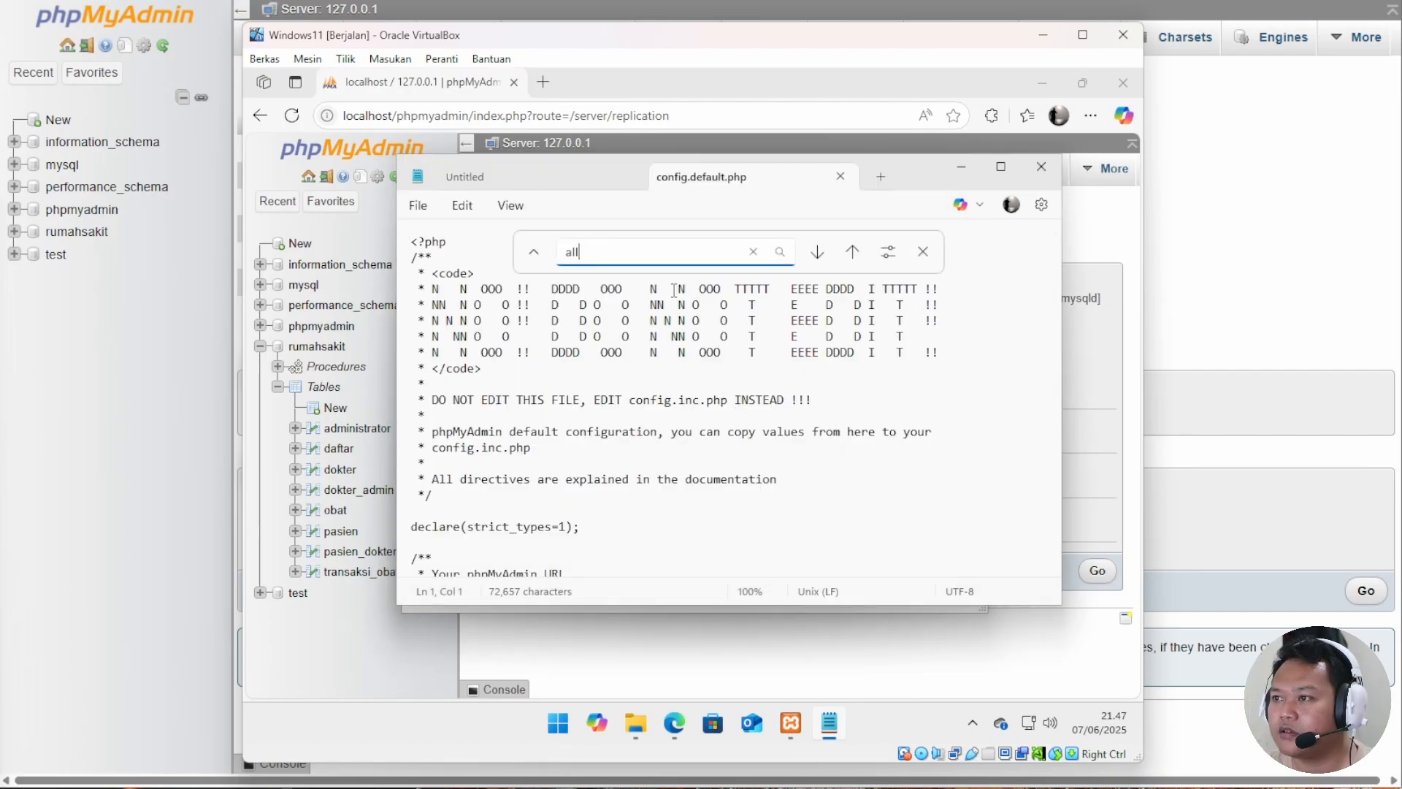
text(owarb)
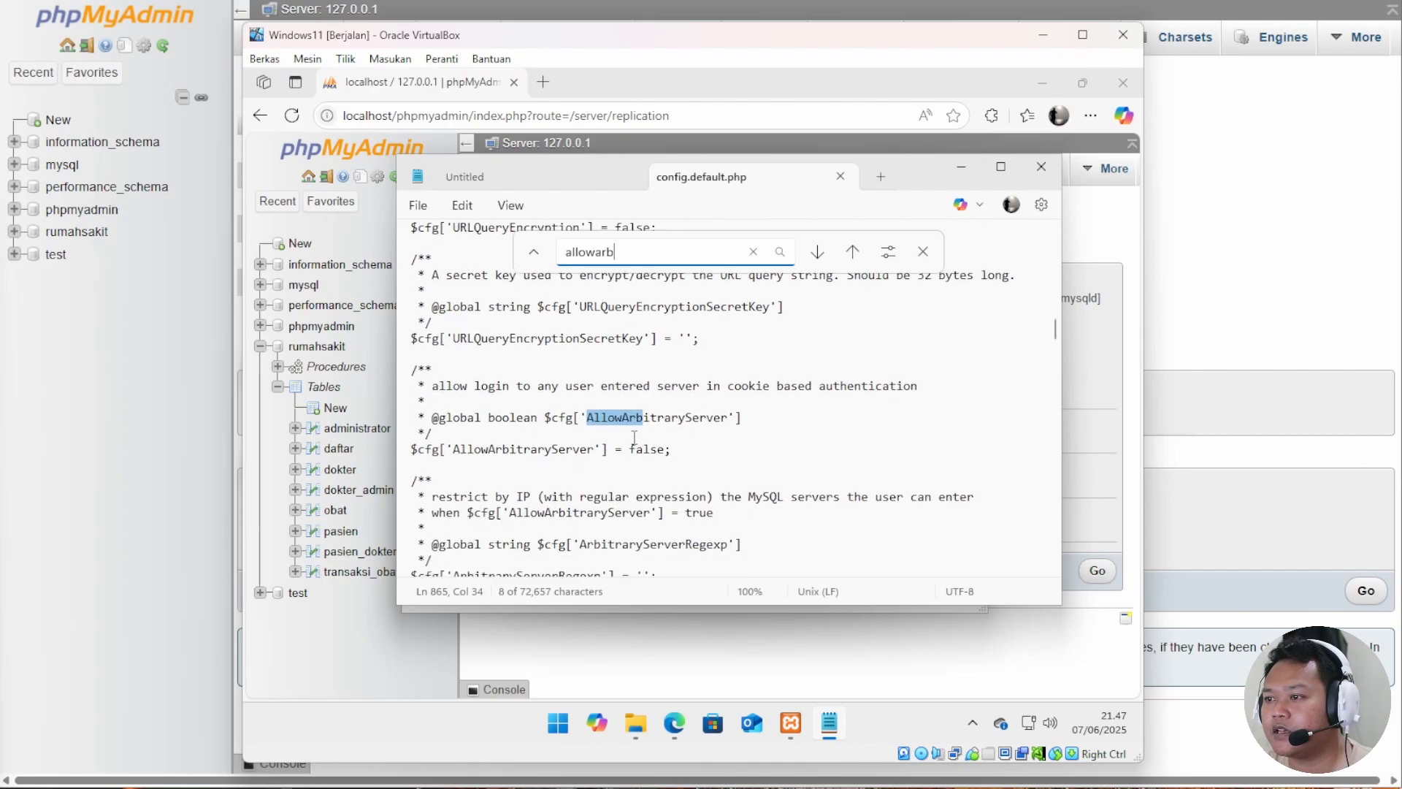
drag(631, 448, 666, 452)
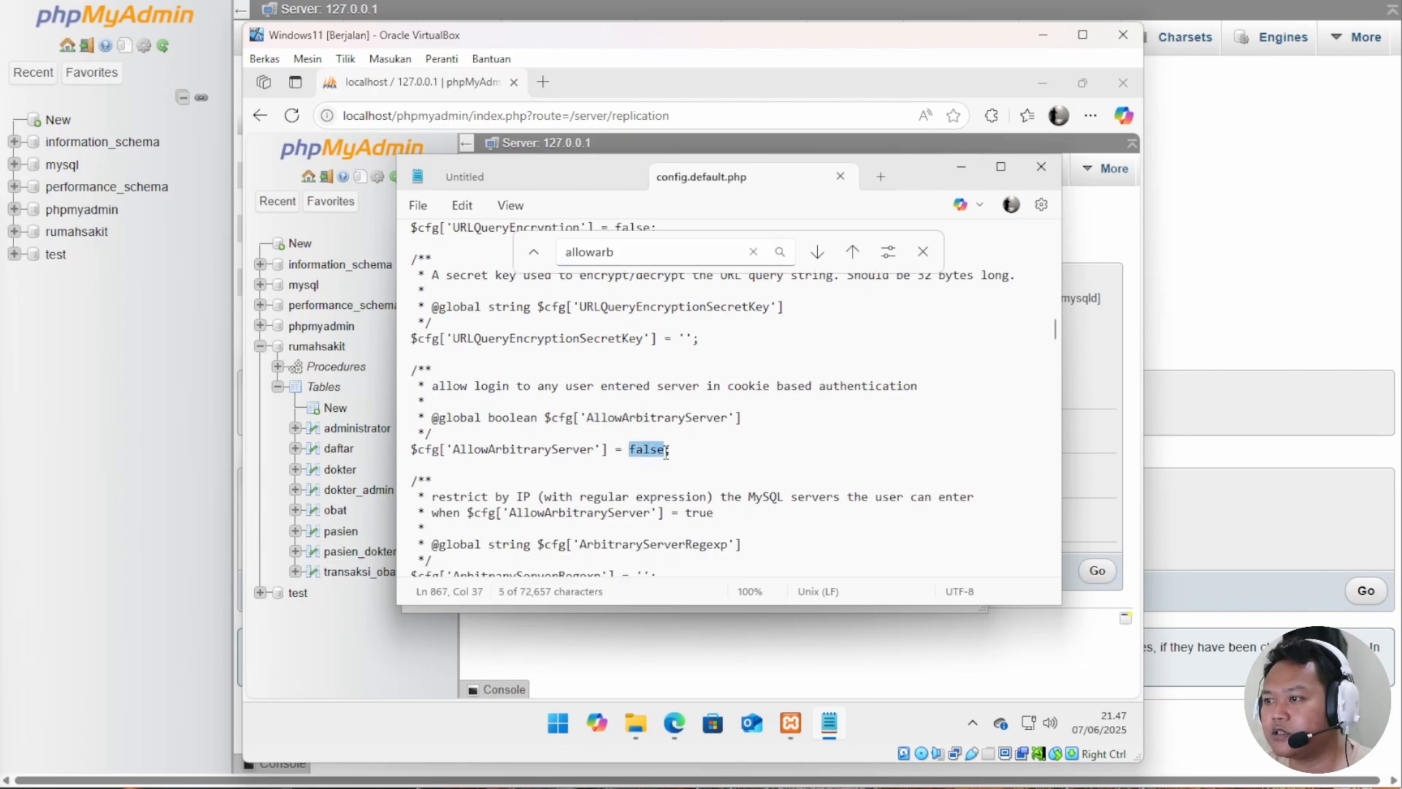
text(tru)
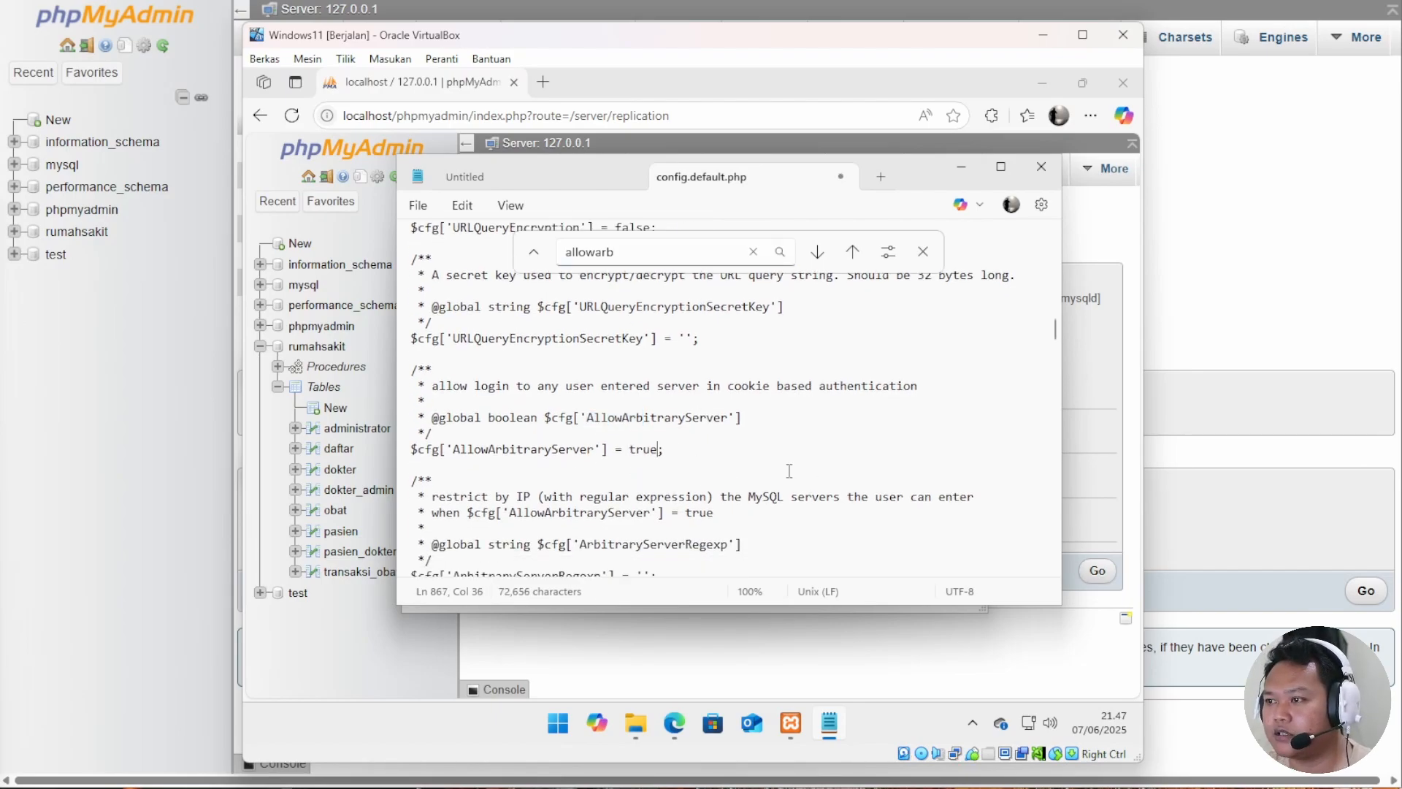
drag(674, 449, 395, 444)
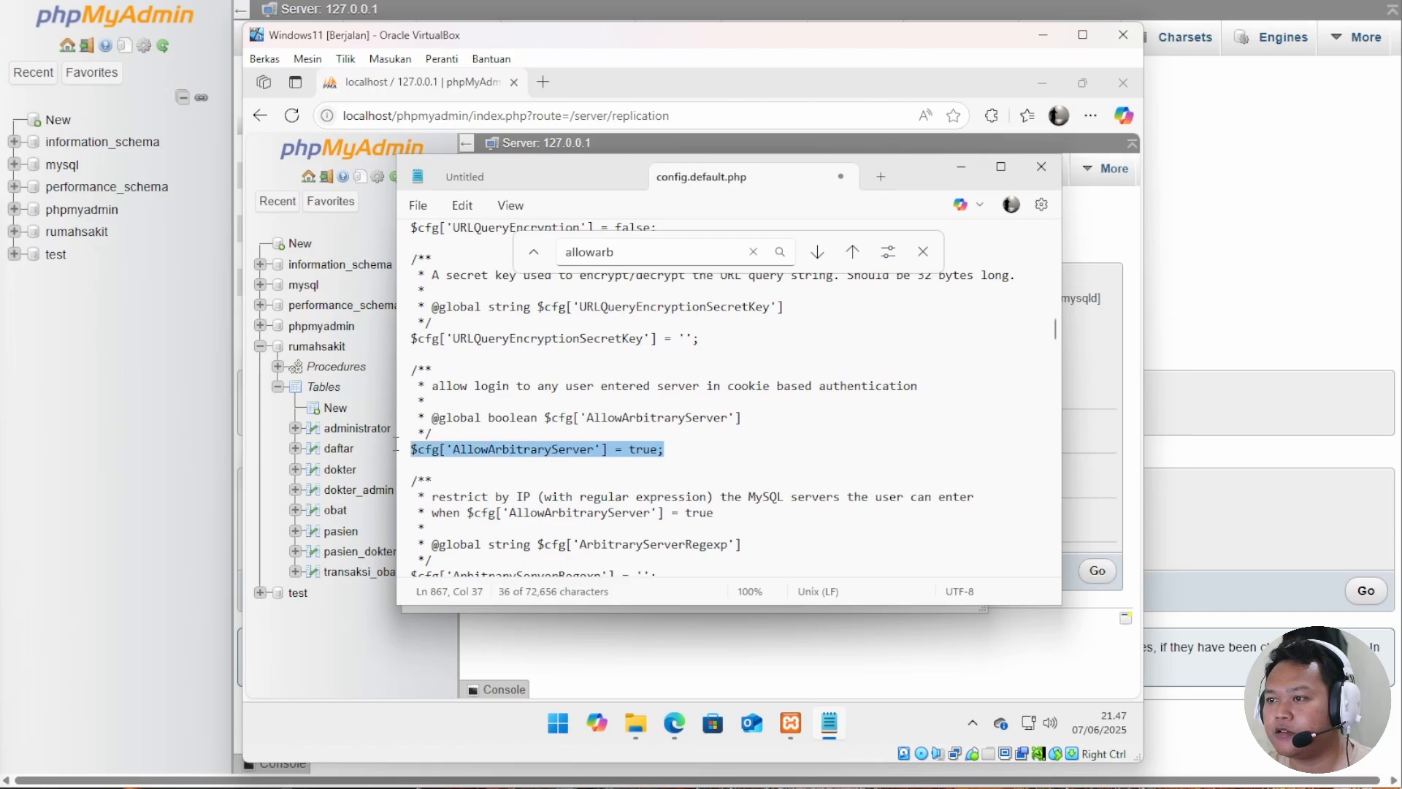
right_click(440, 448)
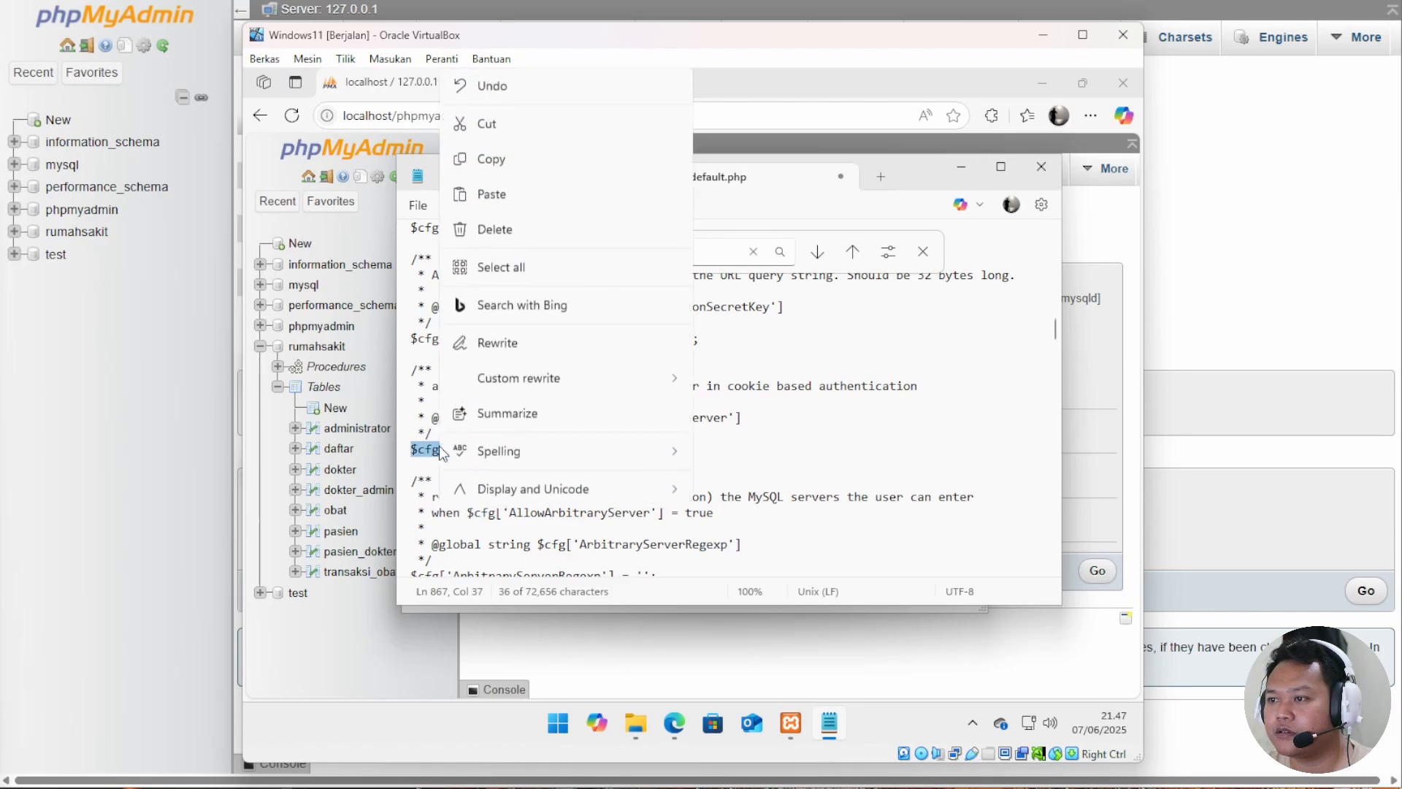
click(482, 159)
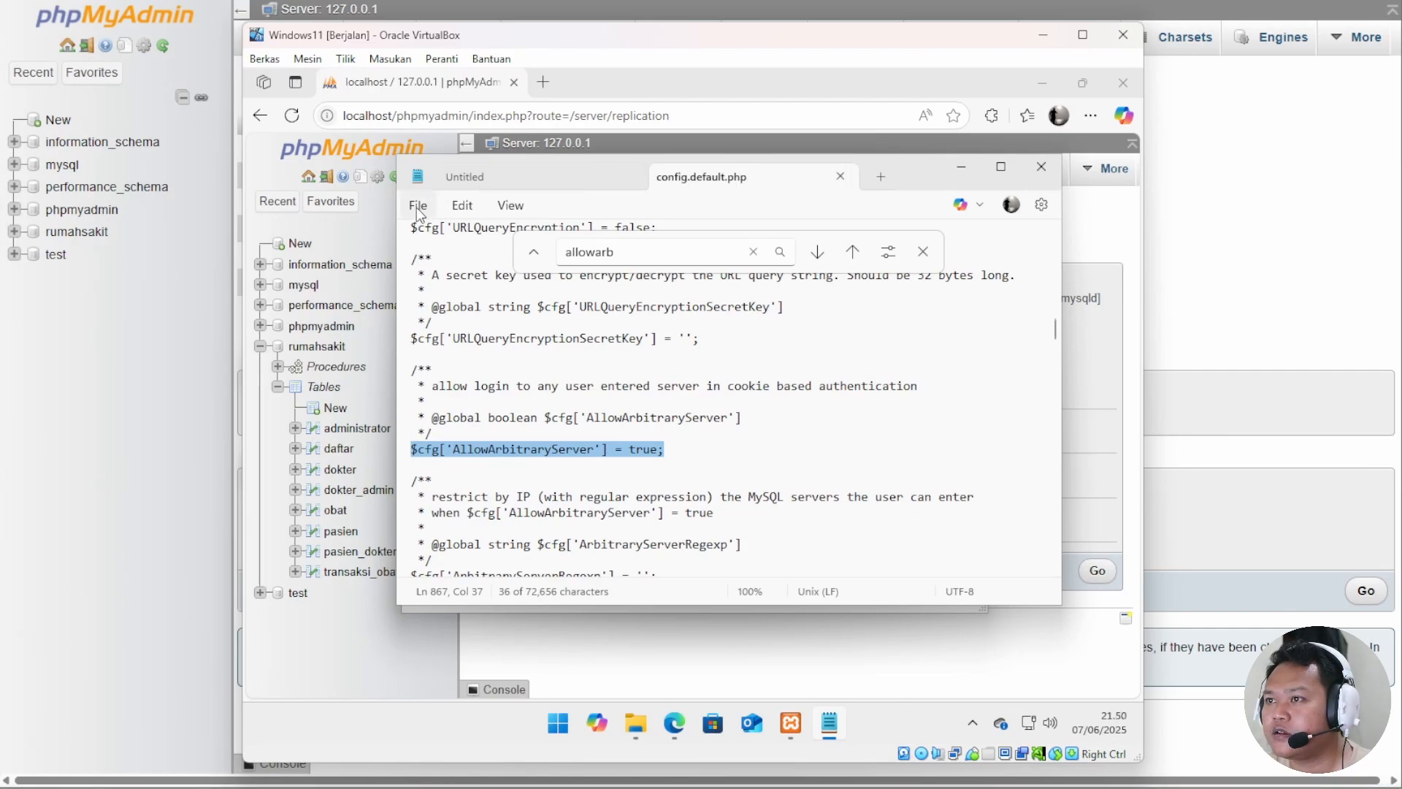
Open config.inc.php in Notepad alongside config.default.php.
click(462, 205)
click(418, 205)
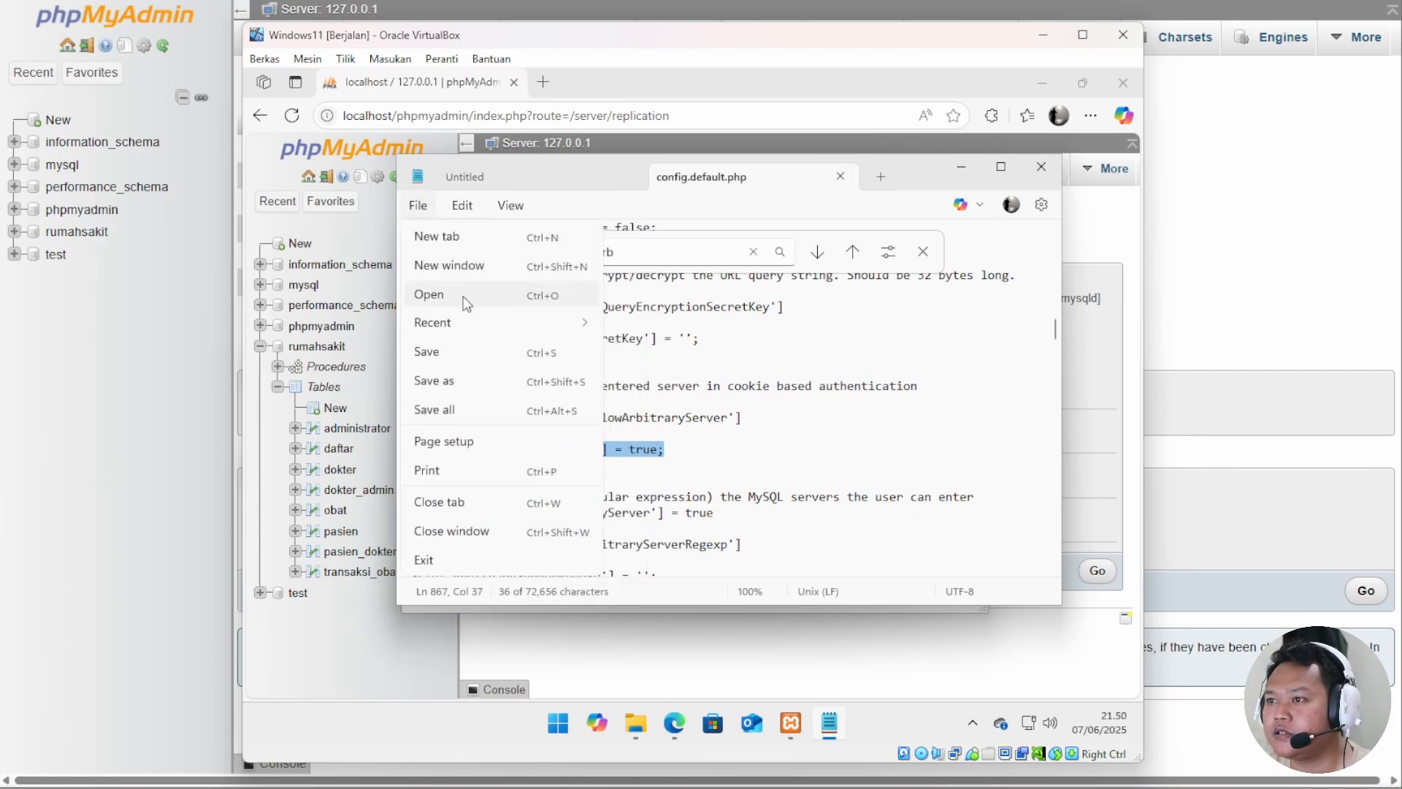
click(431, 294)
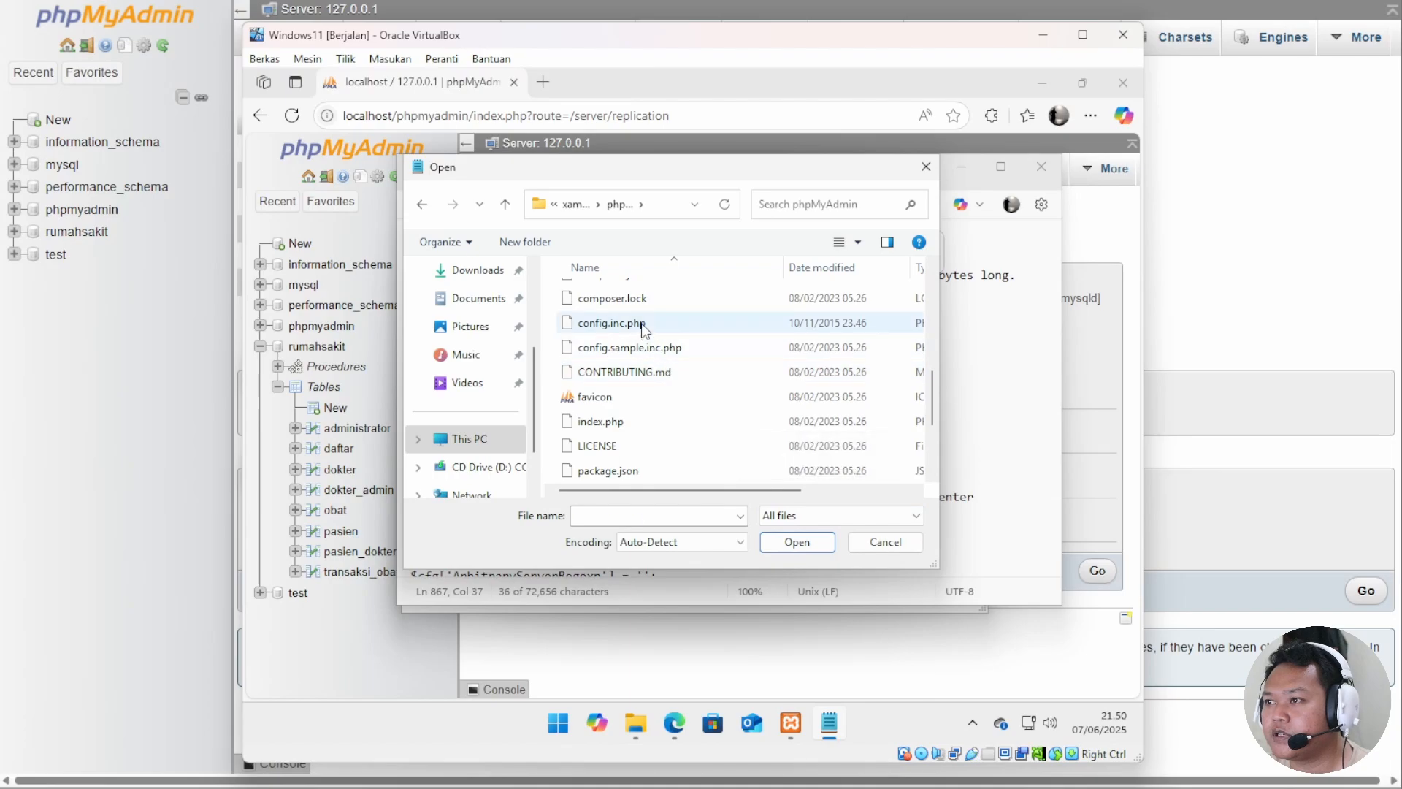
click(611, 322)
click(797, 541)
scroll(631, 406, up, 3)
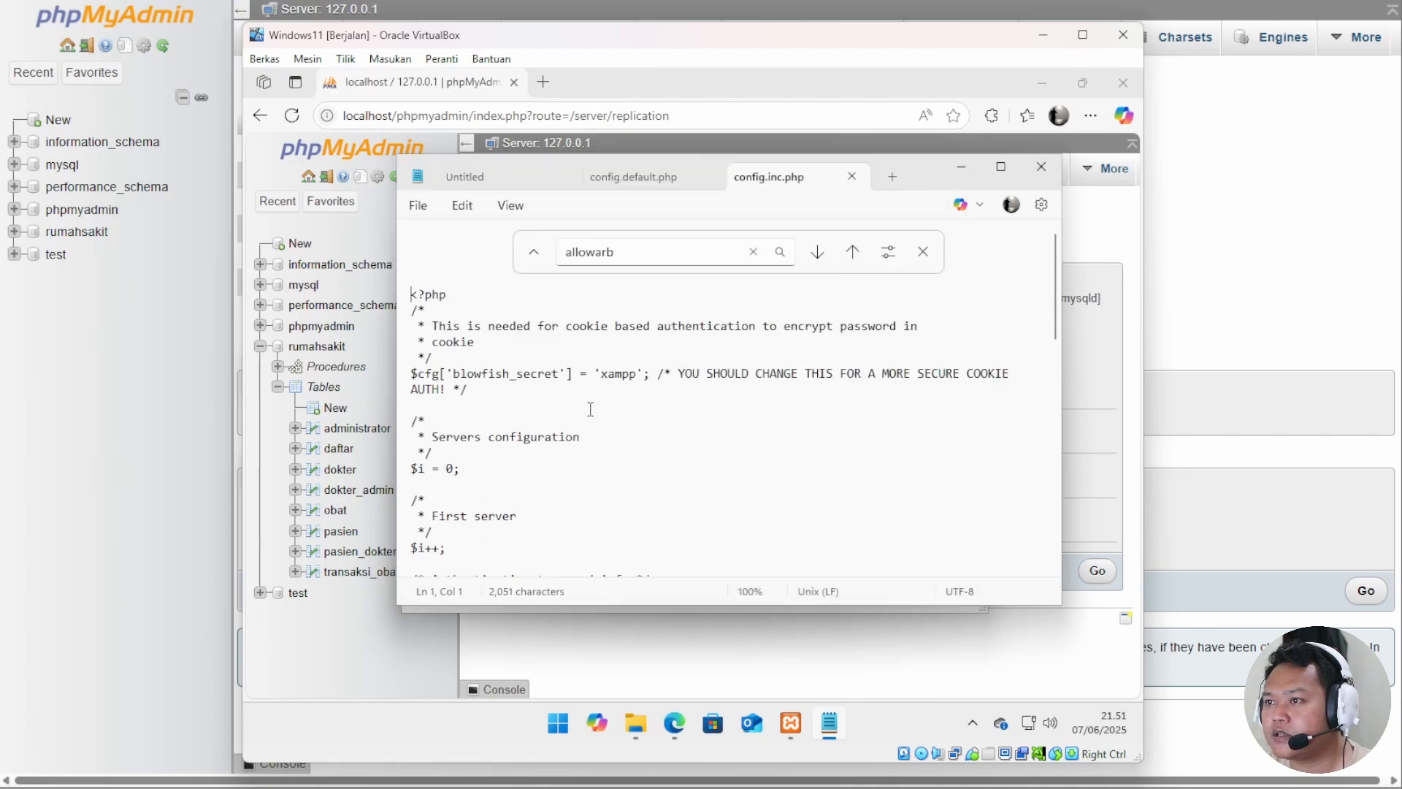
Paste the AllowArbitraryServer = true line below blowfish_secret and save config.inc.php.
right_click(426, 411)
click(473, 197)
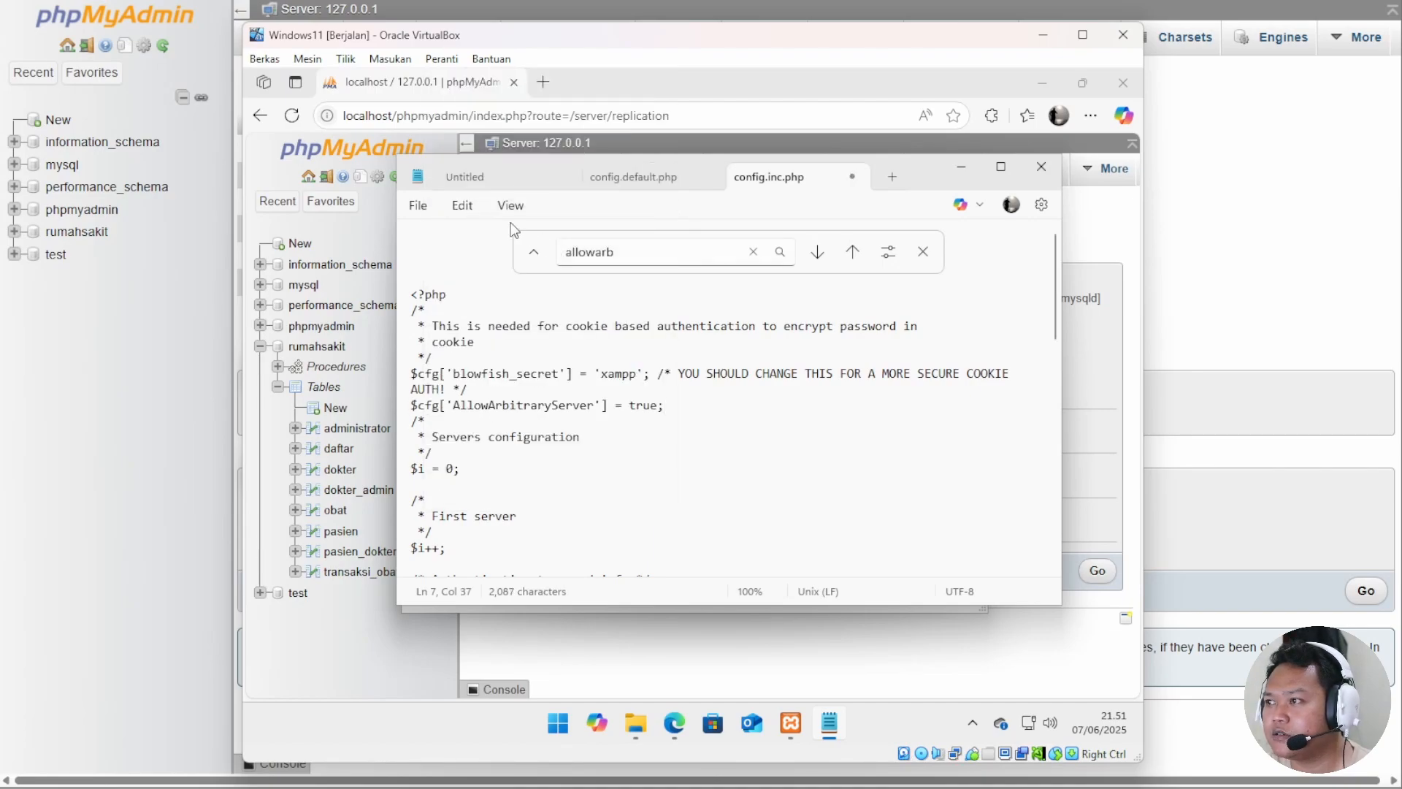
click(413, 207)
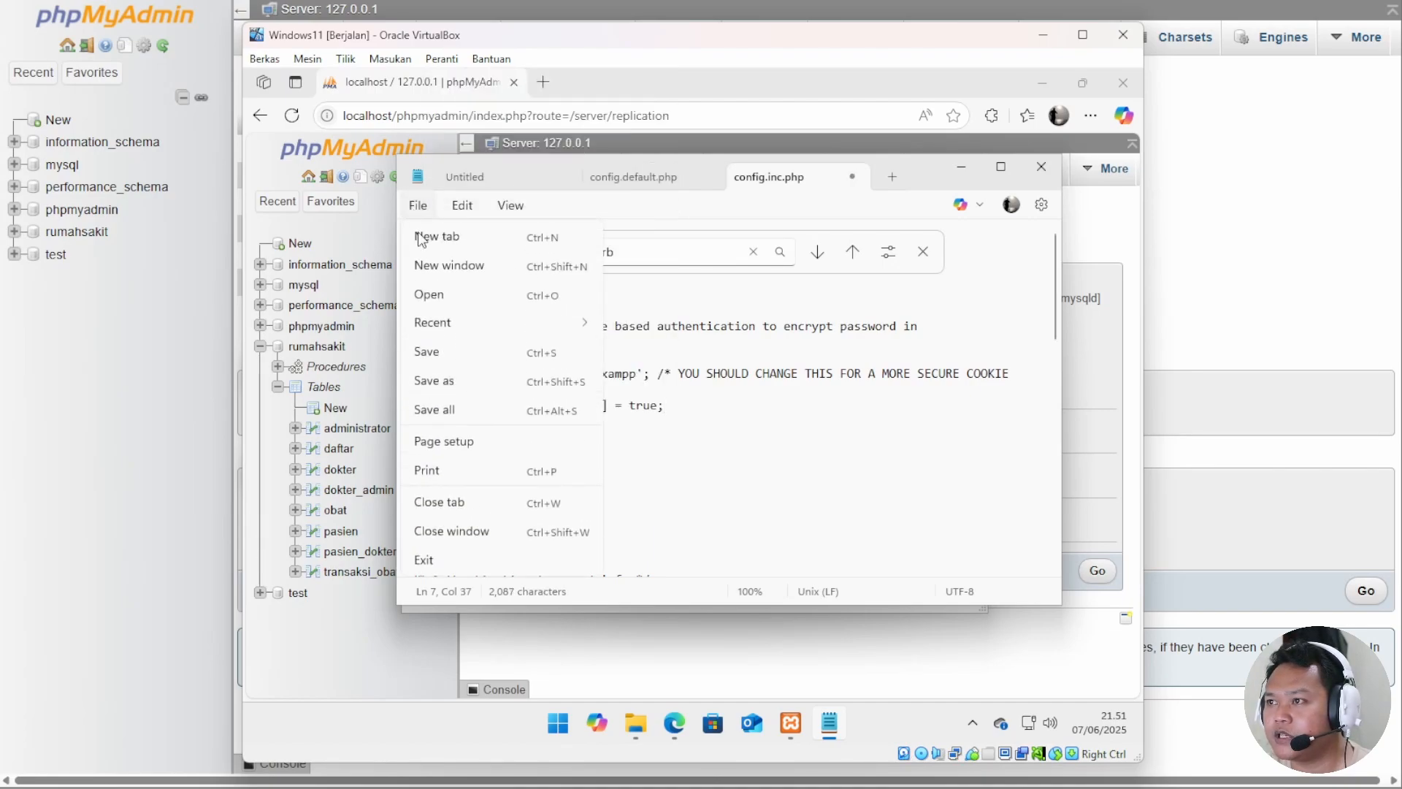
click(427, 351)
key(alt+Tab)
click(658, 385)
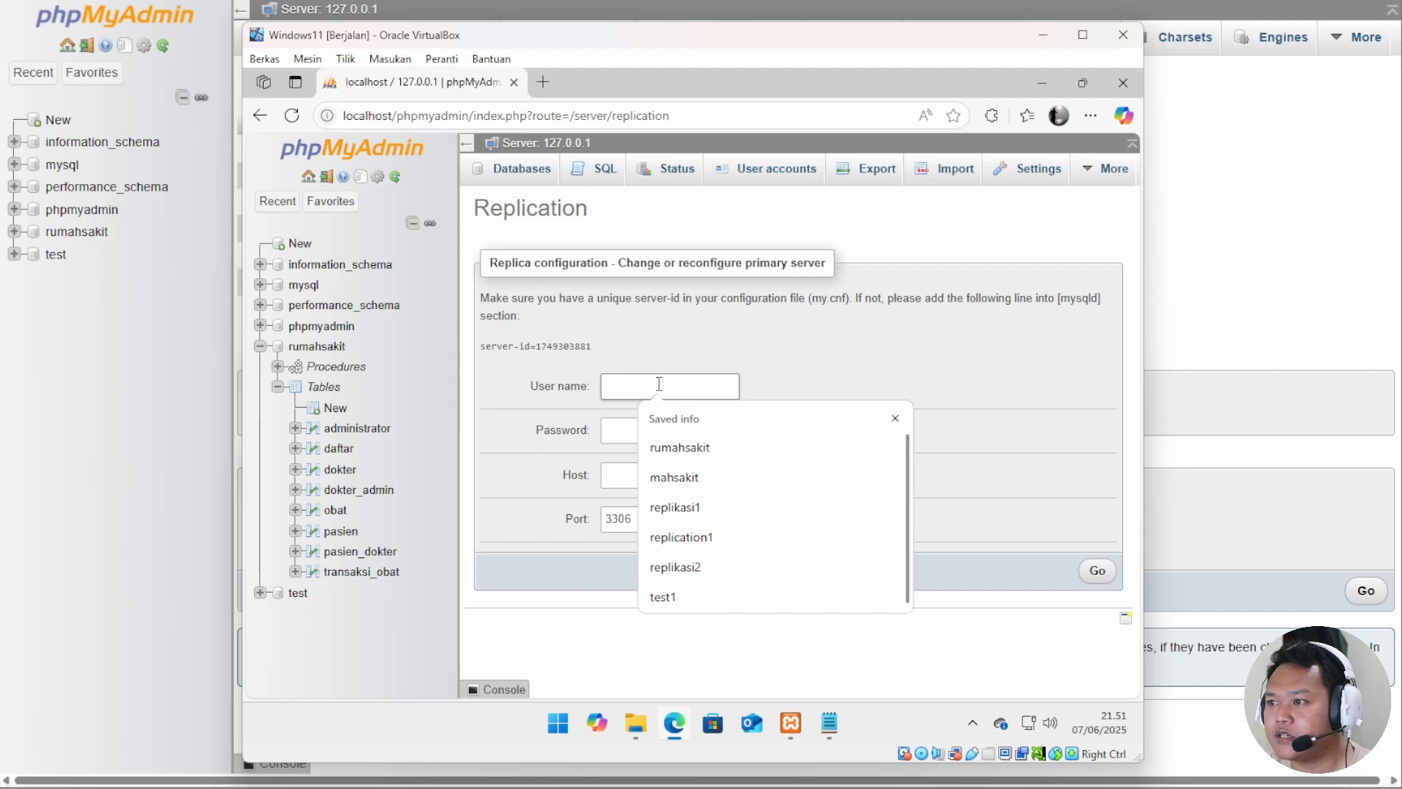
Enter user replica1, the account password and host 192.168.1.100 in the replica form.
drag(633, 35, 837, 29)
text(replica1)
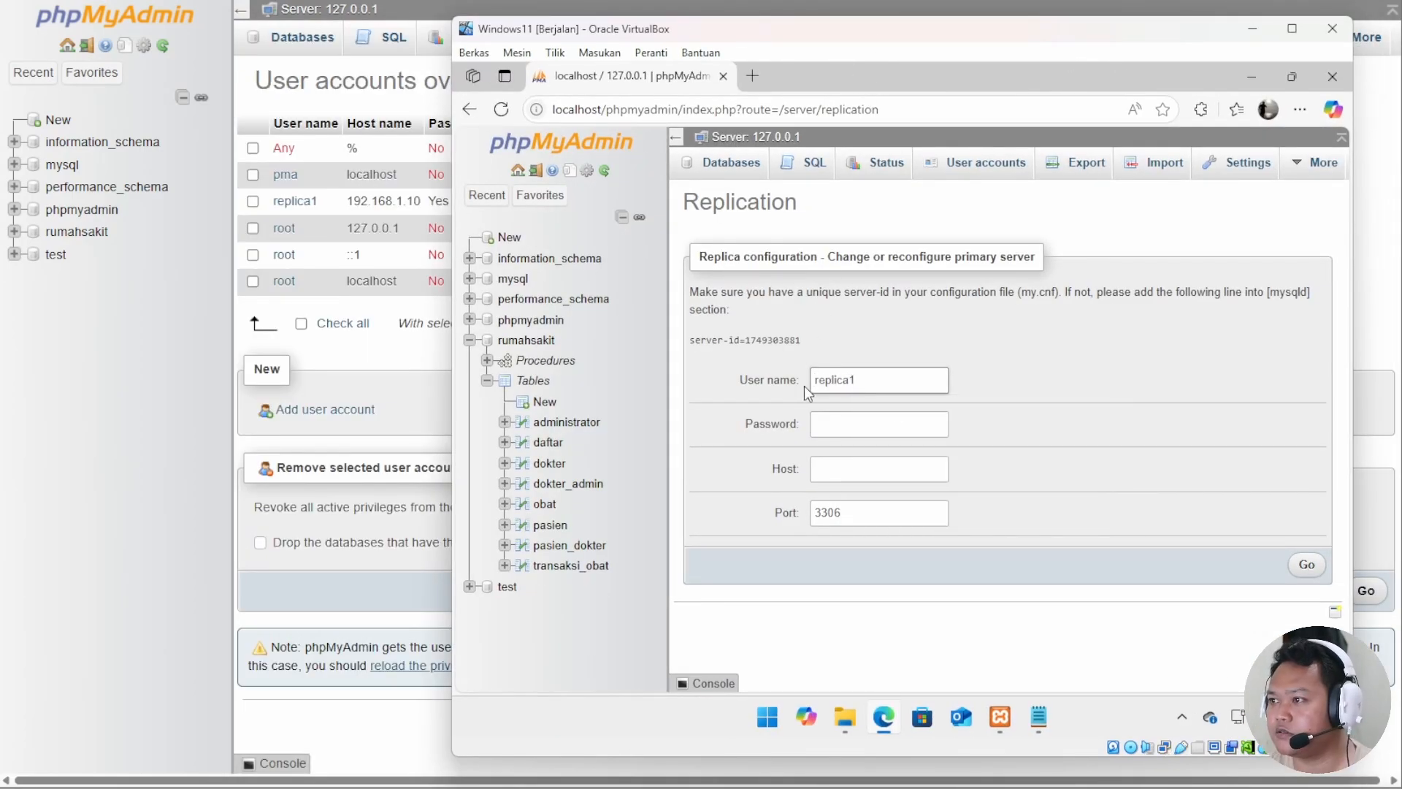
click(878, 418)
text(1234)
click(852, 465)
text(1)
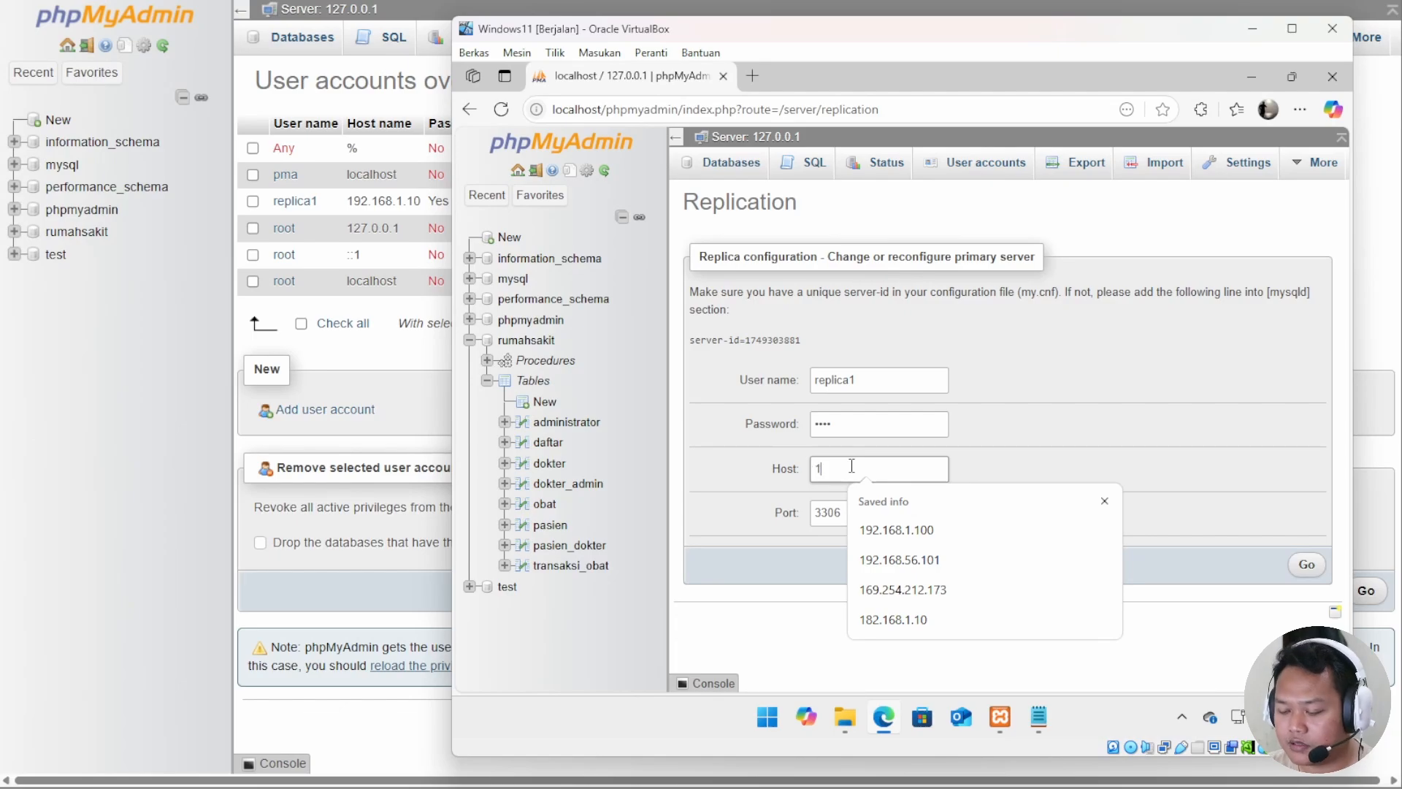
text(92.16)
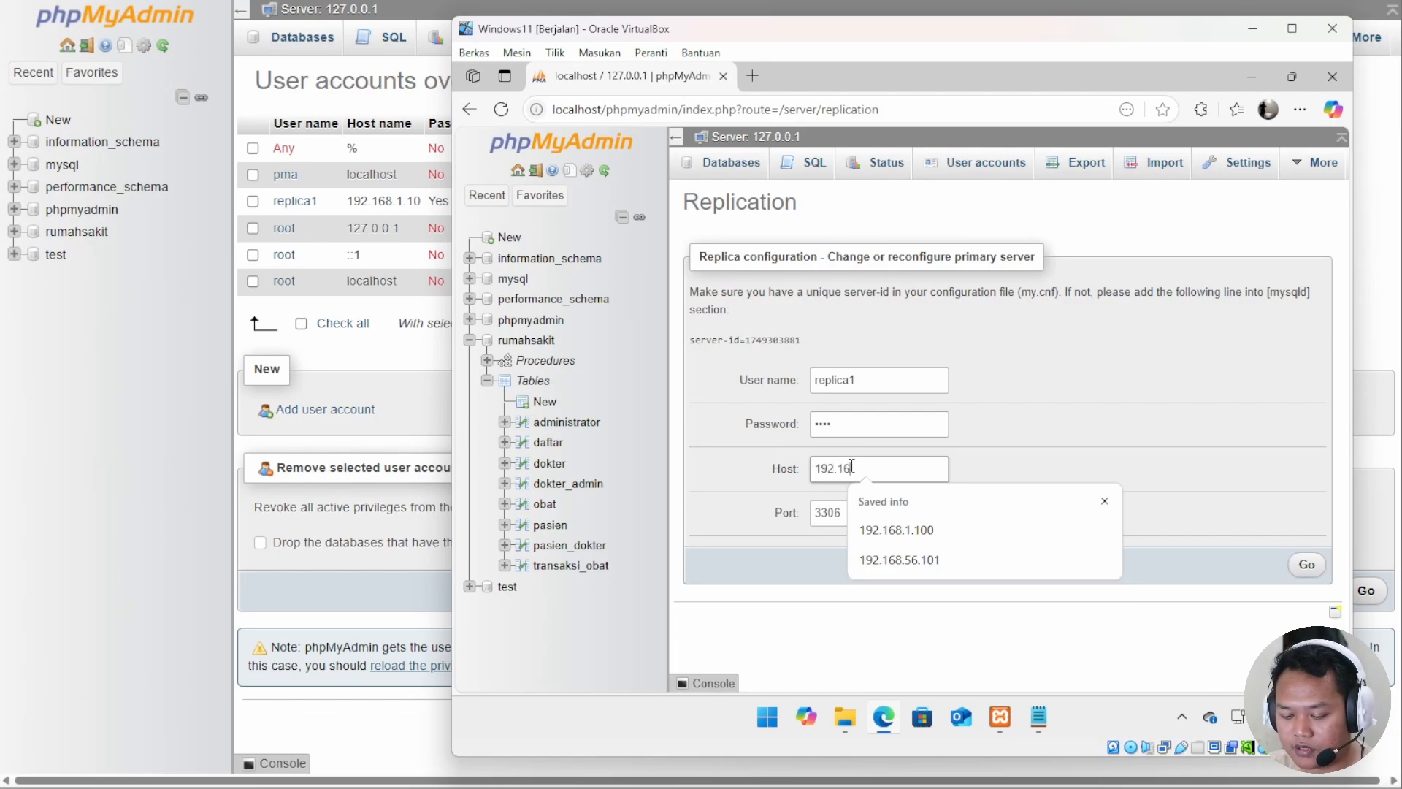
text(8.1.)
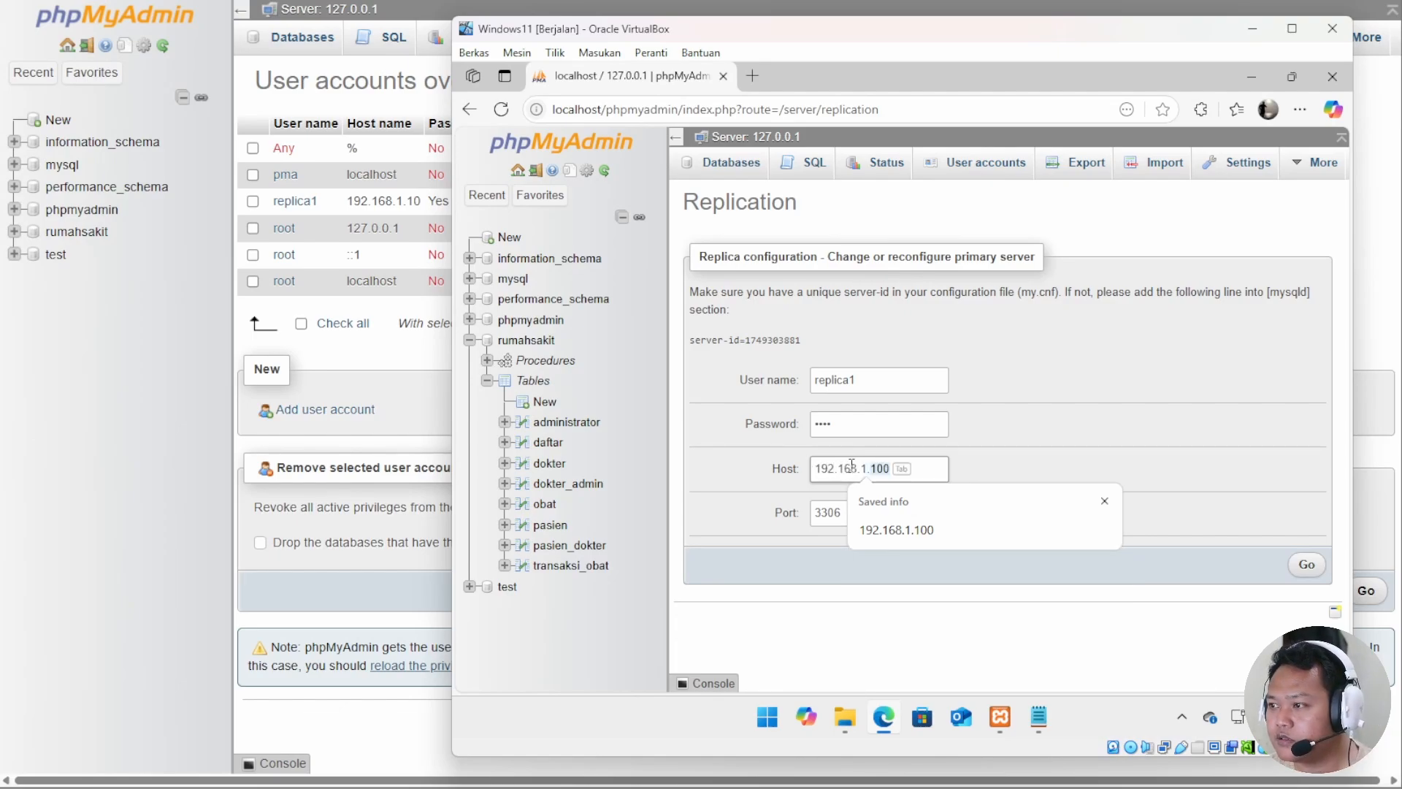
key(Tab)
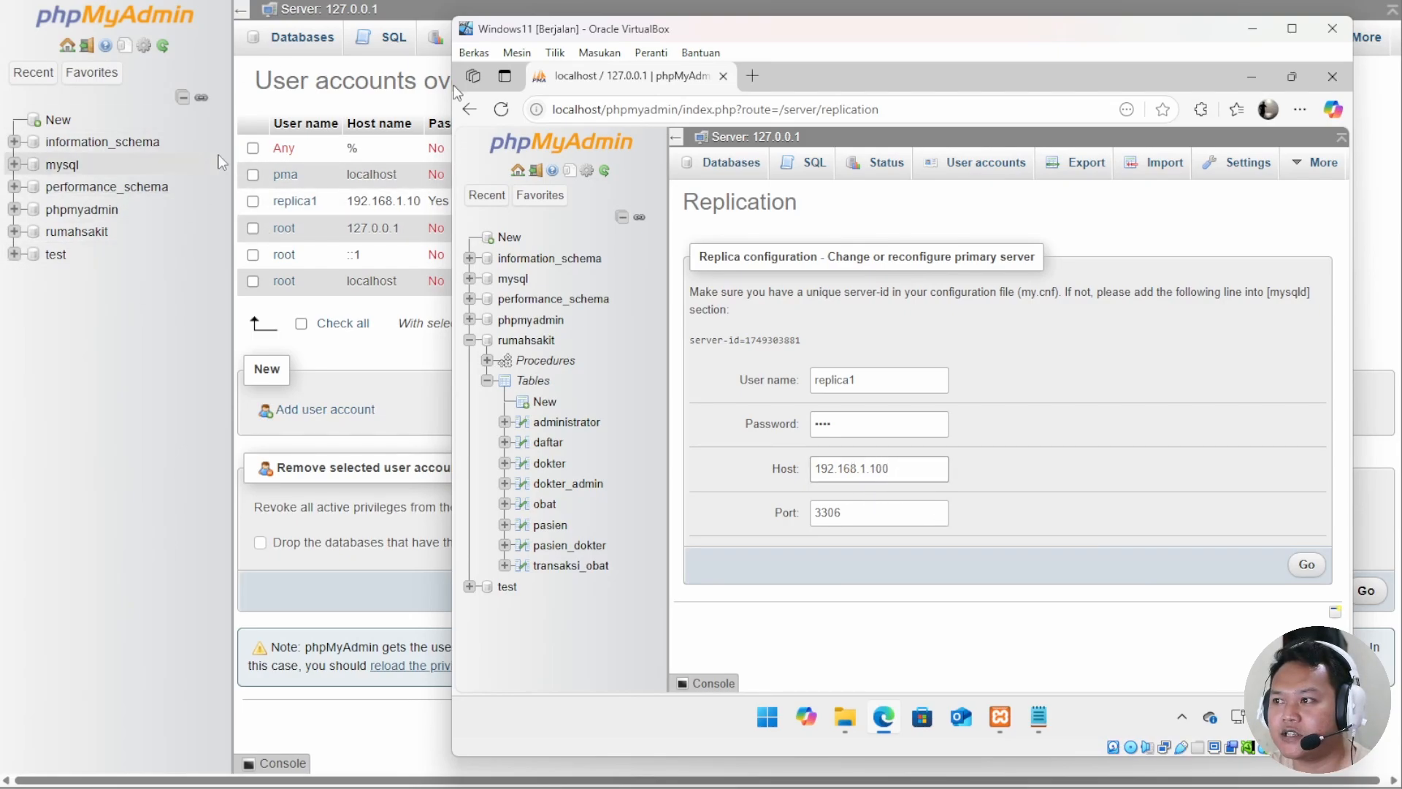
In XAMPP Control Panel, stop Apache and MySQL, then start both again.
click(1000, 718)
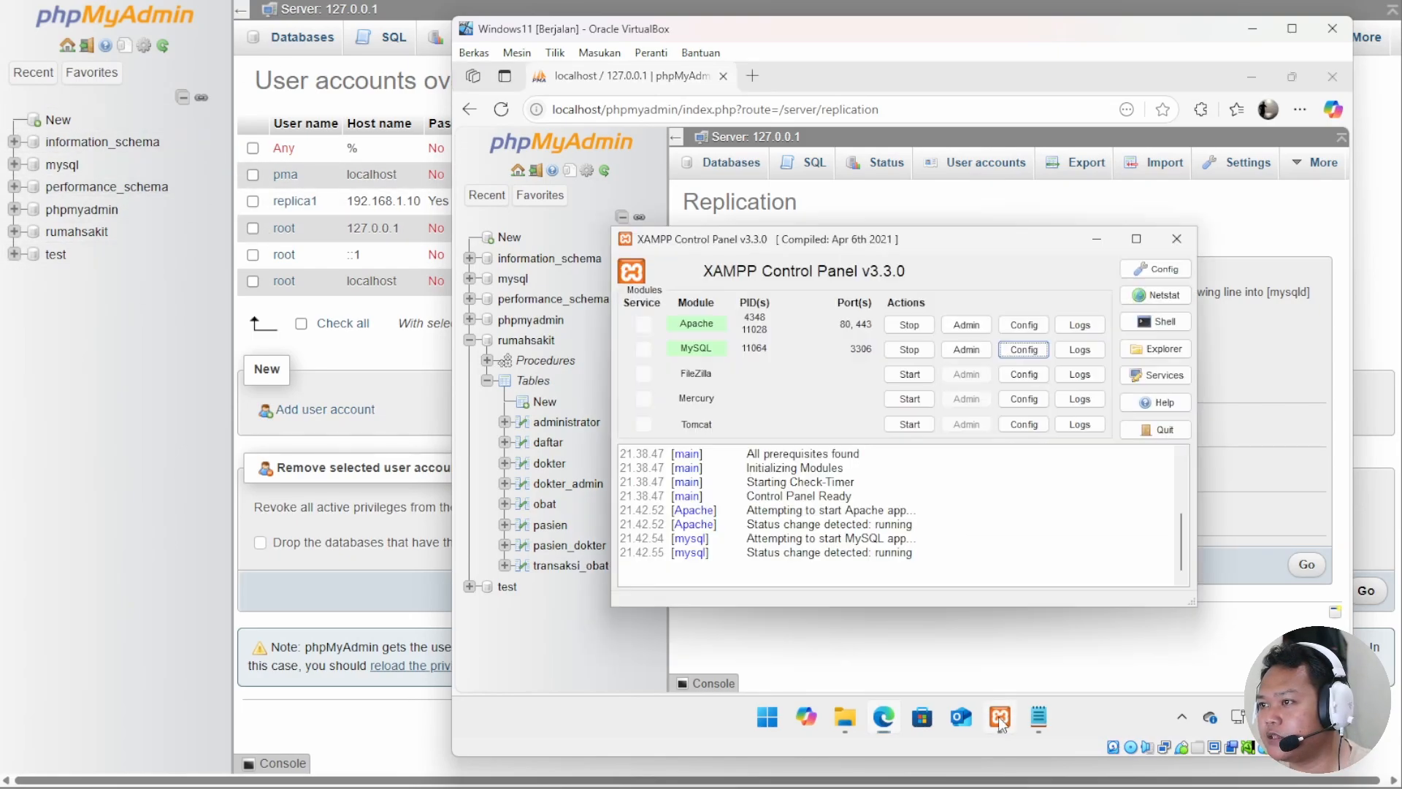
click(910, 325)
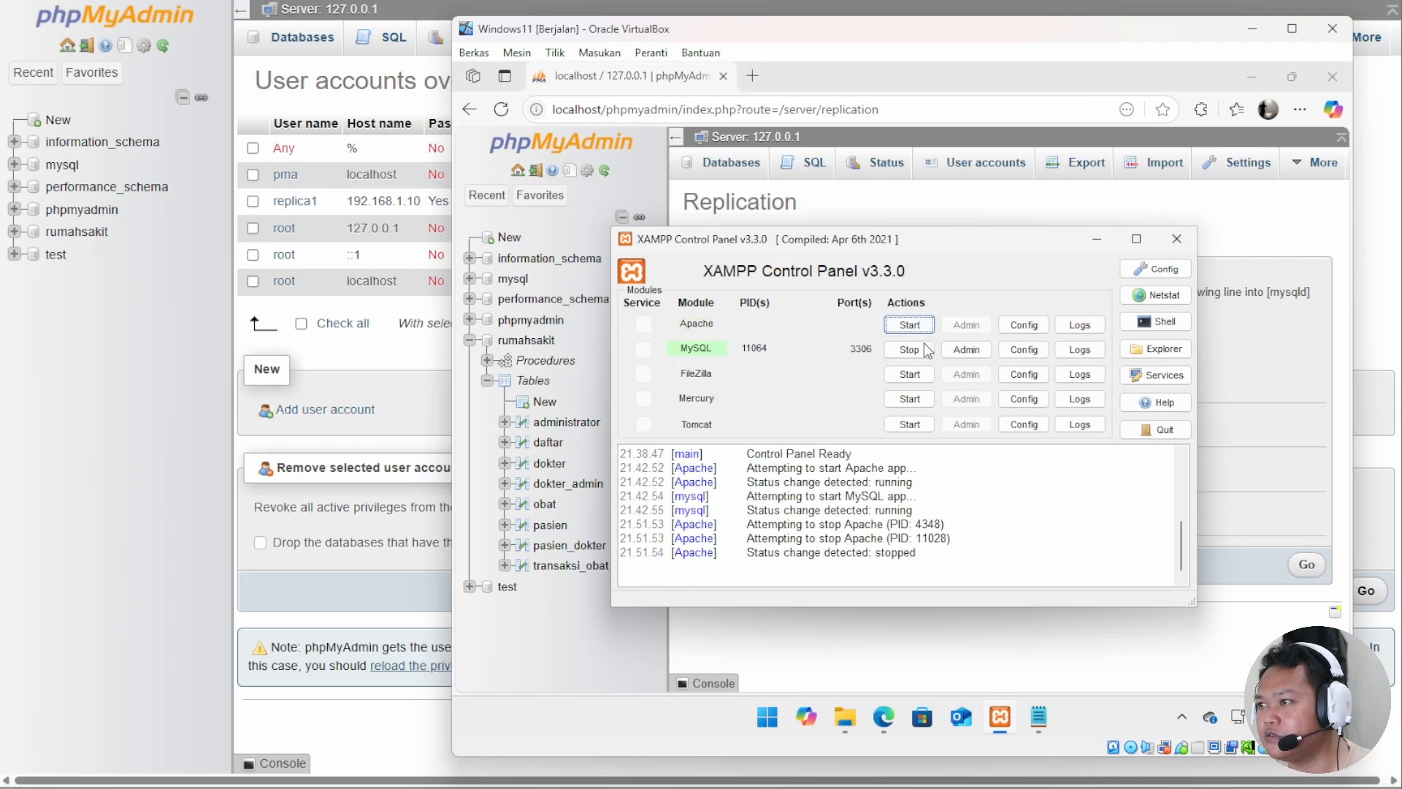
click(919, 349)
click(910, 325)
click(910, 350)
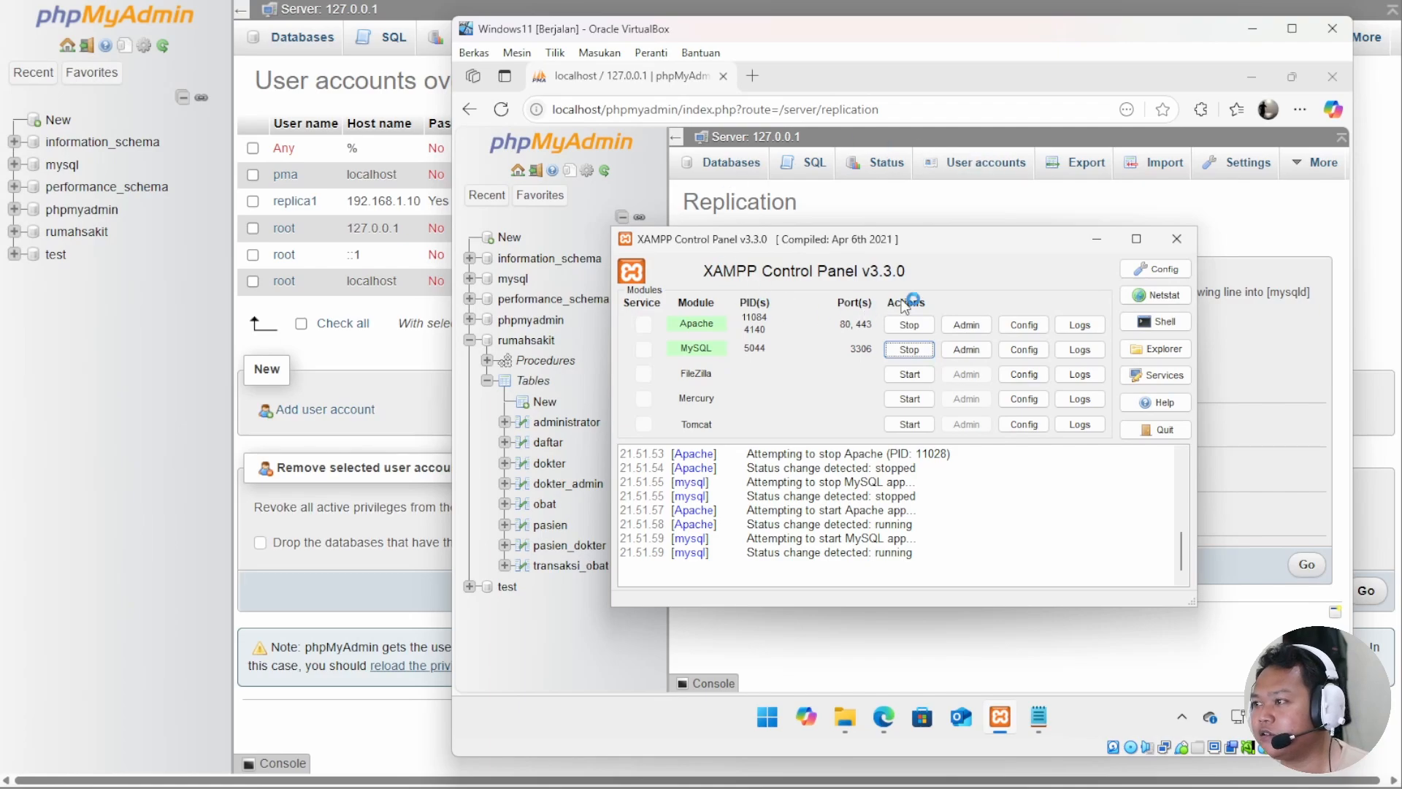
Submit the replica configuration pointing to primary 192.168.1.100 and decline saving the password.
click(1184, 173)
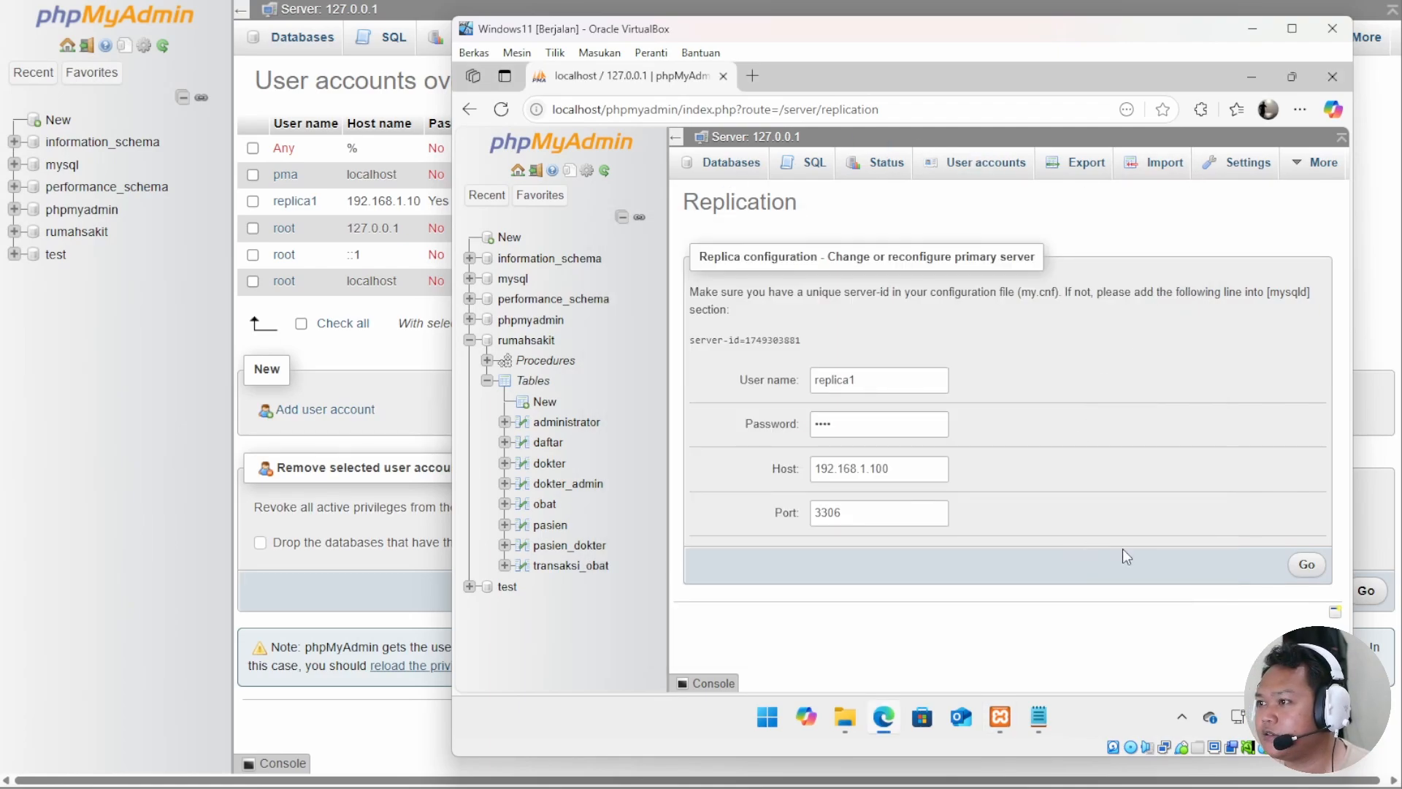
click(1307, 566)
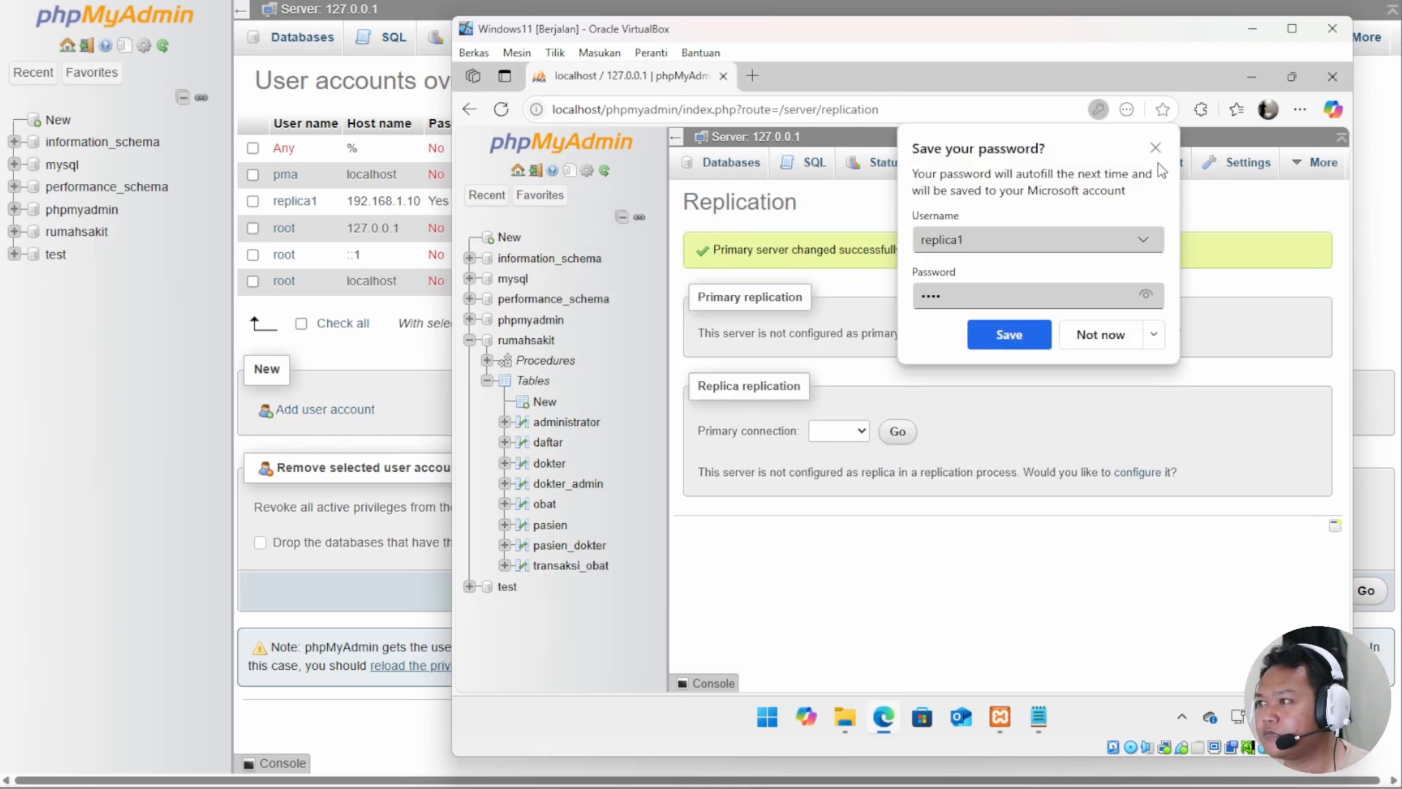
click(1156, 146)
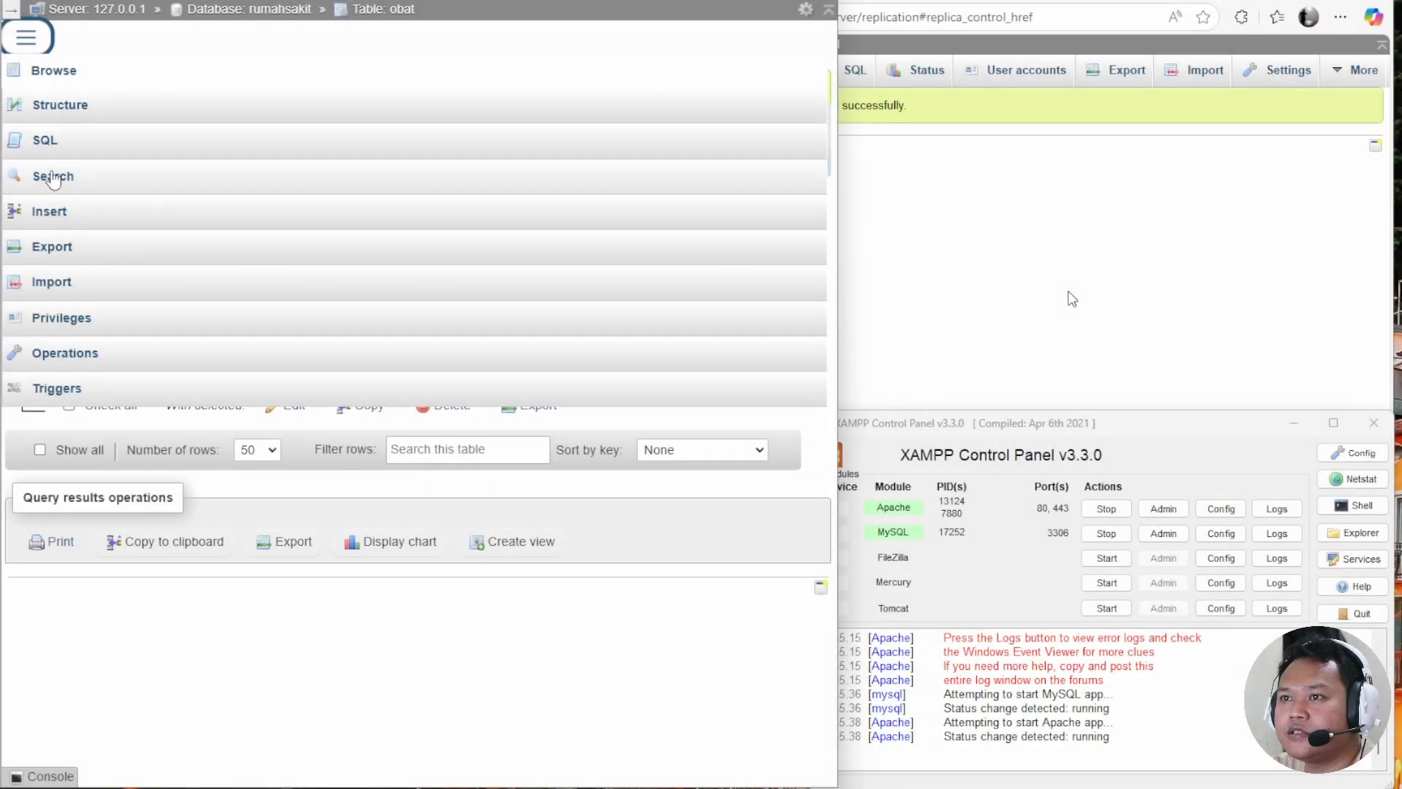
Fill in a new obat row: kode 004, nama Demam, harga 15000, stok 10.
click(49, 216)
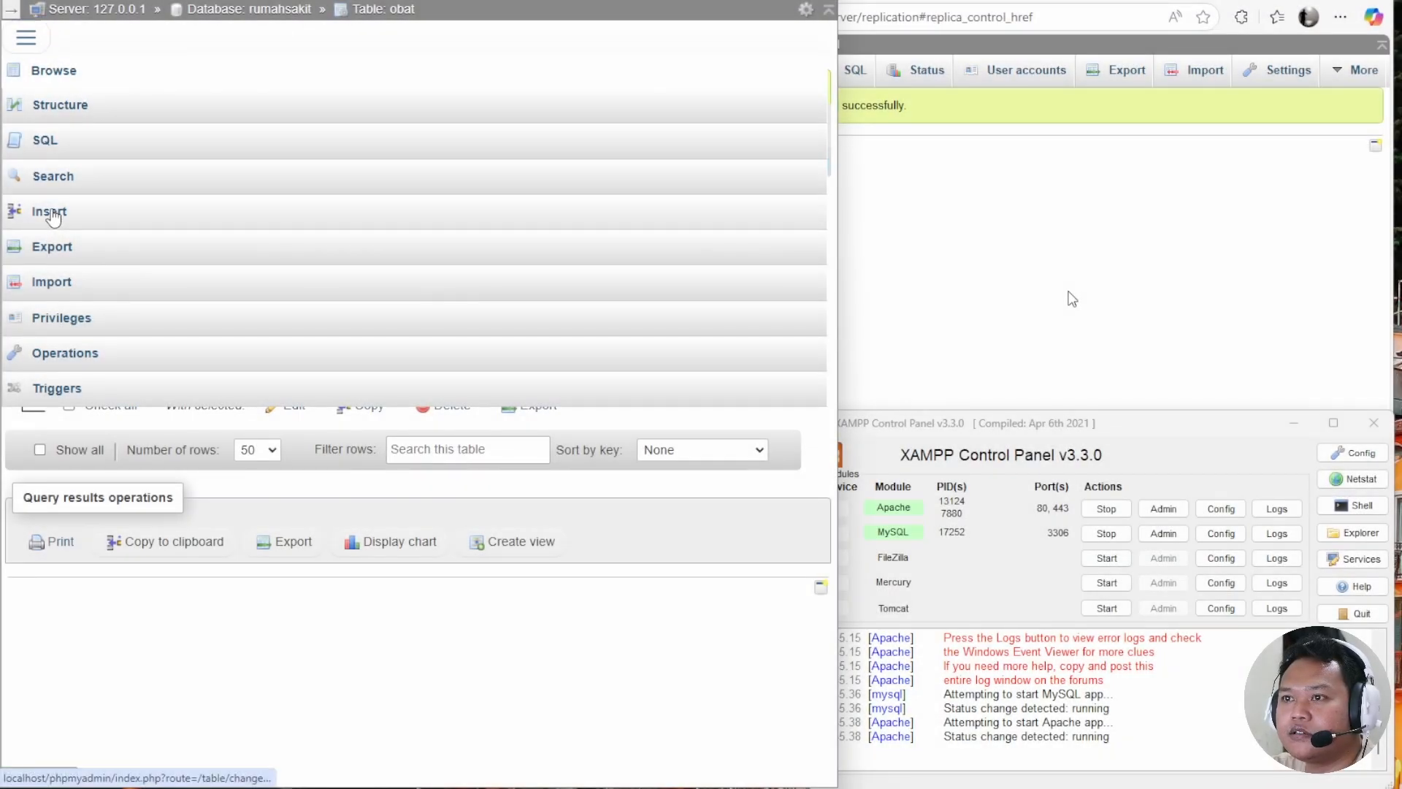
click(434, 151)
text(004)
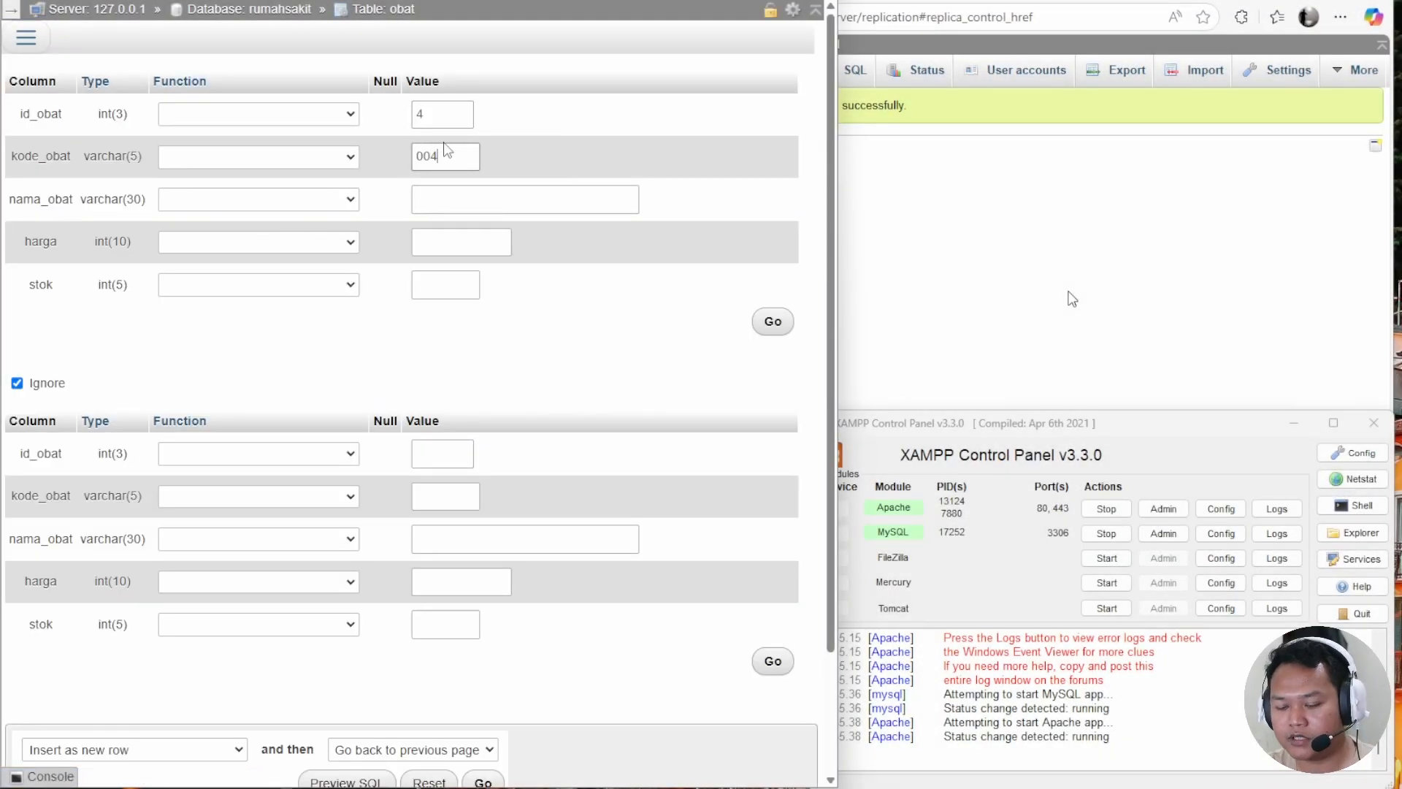
click(470, 198)
text(Demam)
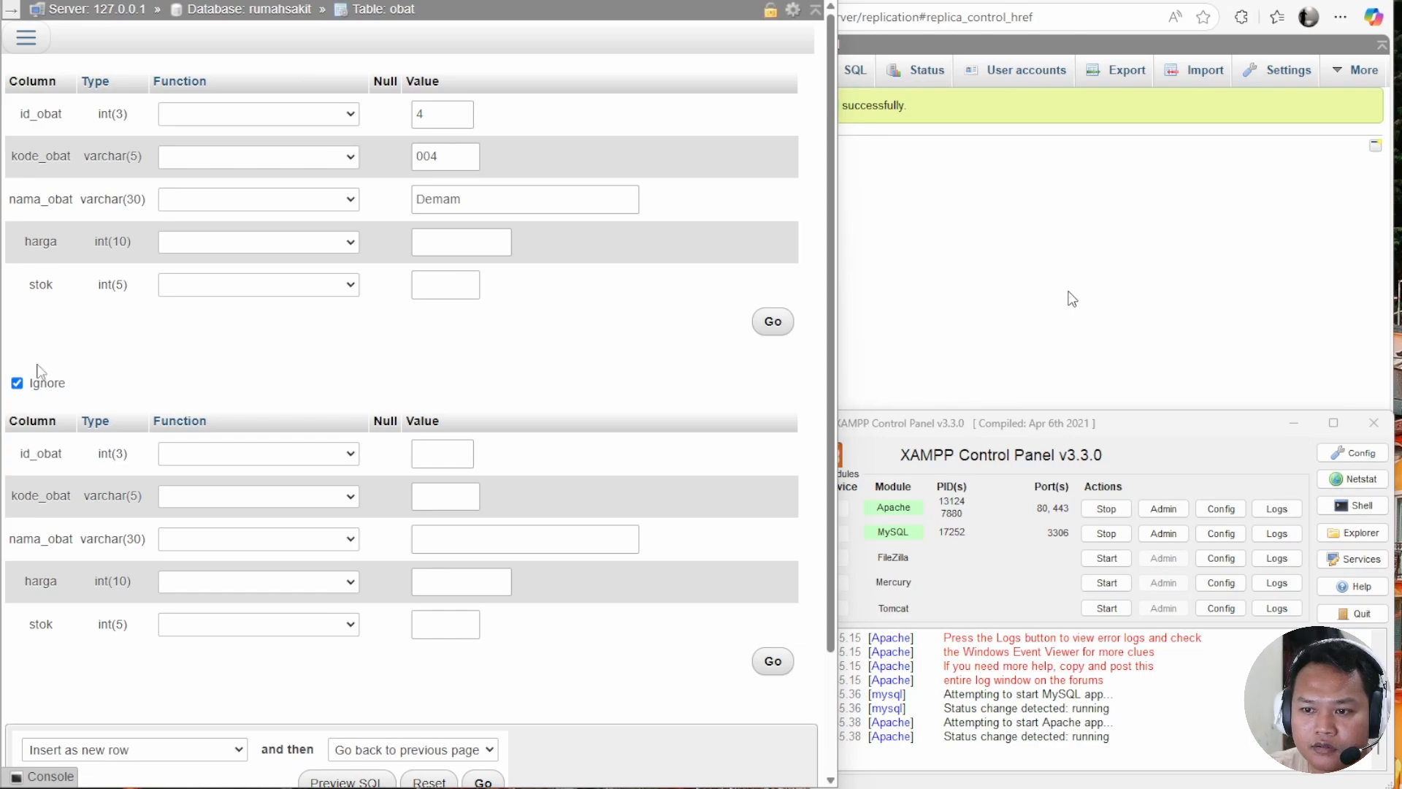
click(504, 247)
text(125000)
key(BackSpace)
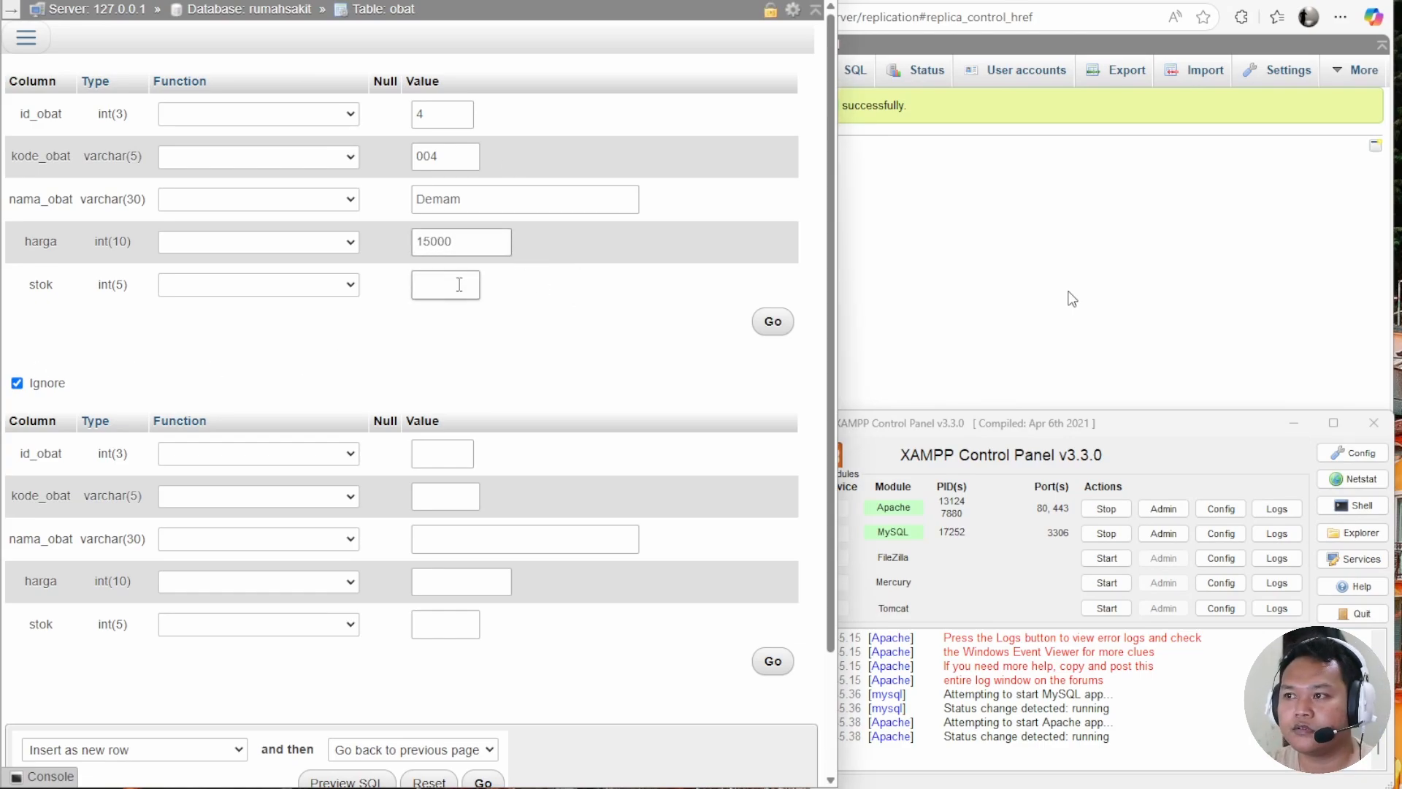
click(460, 284)
text(10)
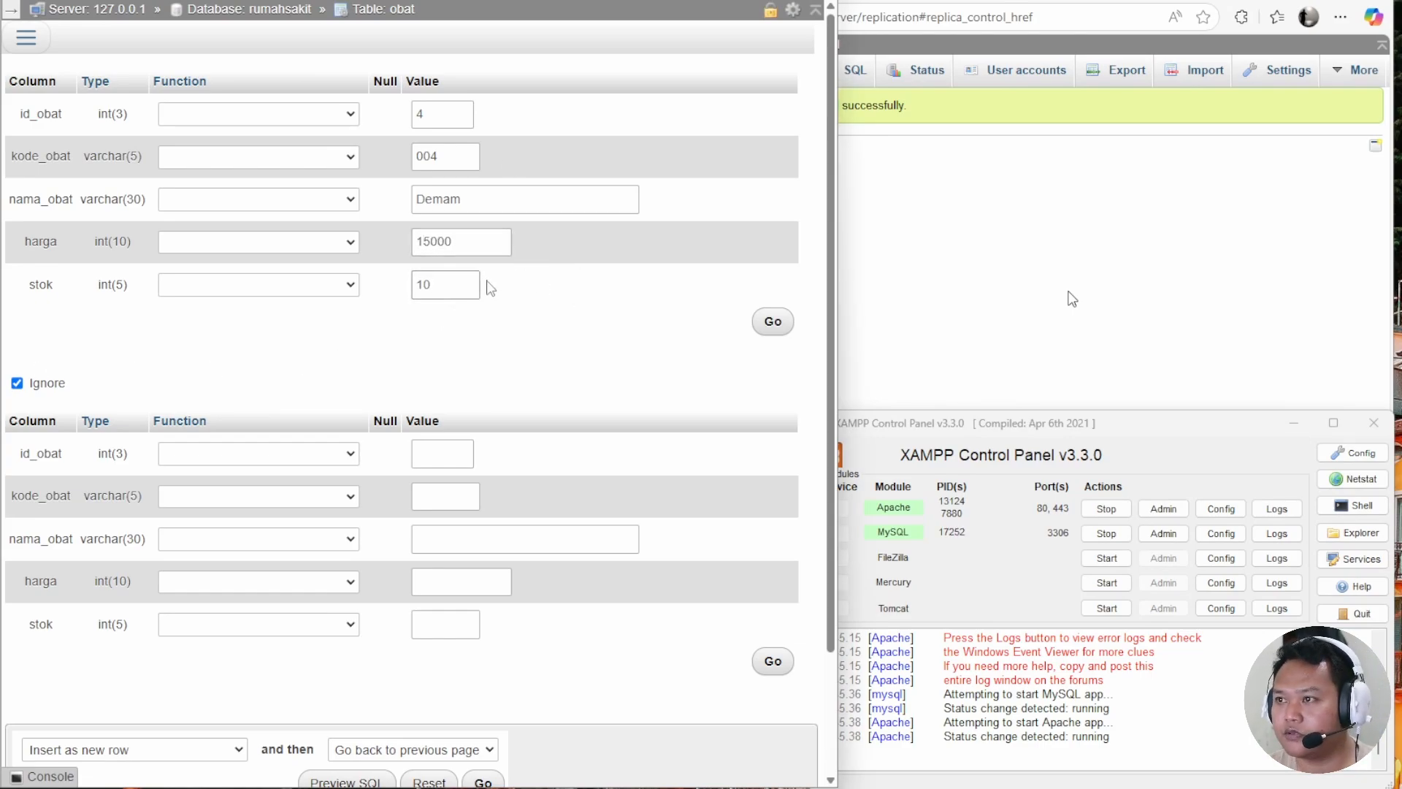
Insert the Demam row, then browse obat on the other server to confirm it appears.
click(773, 321)
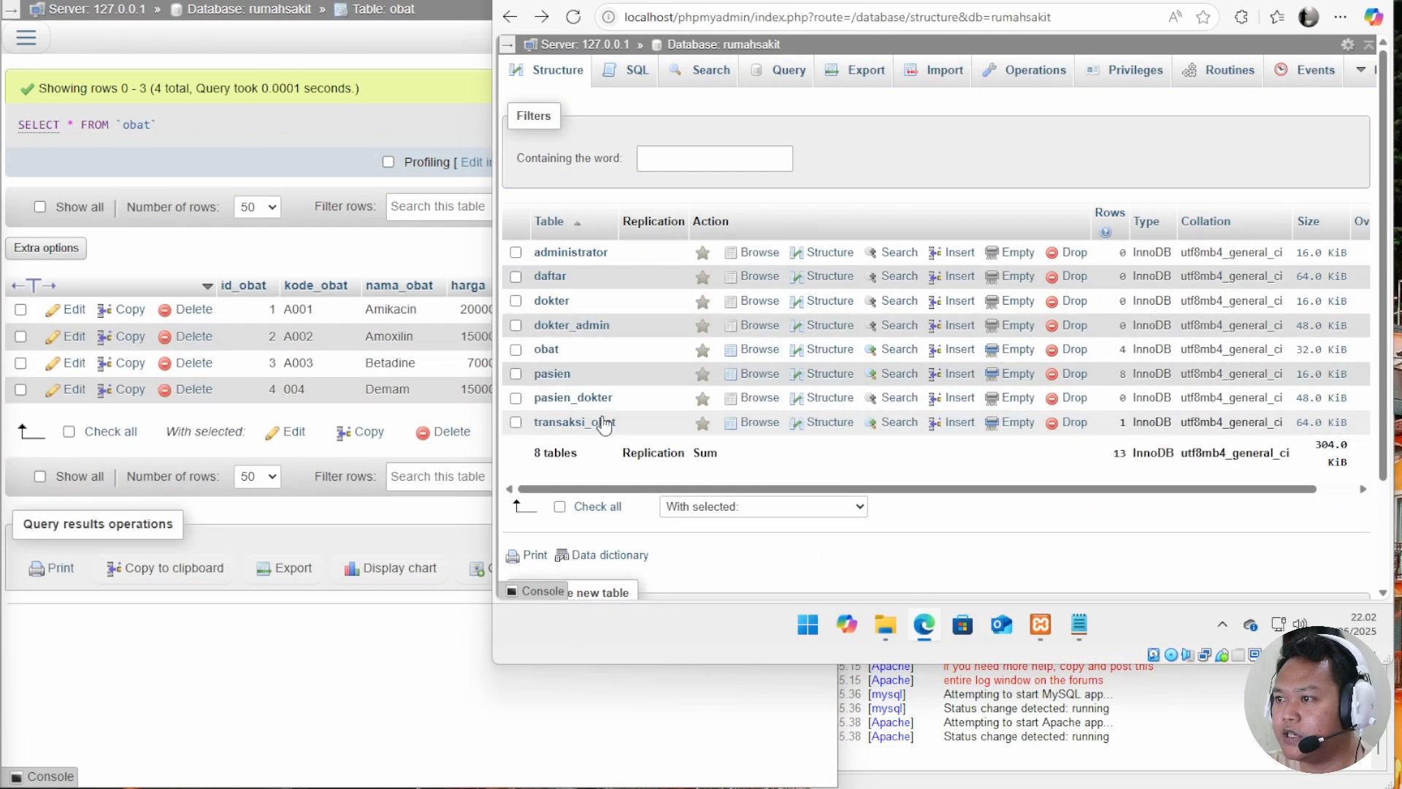
click(544, 350)
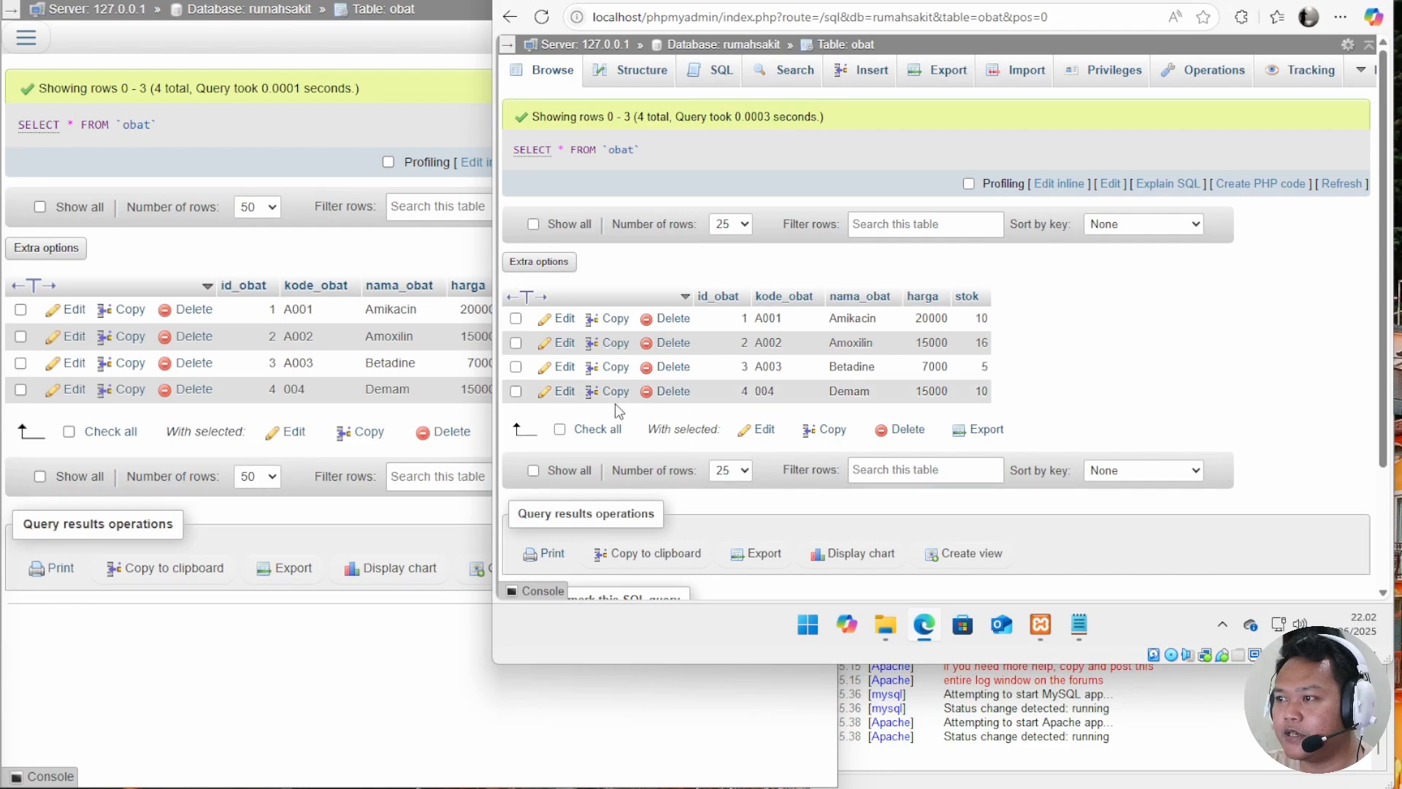
drag(483, 327, 770, 484)
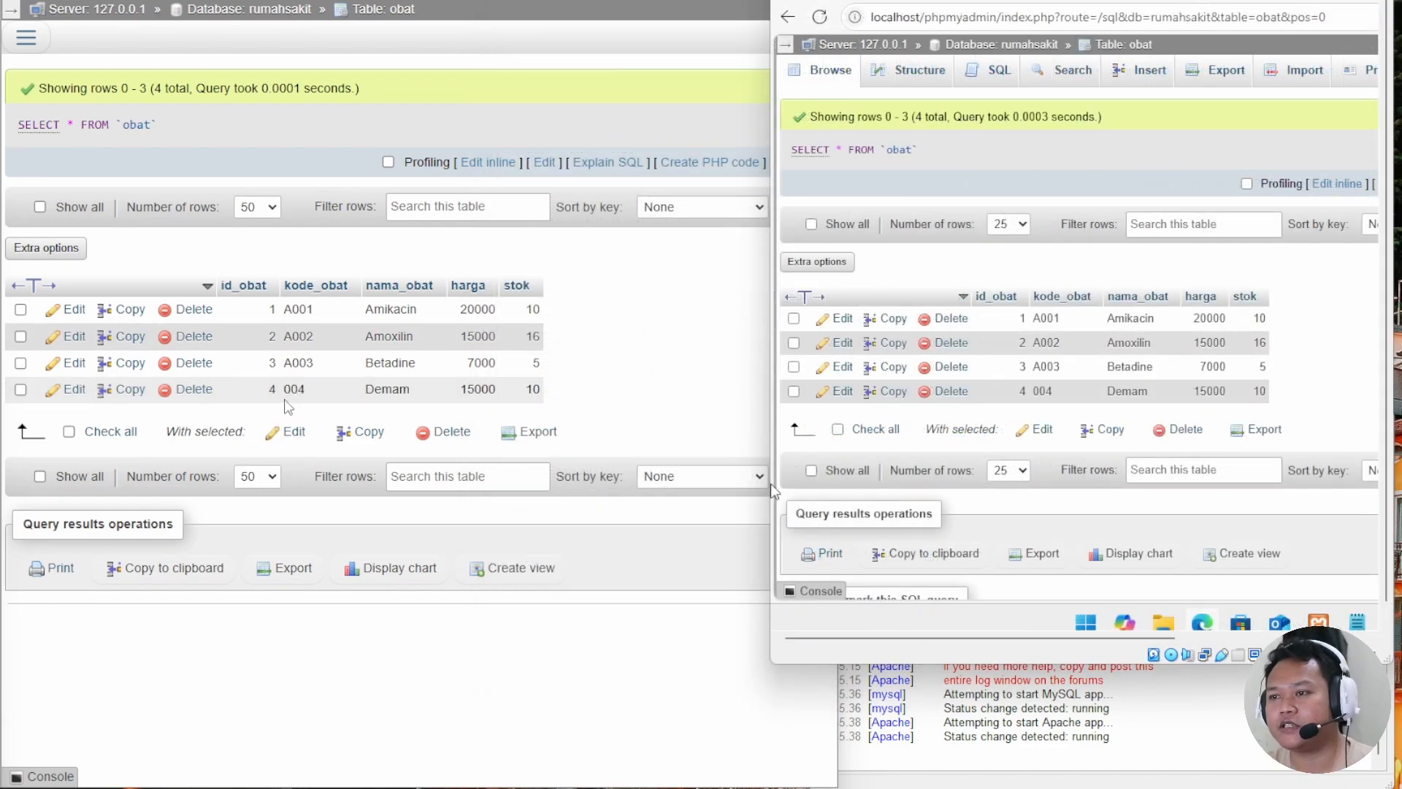